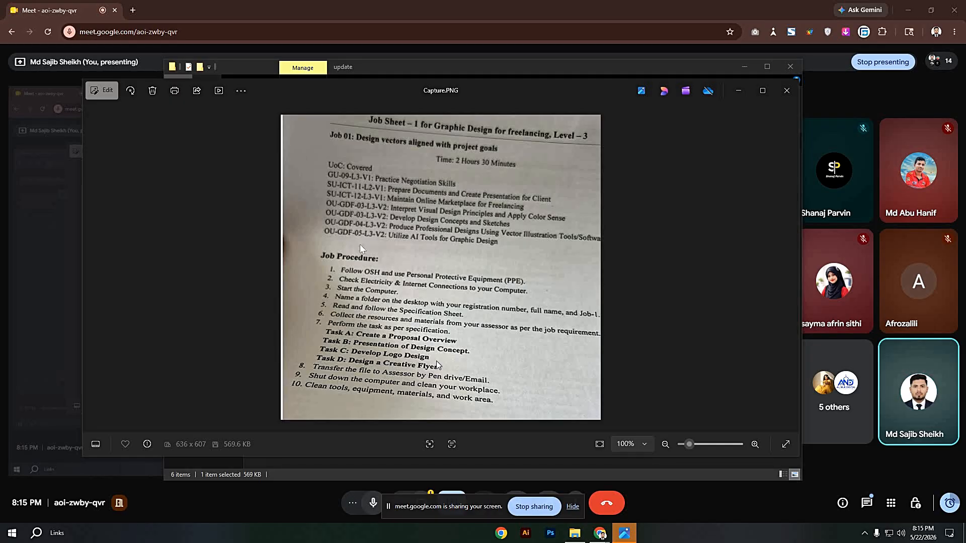
Step: Review the proposal overview template in 4.PNG and the signature section in 5.PNG from the update folder
left_click(742, 95)
left_click(346, 191)
double_click(346, 192)
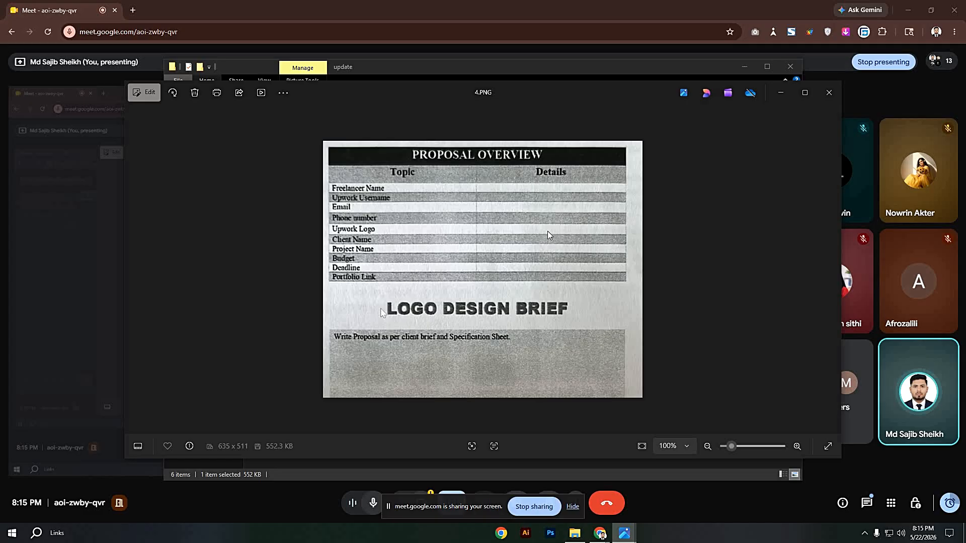
scroll(548, 231, "up", 1)
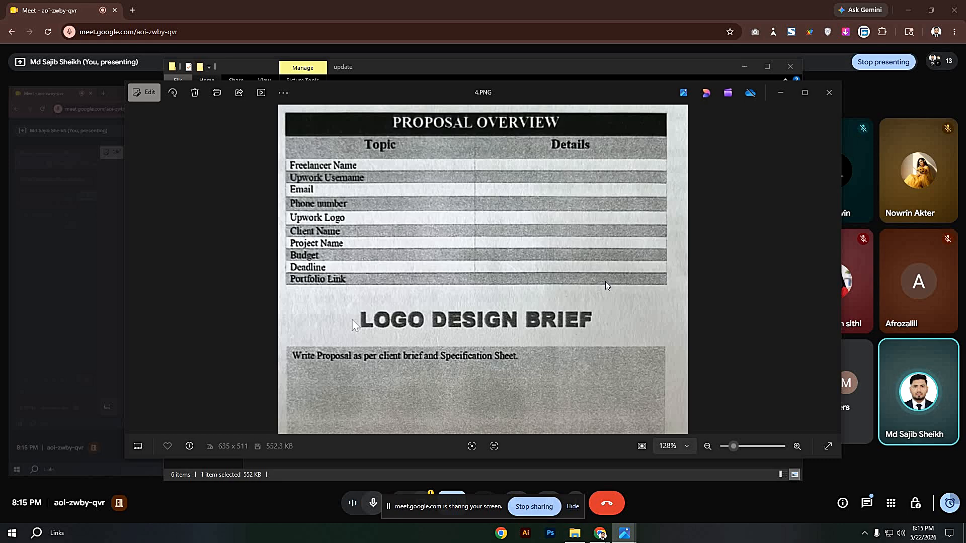
scroll(608, 286, "down", 1)
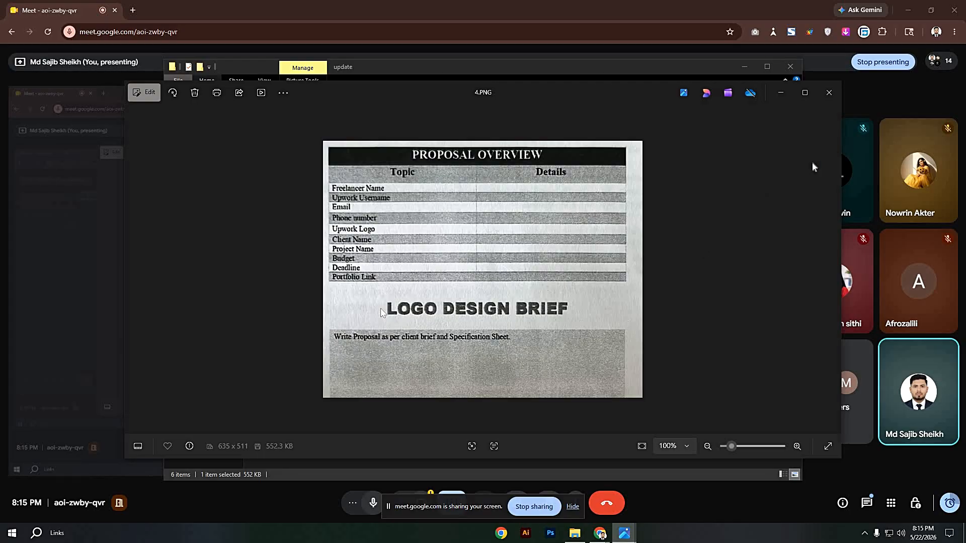
left_click(828, 92)
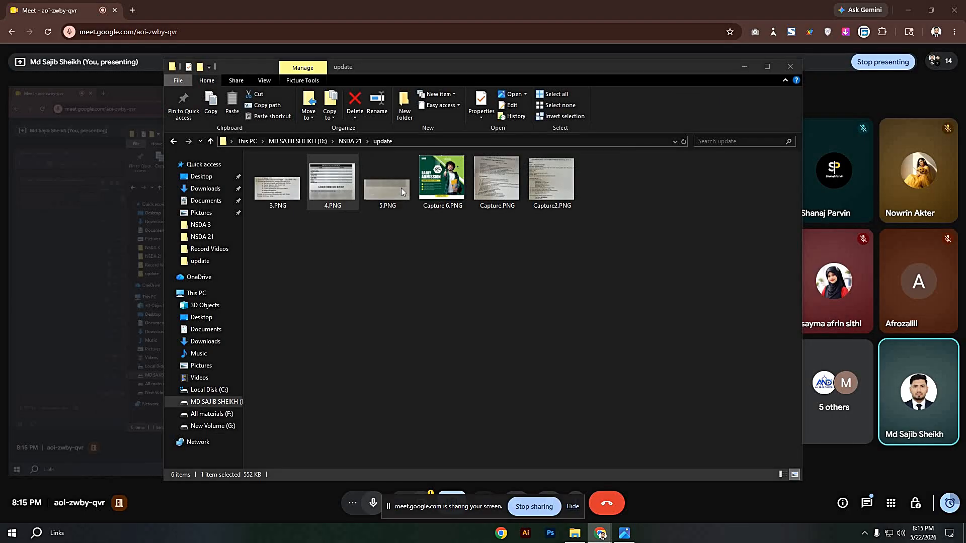
double_click(401, 188)
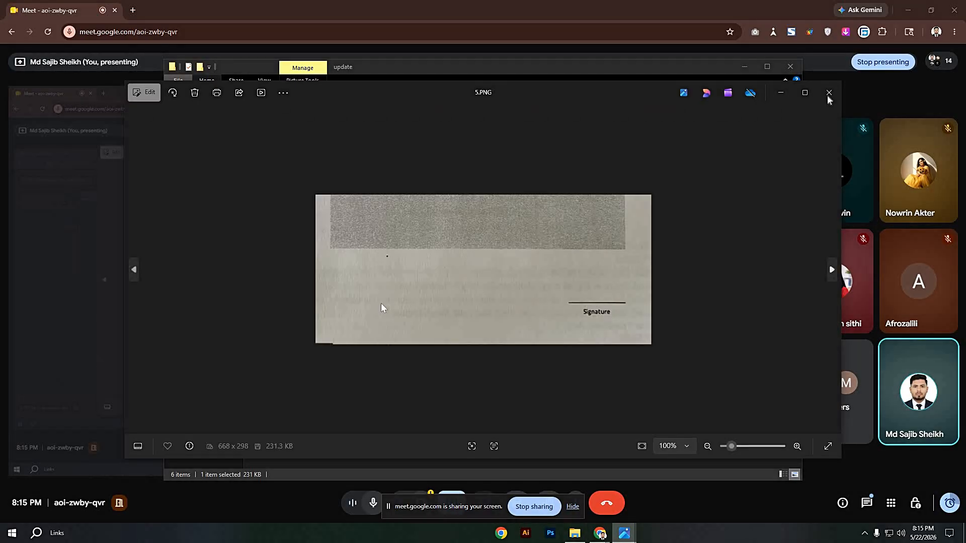
left_click(829, 94)
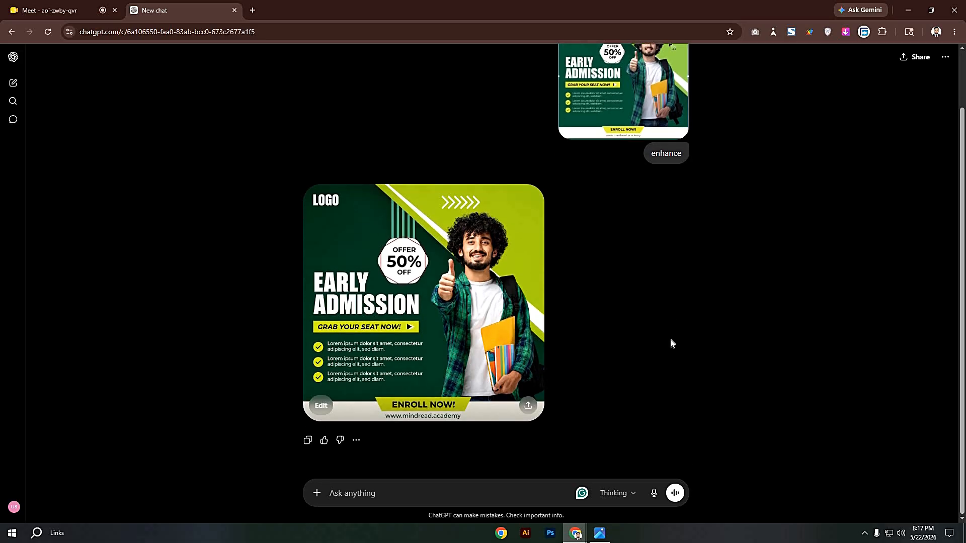
Step: Download the enhanced Early Admission flyer image from the ChatGPT conversation
scroll(670, 344, "up", 1)
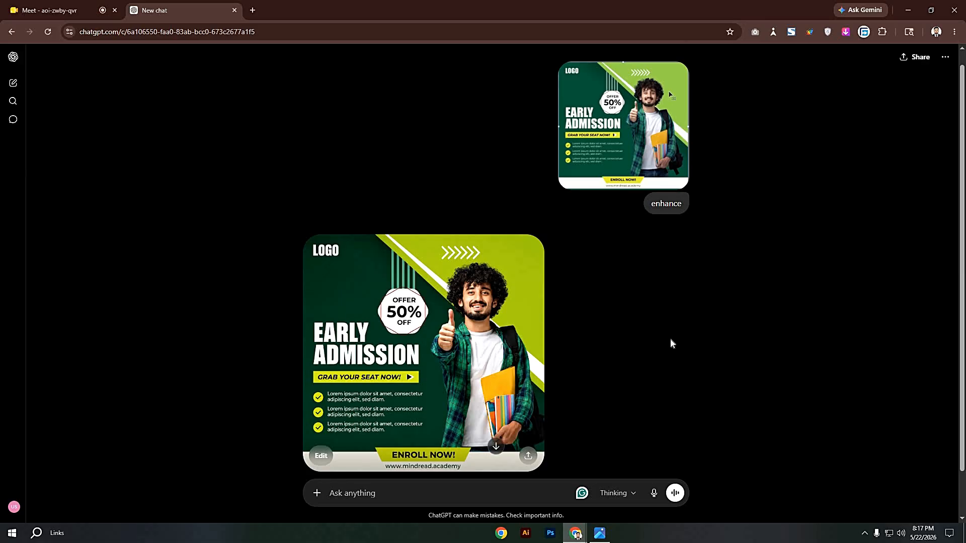
scroll(584, 407, "down", 1)
left_click(529, 407)
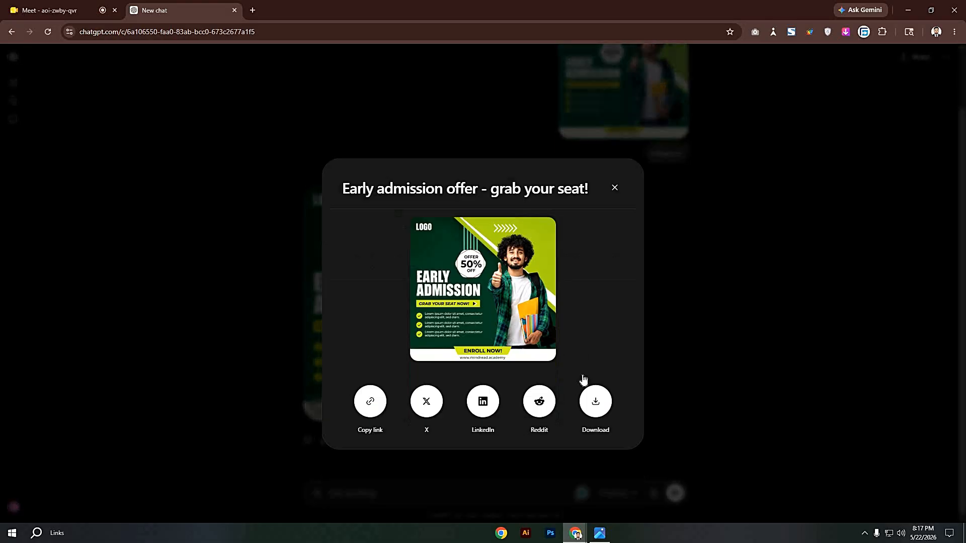
left_click(596, 382)
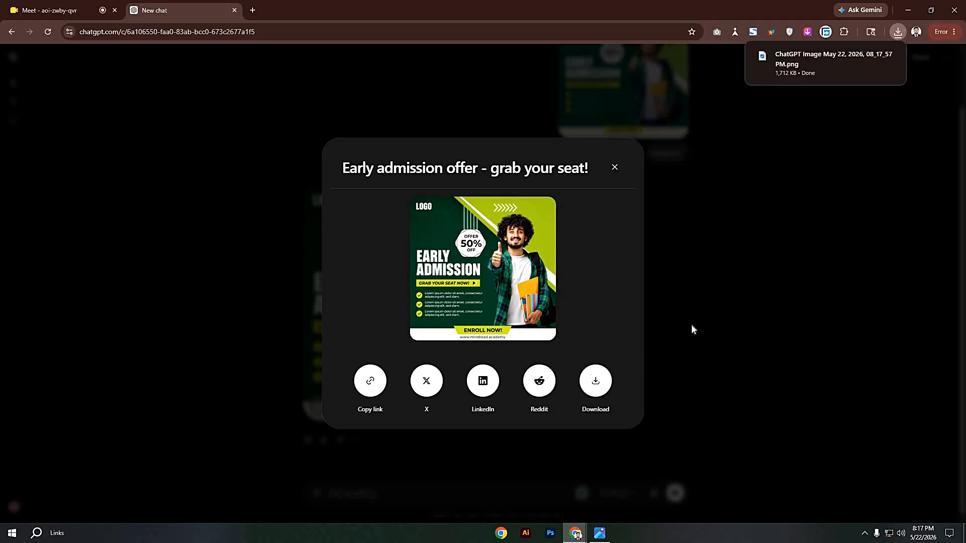
left_click(690, 329)
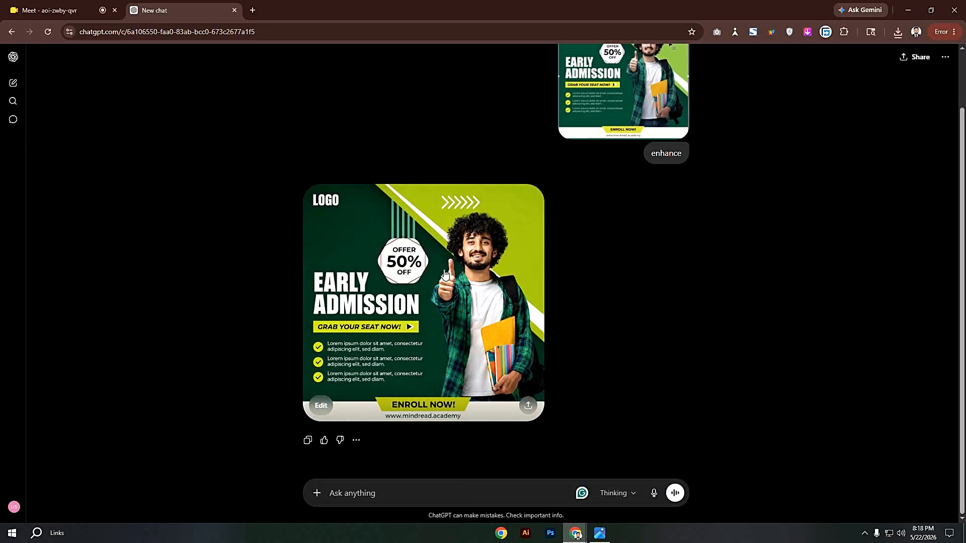
Step: View the generated flyer at full size and close the leftover image viewer window
left_click(512, 315)
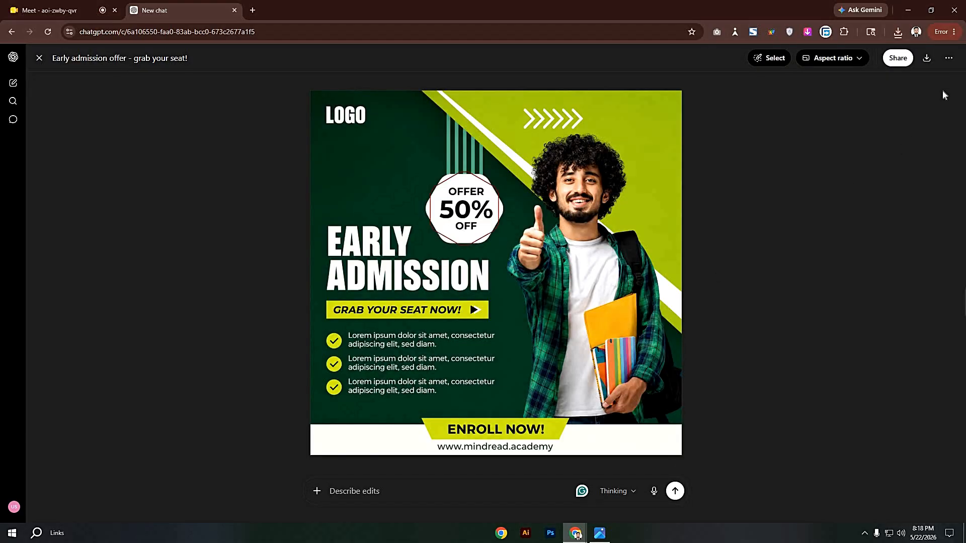
left_click(55, 10)
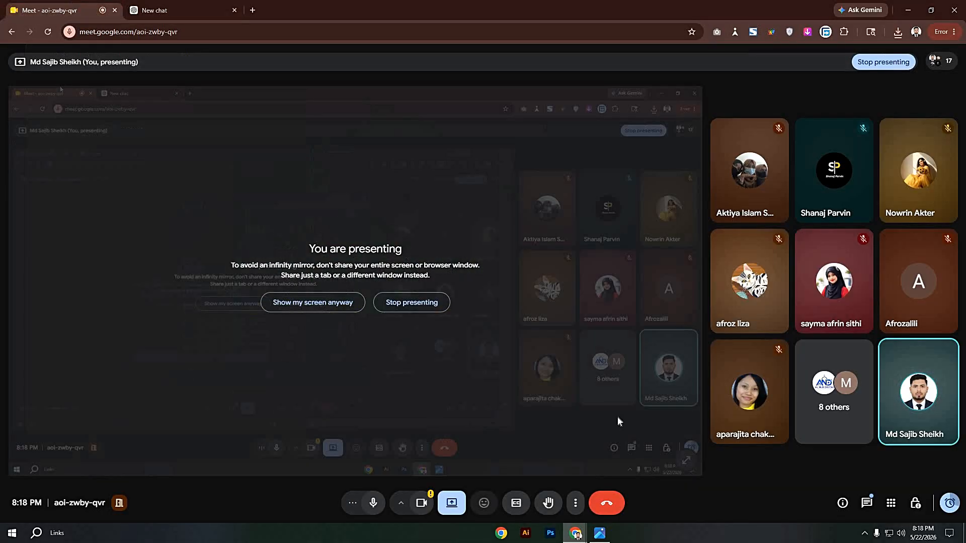
left_click(599, 533)
left_click(786, 91)
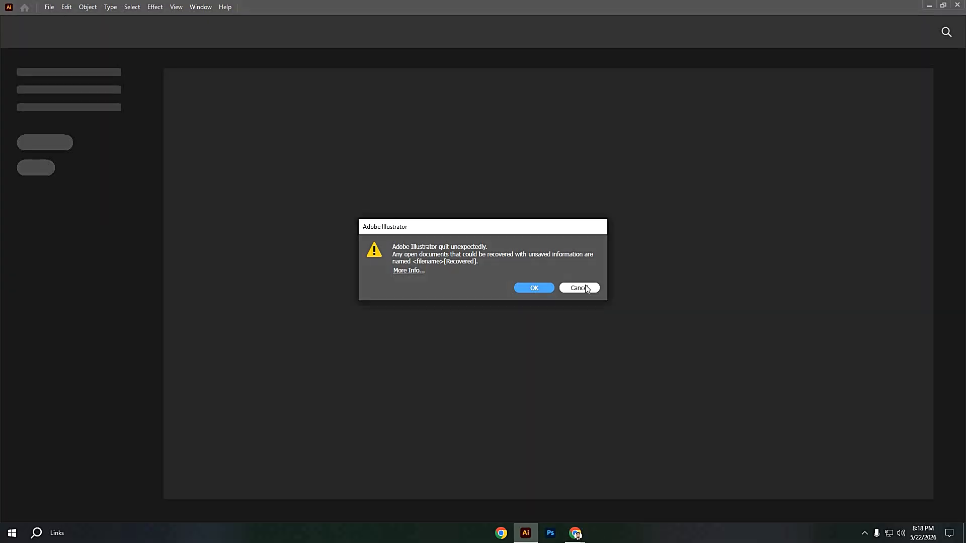
Step: Dismiss Illustrator's crash recovery notice and create a 1080 x 1080 px document with RGB Color and Screen (72 ppi) raster effects
left_click(587, 289)
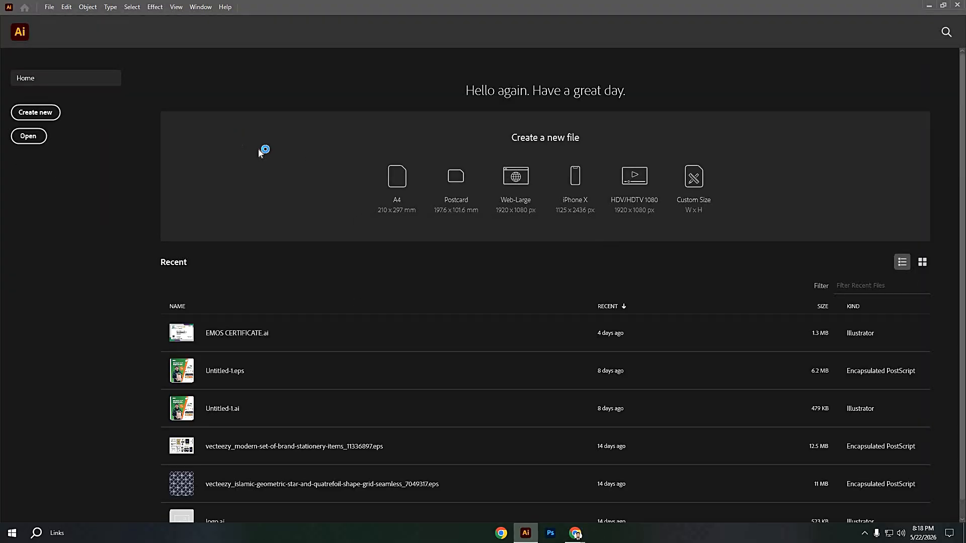
left_click(48, 7)
left_click(49, 7)
left_click(64, 19)
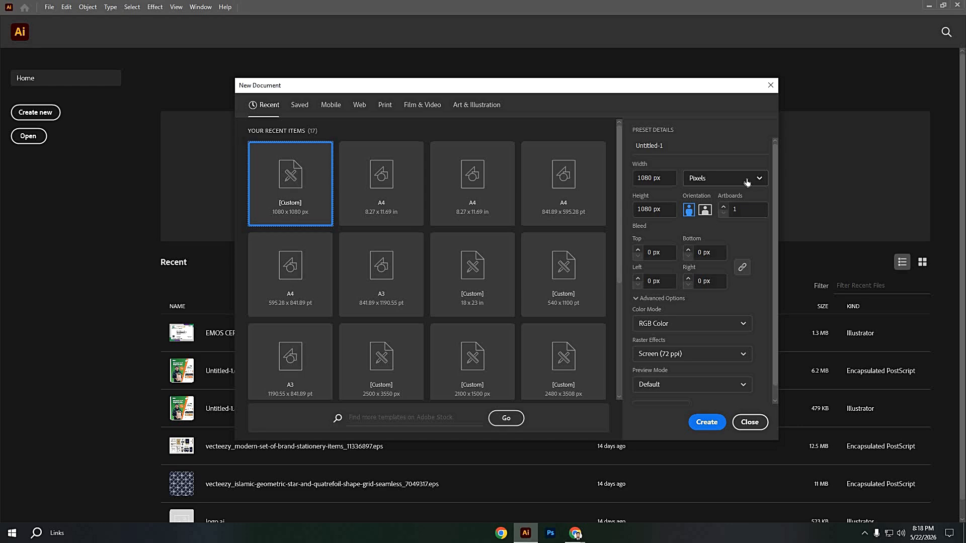
left_click(694, 324)
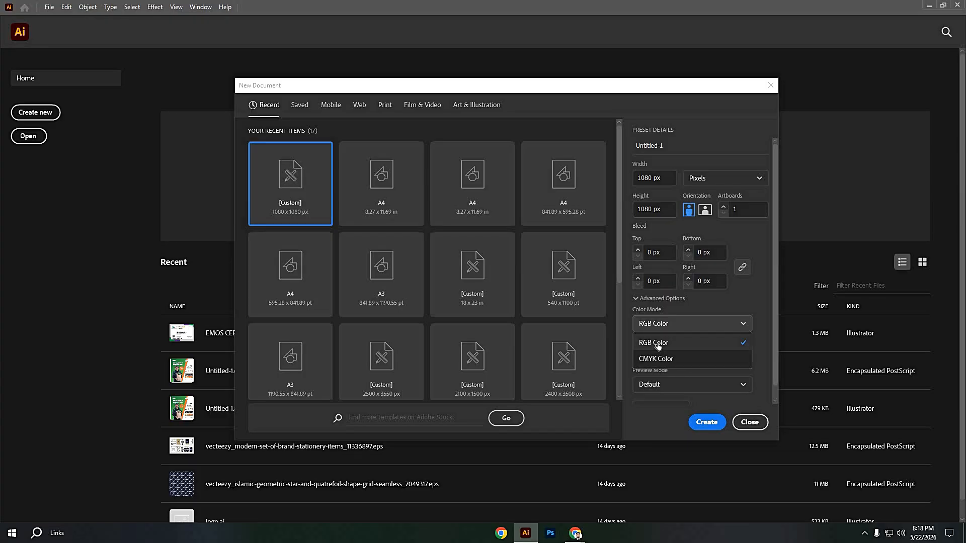
left_click(717, 344)
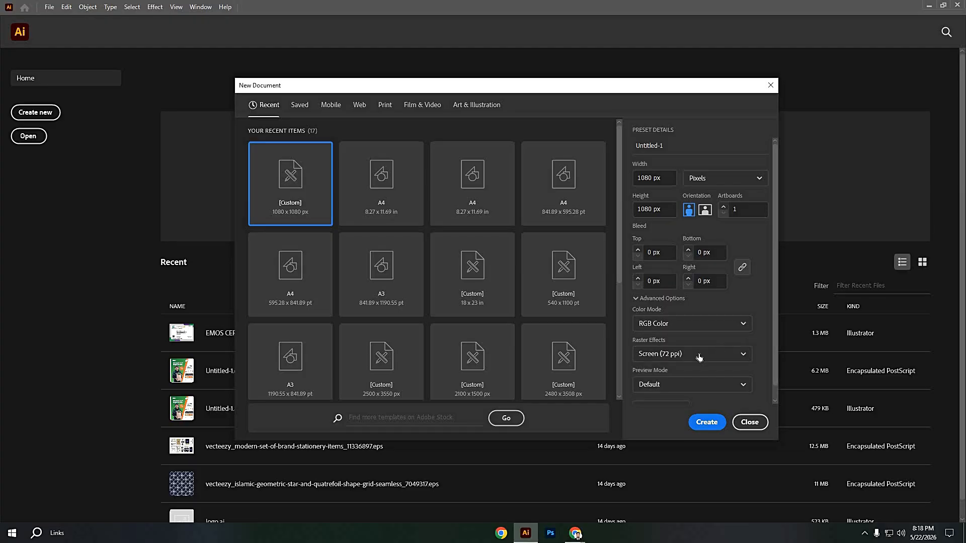
left_click(697, 354)
left_click(680, 373)
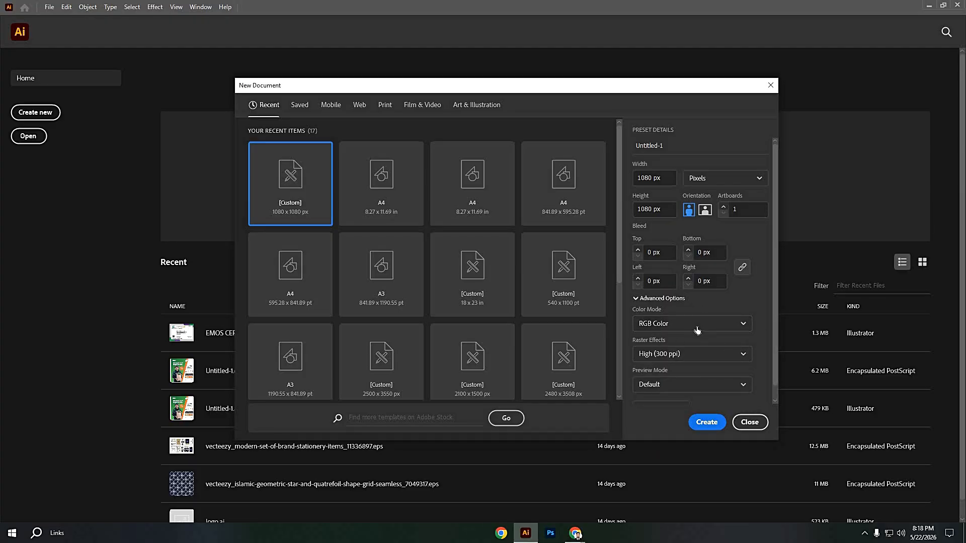
left_click(690, 354)
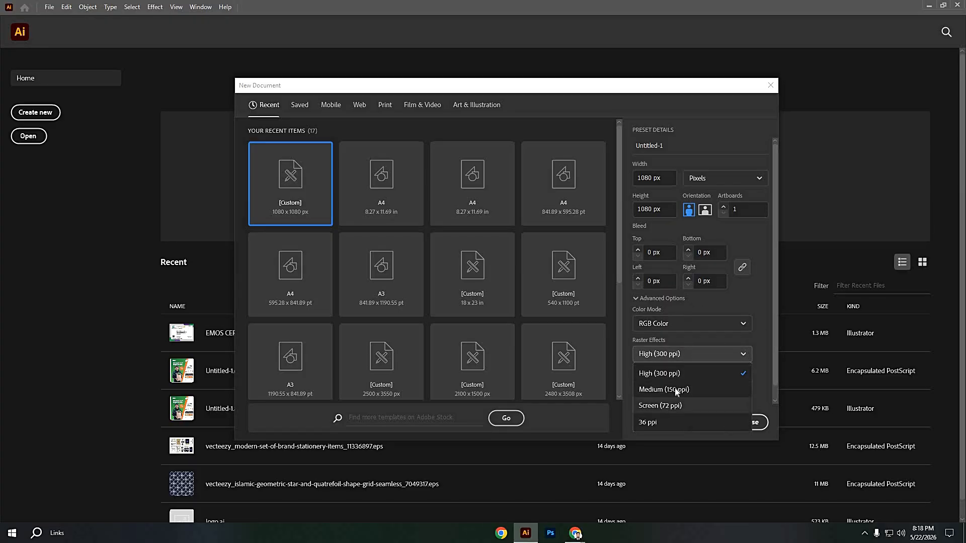
left_click(666, 406)
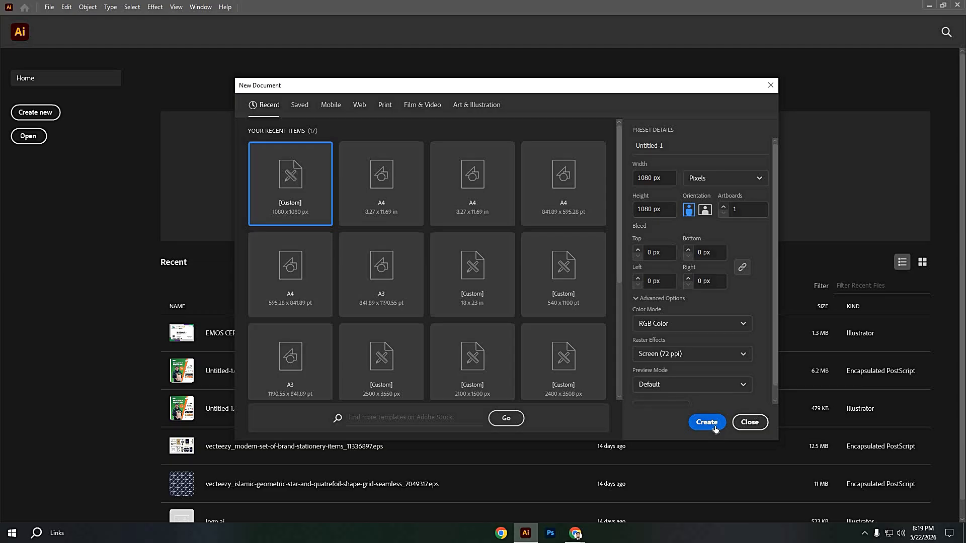
left_click(707, 423)
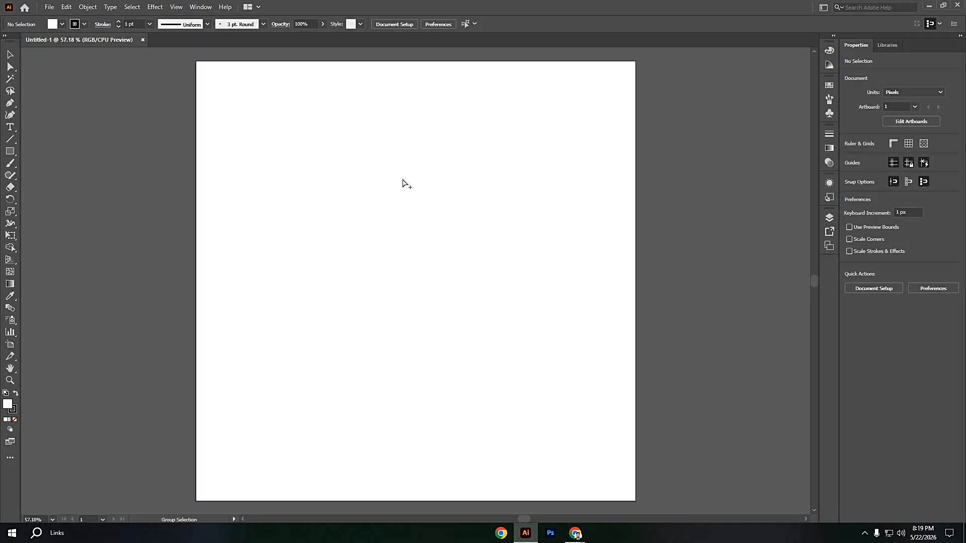
Step: Place ChatGPT Image May 22, 2026, 08_17_57 PM.png from Downloads as a linked file across the artboard, 1080 px wide
scroll(400, 178, "down", 3)
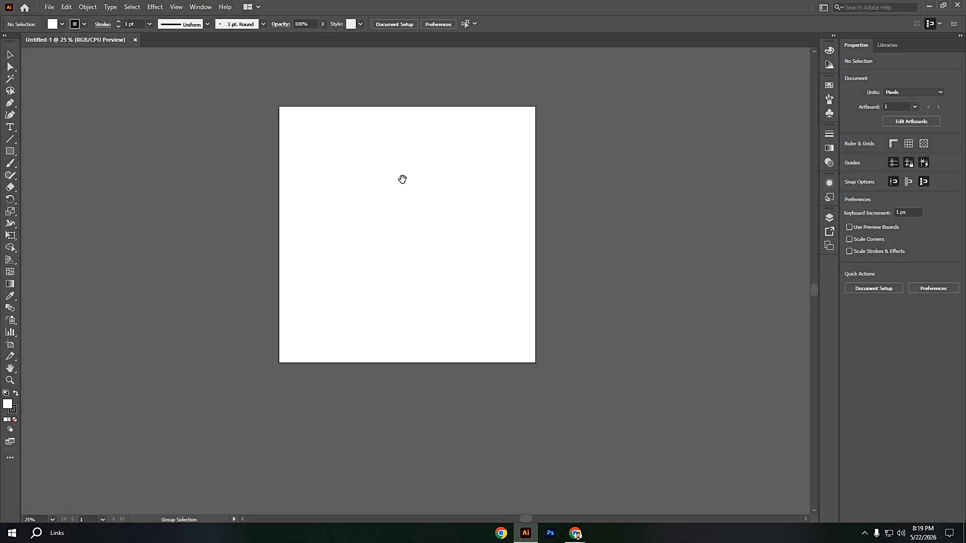
left_click(49, 6)
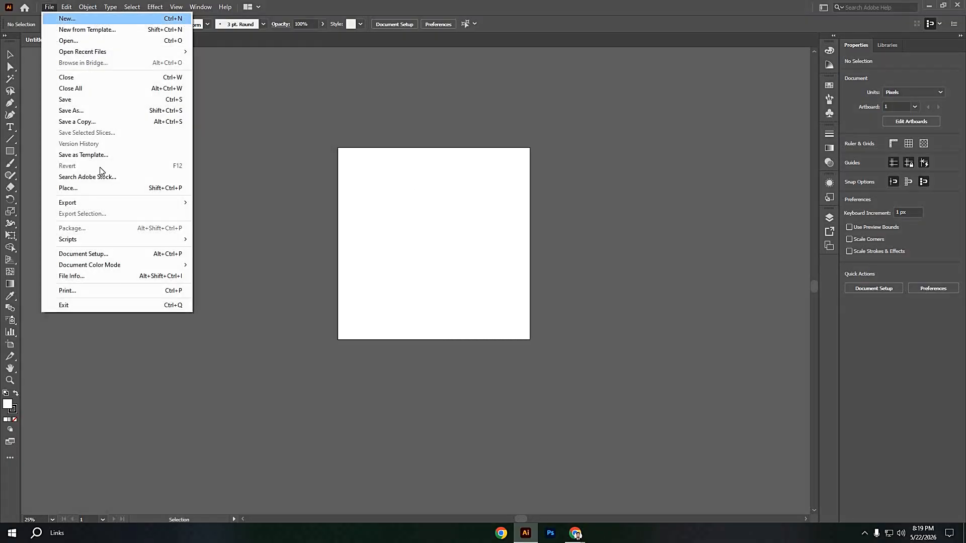
left_click(86, 189)
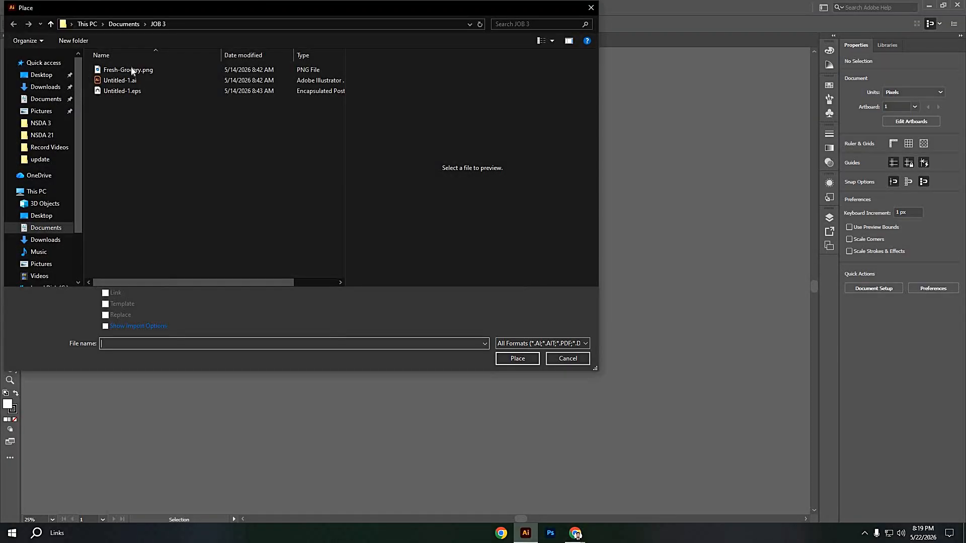
left_click(125, 25)
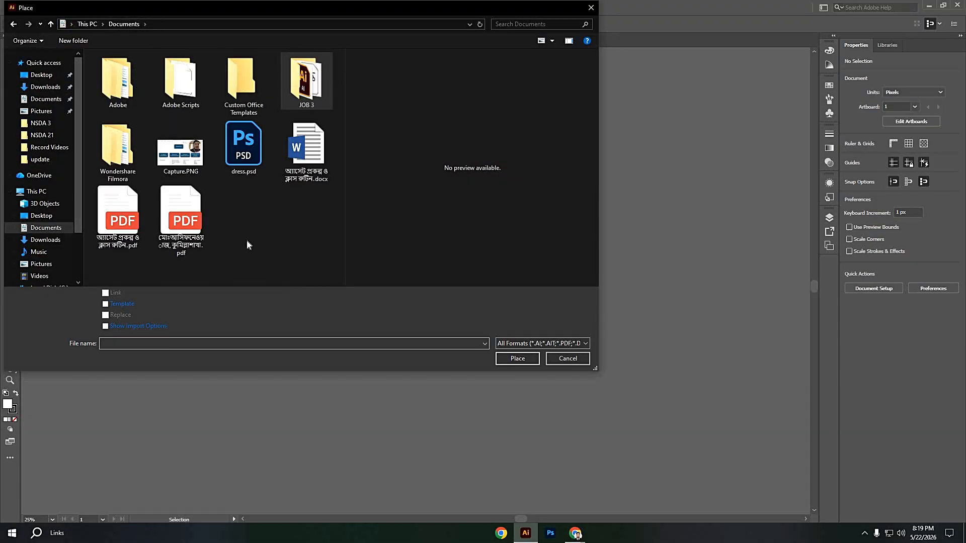
left_click(45, 135)
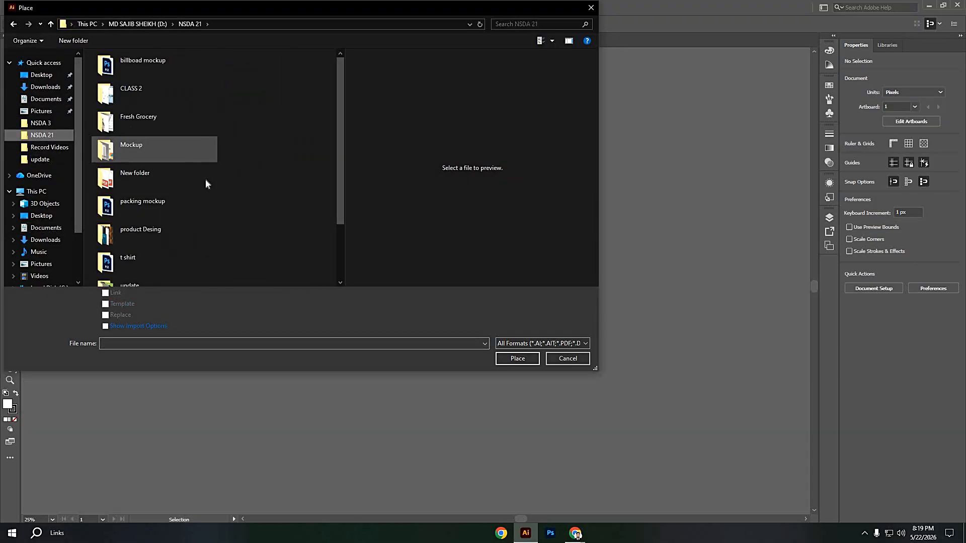
scroll(152, 210, "down", 2)
double_click(163, 209)
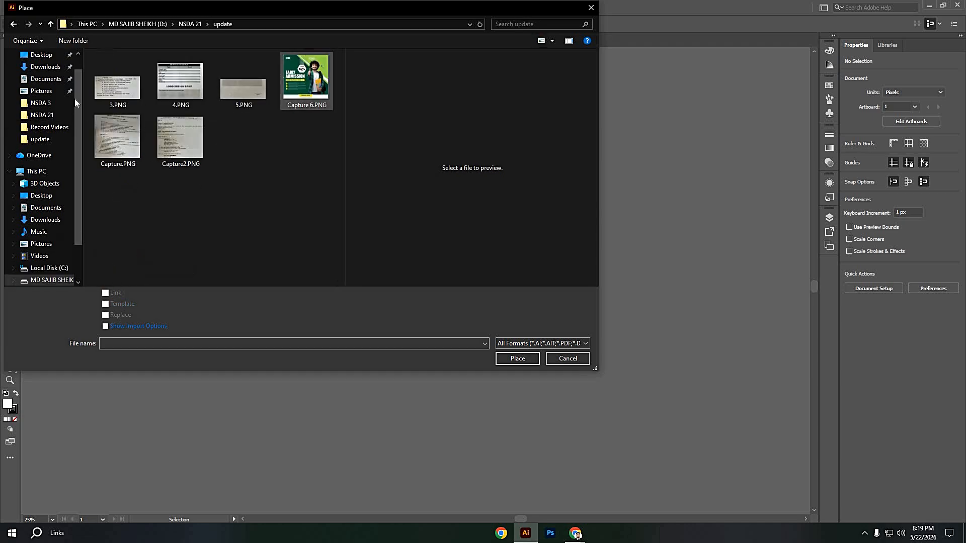
left_click(45, 67)
left_click(107, 101)
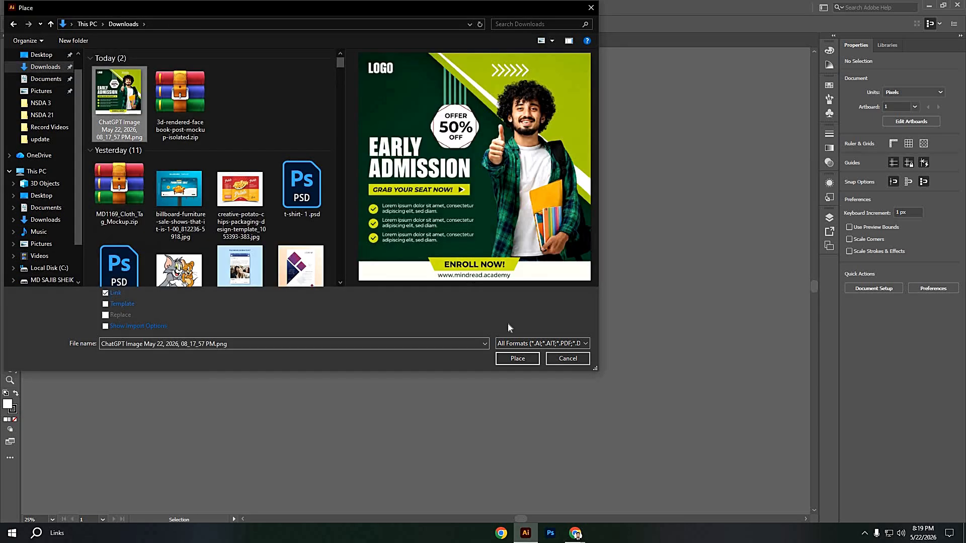
left_click(518, 358)
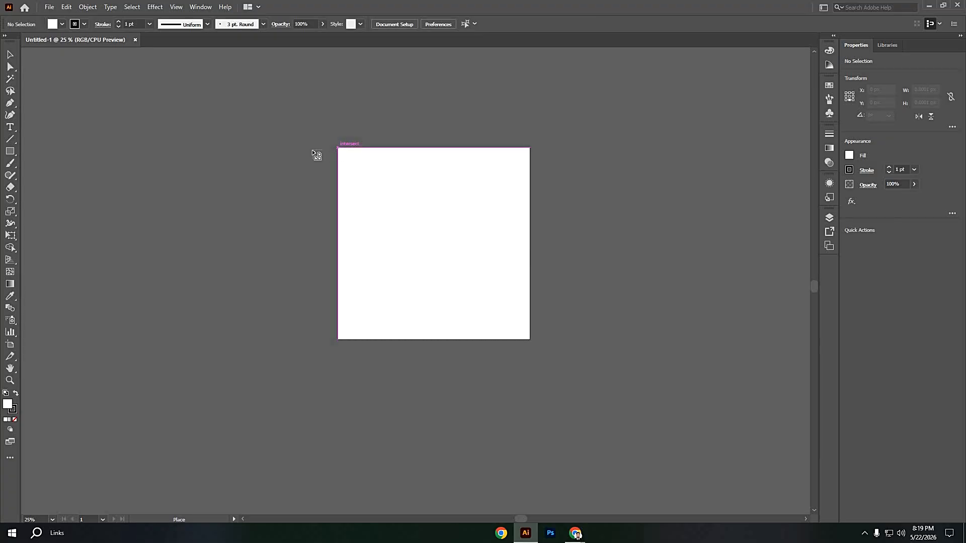
left_click_drag(338, 149, 532, 360)
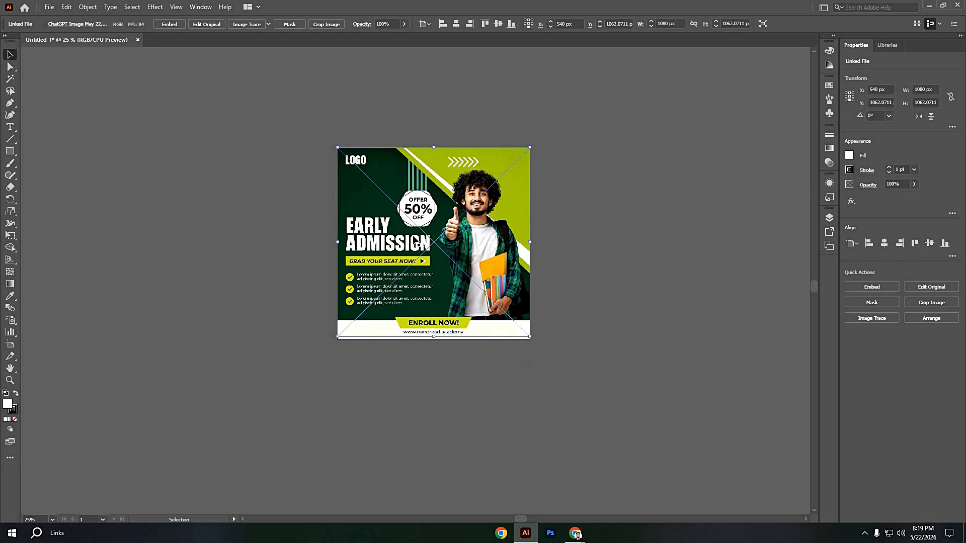
Step: Move the placed flyer image off the artboard to just beside its left edge as a reference, leaving nothing selected
left_click(324, 275)
left_click_drag(433, 295, 234, 294)
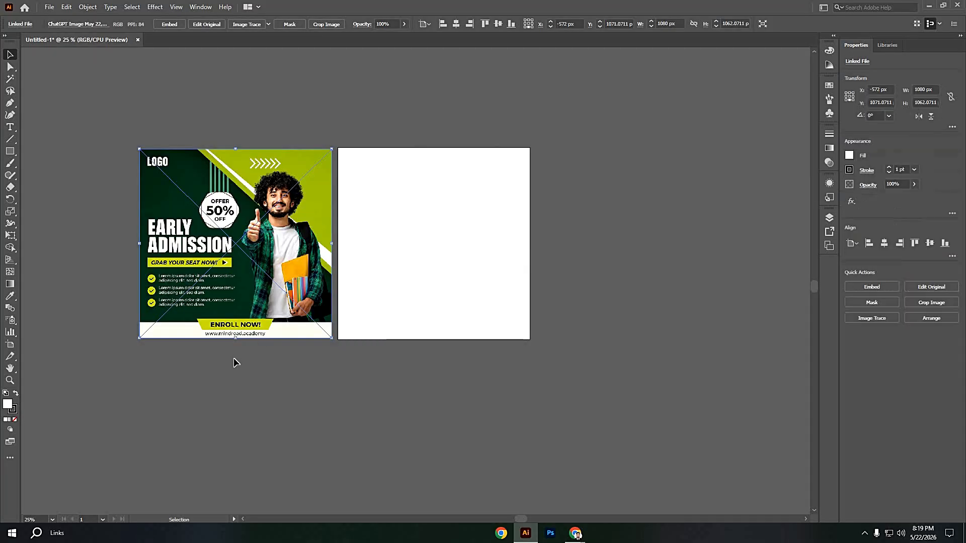
left_click(256, 377)
scroll(253, 377, "up", 2)
scroll(252, 377, "down", 3)
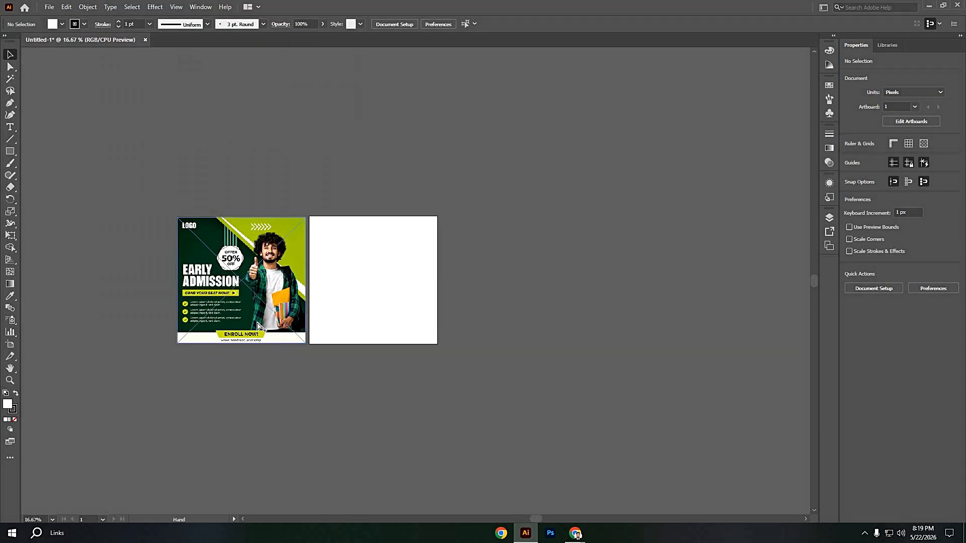
scroll(242, 256, "up", 2)
left_click_drag(253, 331, 275, 300)
left_click(273, 299)
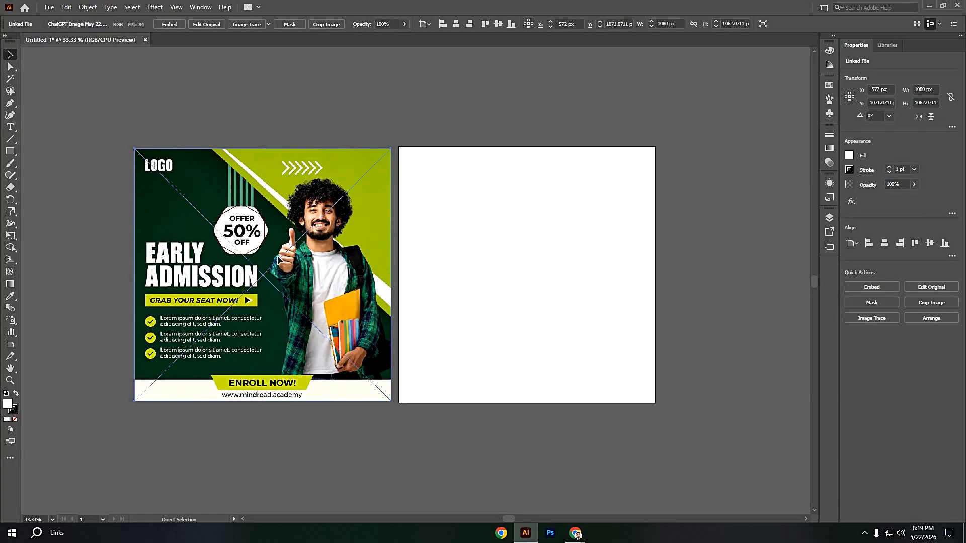
key("ctrl+shift+a")
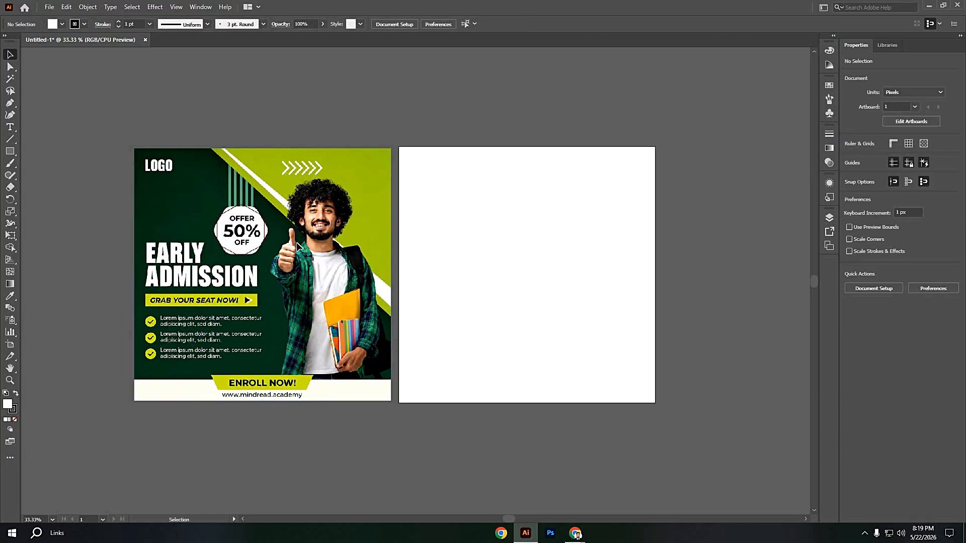
scroll(332, 232, "up", 2)
scroll(332, 232, "down", 1)
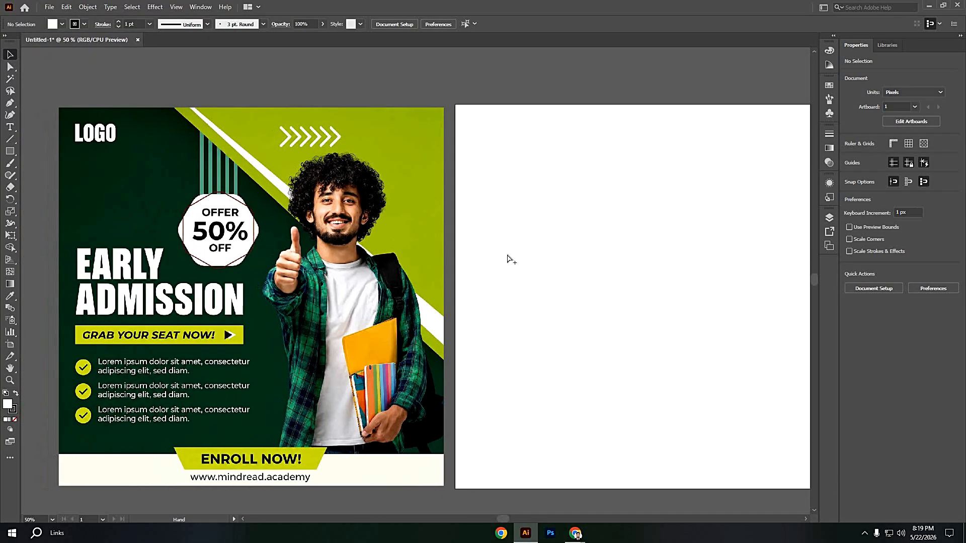
Step: Reset the Essentials Classic workspace and show the tools in a two-column layout
scroll(508, 259, "down", 1)
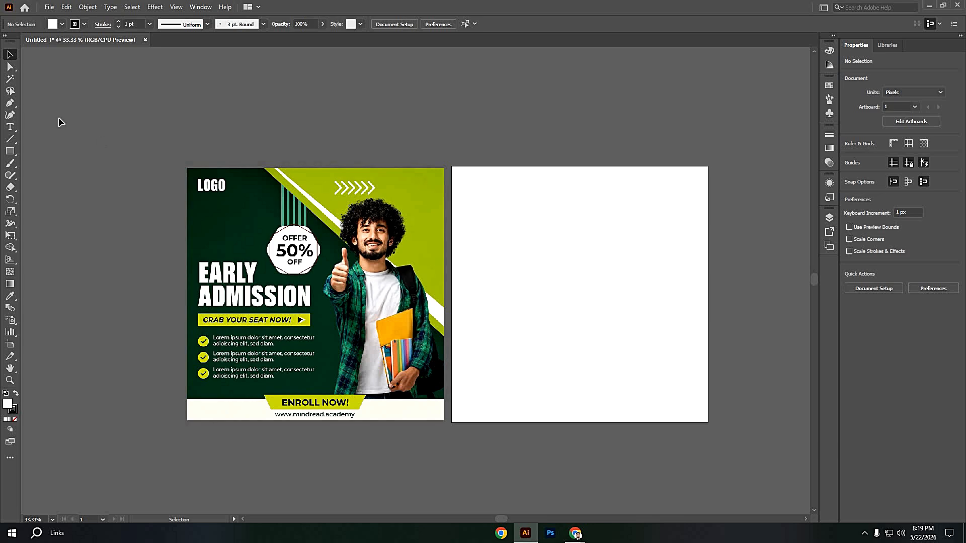
left_click(5, 37)
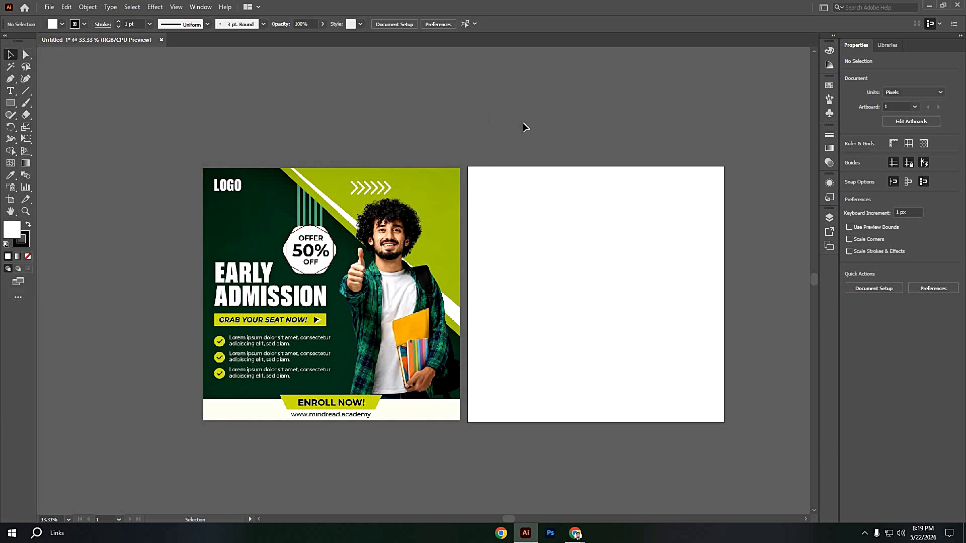
left_click(823, 8)
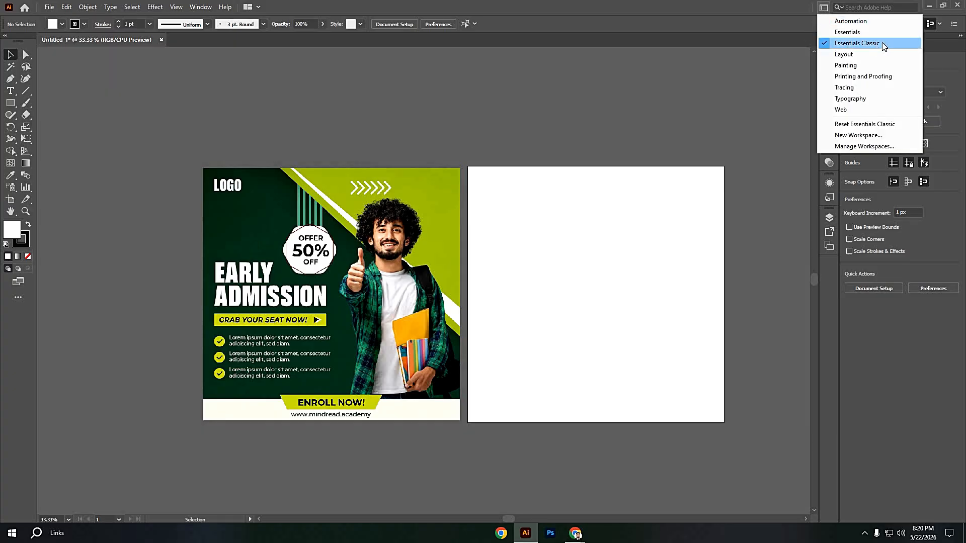
left_click(883, 44)
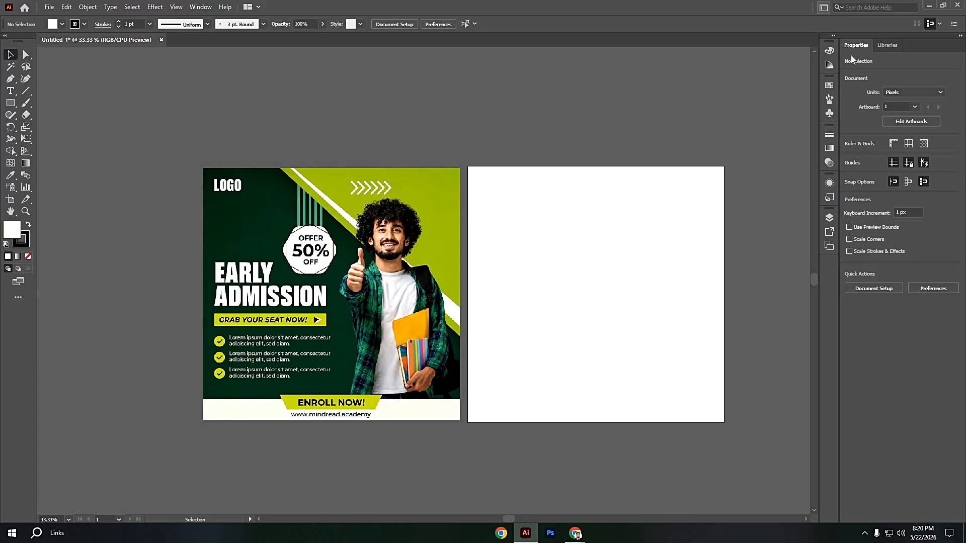
left_click(823, 8)
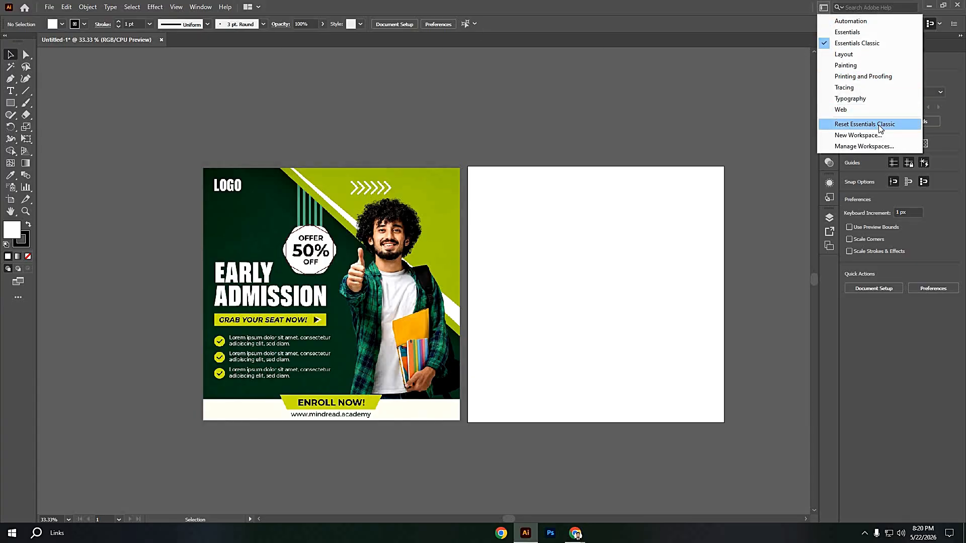
left_click(884, 125)
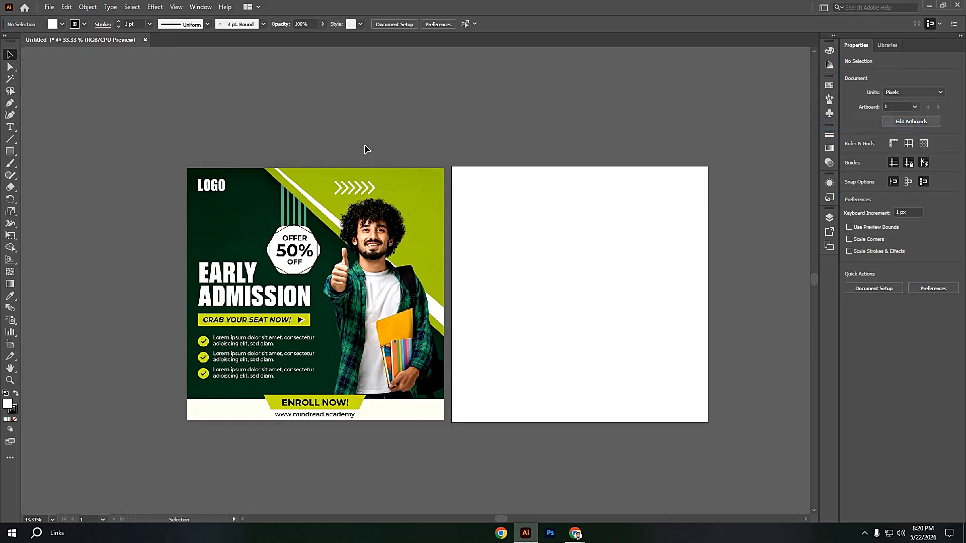
left_click(4, 36)
Step: Draw a rectangle about 710 x 608 px in the artboard's upper-right corner and fill it with the lime green sampled from the reference flyer
left_click_drag(10, 102, 49, 104)
left_click(48, 104)
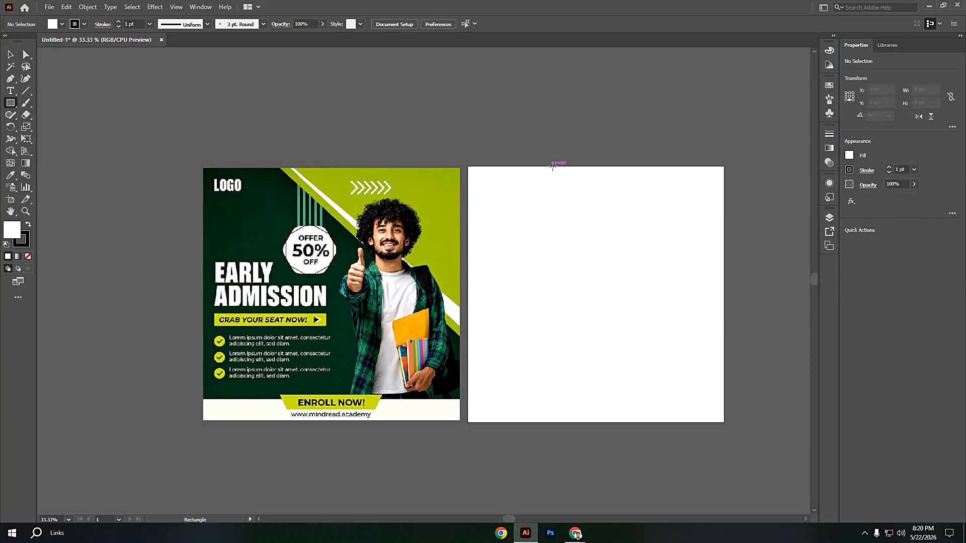
mouse_move(591, 168)
left_mouse_down()
mouse_move(717, 176)
mouse_move(726, 313)
left_mouse_up()
key("Up")
key("Up")
key("Up")
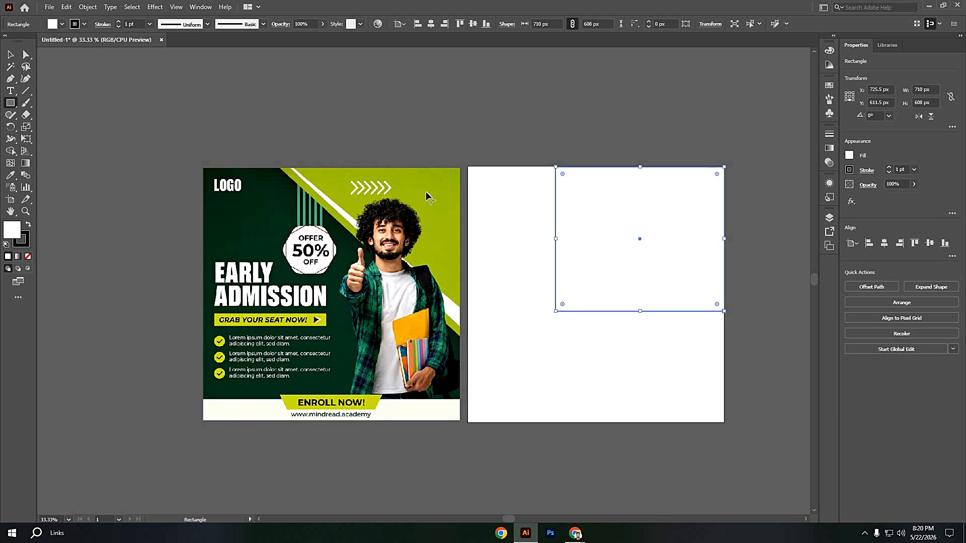
key("i")
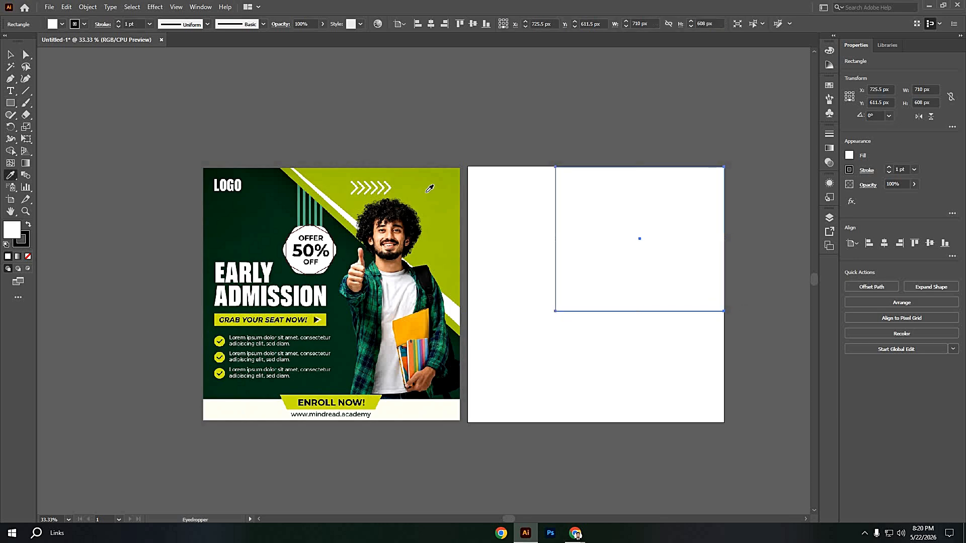
left_click(427, 191)
Step: Turn the lime green rectangle into a corner triangle by deleting its lower-left anchor point
left_click(26, 55)
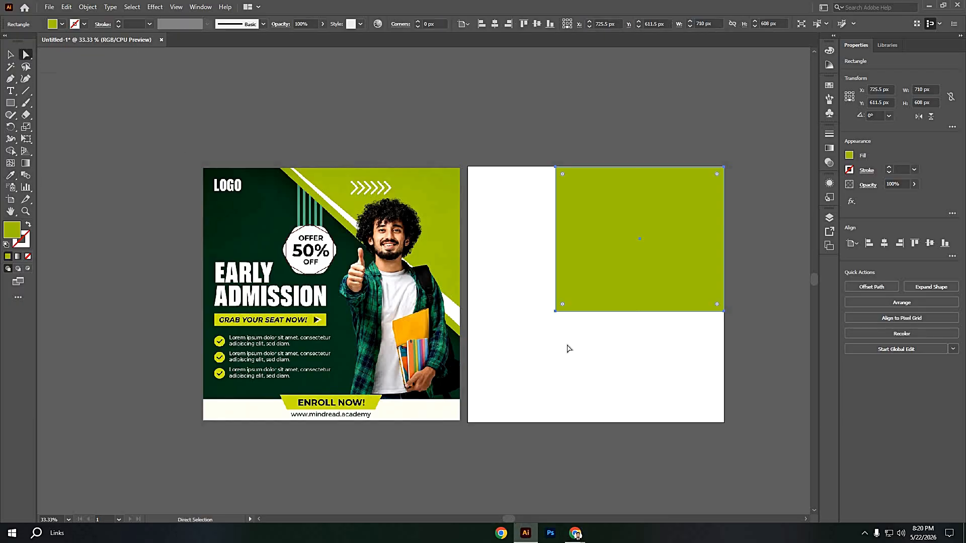
left_click(556, 311)
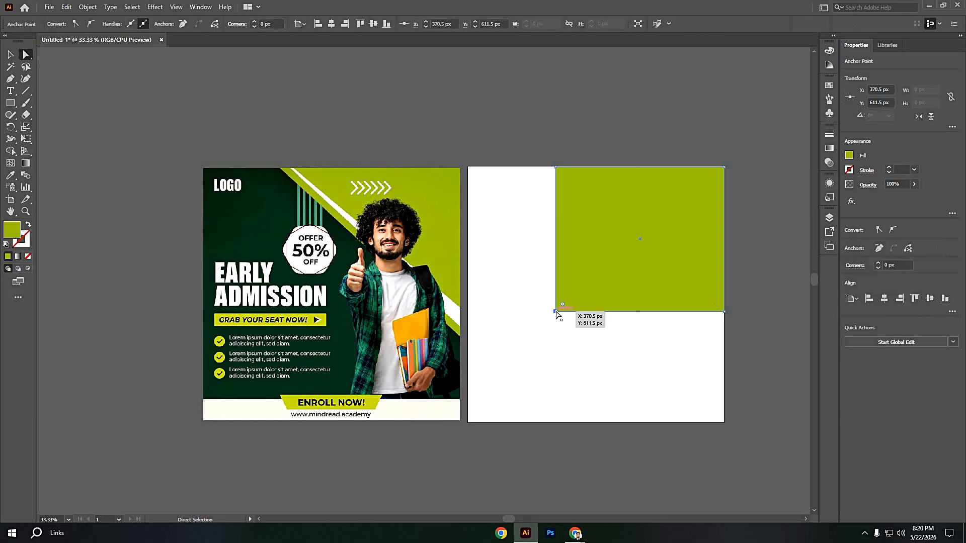
key("Delete")
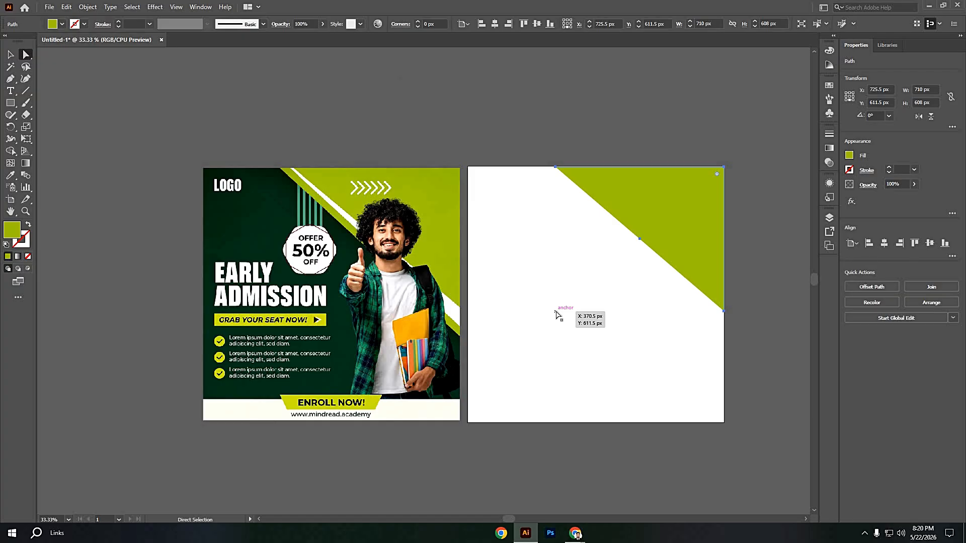
left_click(10, 55)
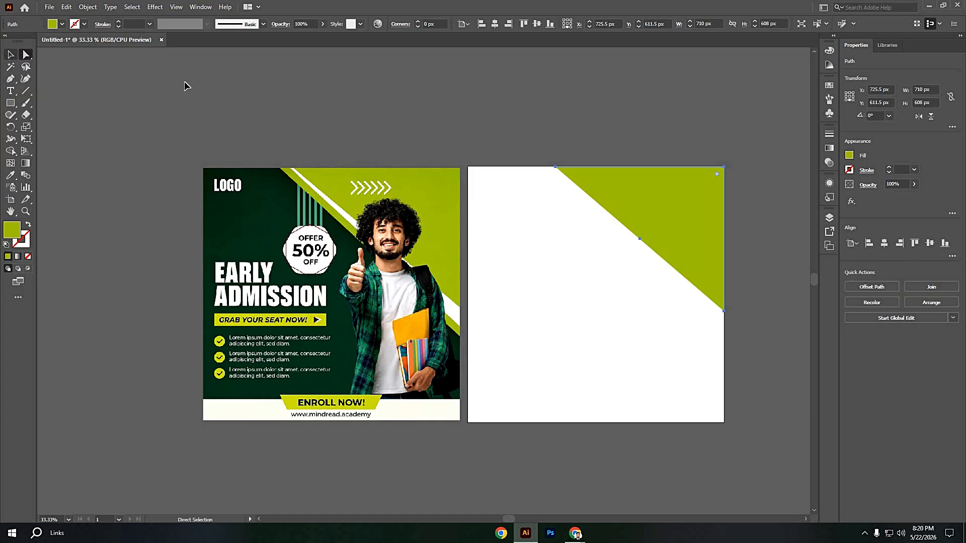
left_click(366, 94)
left_click(672, 192)
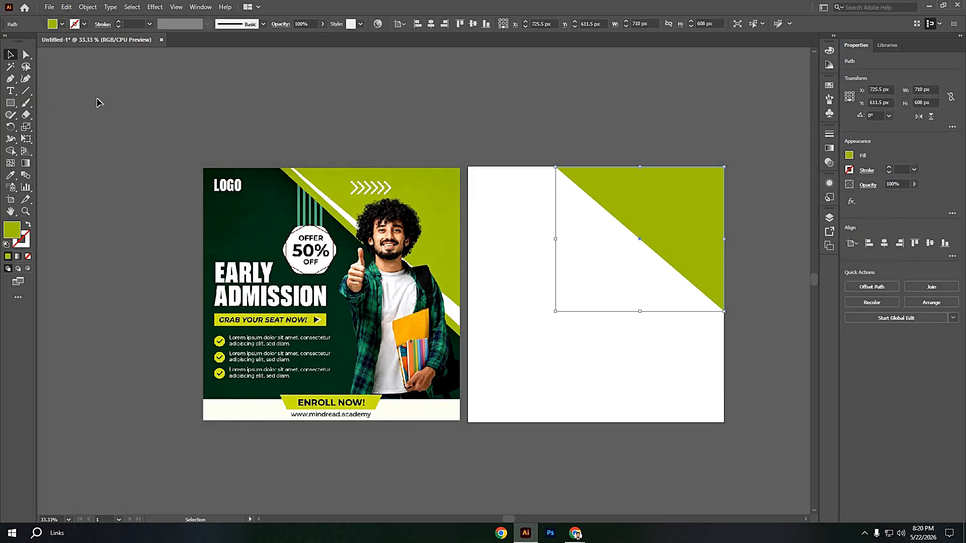
Step: Delete the lime green triangle from the artboard
left_click(8, 80)
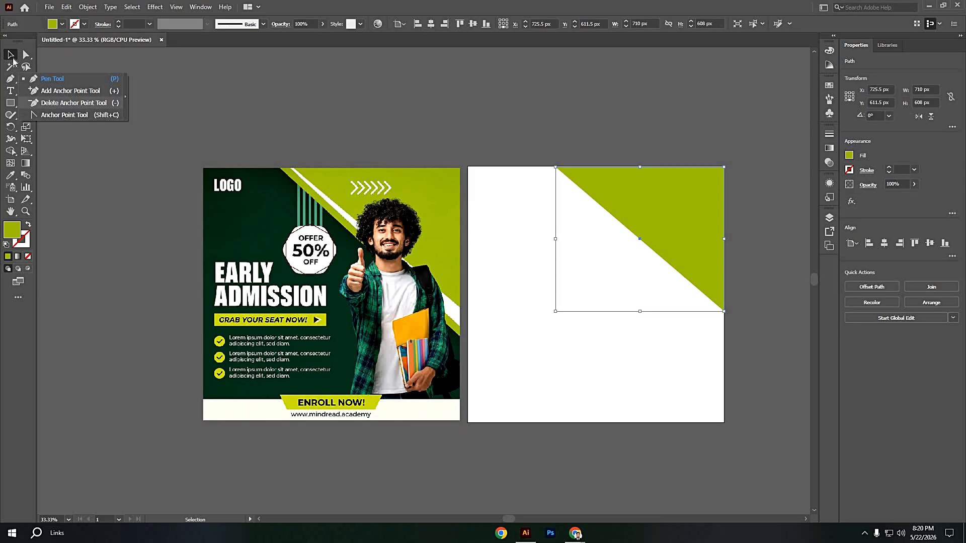
left_click(12, 58)
key("ctrl+c")
key("ctrl+f")
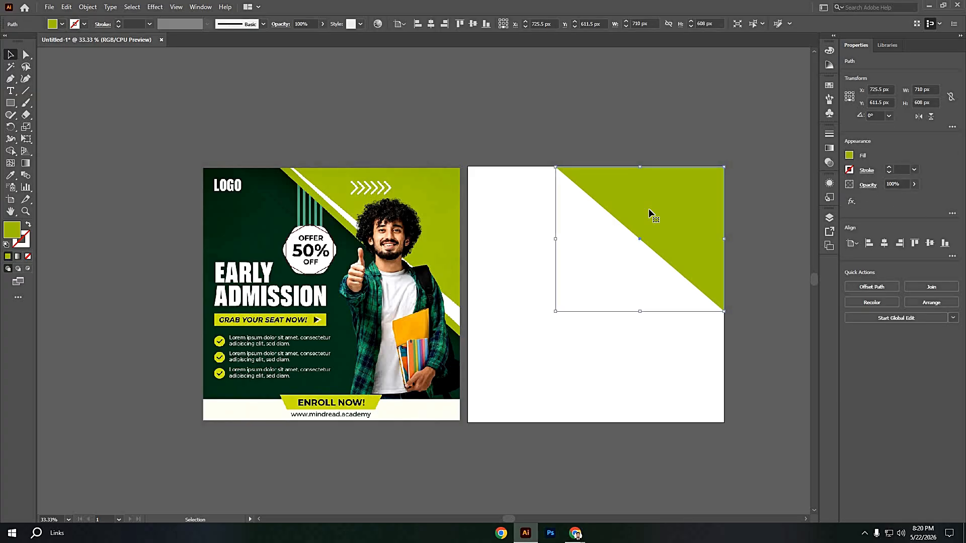
key("Delete")
Step: Draw a lime green rectangle about 839 x 722 px in the artboard's upper-right corner and remove its lower-left anchor point to form a triangle
left_click(17, 106)
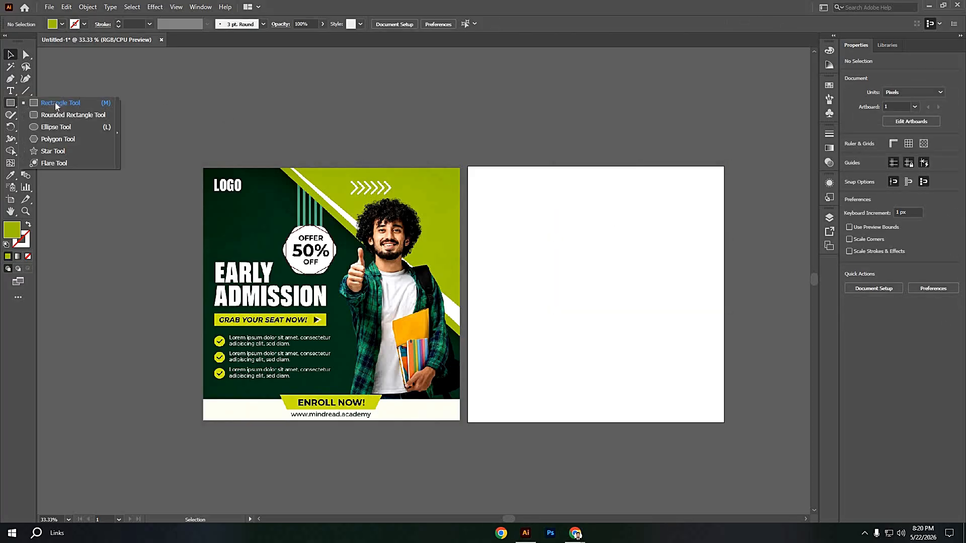
left_click(55, 101)
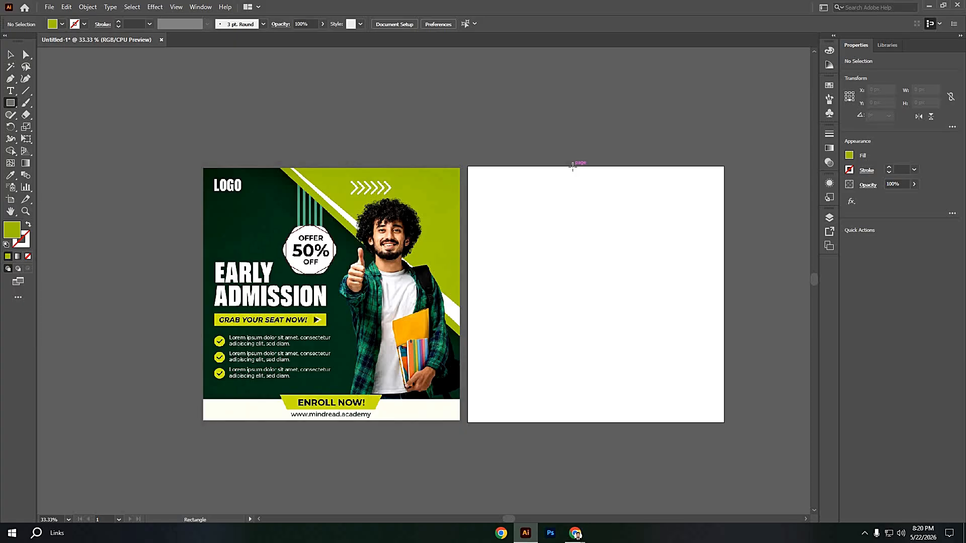
mouse_move(690, 184)
left_mouse_down()
mouse_move(659, 318)
mouse_move(724, 336)
left_mouse_up()
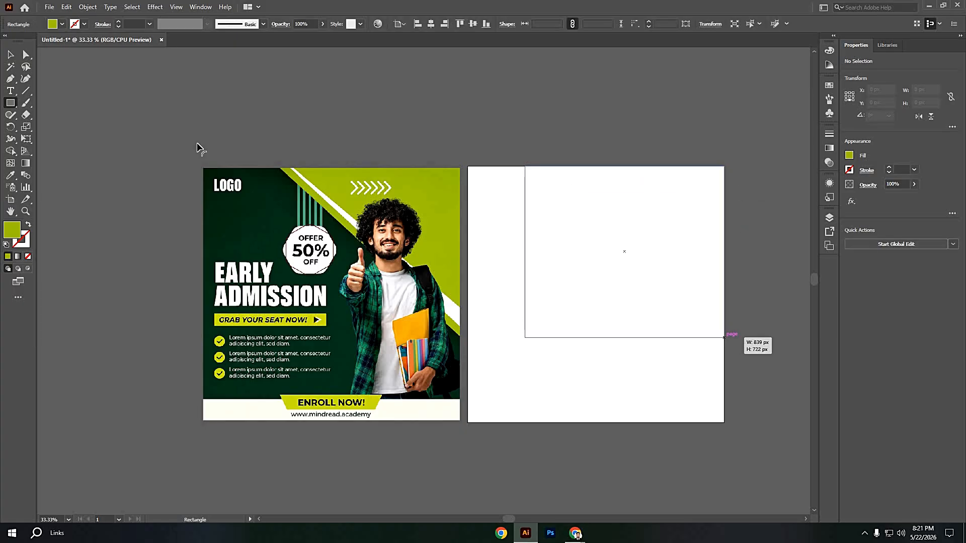
left_click(11, 79)
left_click(56, 103)
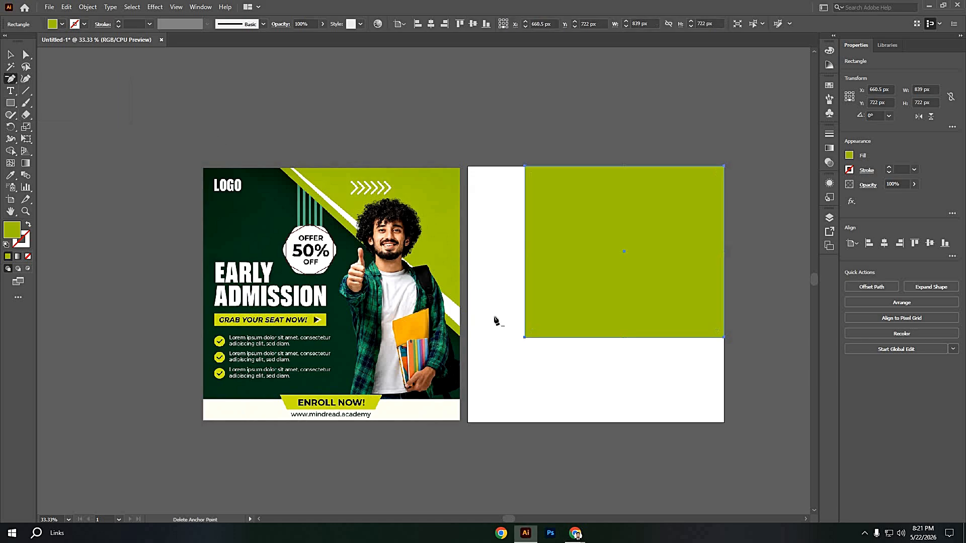
left_click(524, 337)
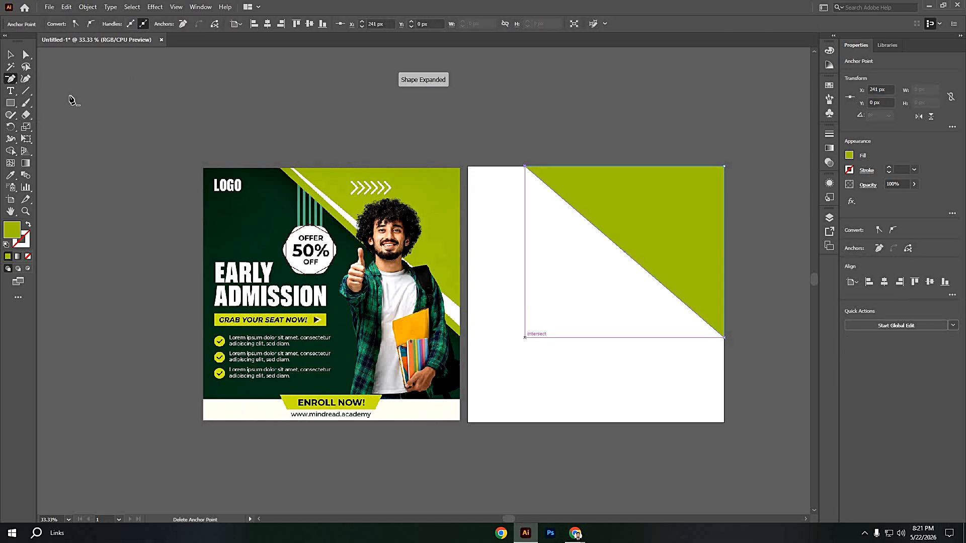
left_click(11, 54)
left_click(550, 202)
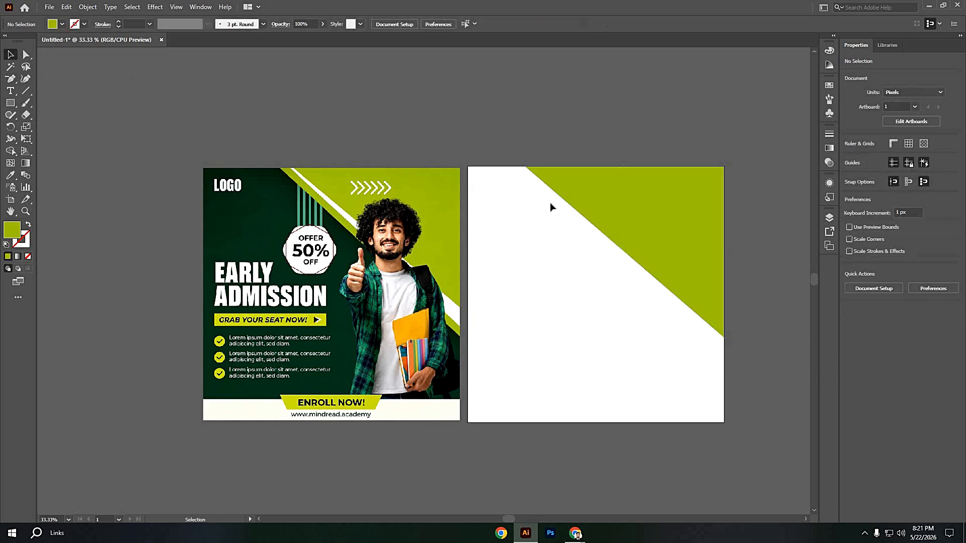
Step: Examine the row of white chevron arrows near the upper edge of the reference flyer up close
scroll(555, 202, "up", 1)
scroll(557, 204, "down", 2)
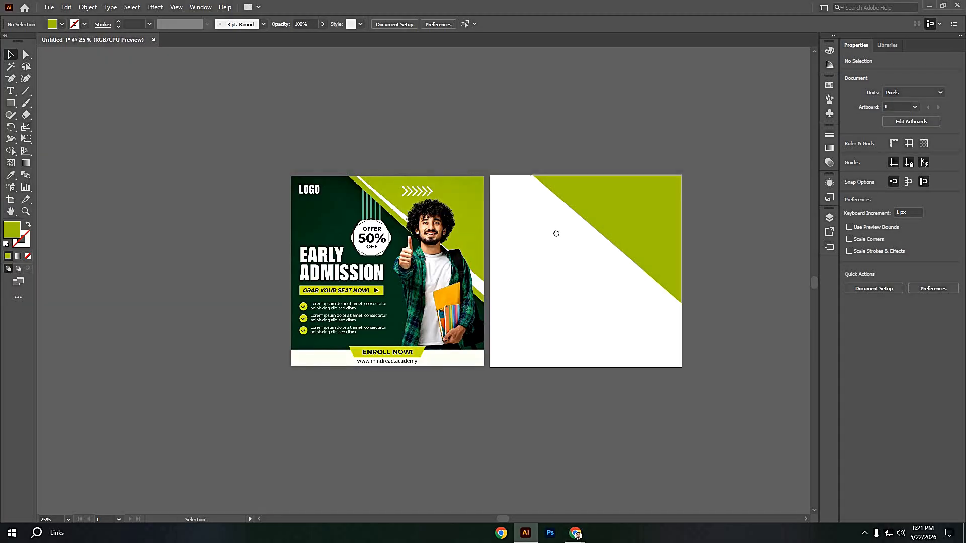
scroll(523, 222, "up", 1)
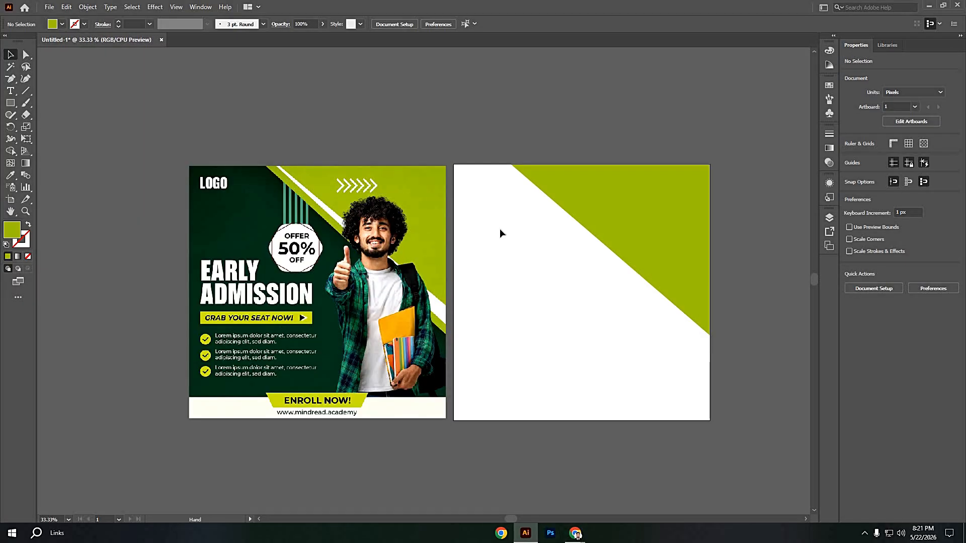
scroll(291, 190, "up", 3)
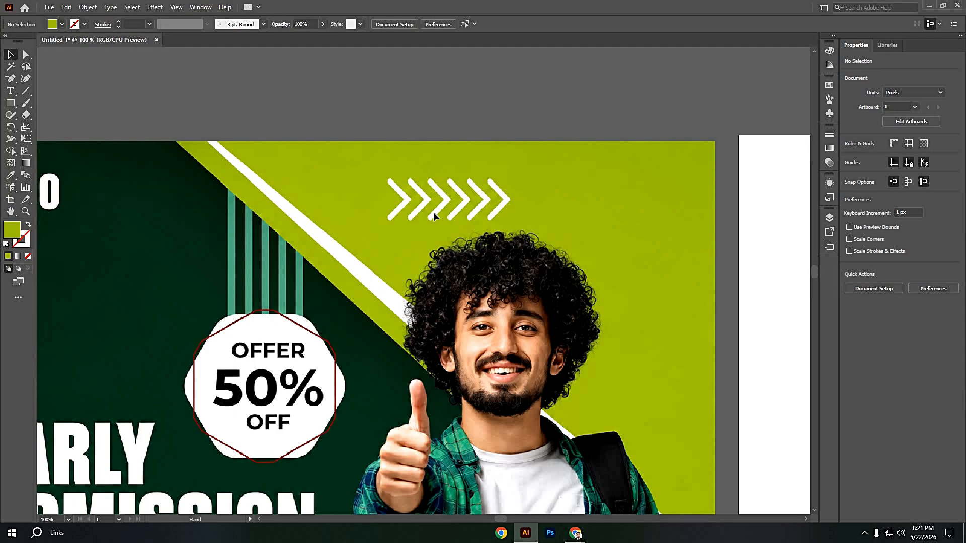
left_click_drag(452, 211, 434, 217)
scroll(434, 218, "up", 2)
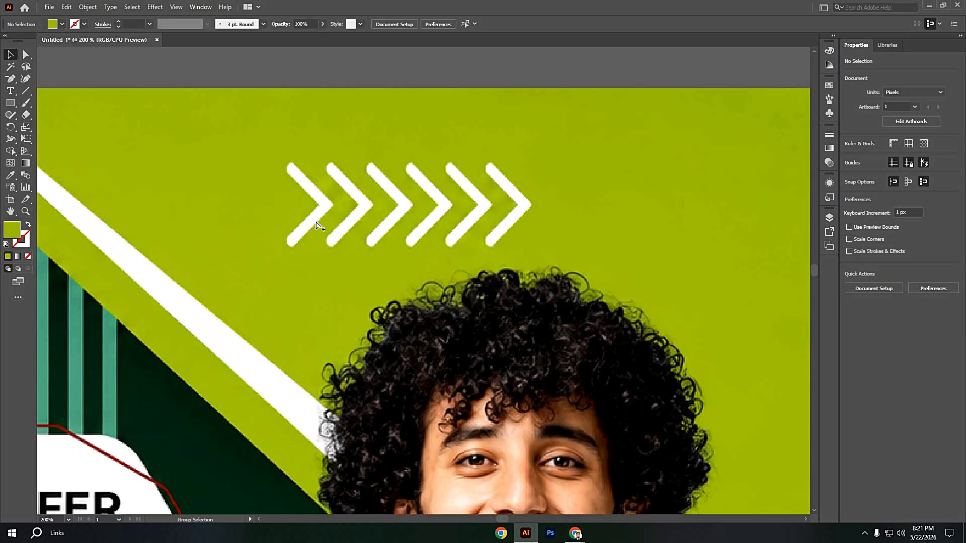
scroll(317, 225, "down", 4)
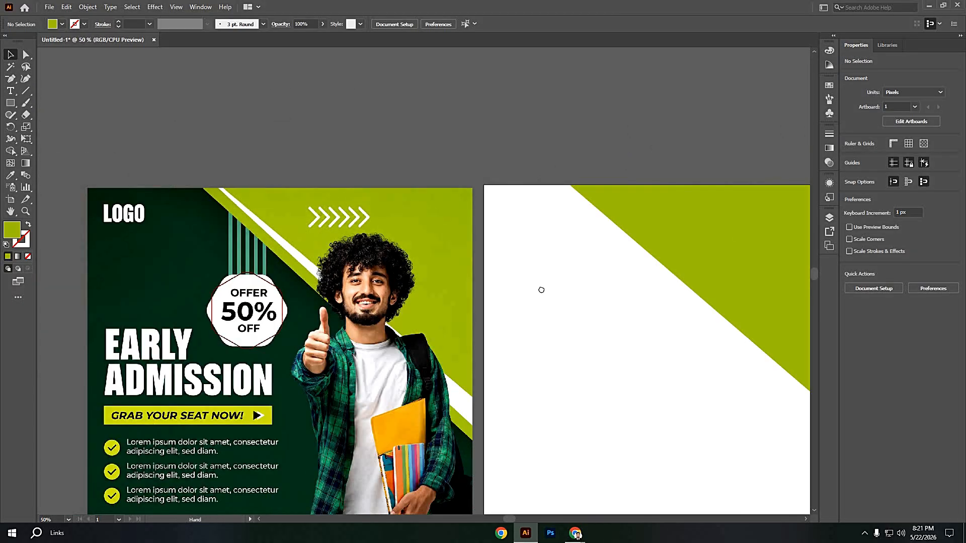
left_click_drag(541, 290, 520, 253)
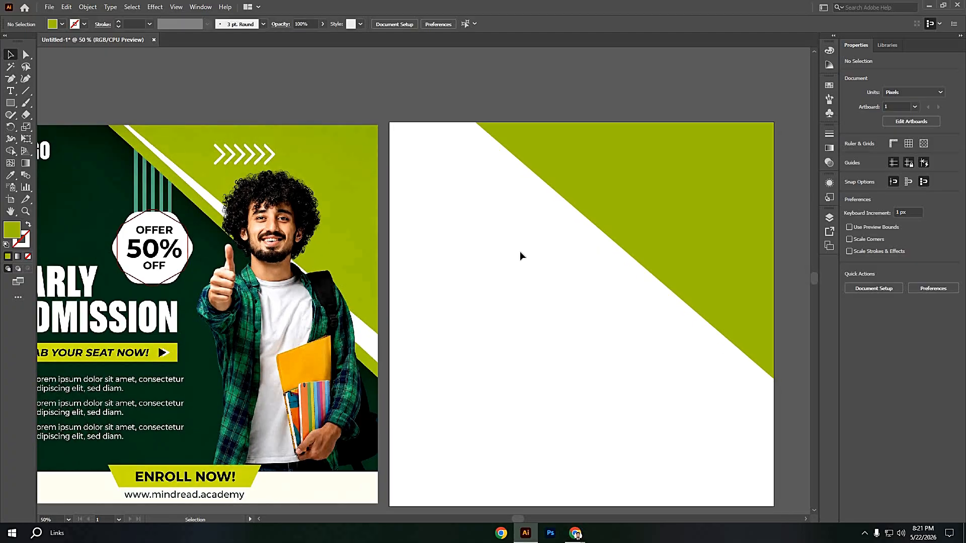
Step: Draw a square about 172 x 172 px on the white area and swap its fill for a lime green stroke of 22 pt
right_click(10, 103)
left_click(42, 103)
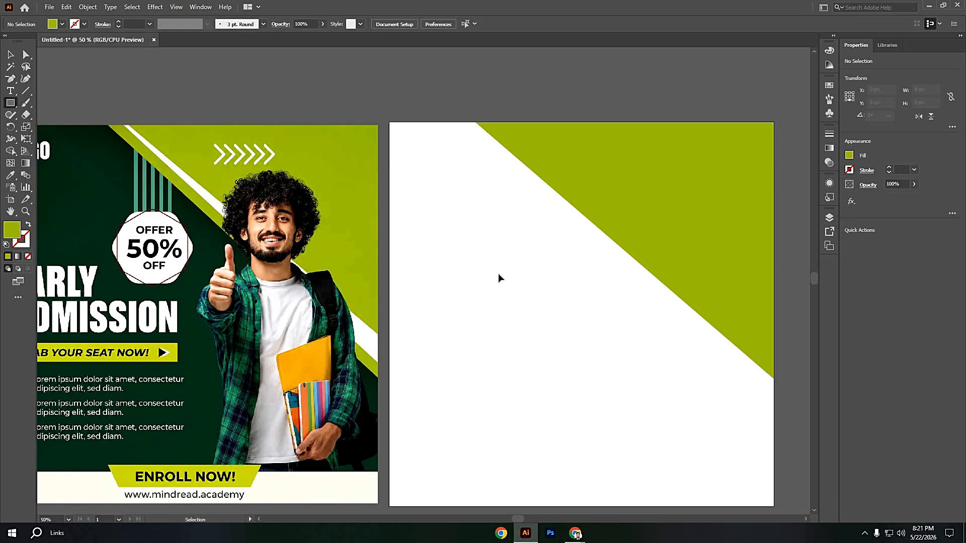
mouse_move(499, 270)
left_mouse_down()
mouse_move(540, 303)
mouse_move(529, 300)
left_mouse_up()
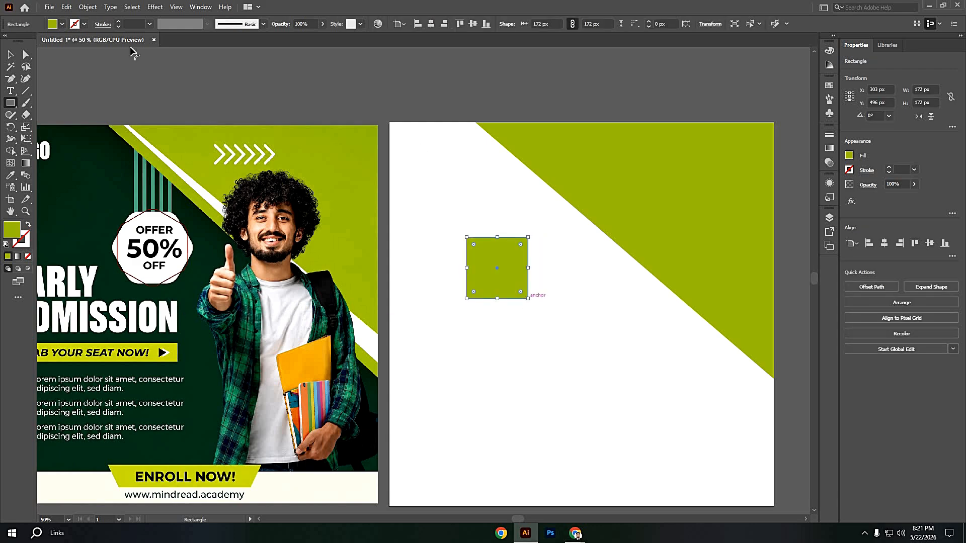
left_click(26, 226)
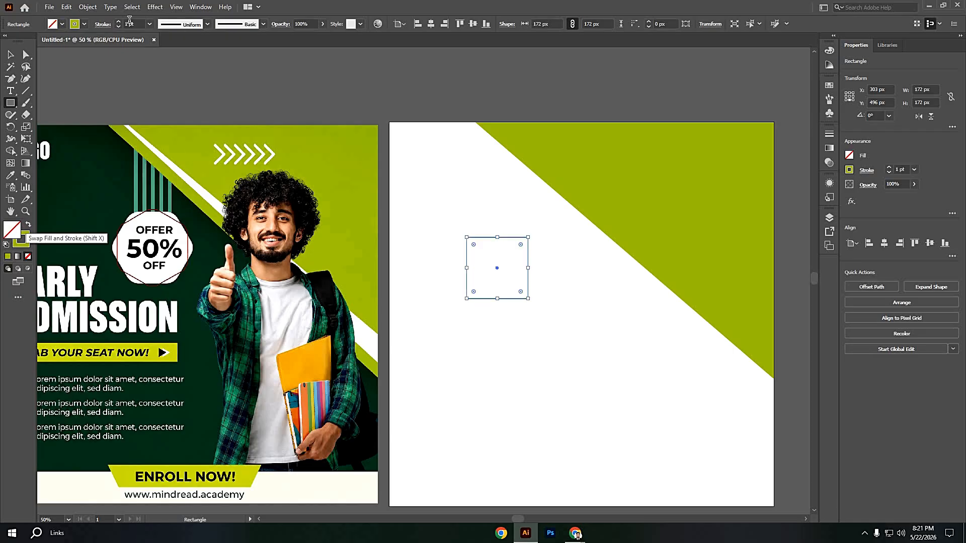
left_click(119, 23)
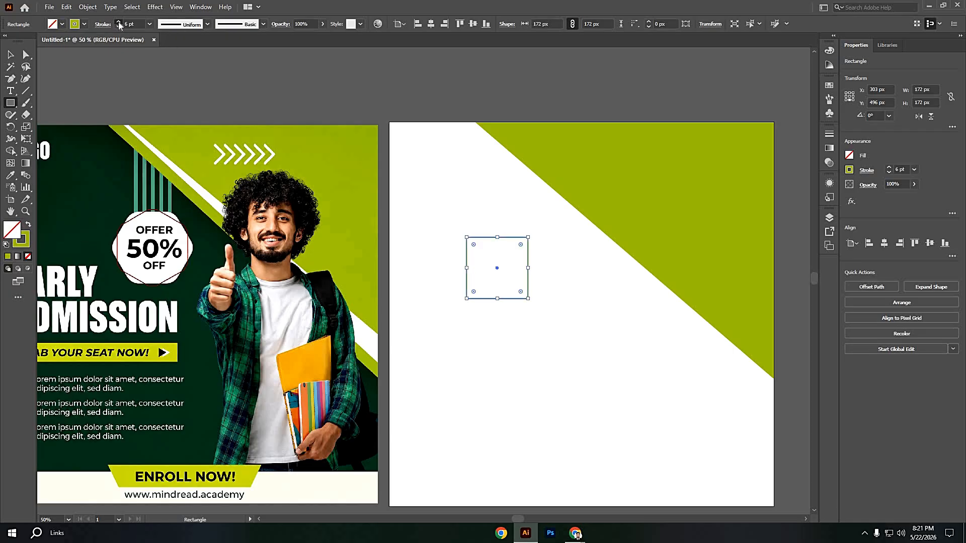
left_click(118, 23)
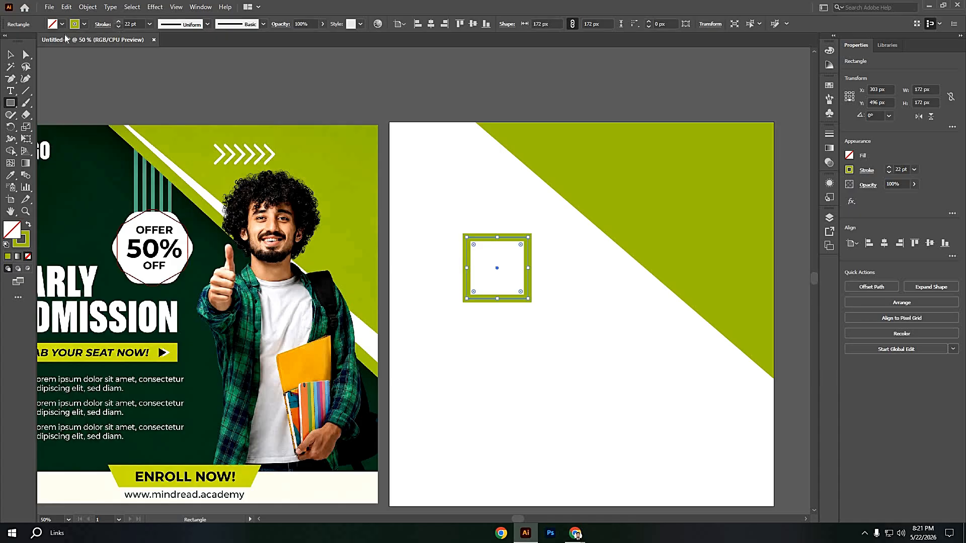
Step: Rotate the outlined square to 315° so it stands as a diamond, and set its stroke weight to 13 pt
left_click(12, 54)
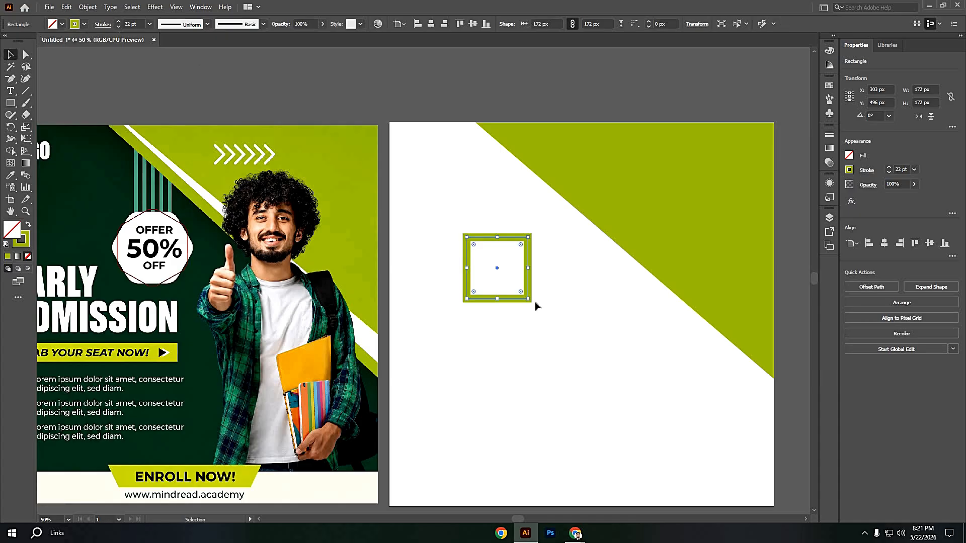
left_click_drag(515, 314, 518, 315)
left_click(118, 26)
left_click(118, 27)
left_click(118, 26)
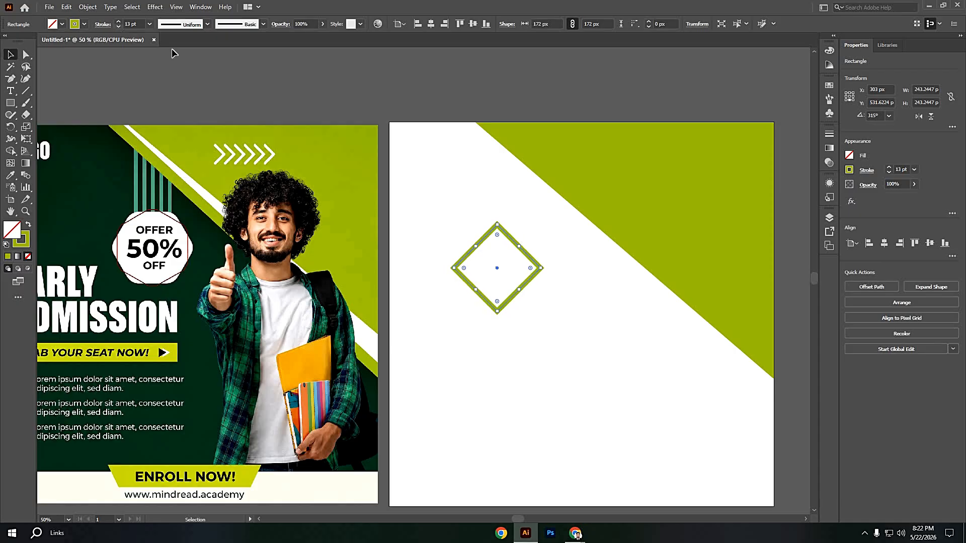
Step: Cut the outlined triangle at its two left corners with the Scissors tool and delete its vertical side, leaving an open chevron
left_click(305, 83)
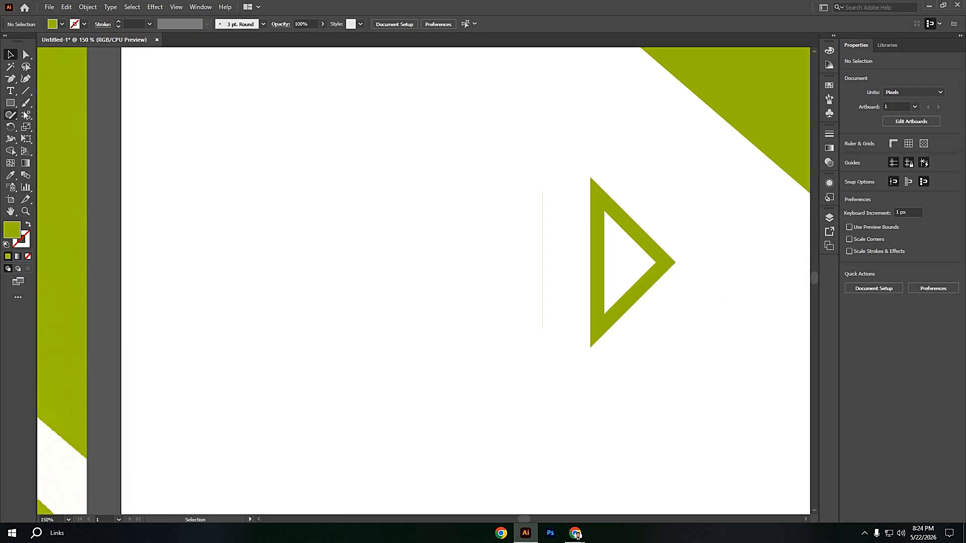
left_click(25, 115)
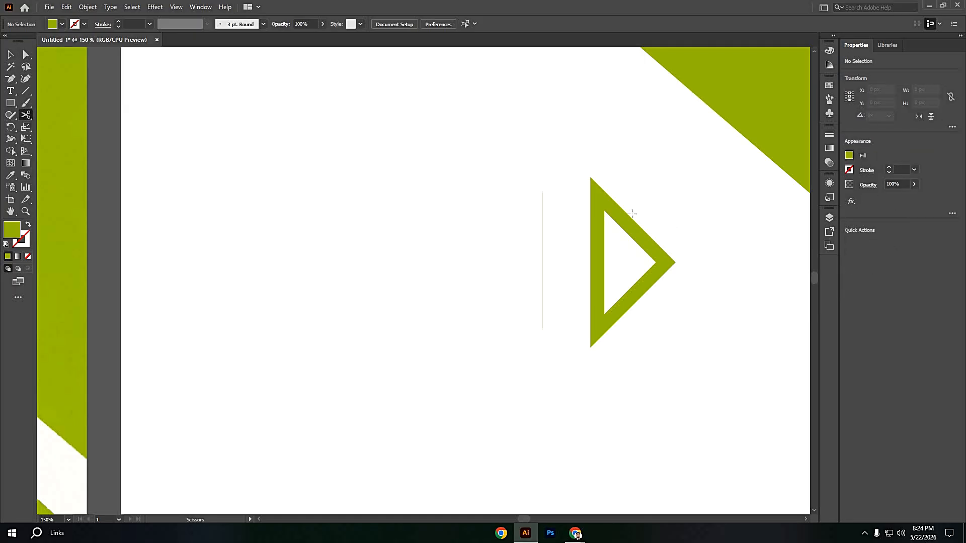
left_click(597, 194)
left_click(597, 331)
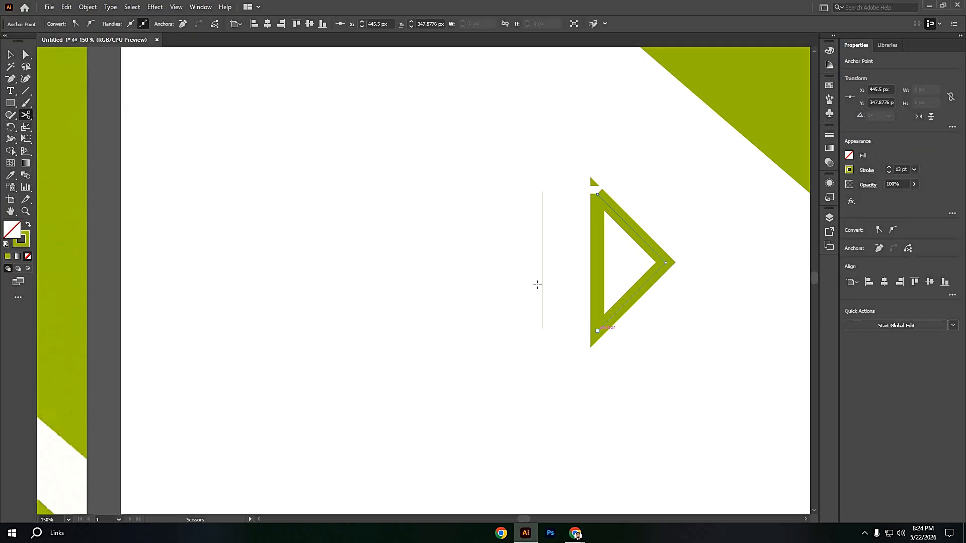
key("v")
left_click(582, 265)
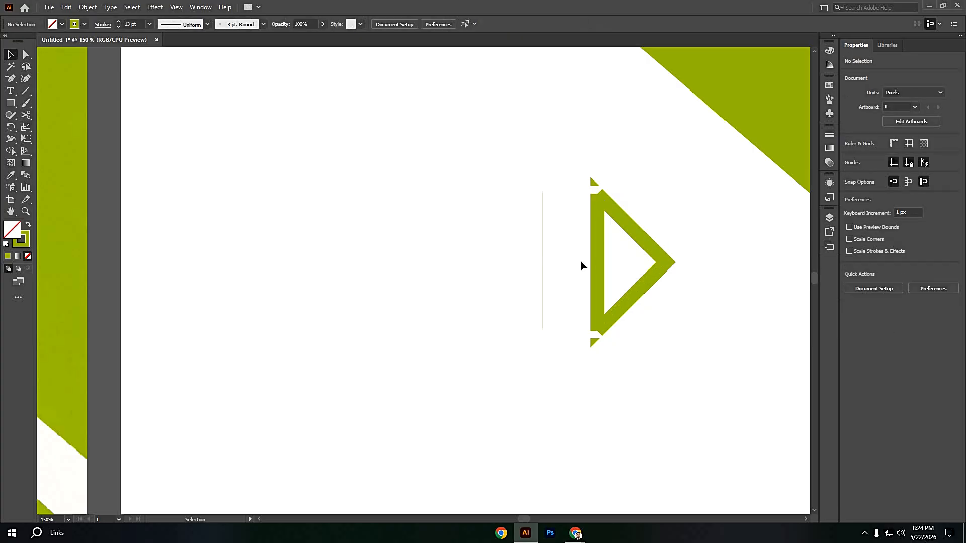
left_click_drag(597, 265, 553, 262)
key("Delete")
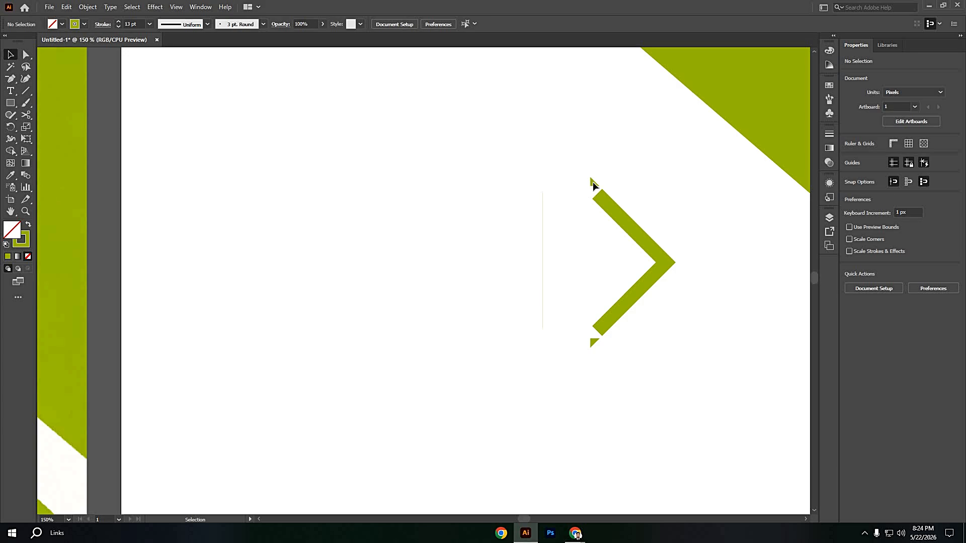
Step: Move the chevron to the left, clear of the two small corner fragments remaining from the cut
right_click(593, 183)
left_click(546, 241)
key("Delete")
left_click_drag(621, 307, 475, 302)
left_click(615, 386)
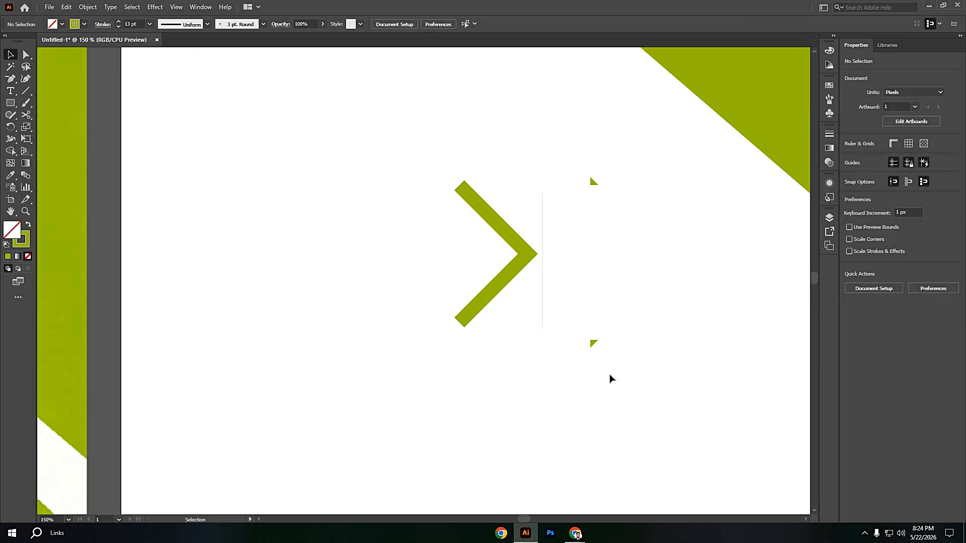
Step: Identify the path holding the leftover corner fragments by toggling item visibility in Layer 1, delete it, and keep the chevron visible
left_click(830, 218)
left_click(729, 229)
left_click(706, 250)
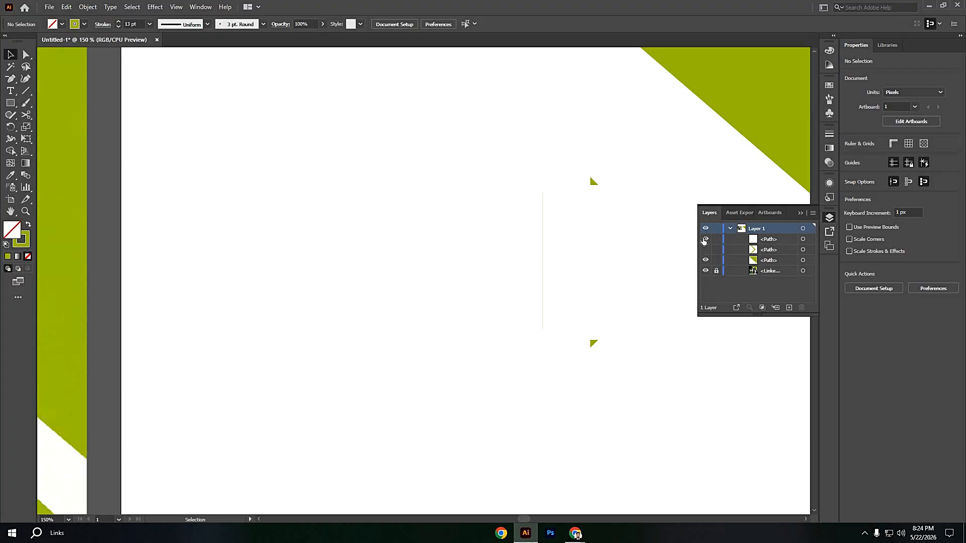
left_click(705, 239)
left_click(706, 239)
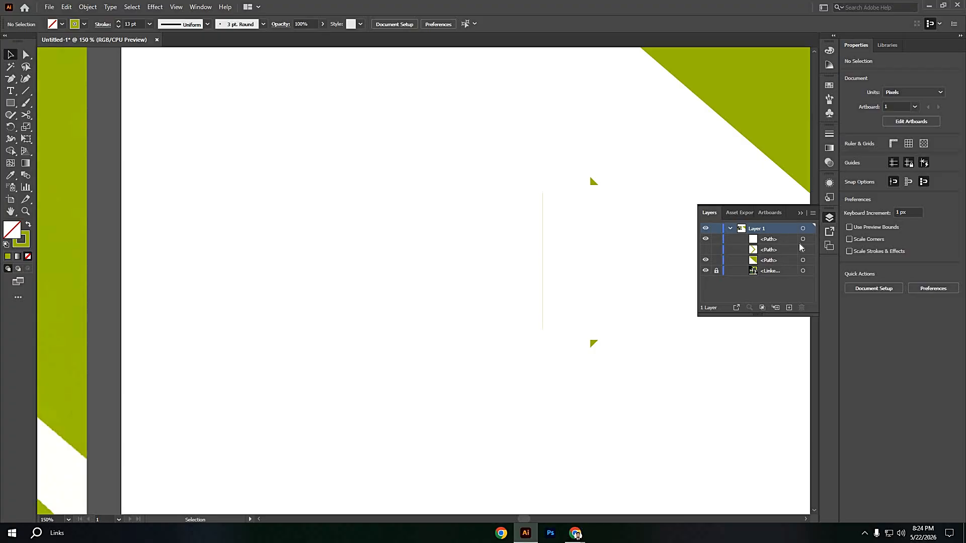
left_click(774, 240)
left_click(803, 308)
left_click(706, 250)
left_click(706, 250)
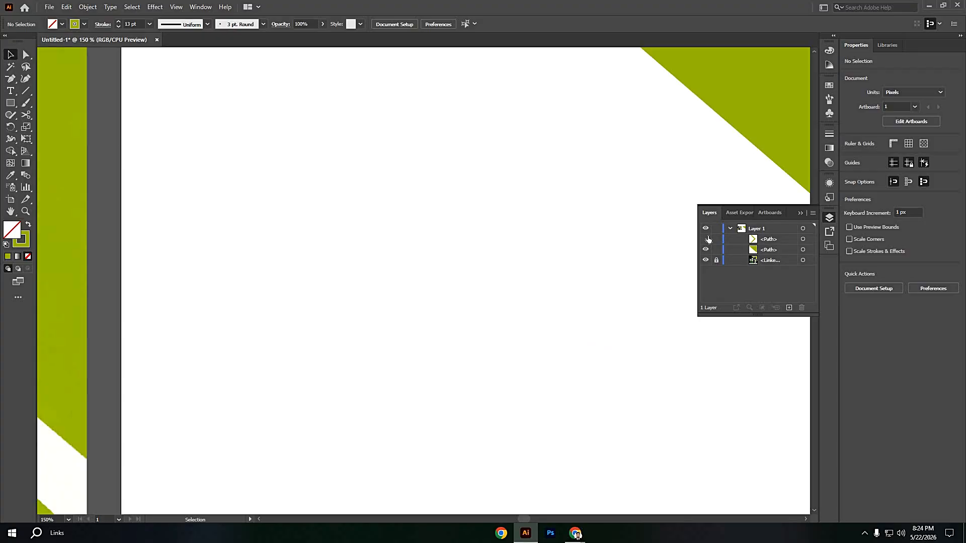
left_click(706, 239)
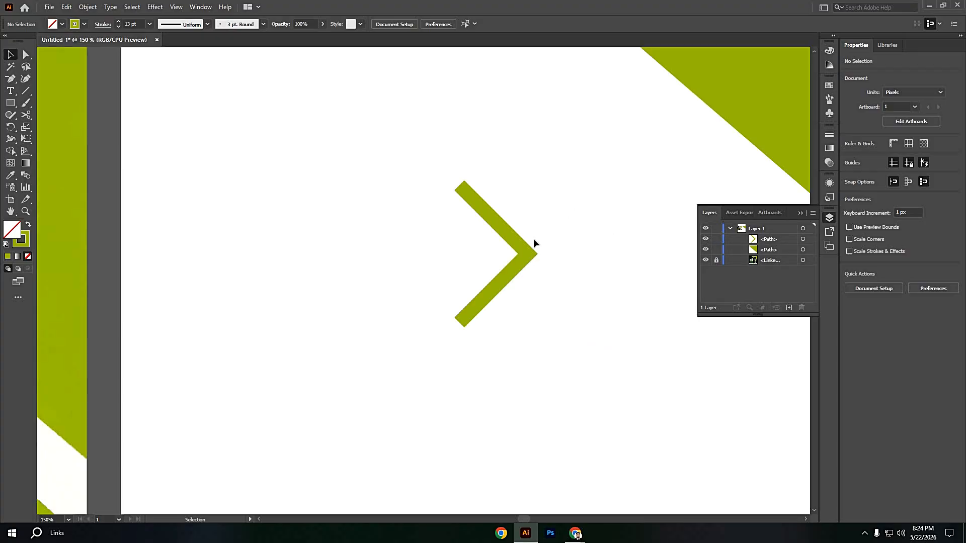
left_click(800, 213)
Step: Expand the selected chevron's fill and stroke into a filled shape
key("ctrl")
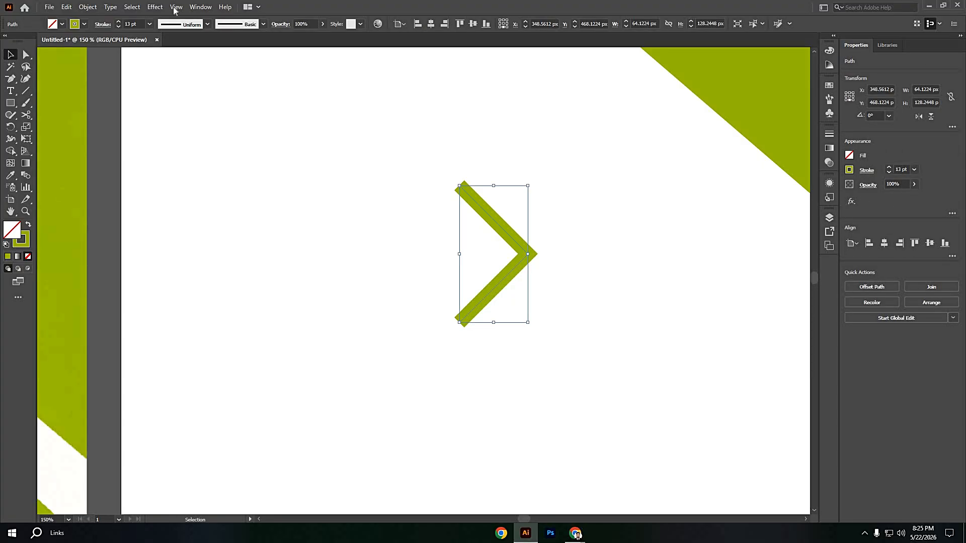
left_click(88, 7)
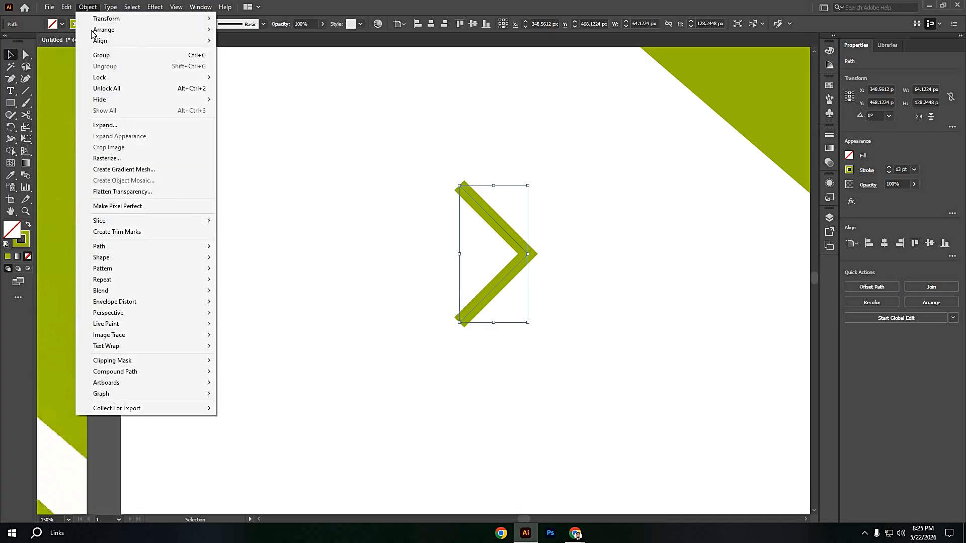
left_click(106, 125)
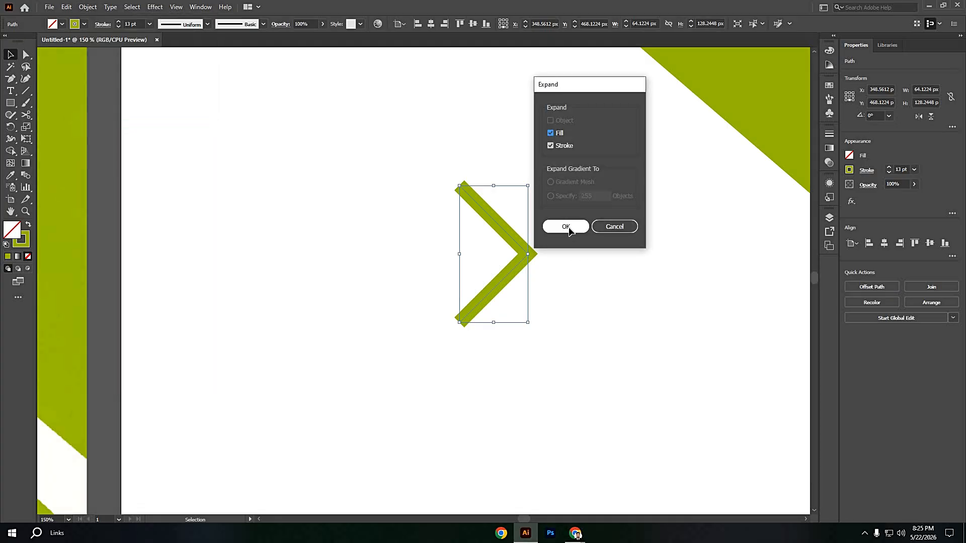
left_click(569, 228)
left_click(569, 235)
Step: Fully round the corners at both open ends of the chevron to match the reference arrows, keeping its tip sharp
scroll(361, 172, "down", 4)
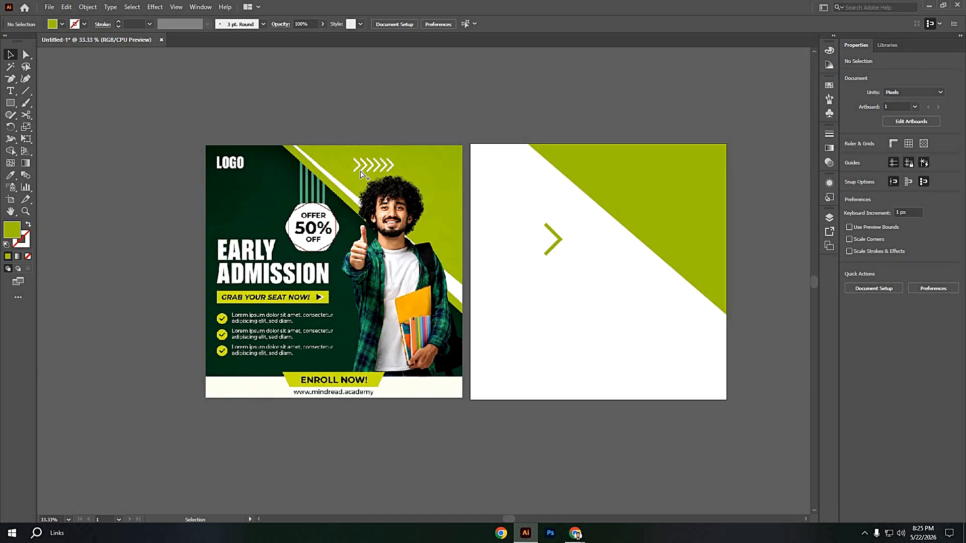
scroll(360, 173, "up", 4)
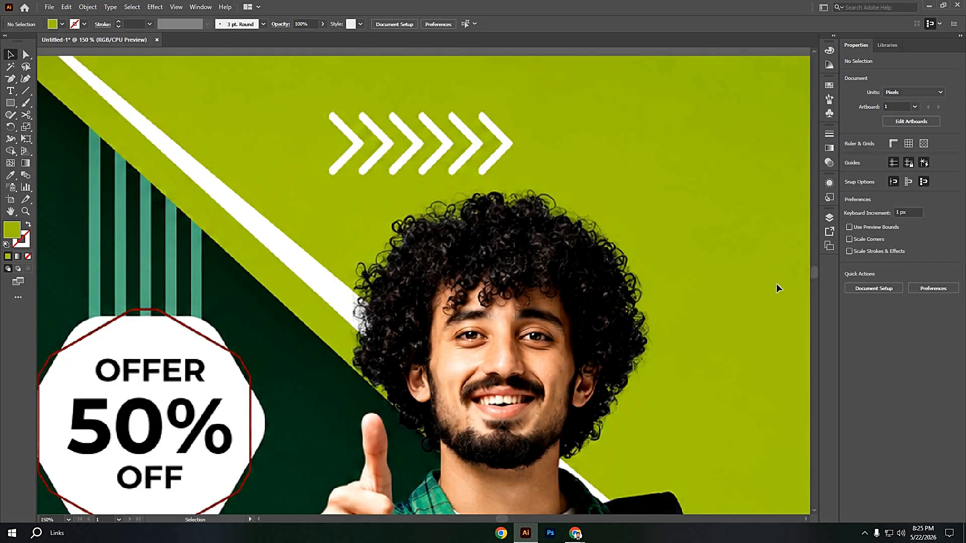
scroll(551, 381, "right", 6)
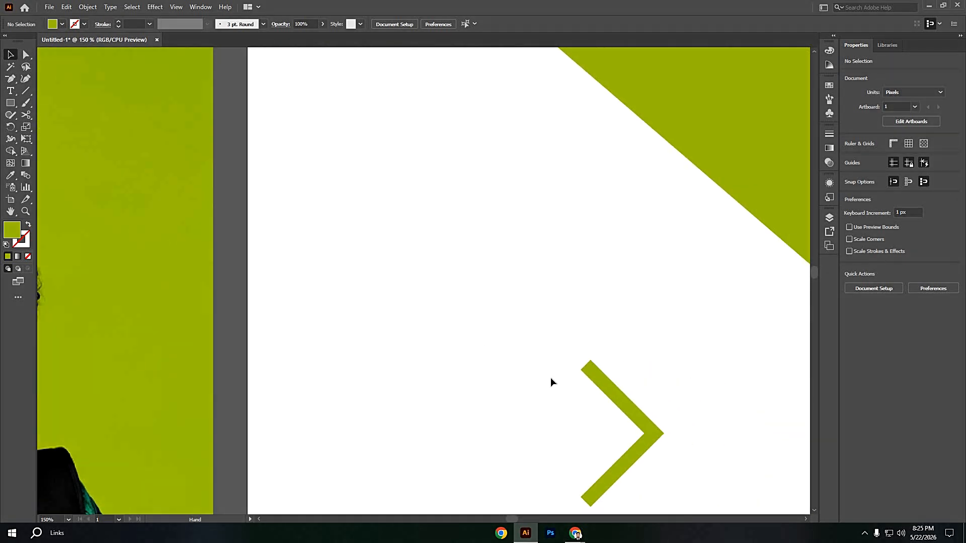
scroll(621, 385, "up", 4)
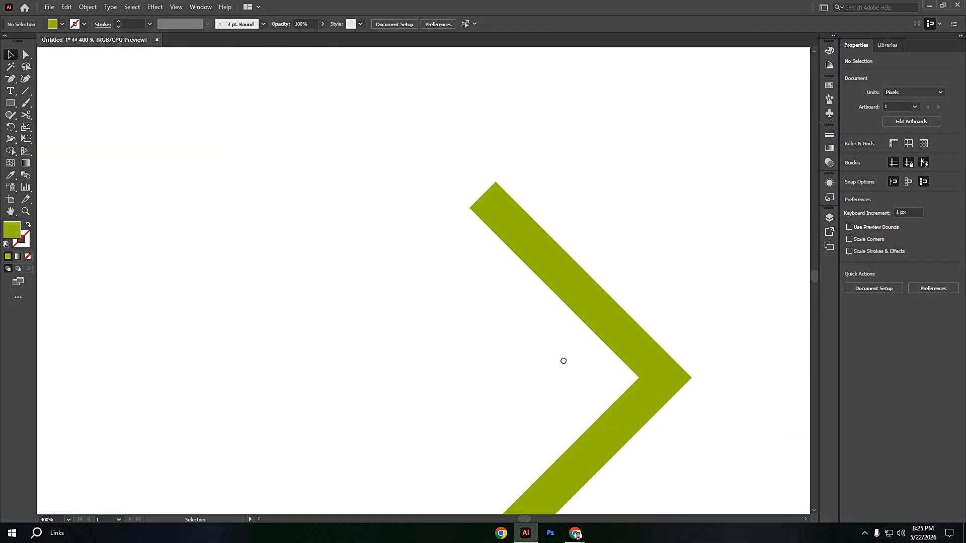
left_click(560, 301)
scroll(560, 301, "down", 1)
key("a")
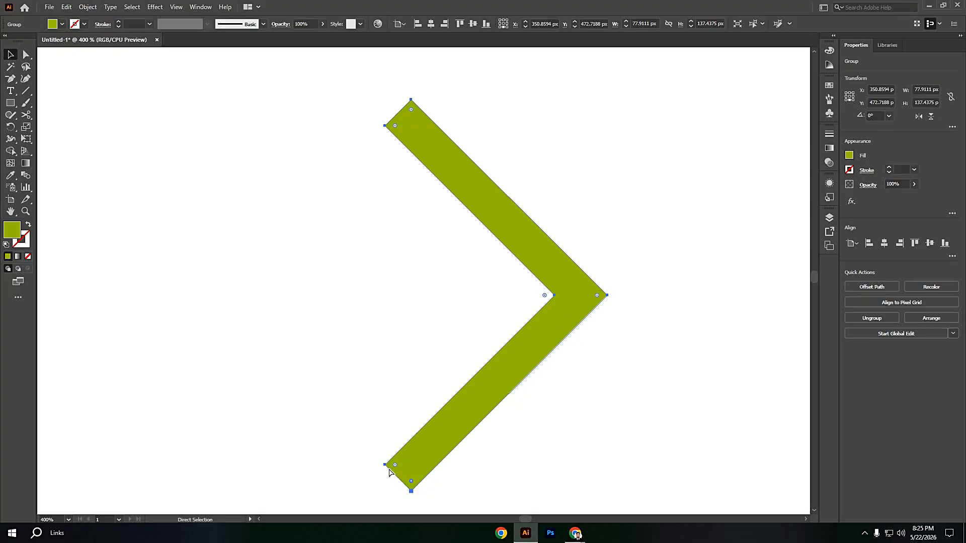
key("ctrl")
key("ctrl")
left_click_drag(412, 111, 468, 162)
left_click_drag(533, 167, 666, 207)
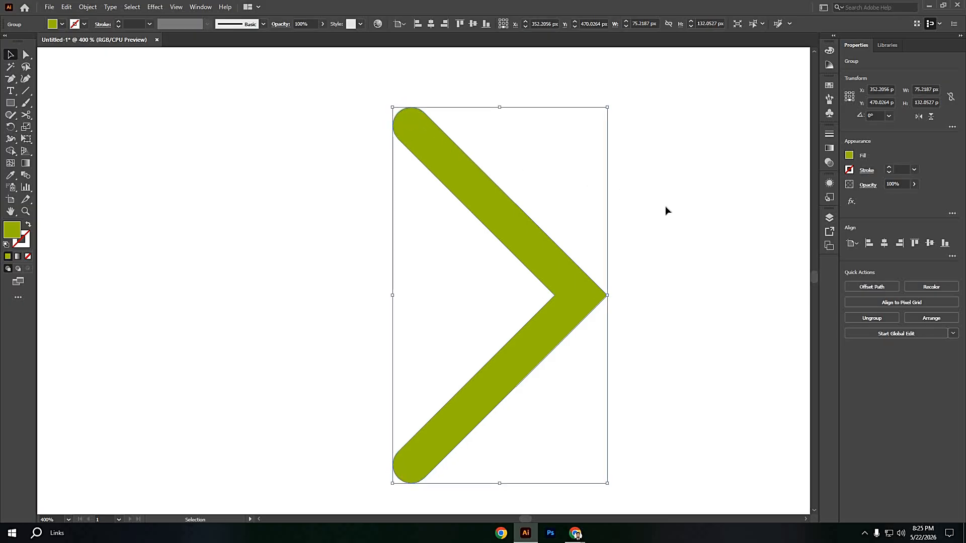
left_click(665, 206)
Step: Scale the green chevron down proportionally to about 58 x 101 px
scroll(665, 206, "down", 4)
left_click_drag(682, 255, 582, 312)
left_click(541, 296)
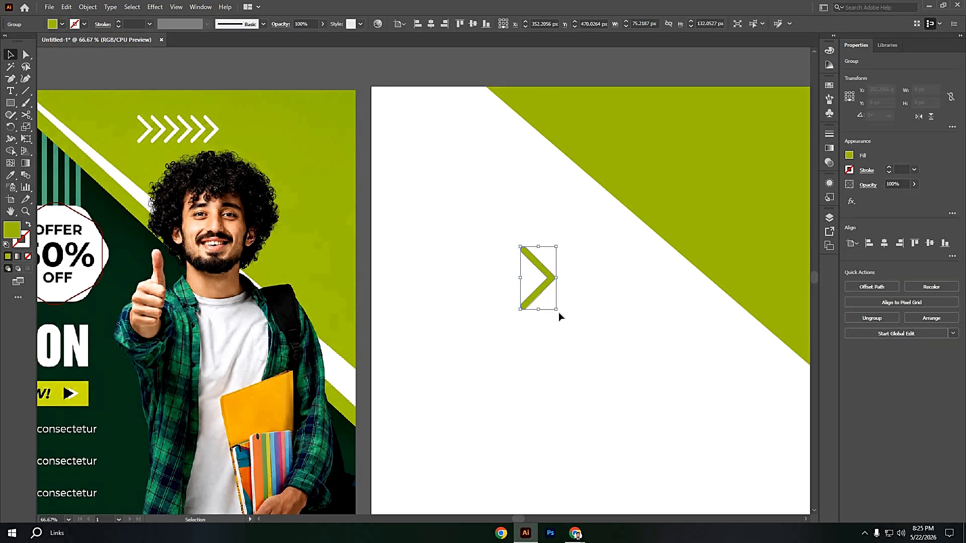
left_click_drag(558, 311, 552, 302)
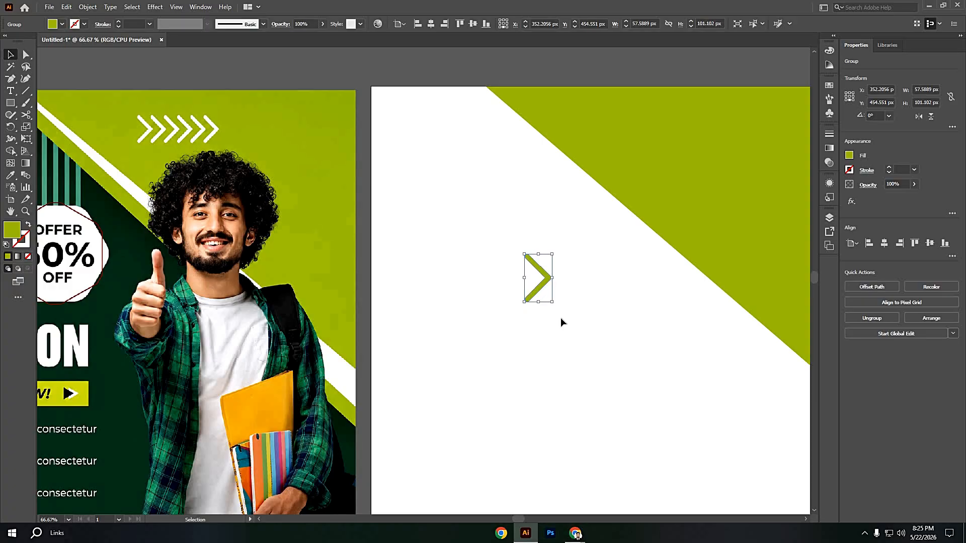
scroll(568, 327, "up", 1)
left_click(545, 296)
left_click(544, 291)
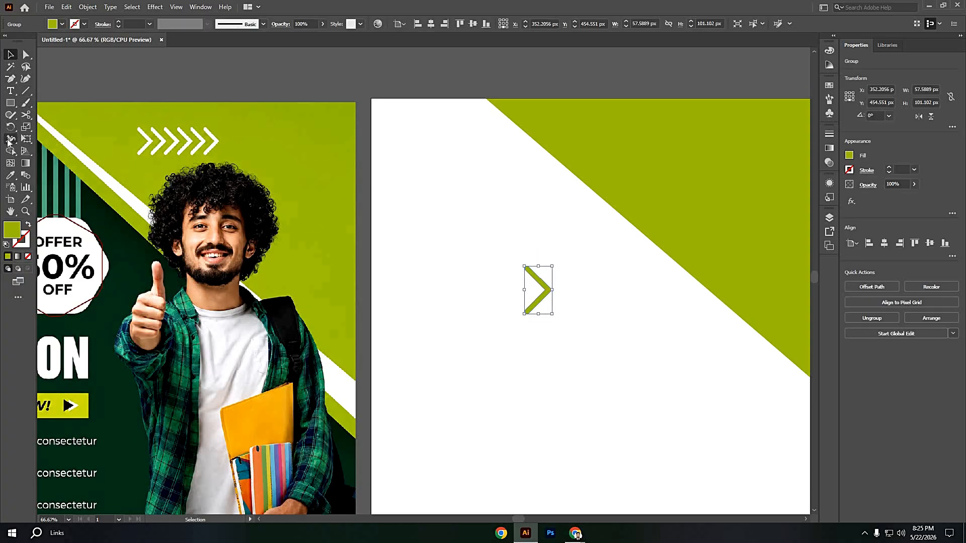
Step: Fill the chevron with the white sampled from the reference arrows and move it onto the upper part of the green triangle
key("i")
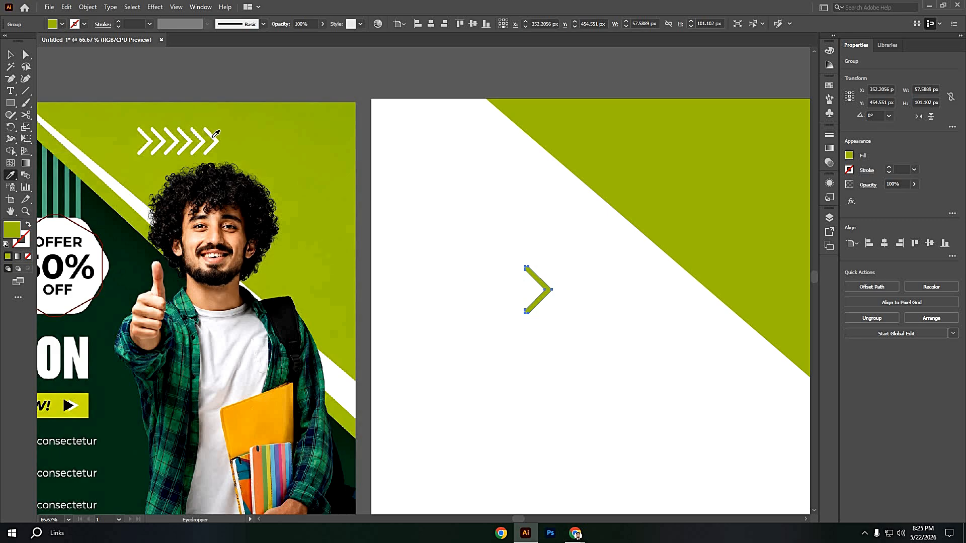
left_click(217, 133)
left_click(10, 55)
left_click_drag(545, 294, 618, 148)
scroll(500, 341, "up", 4)
scroll(501, 342, "right", 3)
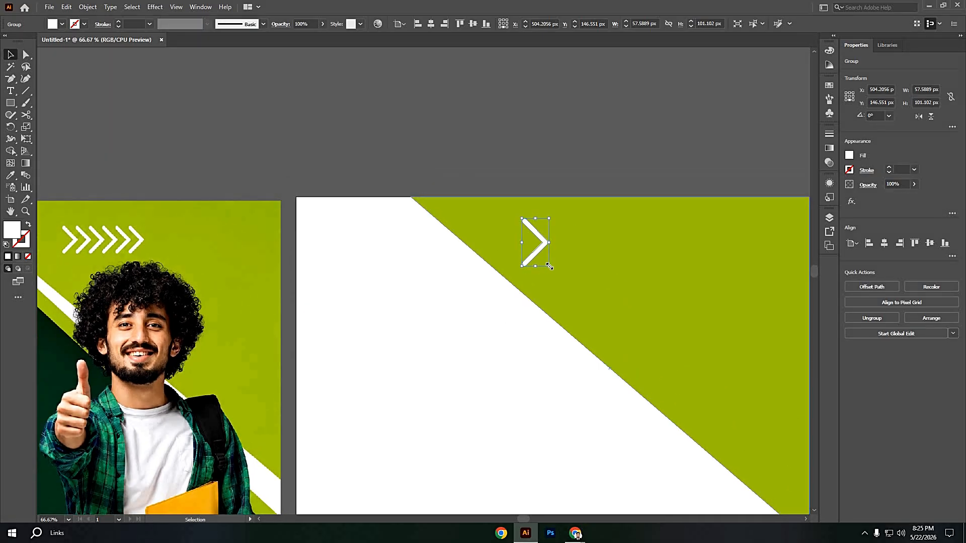
Step: Shrink the white chevron proportionally to about 38 x 66 px
left_click_drag(549, 266, 544, 259)
left_click(477, 319)
scroll(538, 249, "up", 3)
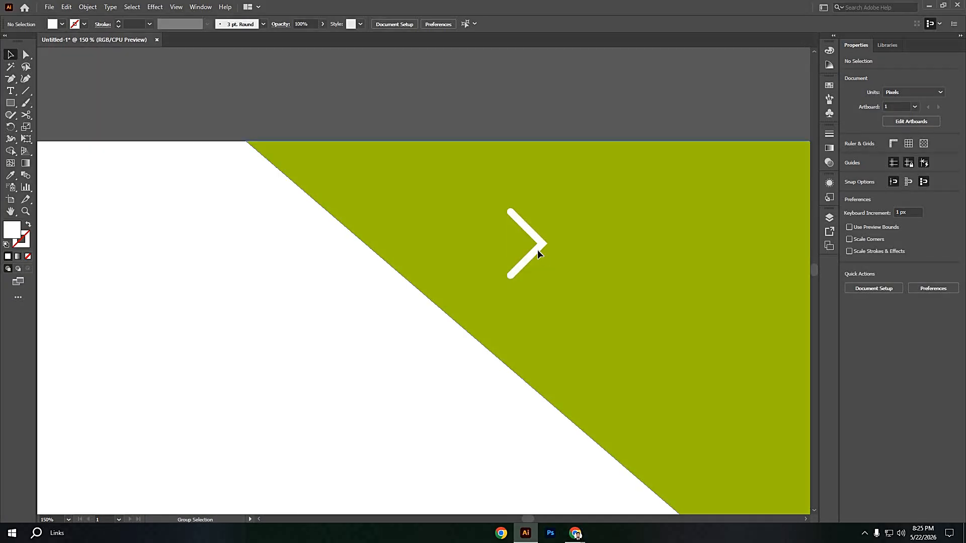
Step: Duplicate the white chevron about 26 px to the right and repeat the copy four times to form a row of six
left_click(537, 249)
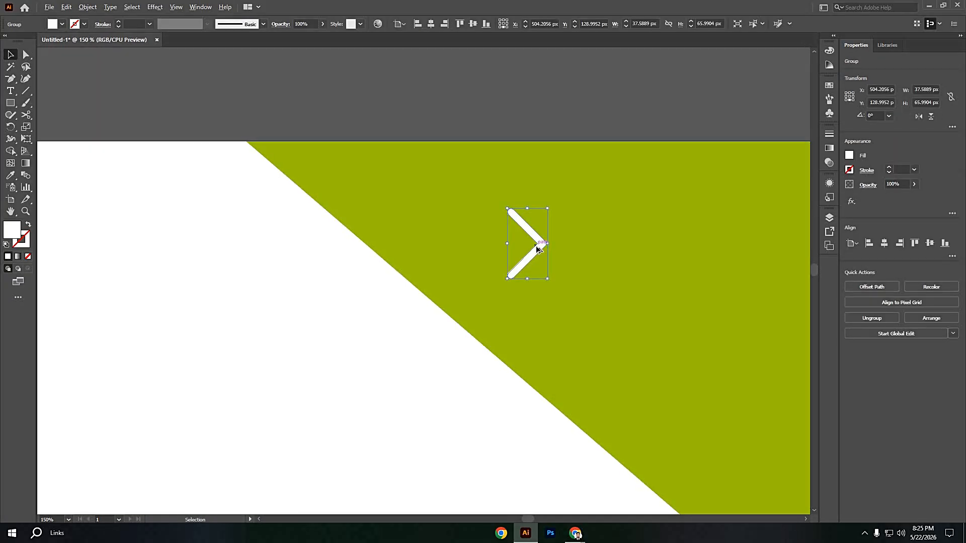
left_click(553, 246)
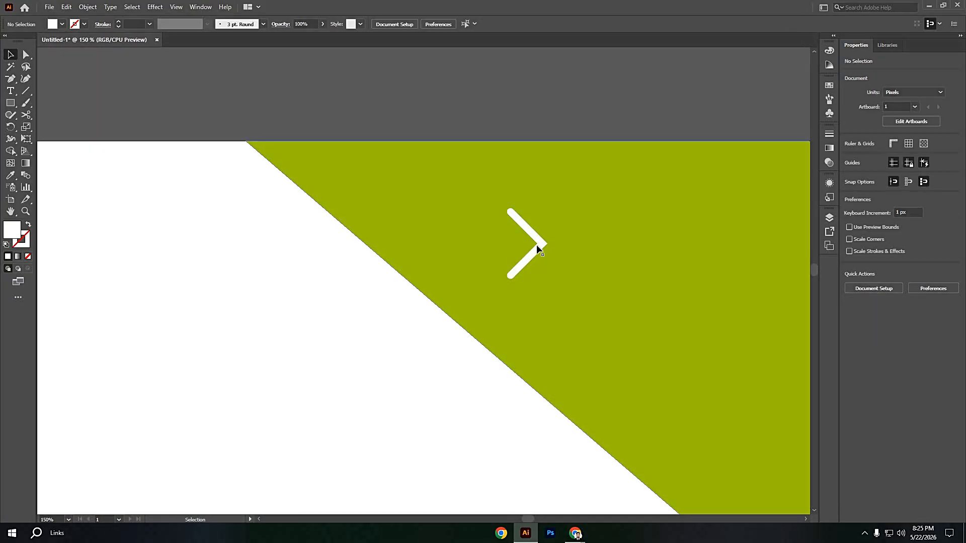
left_click(539, 246)
left_click_drag(540, 249, 567, 244)
key("ctrl+d")
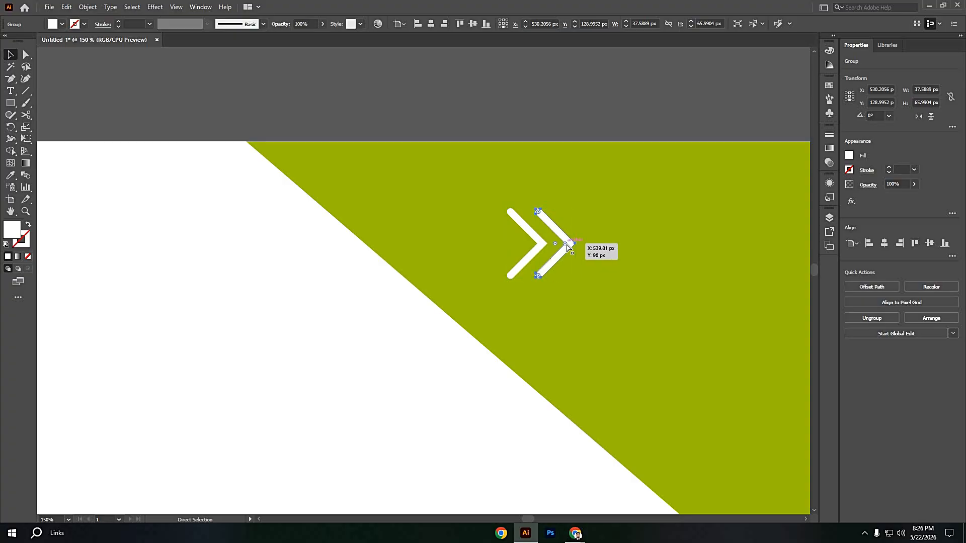
key("ctrl+d")
key("ctrl+d")
key("ctrl+d")
left_click(457, 340)
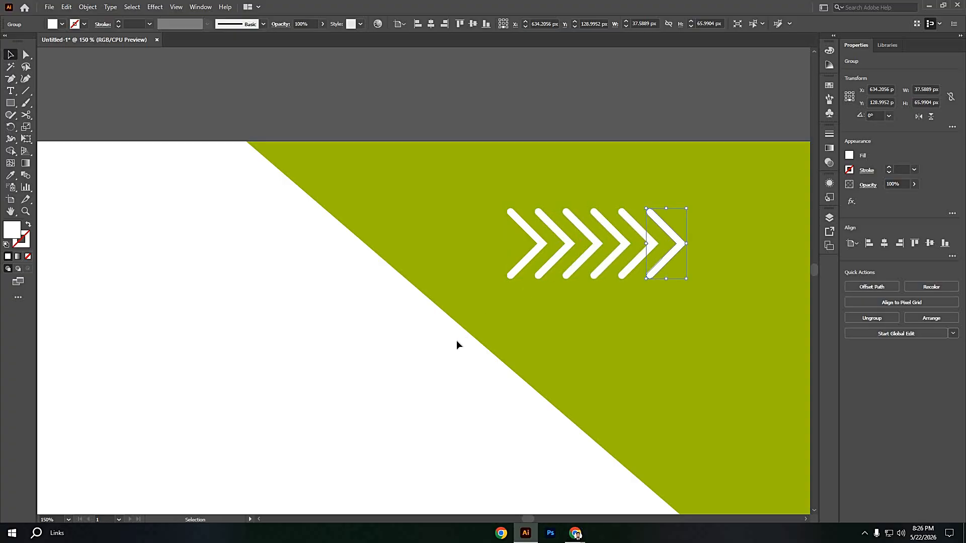
Step: Compare the artboard's chevron row and green triangle with the same elements in the reference flyer
scroll(457, 346, "down", 2)
left_click_drag(393, 360, 447, 362)
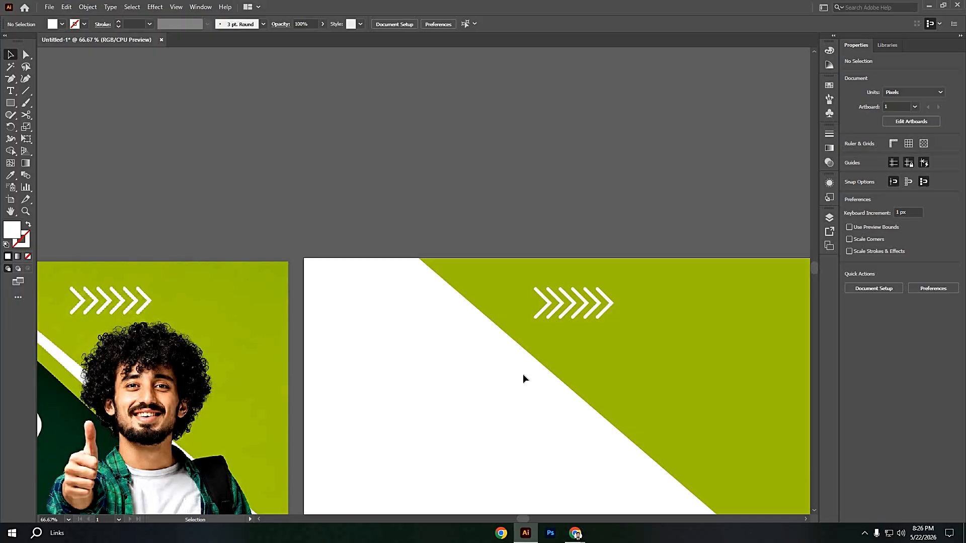
scroll(523, 379, "down", 2)
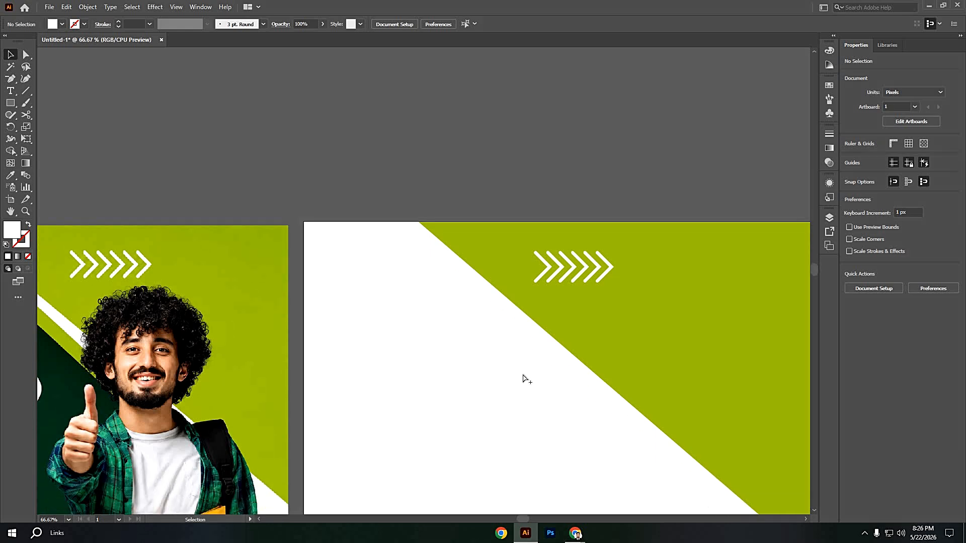
scroll(519, 380, "down", 1)
left_click_drag(506, 387, 568, 307)
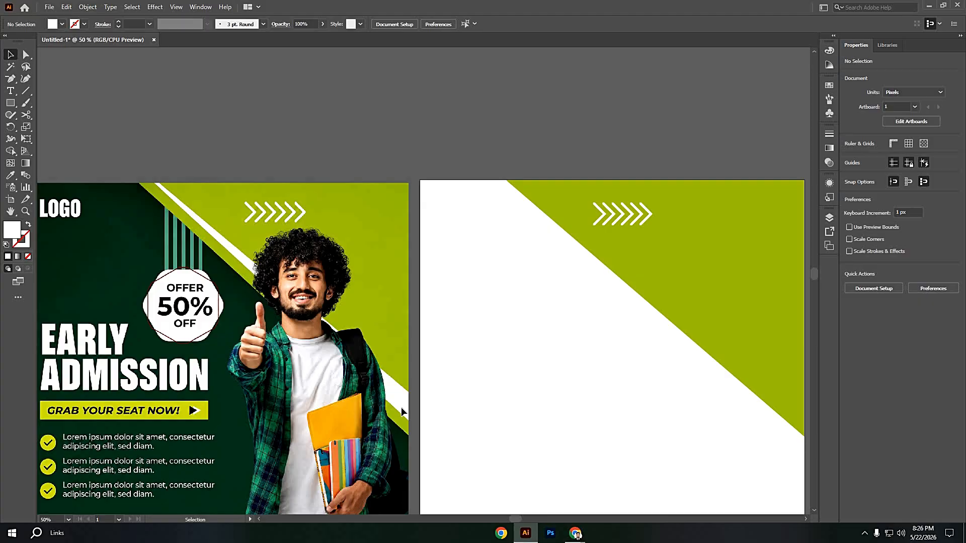
left_click_drag(539, 393, 473, 358)
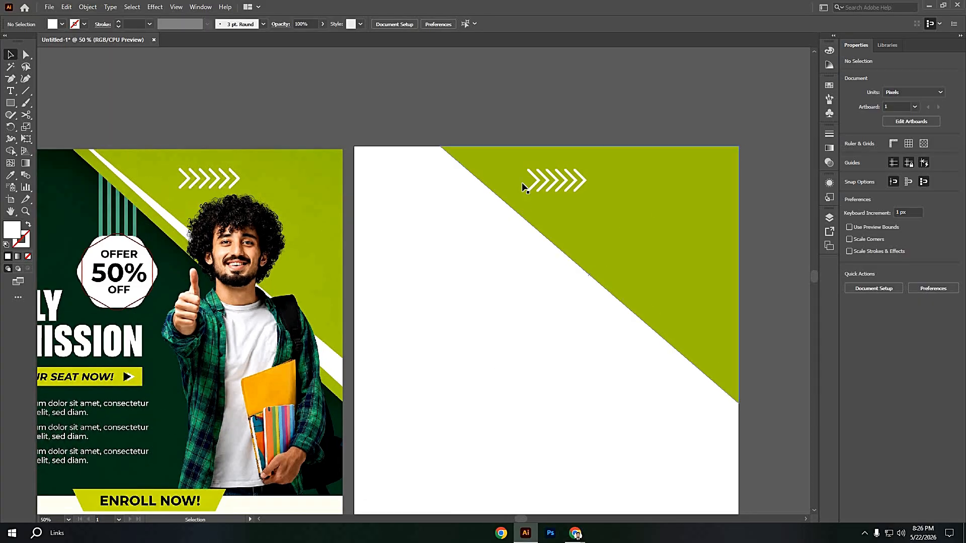
left_click(623, 252)
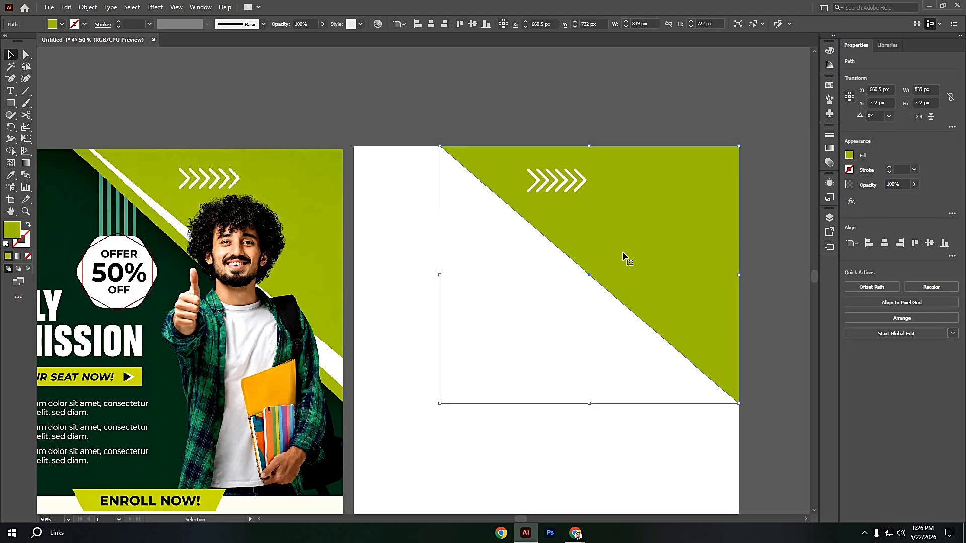
key("a")
key("ctrl+shift+a")
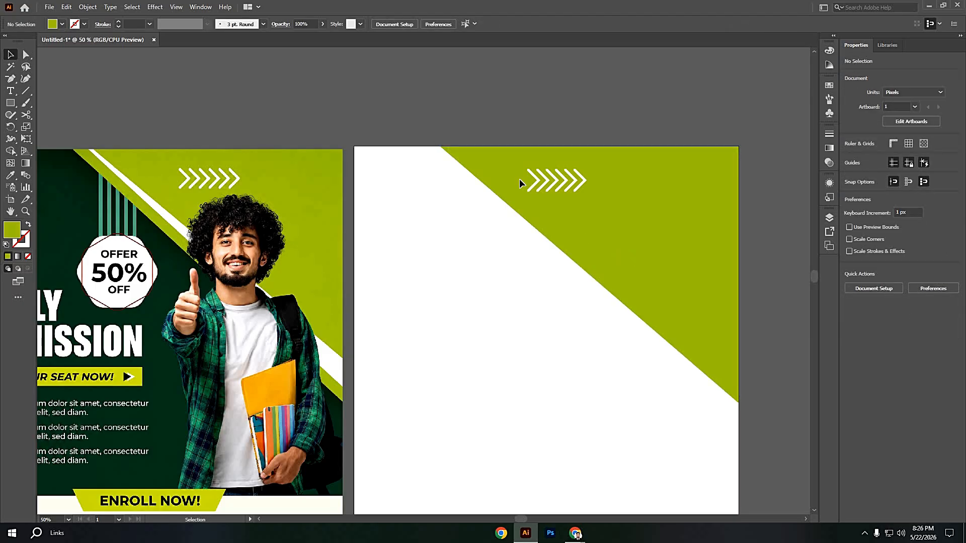
Step: Move the row of six white chevrons about 104 px right and 8 px up on the green triangle
left_click(598, 182)
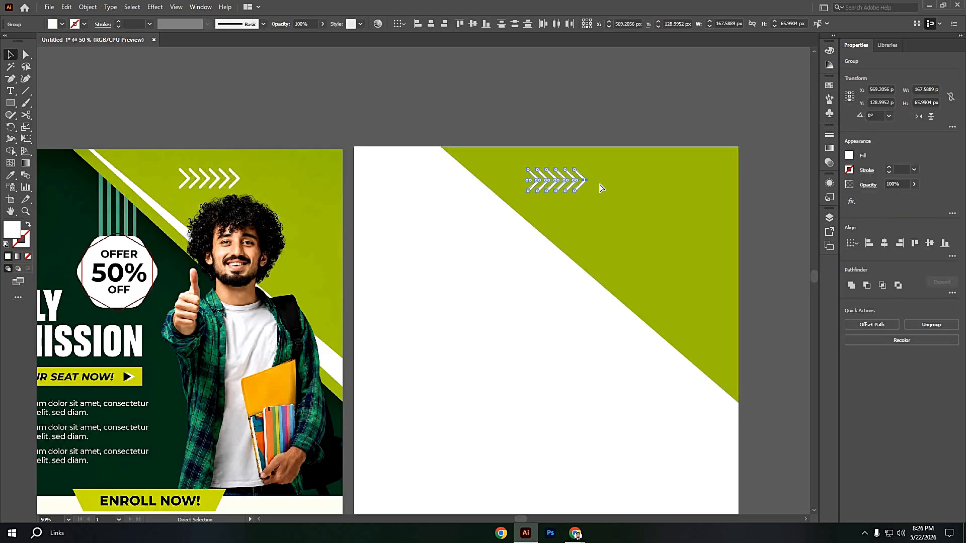
left_click_drag(573, 183, 612, 176)
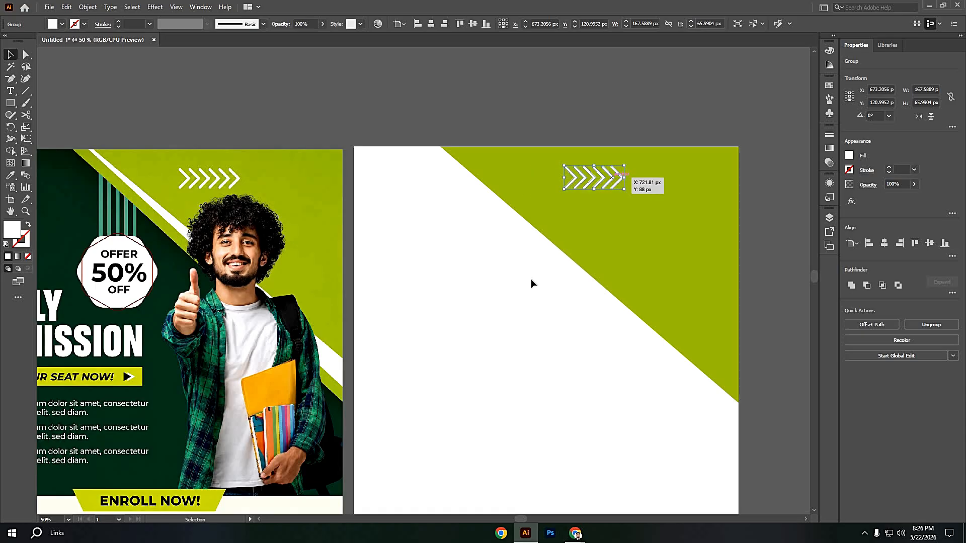
left_click(548, 261)
Step: Draw a tall white rectangle of 82 x 770 px starting near the artboard's top edge
left_click(10, 103)
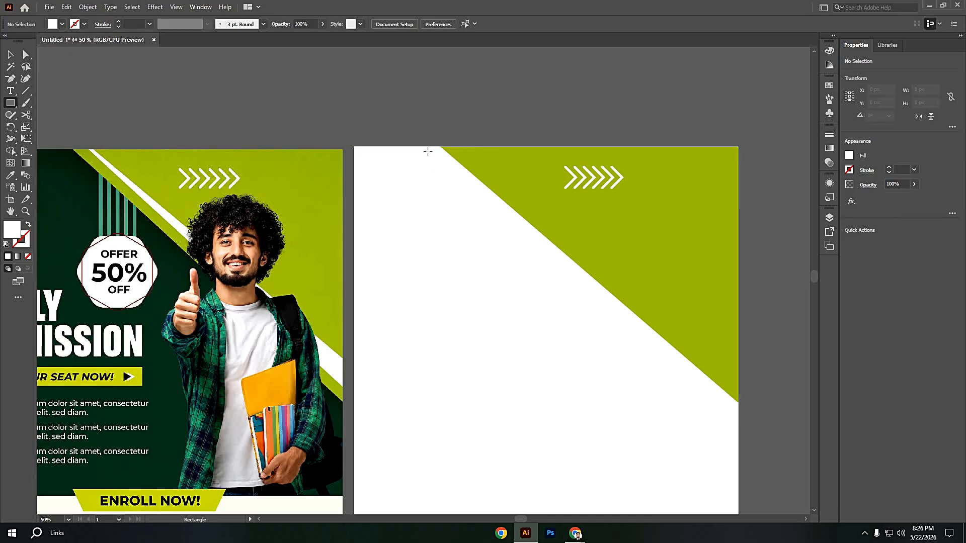
mouse_move(426, 150)
left_mouse_down()
mouse_move(427, 364)
mouse_move(435, 417)
mouse_move(456, 424)
left_mouse_up()
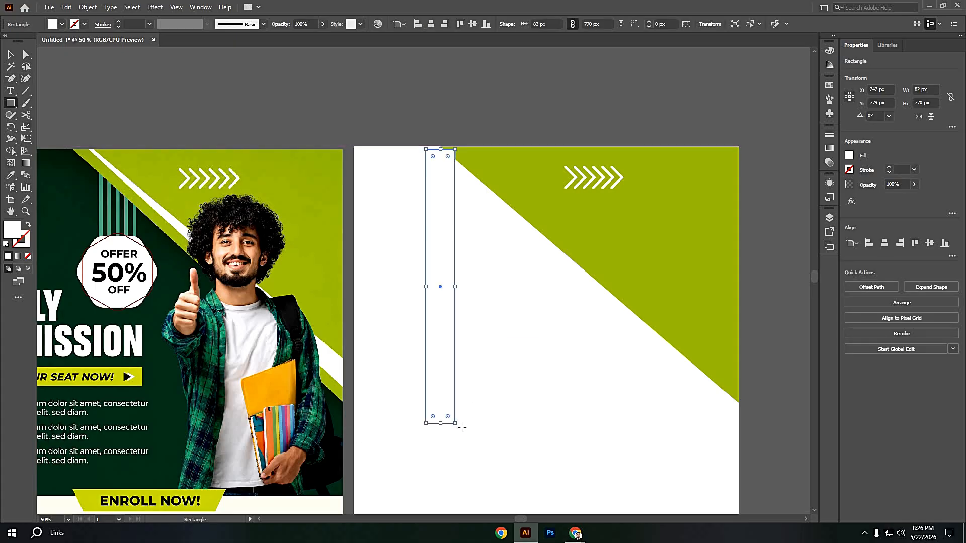
key("v")
Step: Rotate the white rectangle to about 49.8° and place it along the green triangle's diagonal edge, overhanging the artboard's right side
left_click_drag(457, 422, 523, 399)
left_click_drag(473, 332, 633, 302)
left_click_drag(713, 343, 726, 335)
left_click_drag(645, 403, 571, 436)
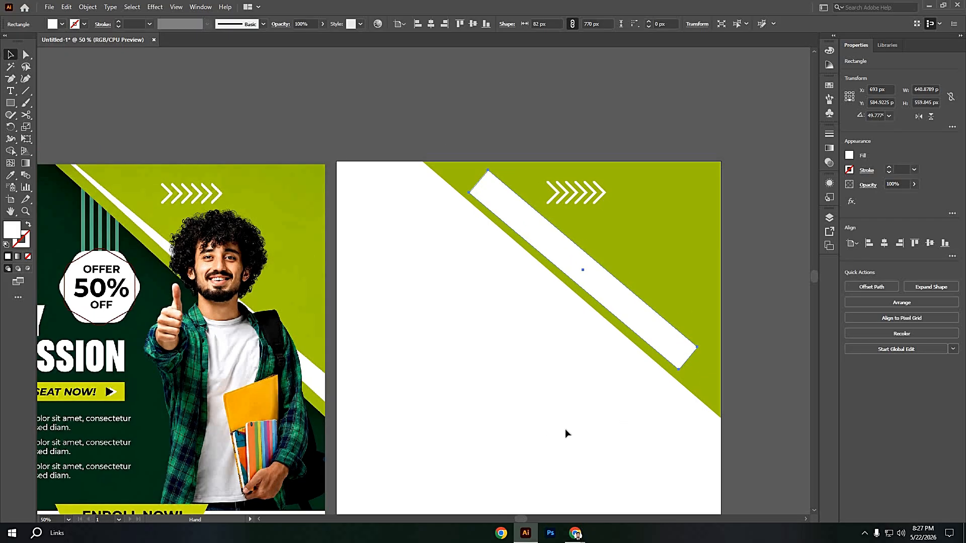
mouse_move(632, 379)
left_mouse_down()
mouse_move(654, 385)
mouse_move(674, 414)
mouse_move(638, 400)
mouse_move(640, 392)
left_mouse_up()
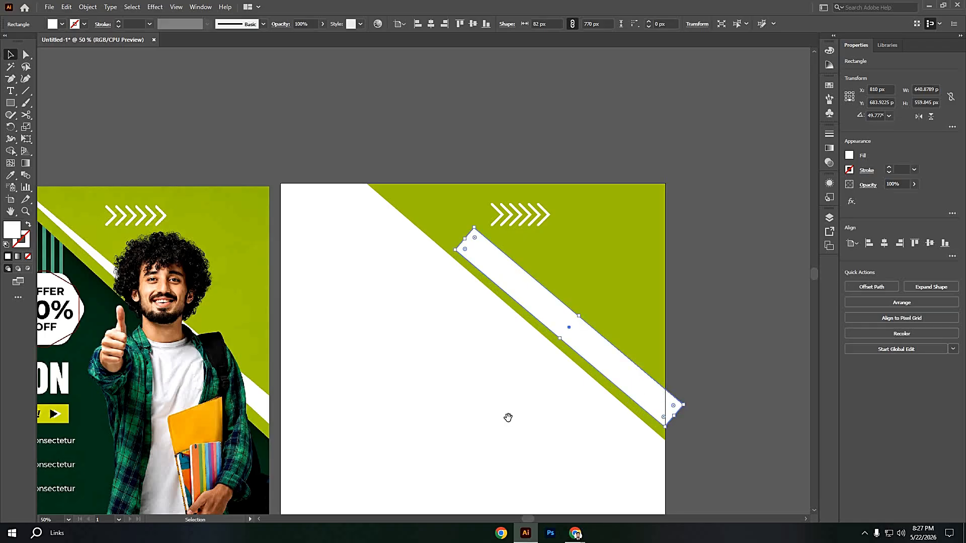
left_click(501, 367)
left_click_drag(500, 367, 536, 381)
Step: Lengthen the diagonal white strip to about 1063 px so its upper end extends past the artboard's top edge
left_click(502, 253)
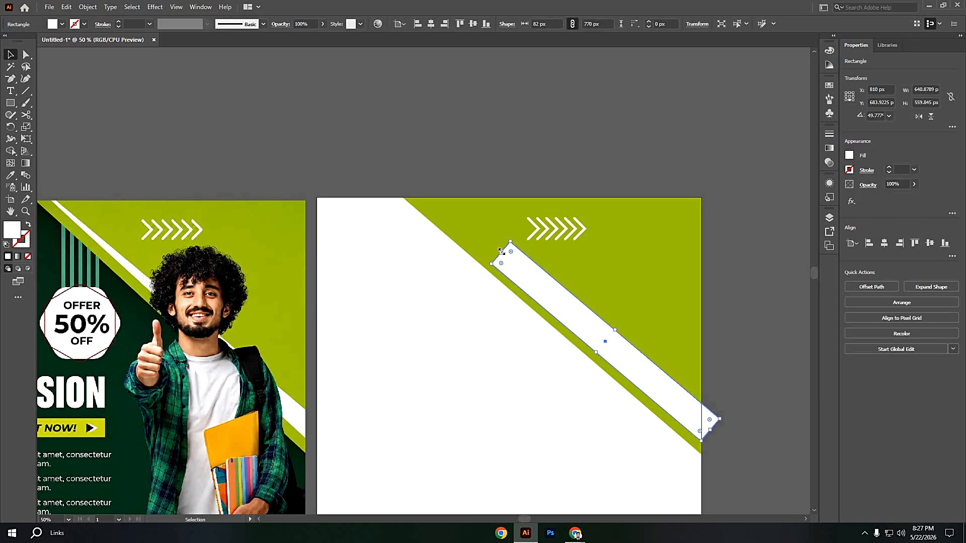
left_click_drag(496, 250, 419, 192)
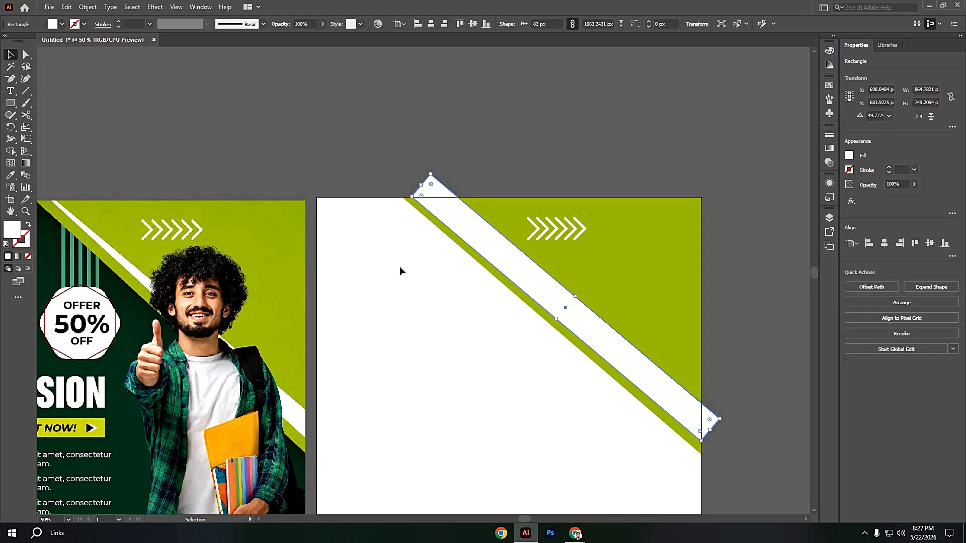
left_click(419, 281)
scroll(418, 293, "up", 3)
scroll(421, 296, "up", 3)
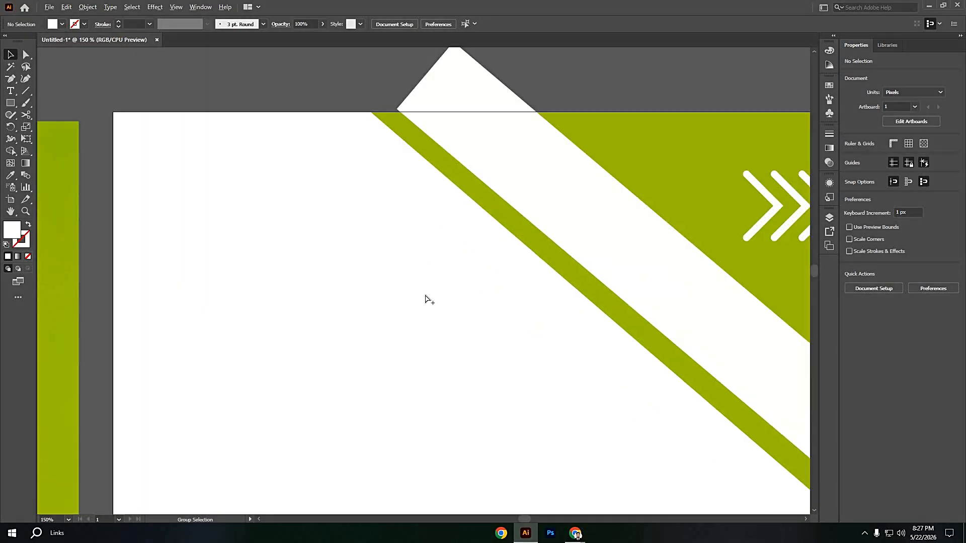
scroll(425, 298, "down", 3)
left_click_drag(409, 320, 445, 350)
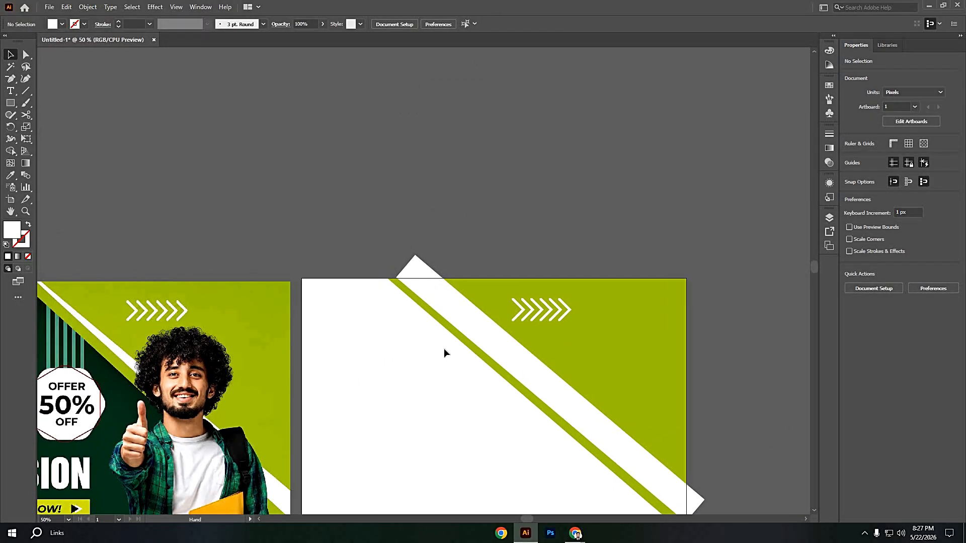
Step: Try to align the two anchor points at the white strip's upper end to their horizontal center
left_click(28, 54)
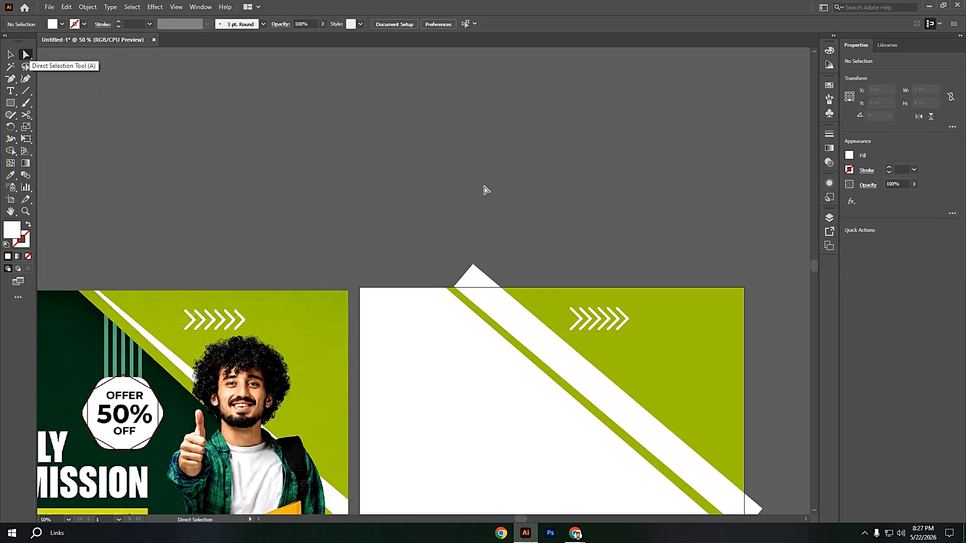
left_click_drag(454, 290, 449, 292)
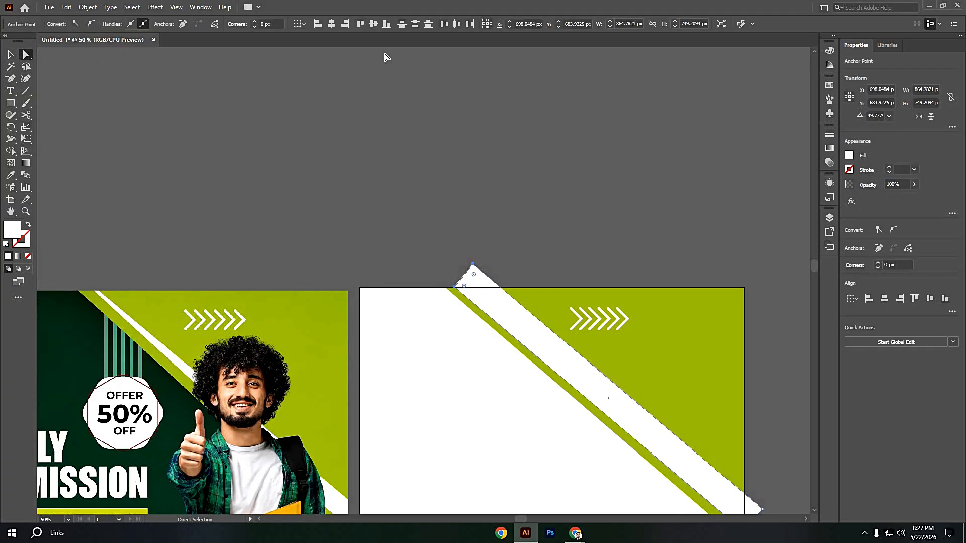
left_click(331, 24)
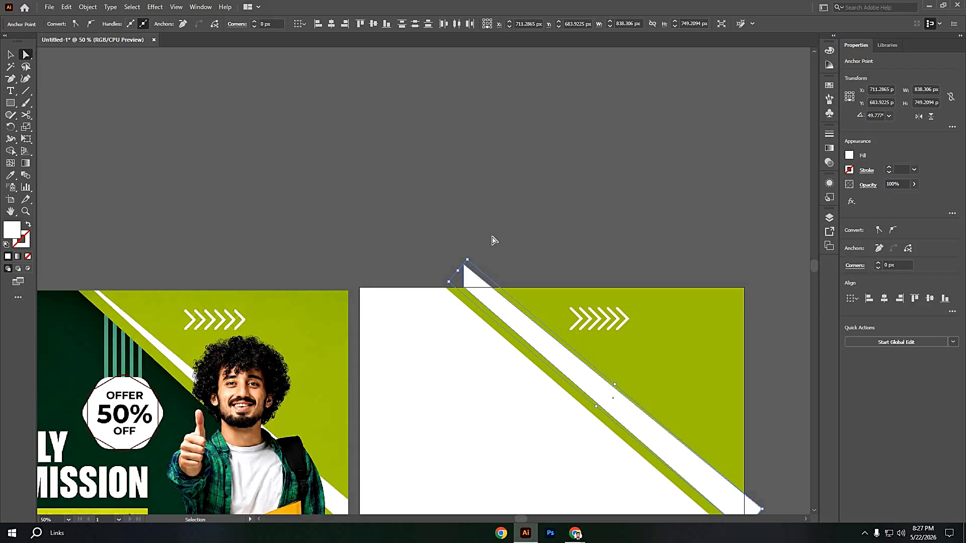
key("ctrl+z")
Step: Move the lower anchor of the white strip's upper end inward to X 287, Y -28 px
scroll(451, 279, "up", 5)
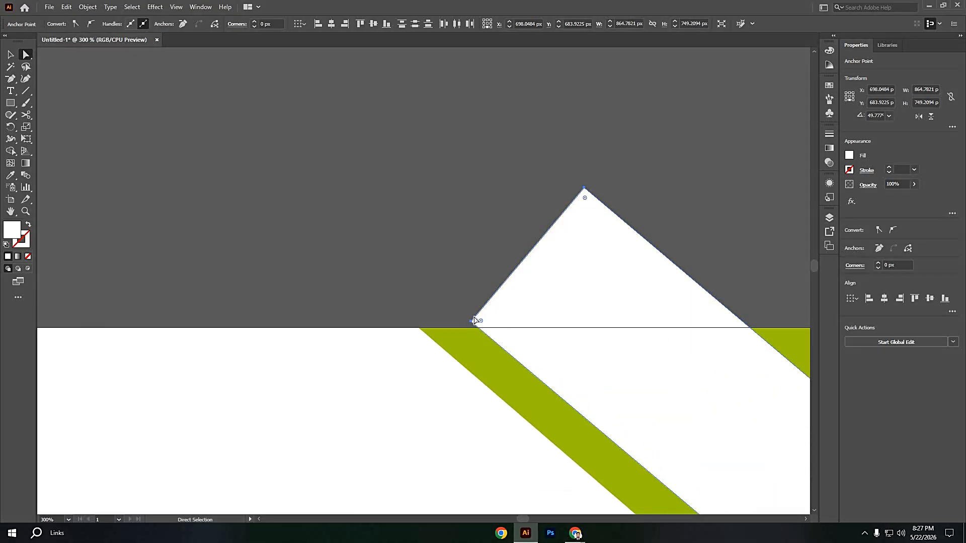
left_click_drag(471, 324, 517, 268)
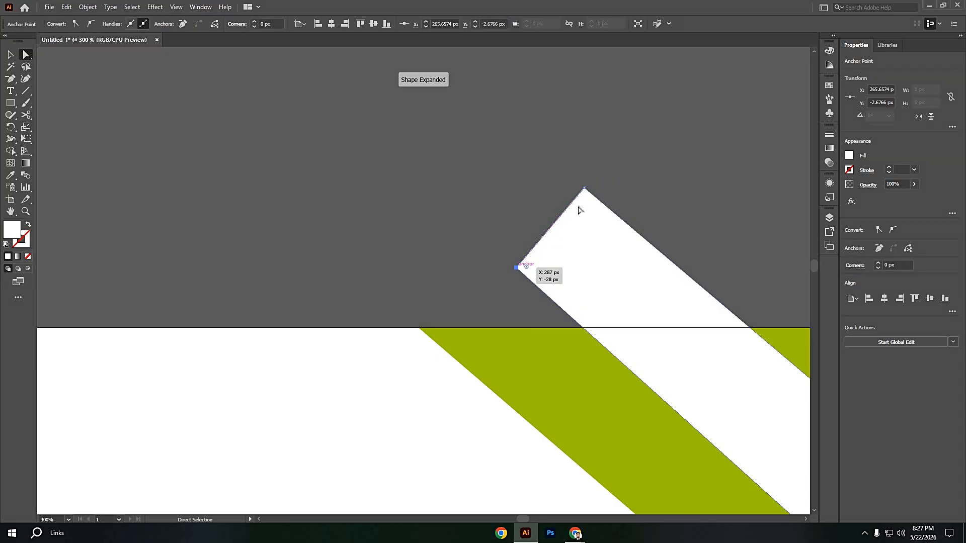
Step: Try to collapse the white strip's upper end into a sharp point by placing its top anchor on the neighbouring one
left_click(586, 192)
left_click_drag(552, 227, 518, 267)
left_click(480, 270)
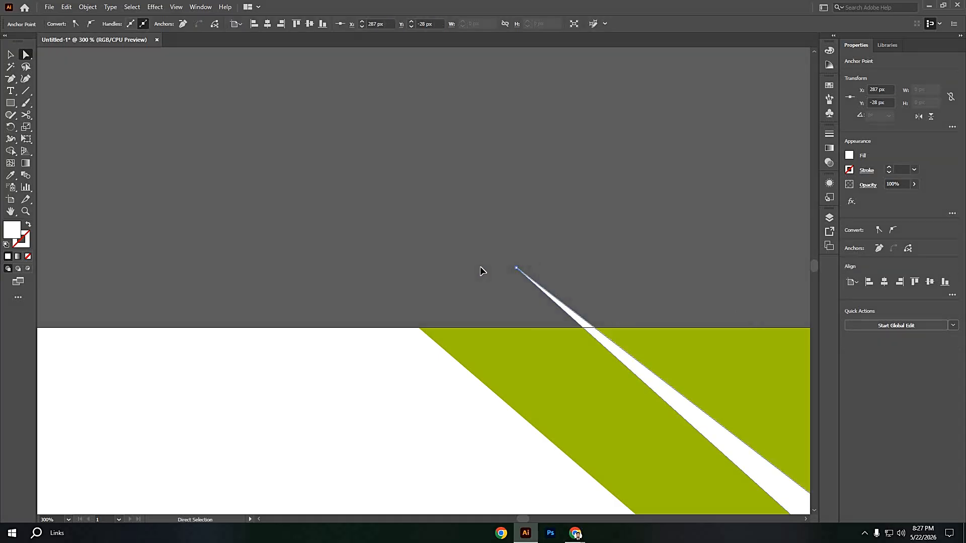
scroll(480, 267, "down", 5)
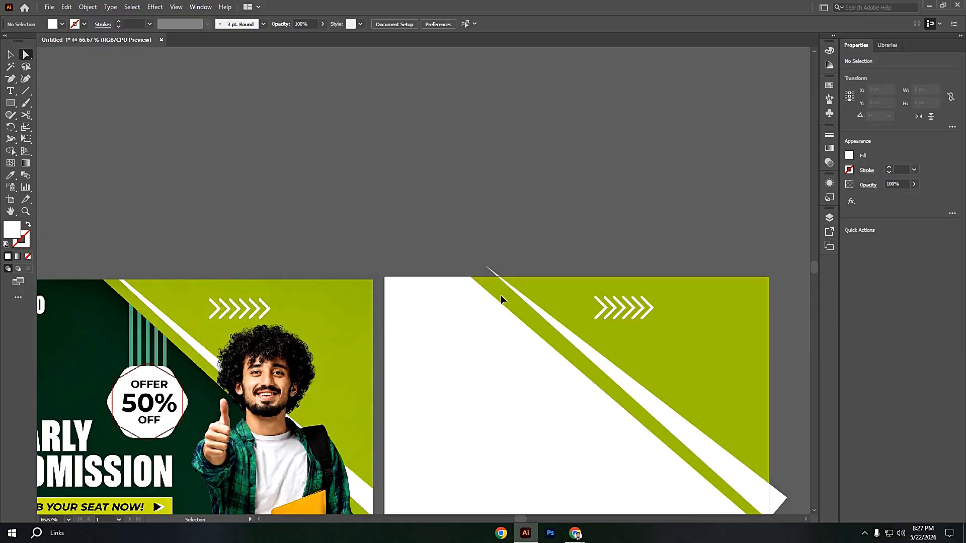
scroll(500, 297, "up", 6)
key("ctrl+z")
Step: Move the white strip's topmost anchor close to the neighbouring one, tapering the strip to a narrow blunt tip
scroll(479, 228, "up", 16)
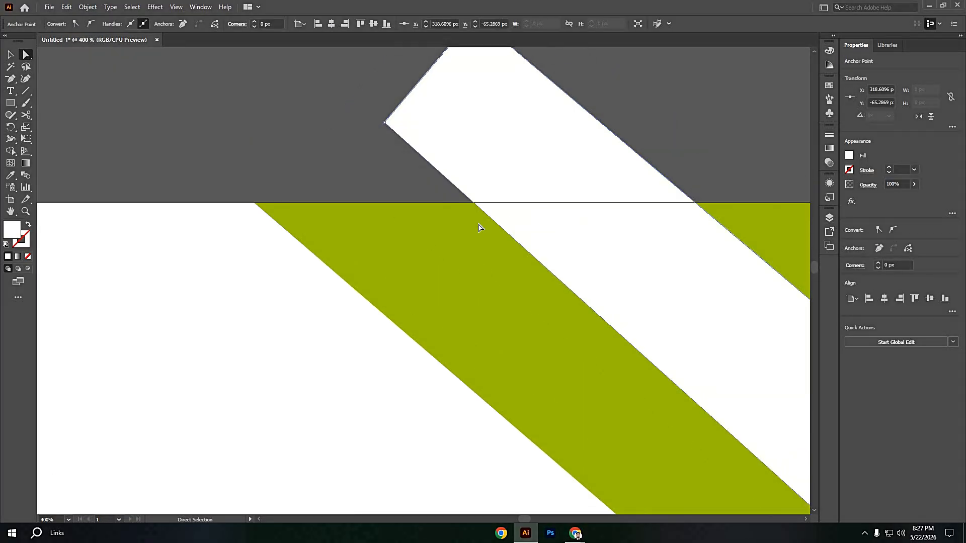
left_click_drag(476, 150, 395, 237)
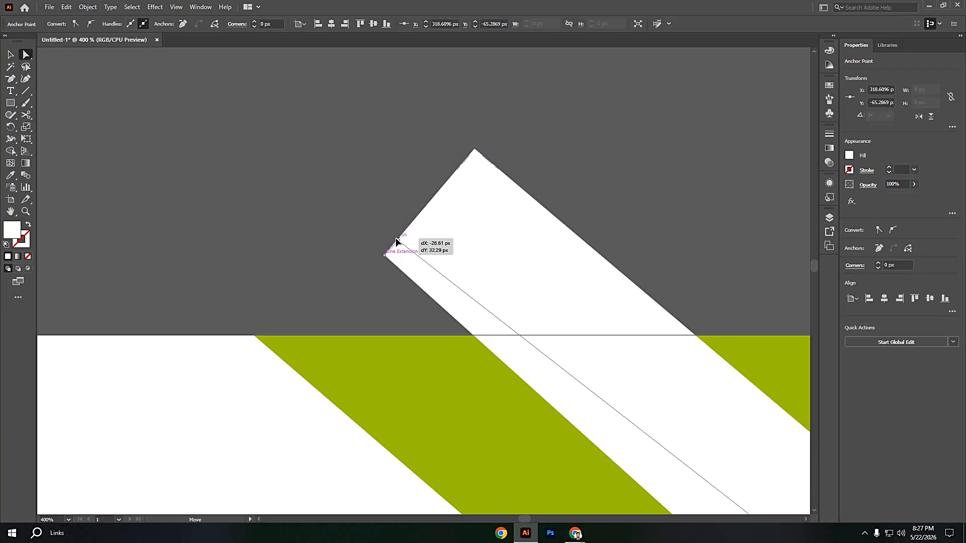
left_click(565, 232)
scroll(566, 233, "down", 9)
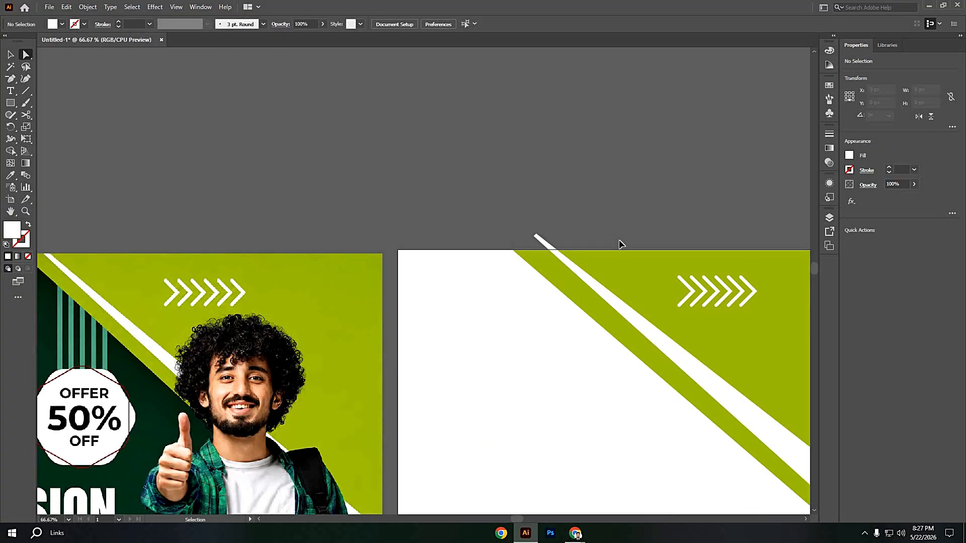
Step: Move the tapered white strip slightly down so its narrow tip sits just above the artboard's top edge
scroll(549, 294, "up", 4)
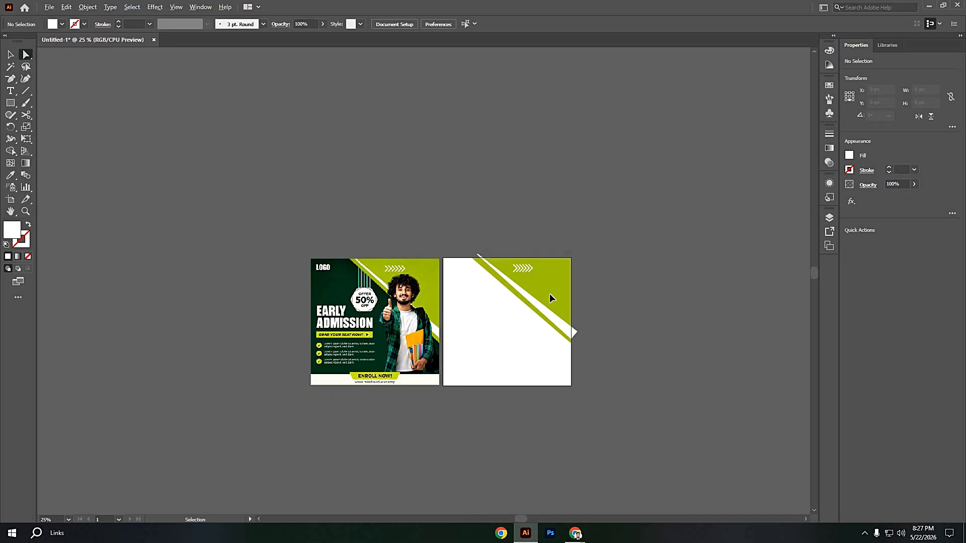
left_click_drag(571, 369, 572, 378)
left_click(351, 321)
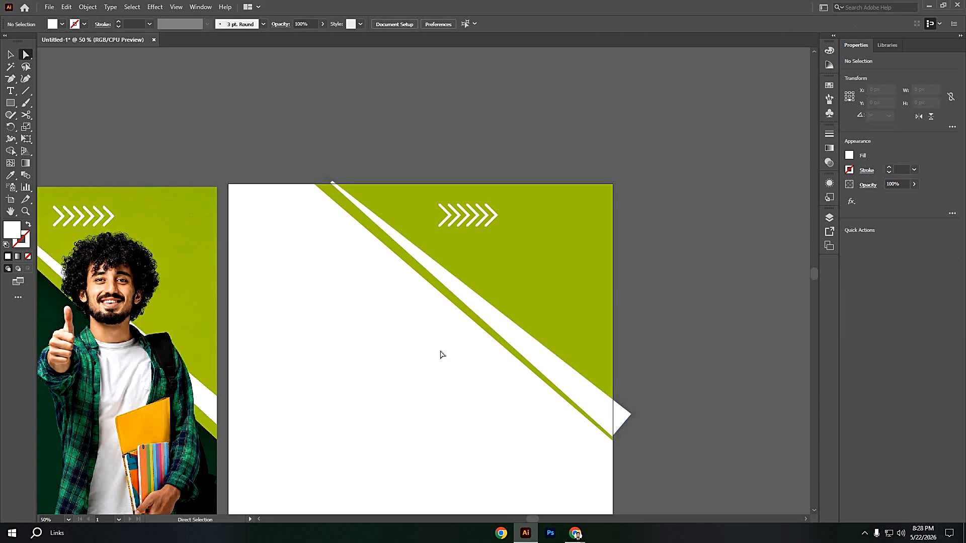
Step: Draw a 513 px vertical line on the artboard's right edge and a 386 px horizontal line on its top edge, crossing the strip
left_click(25, 91)
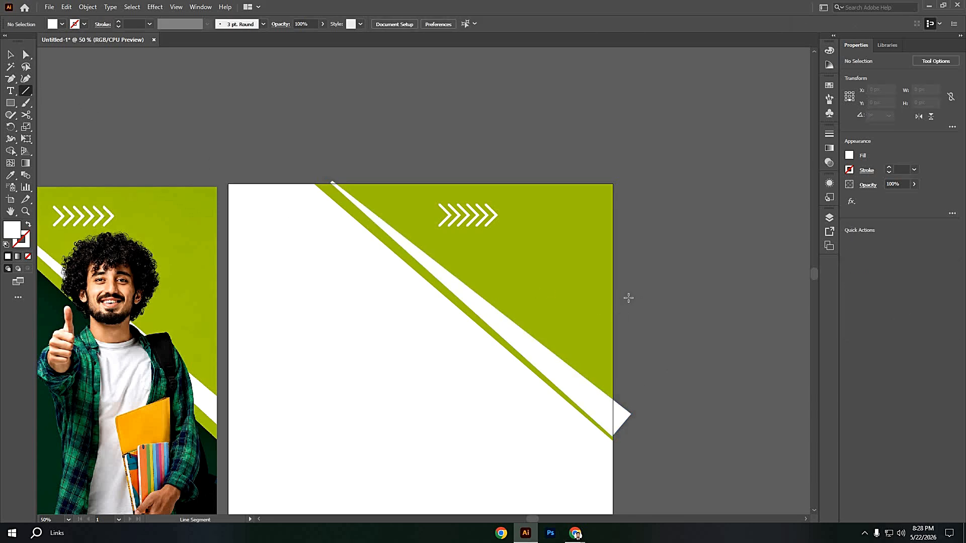
left_click_drag(614, 285, 617, 472)
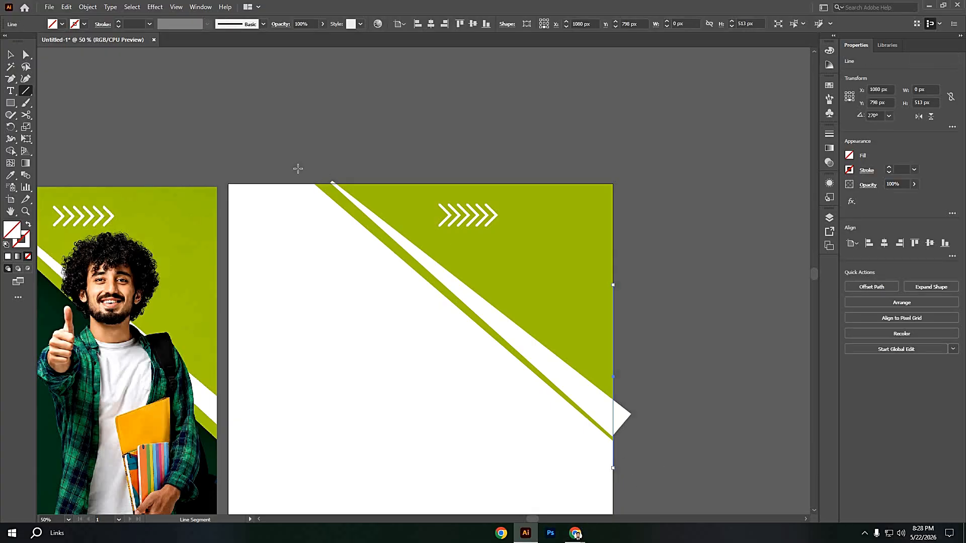
left_click_drag(291, 183, 427, 183)
left_click(10, 55)
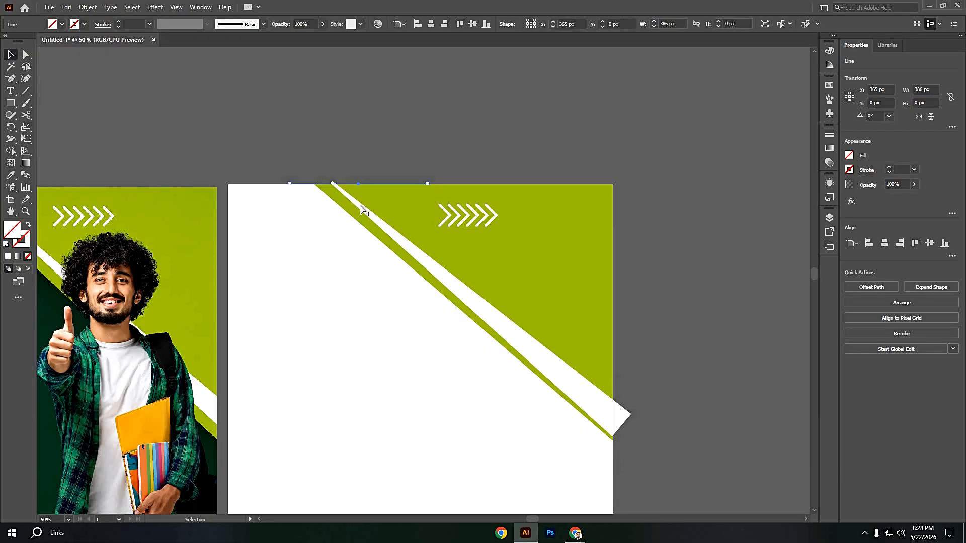
Step: Try to split the overhanging strip ends with the Pathfinder Divide operation using the two edge lines, then clear the selection
scroll(360, 206, "up", 3)
left_click(279, 123)
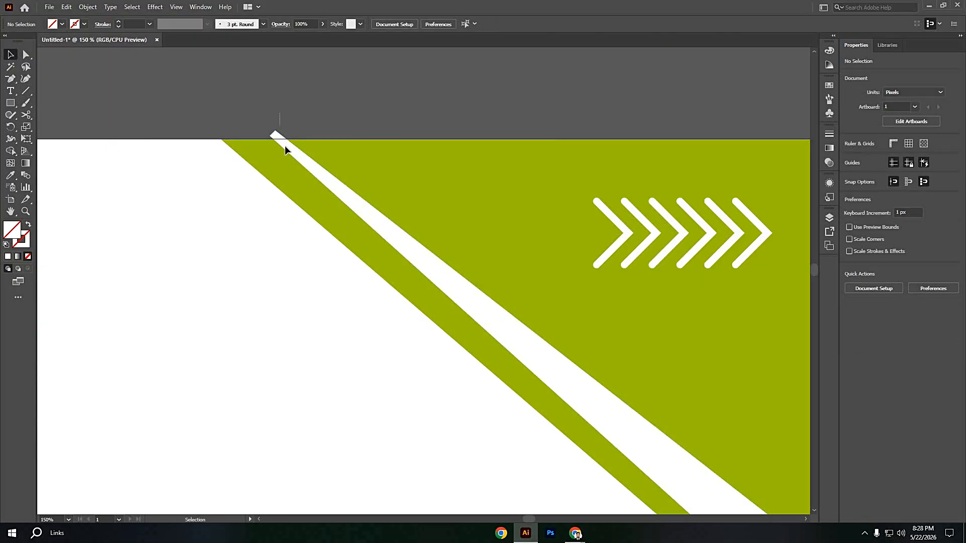
left_click_drag(291, 147, 292, 147)
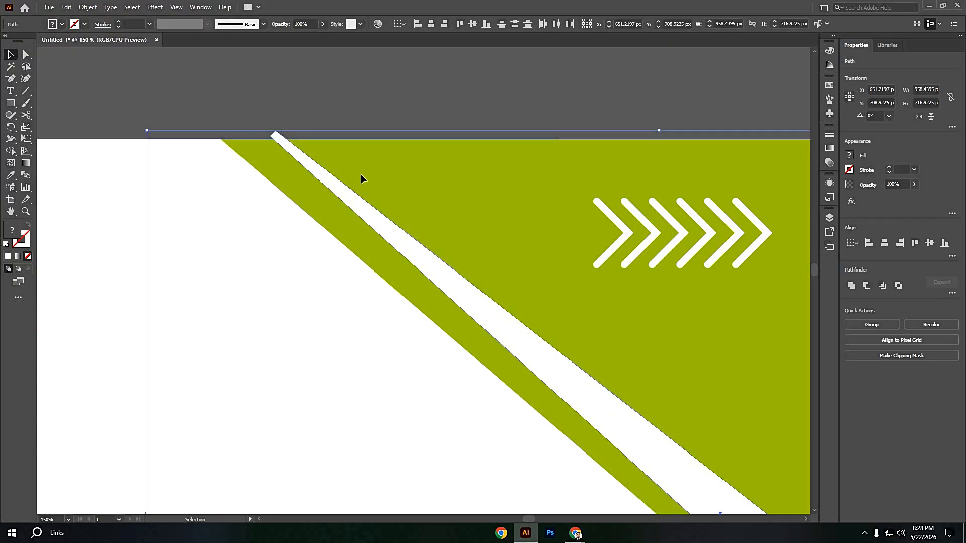
scroll(561, 295, "down", 3)
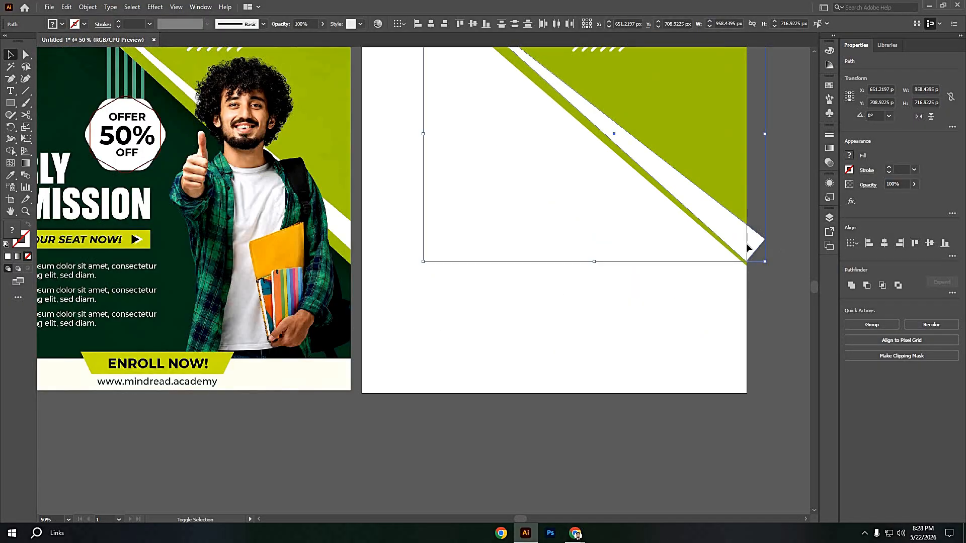
left_click(724, 243)
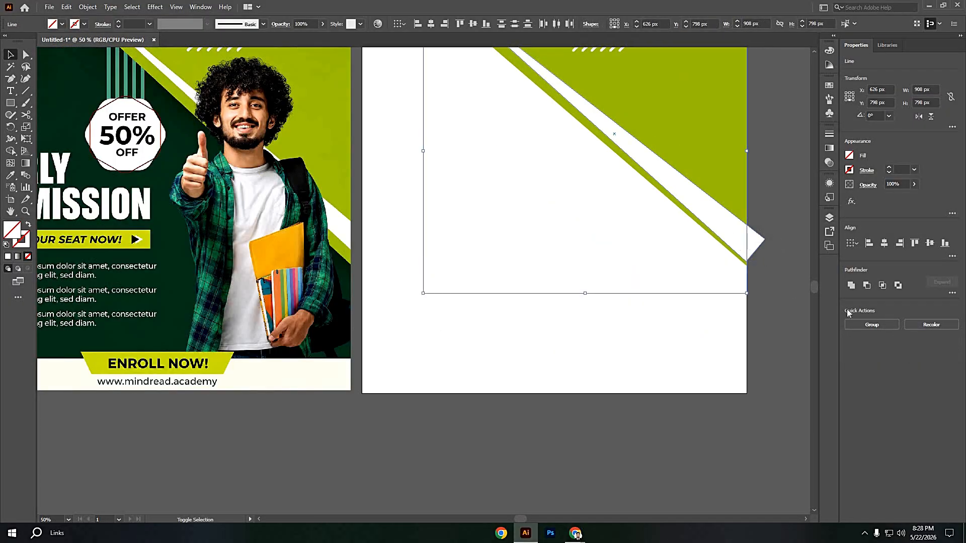
left_click(953, 292)
left_click(852, 347)
left_click(559, 279)
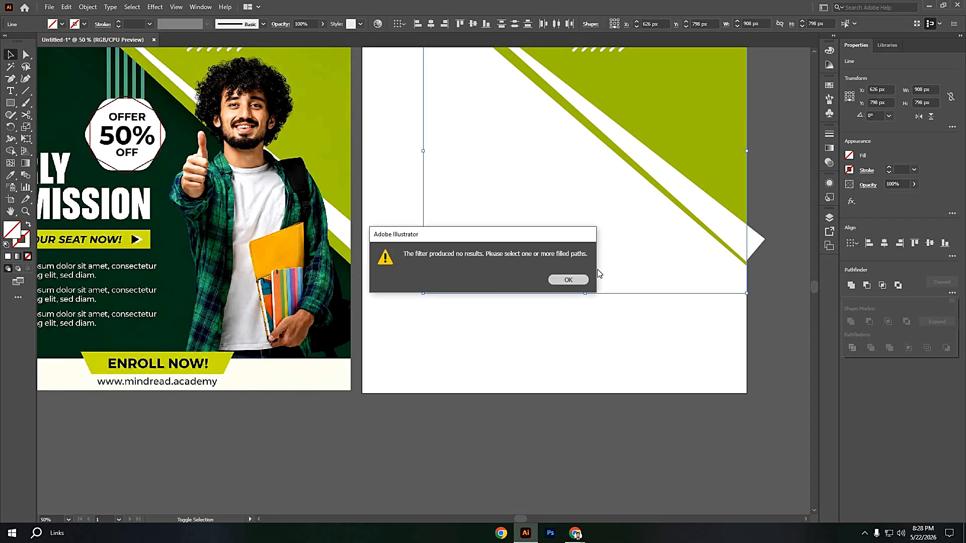
key("ctrl+shift+a")
Step: Give the vertical line on the artboard's right edge a 1 pt green stroke
left_click_drag(477, 300, 301, 425)
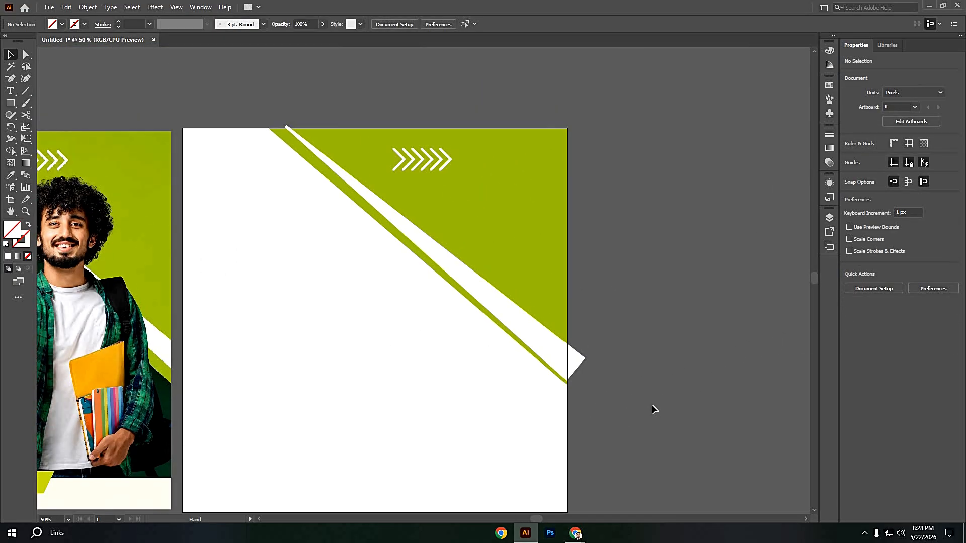
left_click_drag(614, 384, 565, 362)
left_click(639, 366)
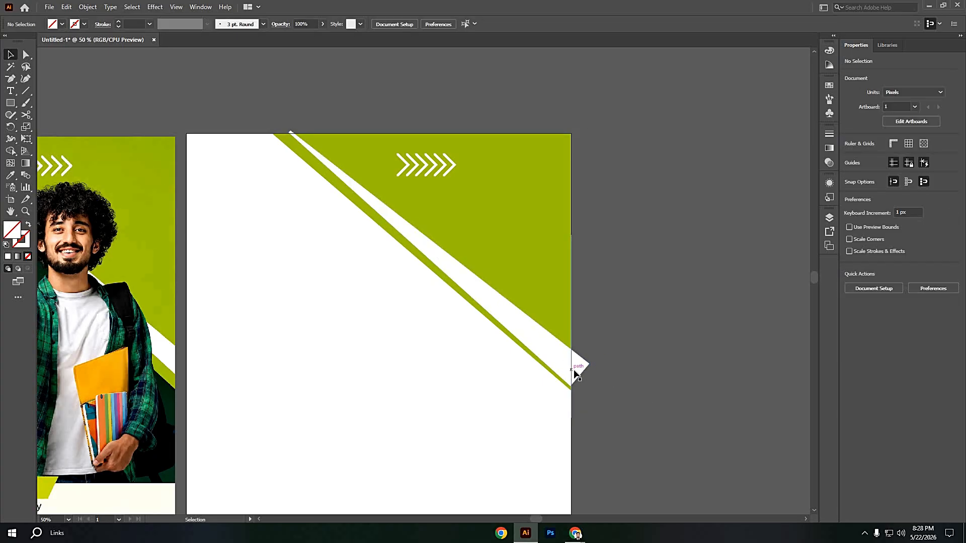
left_click(573, 374)
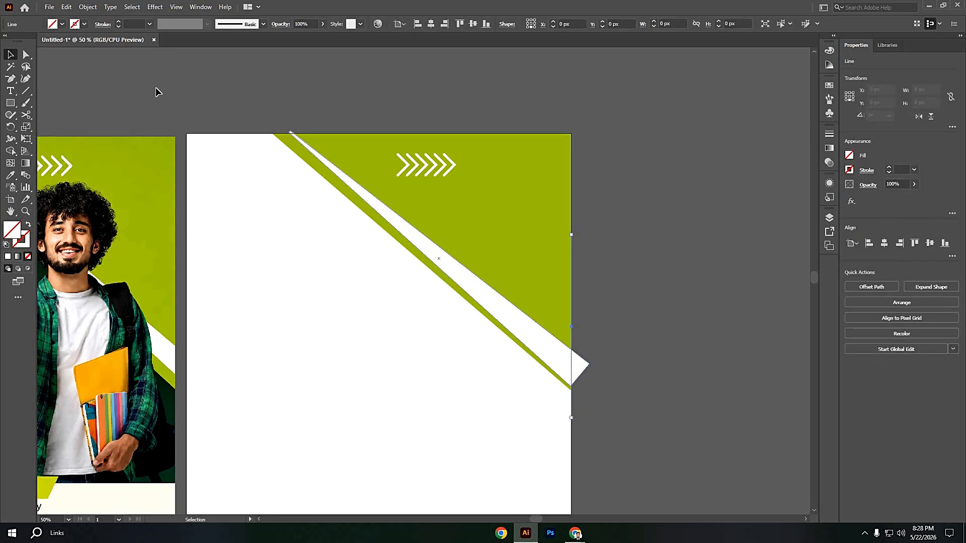
left_click(119, 22)
left_click(119, 23)
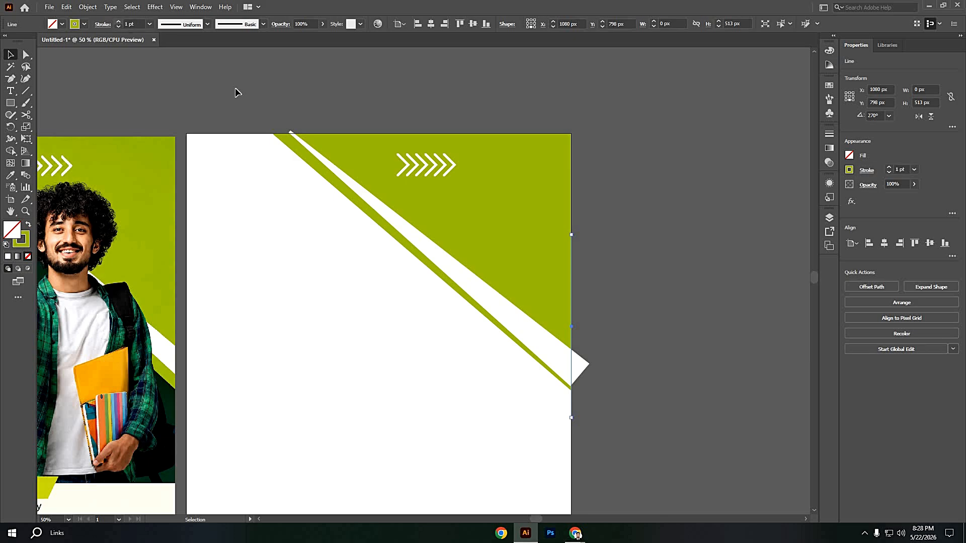
Step: Give the horizontal line on the artboard's top edge a 0.5 pt green stroke
left_click(277, 118)
scroll(279, 135, "up", 4)
left_click(286, 137)
left_click(119, 23)
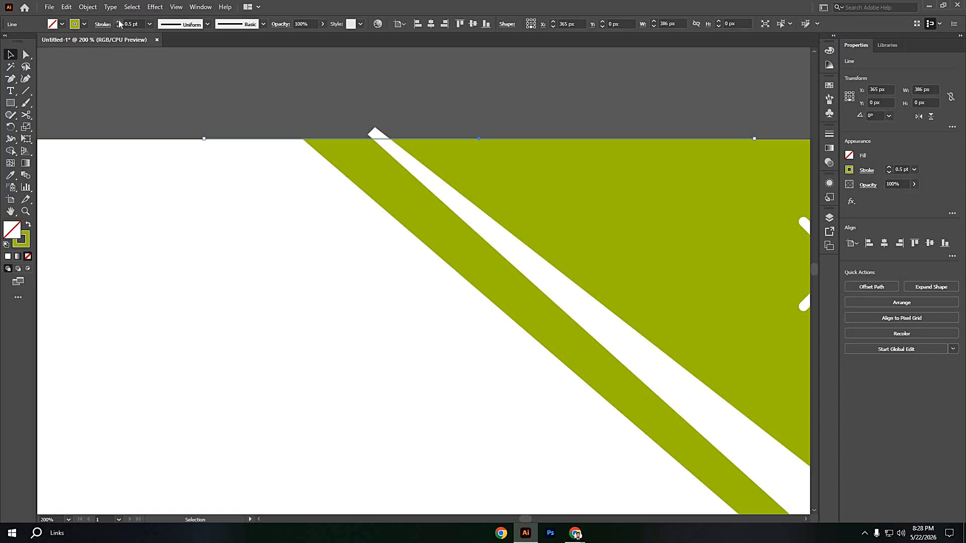
Step: Divide the white diagonal strip with the artboard's top and right edge lines using the Pathfinder Divide operation
left_click(336, 168)
scroll(336, 167, "down", 3)
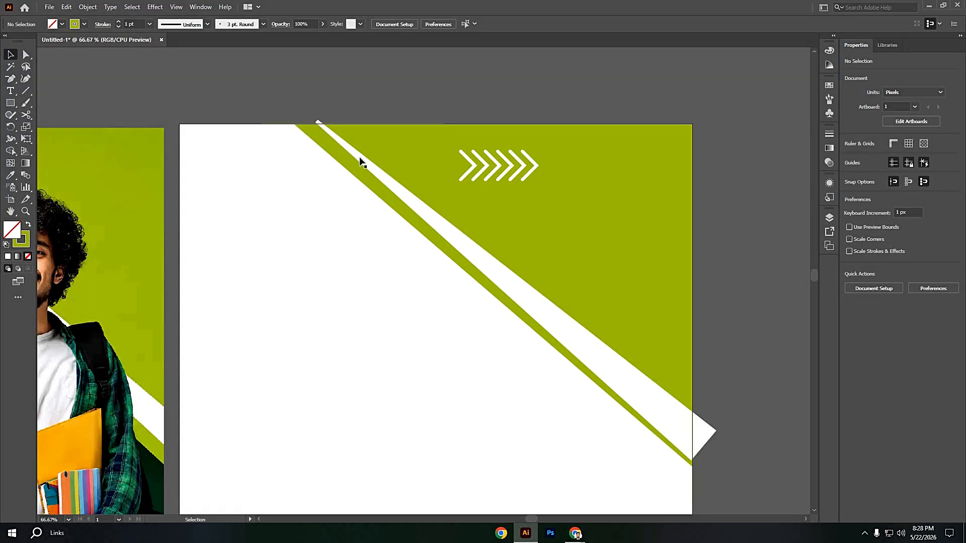
left_click(354, 146)
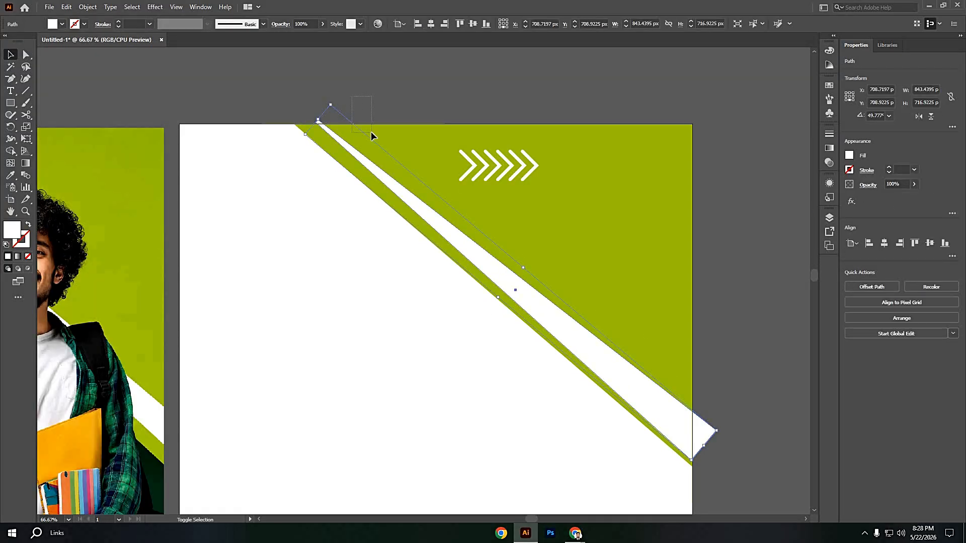
left_click(612, 307, "shift")
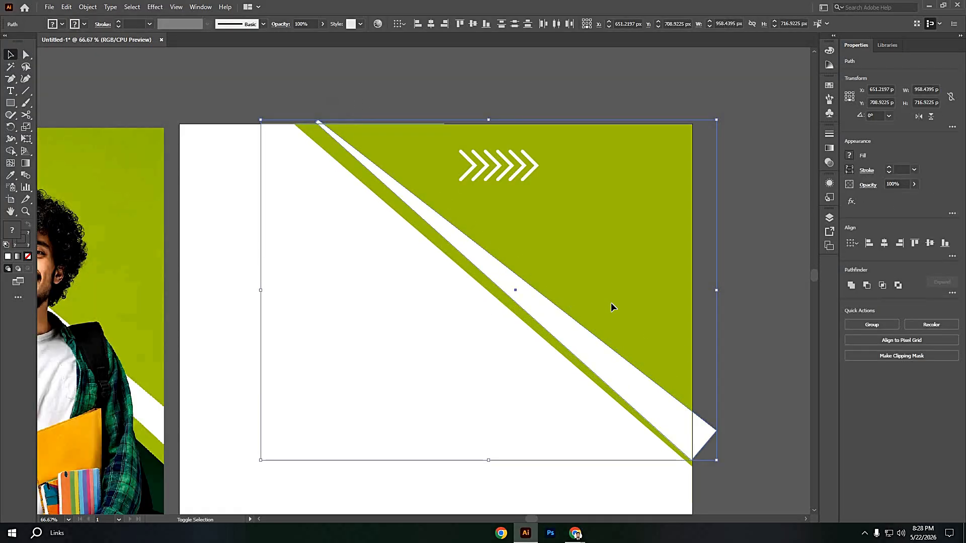
left_click(691, 404, "shift")
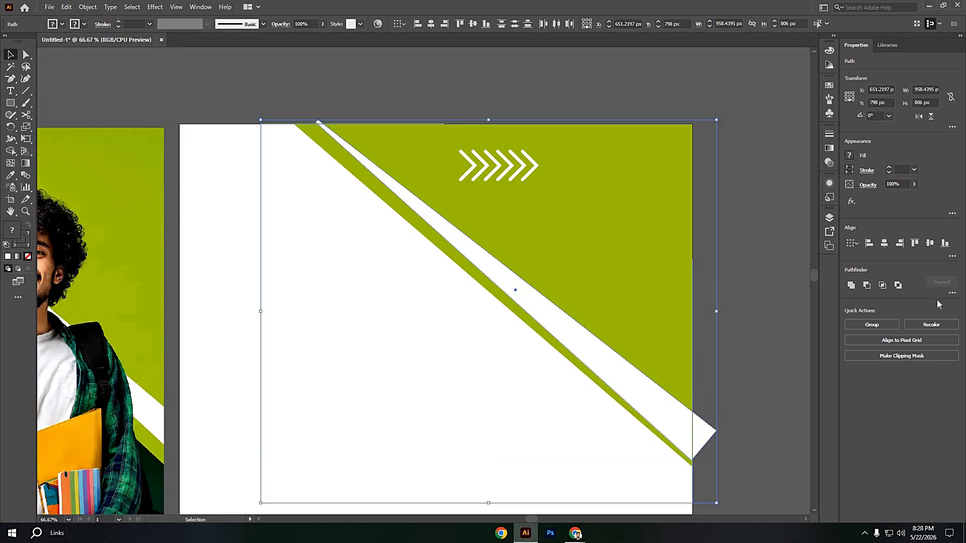
left_click(952, 293)
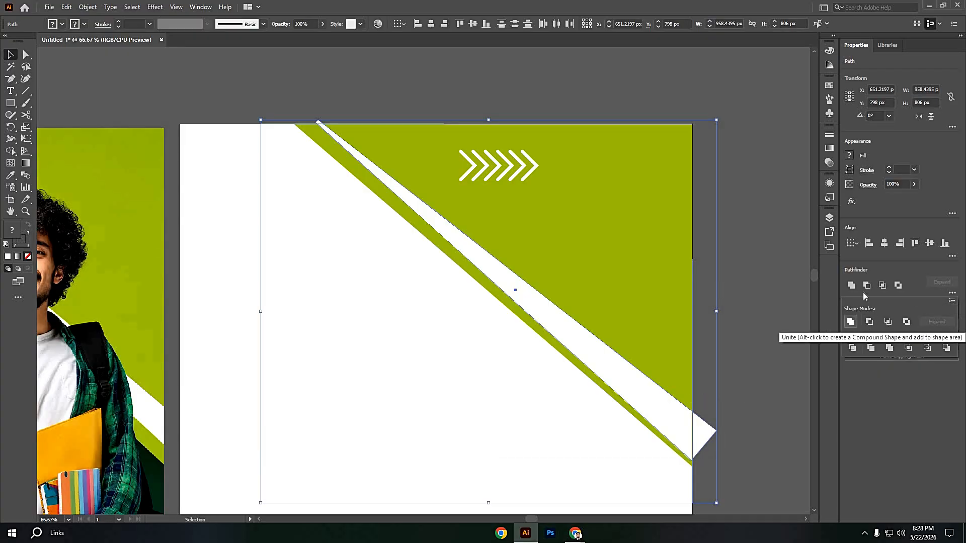
left_click(852, 347)
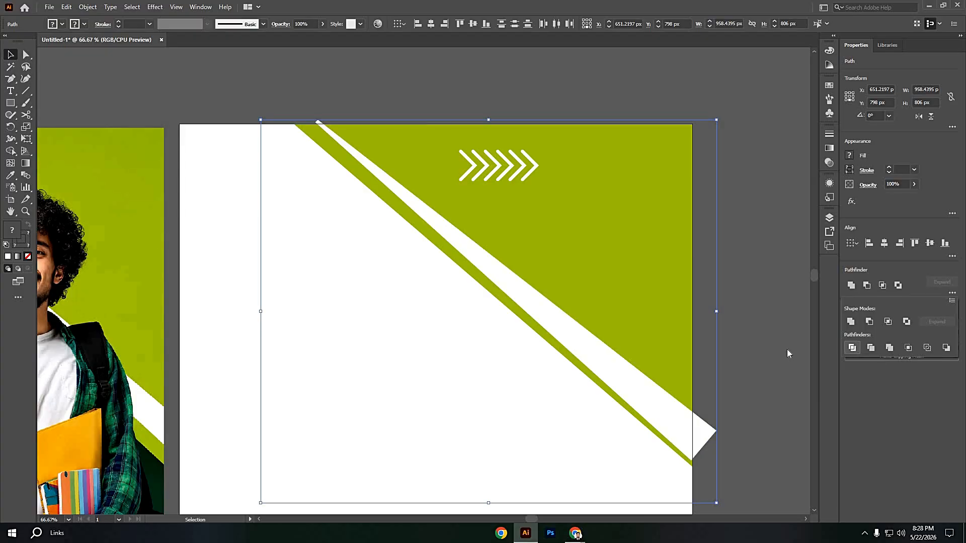
Step: Ungroup the divided strip and delete the piece overhanging the artboard's right edge
left_click(714, 429)
right_click(698, 436)
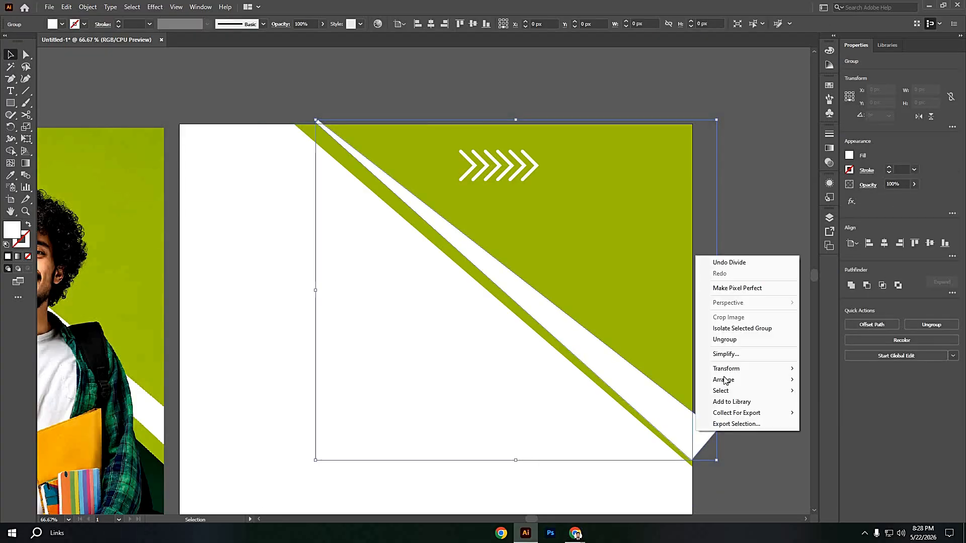
left_click(717, 340)
left_click(704, 437)
key("Delete")
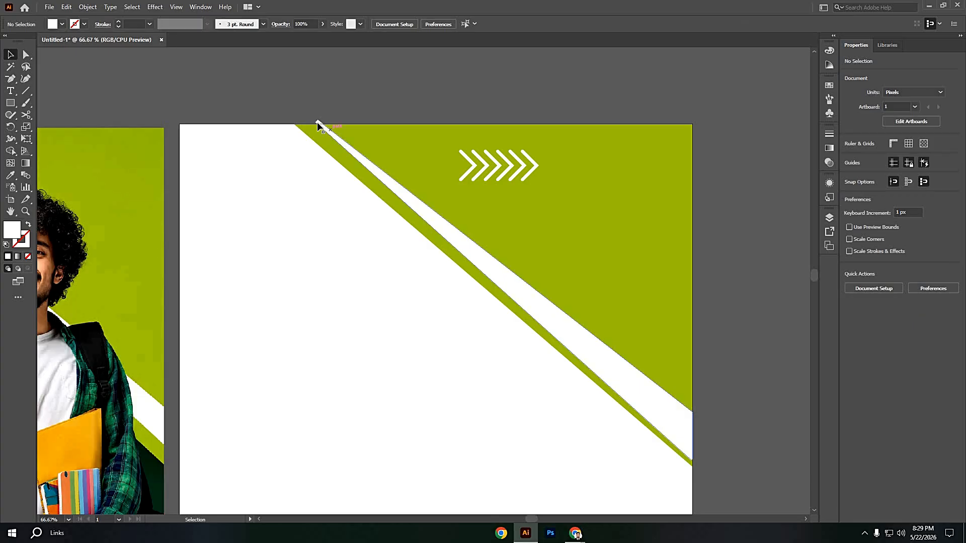
Step: Delete the small tip of the white strip overhanging the artboard's top edge
left_click(318, 123)
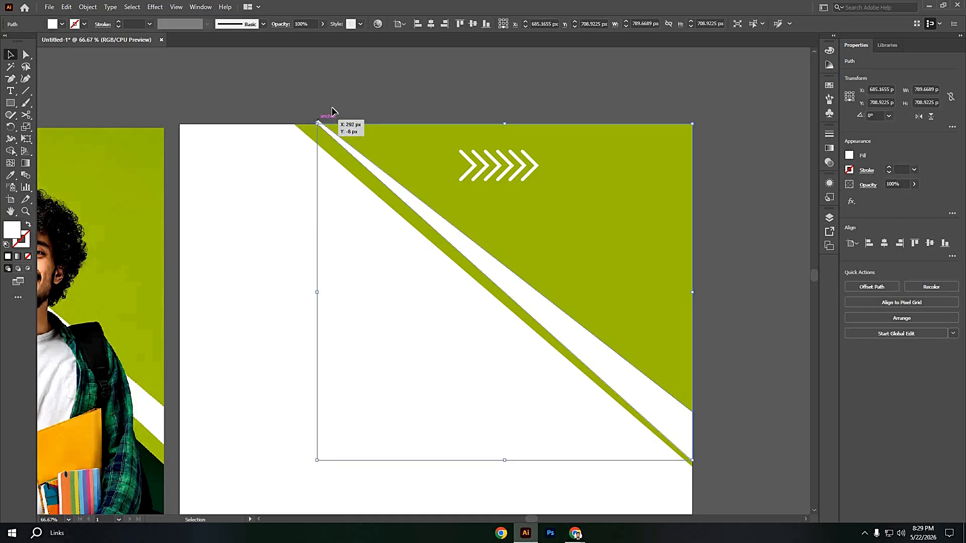
key("ctrl+space")
scroll(317, 131, "up", 1)
key("super")
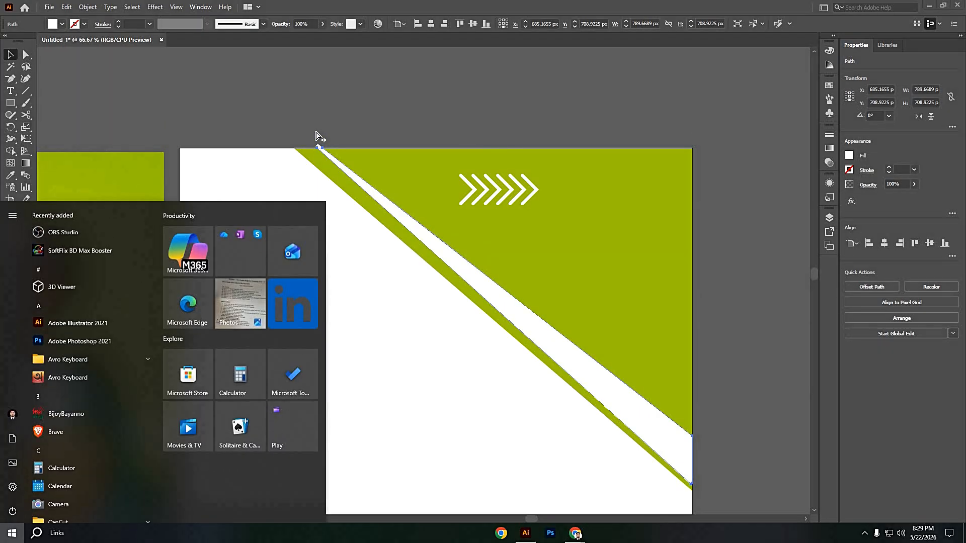
scroll(317, 134, "up", 4)
left_click(329, 190)
left_click(329, 190)
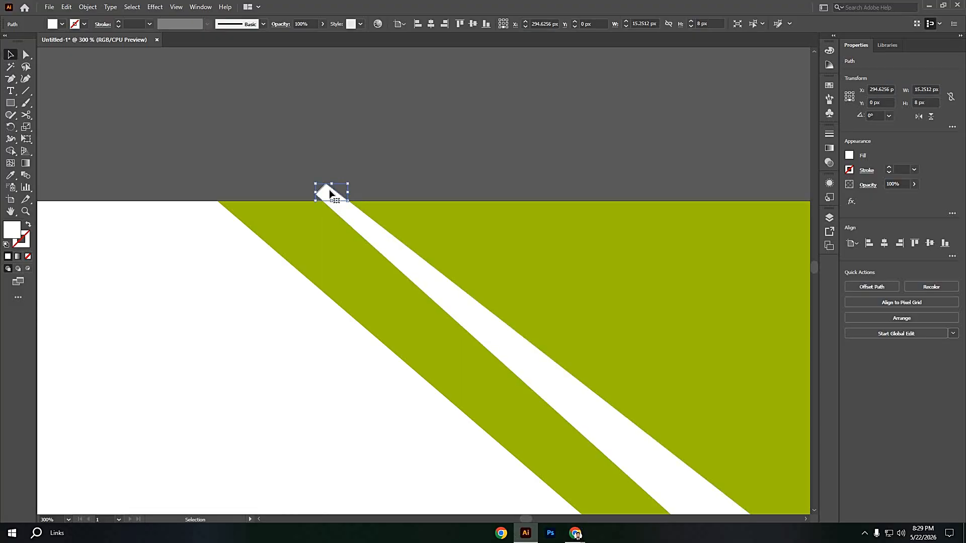
key("Delete")
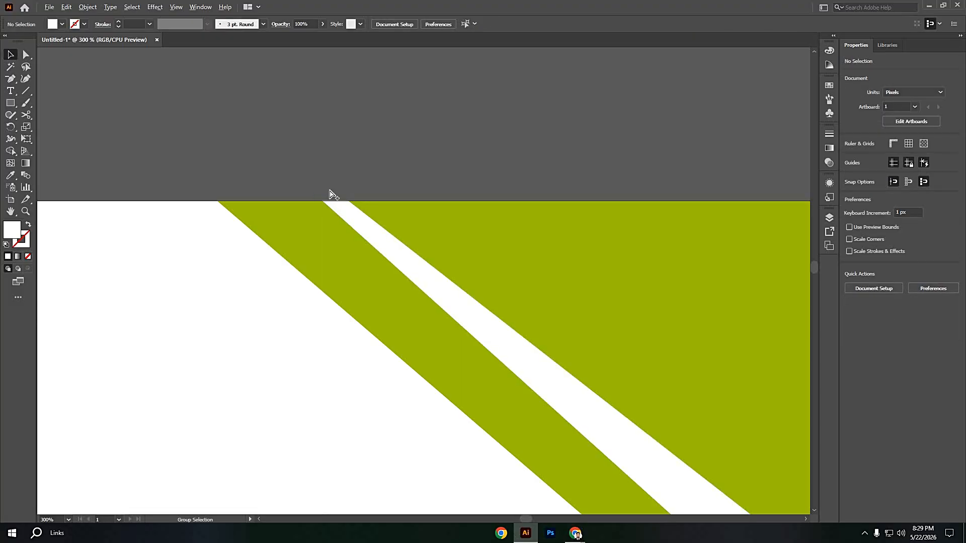
scroll(330, 194, "down", 6)
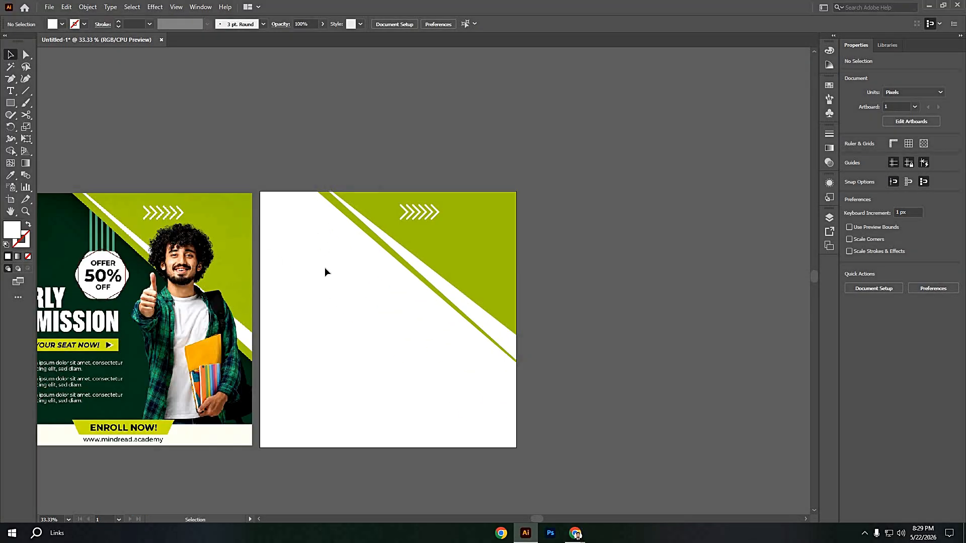
Step: Move the white strip's lowest anchor straight up along the artboard's right edge to widen the green band beneath it
left_click(508, 331)
scroll(543, 368, "up", 3)
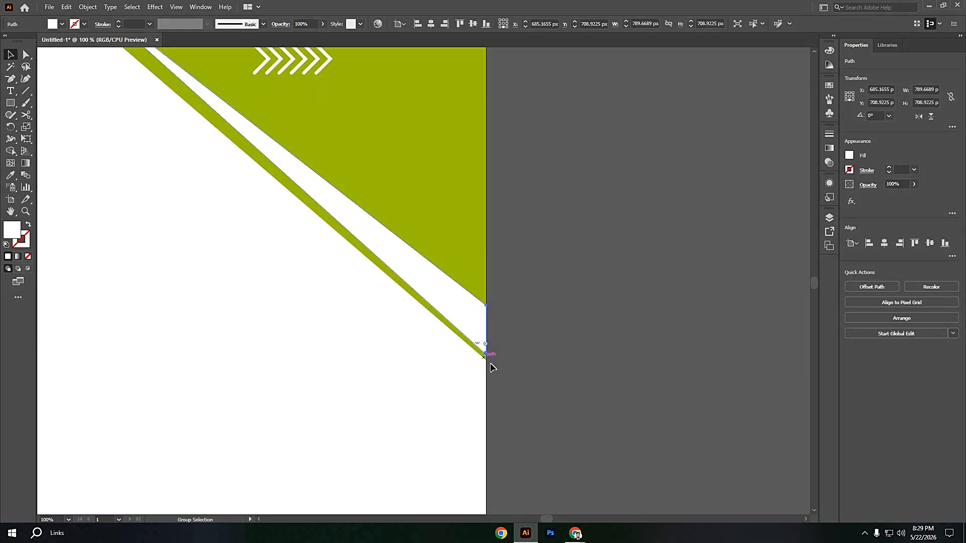
left_click(26, 55)
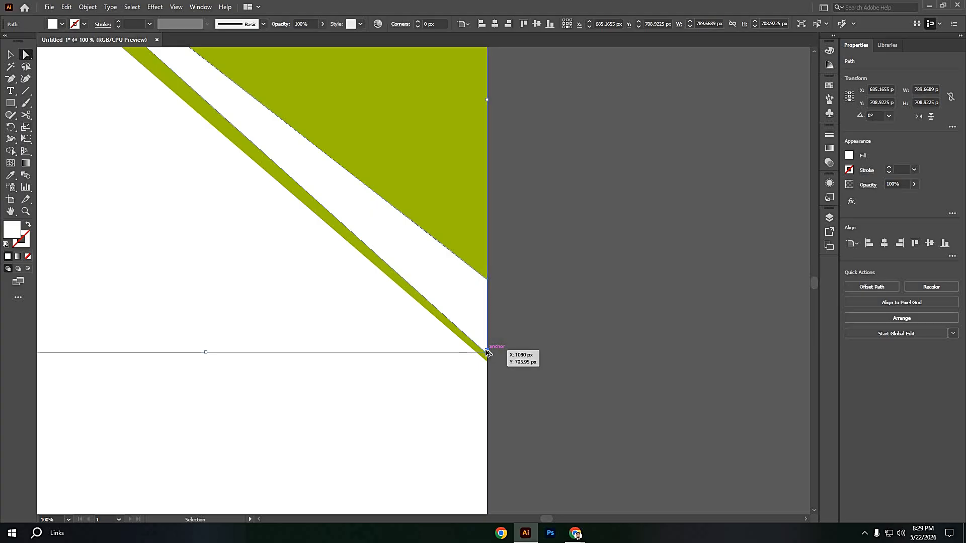
scroll(487, 352, "up", 4)
left_click_drag(492, 356, 495, 272)
left_click(573, 317)
scroll(571, 346, "down", 8)
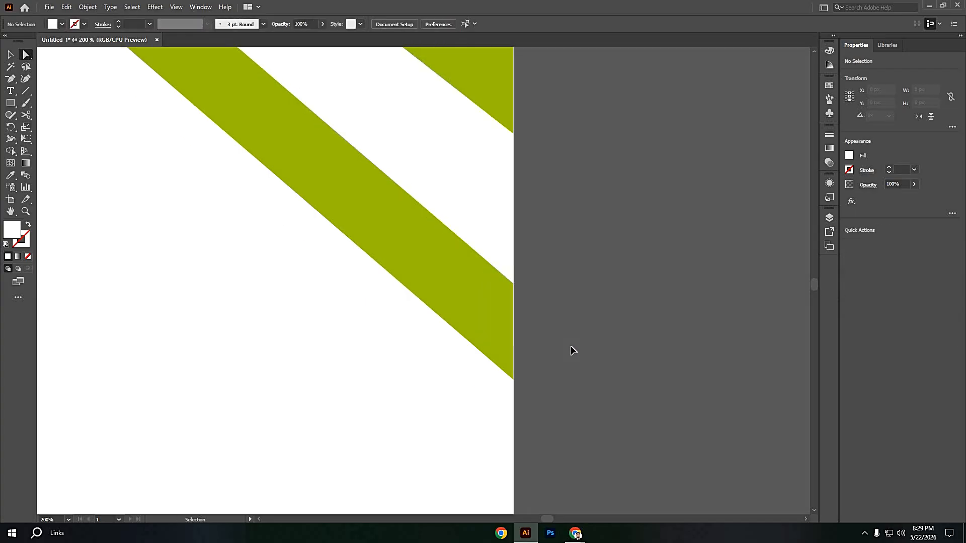
Step: Add a point text reading "LOGO" near the artboard's upper-left corner
scroll(512, 358, "up", 3)
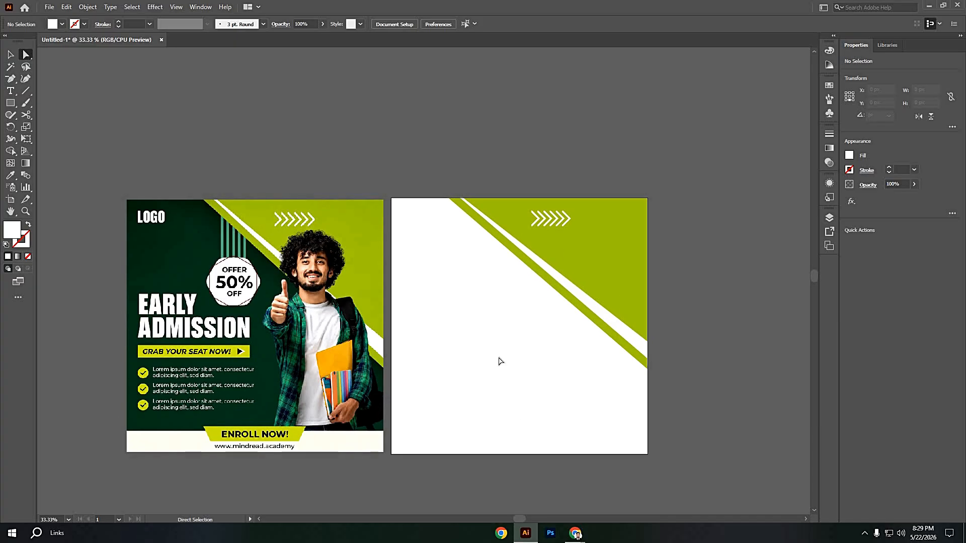
left_click_drag(172, 275, 223, 288)
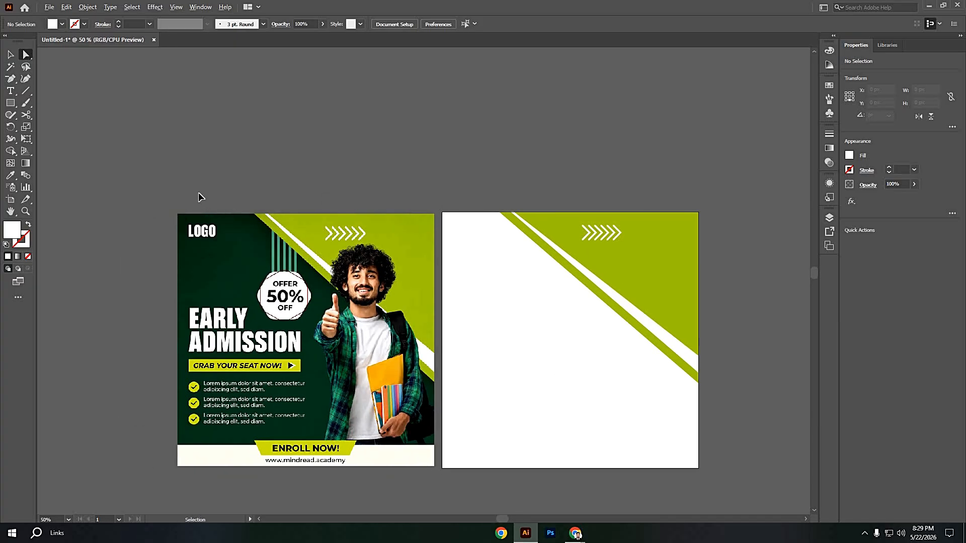
scroll(201, 249, "up", 2)
left_click_drag(699, 263, 593, 270)
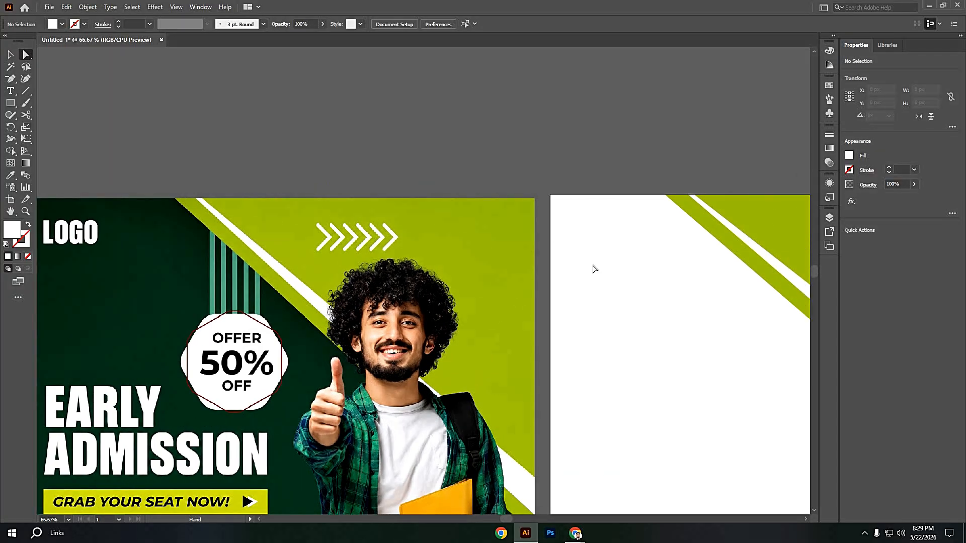
right_click(11, 91)
left_click(563, 268)
key("t")
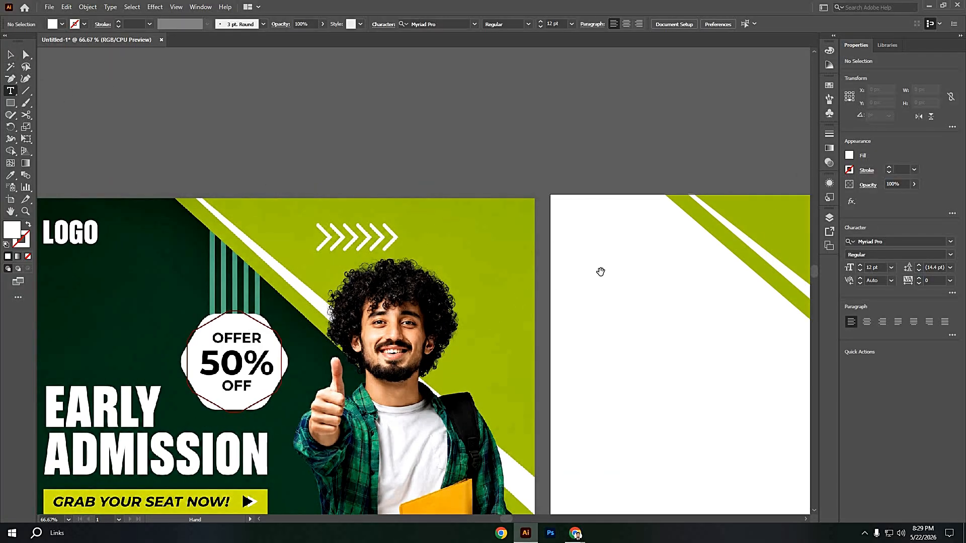
left_click_drag(600, 270, 636, 275)
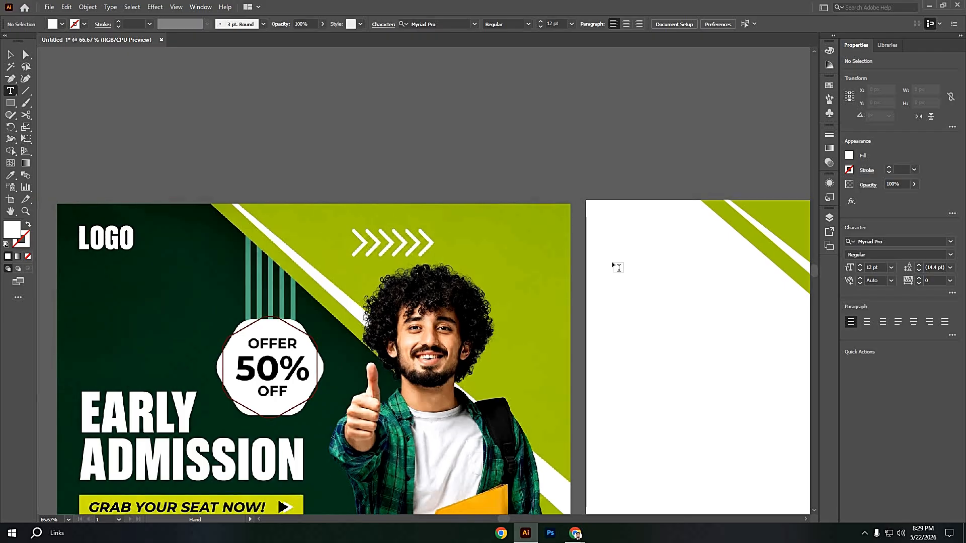
left_click(622, 293)
type("LOG")
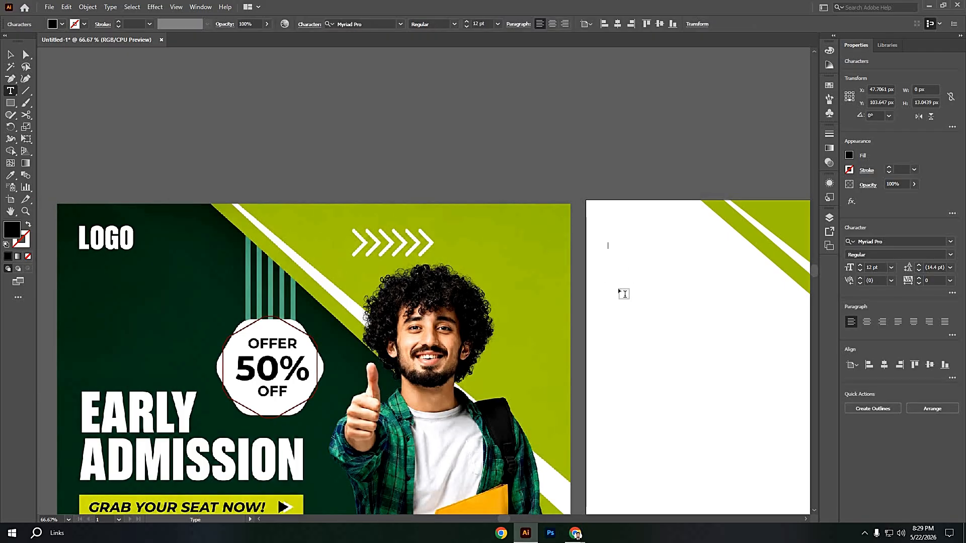
type("O")
Step: Set the whole LOGO text in CashMarket Bold Rounded at 56 pt, then clear the selection
key("ctrl+a")
left_click(497, 24)
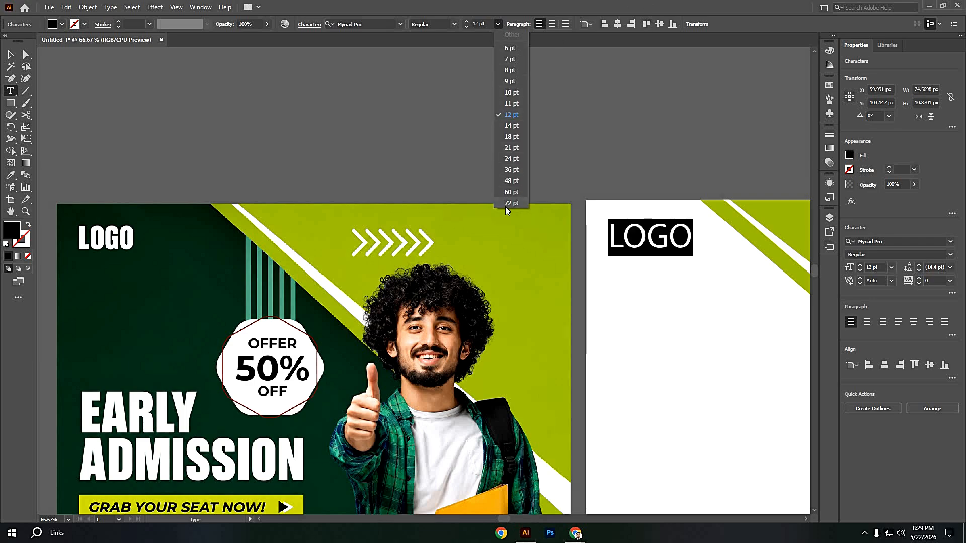
left_click(509, 195)
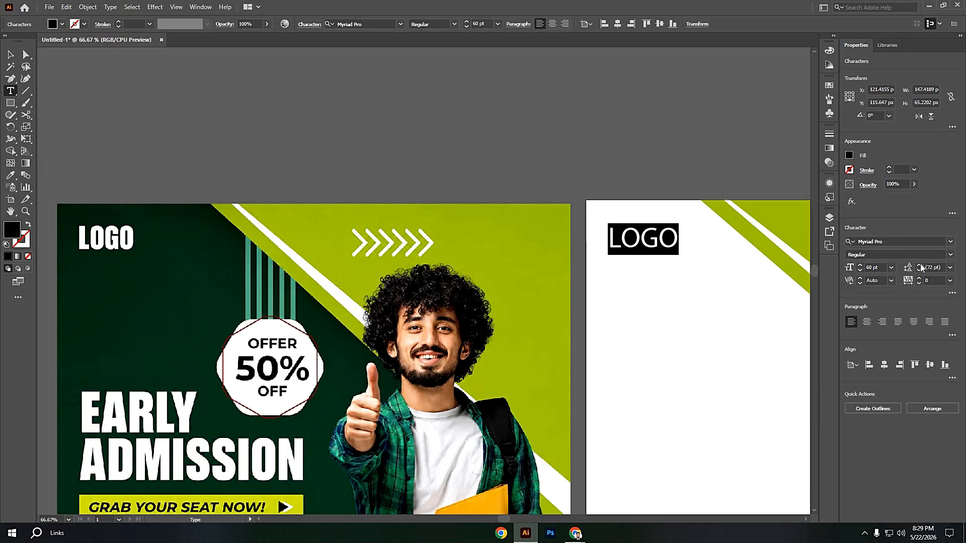
left_click(950, 242)
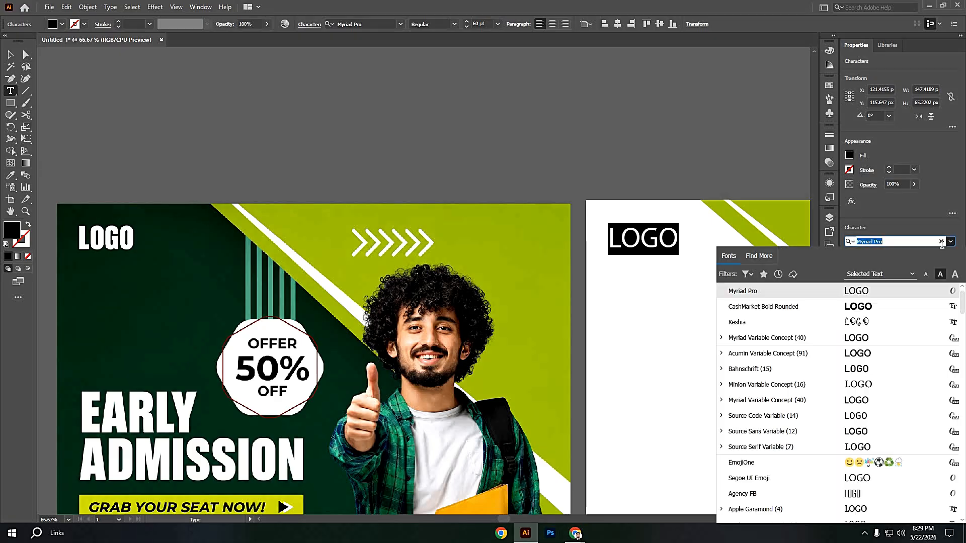
left_click(863, 305)
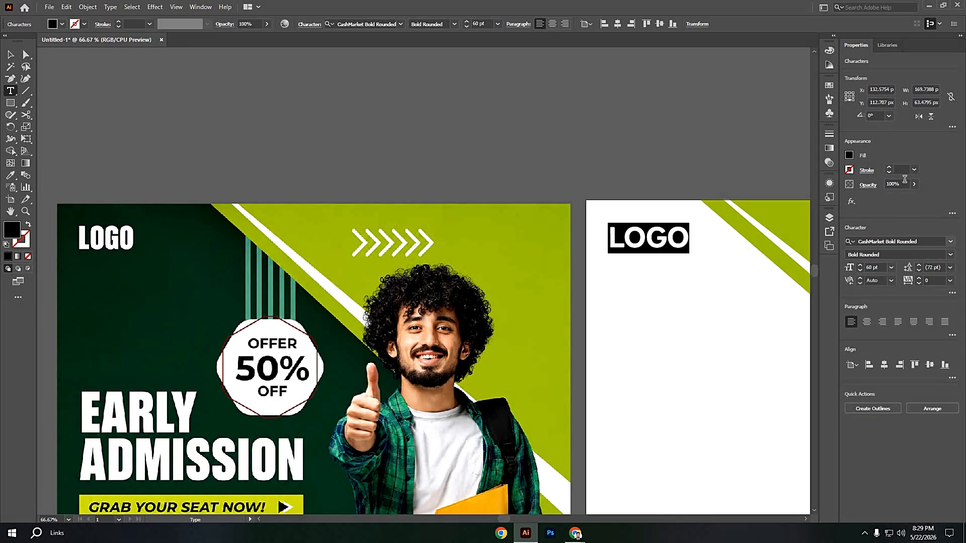
left_click(860, 271)
left_click(860, 271)
left_click(860, 271)
left_click(860, 271)
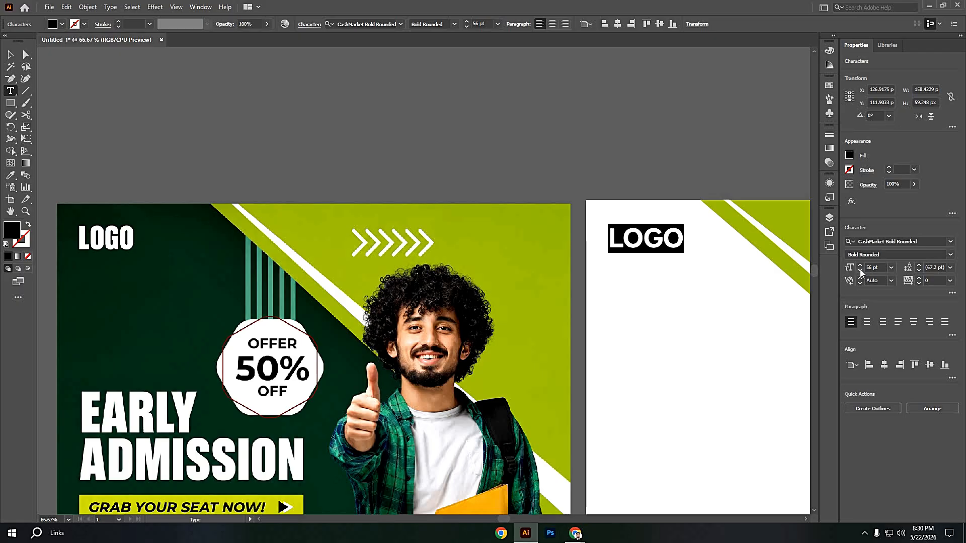
left_click(9, 57)
left_click(455, 204)
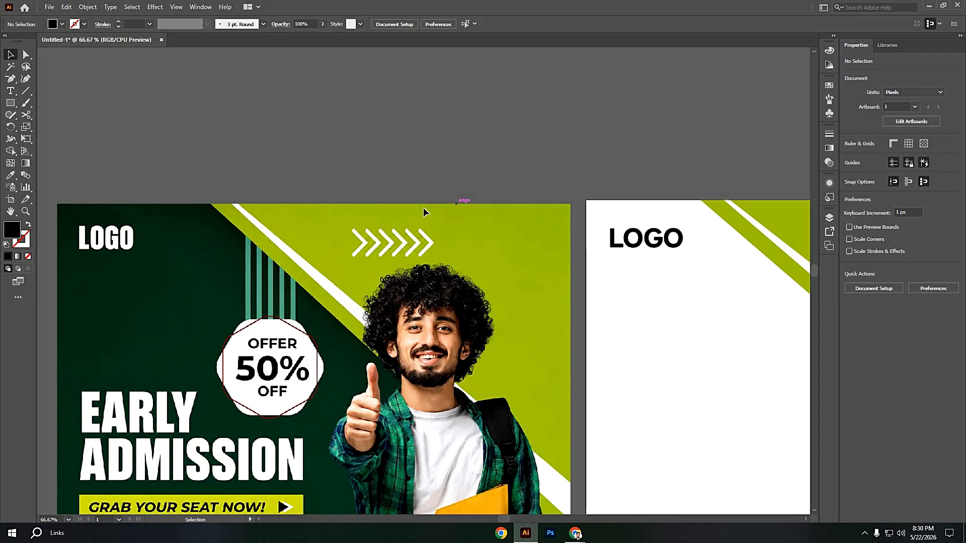
Step: Compare the reference flyer with the artboard and examine its 50% offer badge and remaining elements
scroll(433, 213, "down", 1)
scroll(432, 213, "down", 1)
left_click_drag(453, 262, 419, 220)
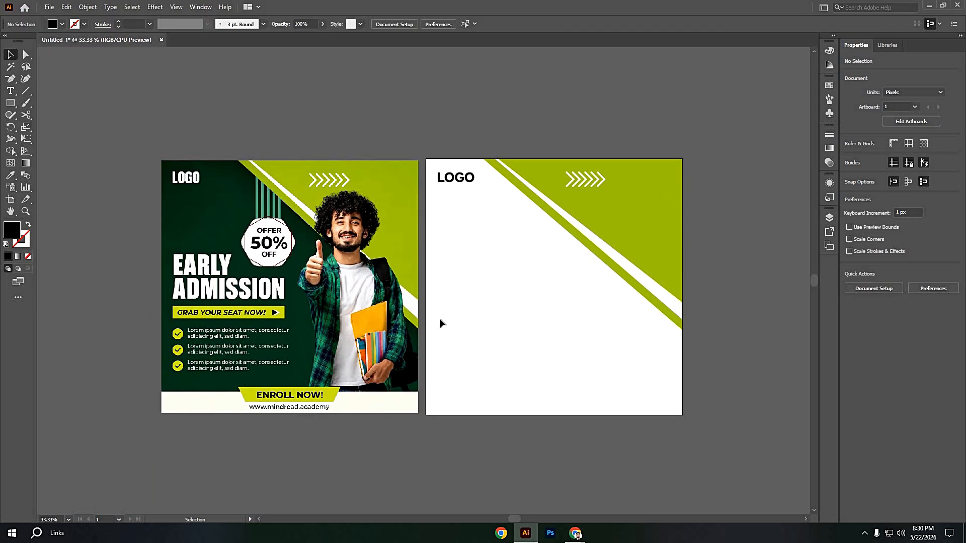
scroll(438, 335, "up", 1)
left_click_drag(388, 328, 426, 343)
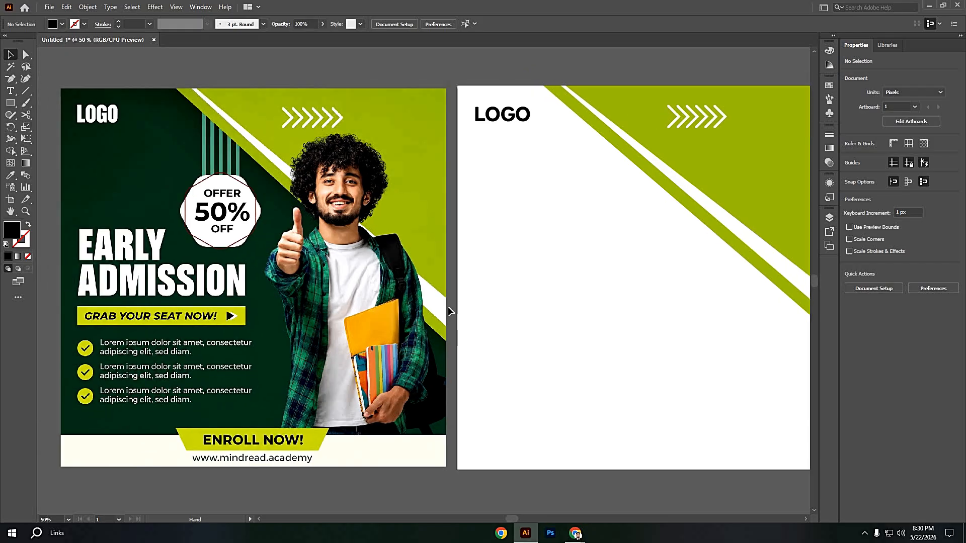
left_click_drag(500, 277, 560, 249)
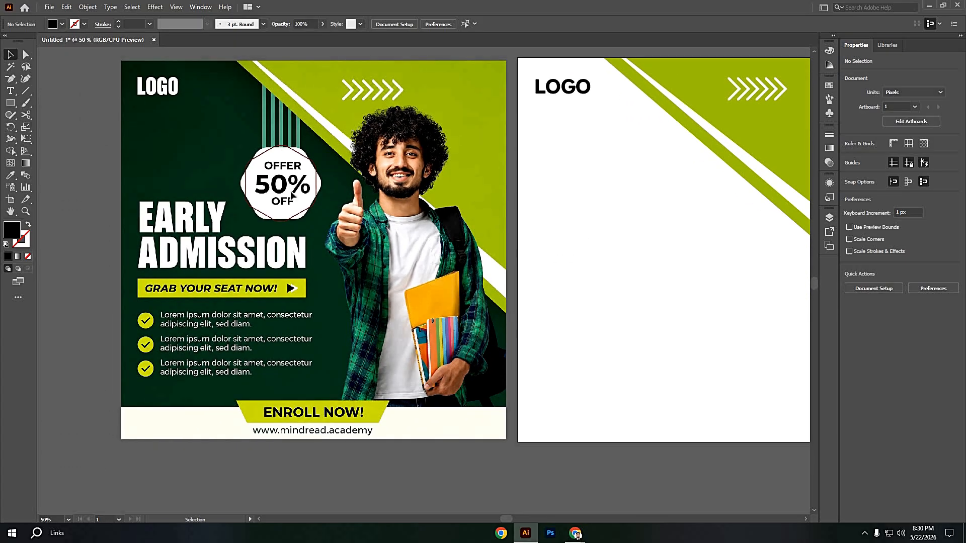
scroll(290, 194, "up", 1)
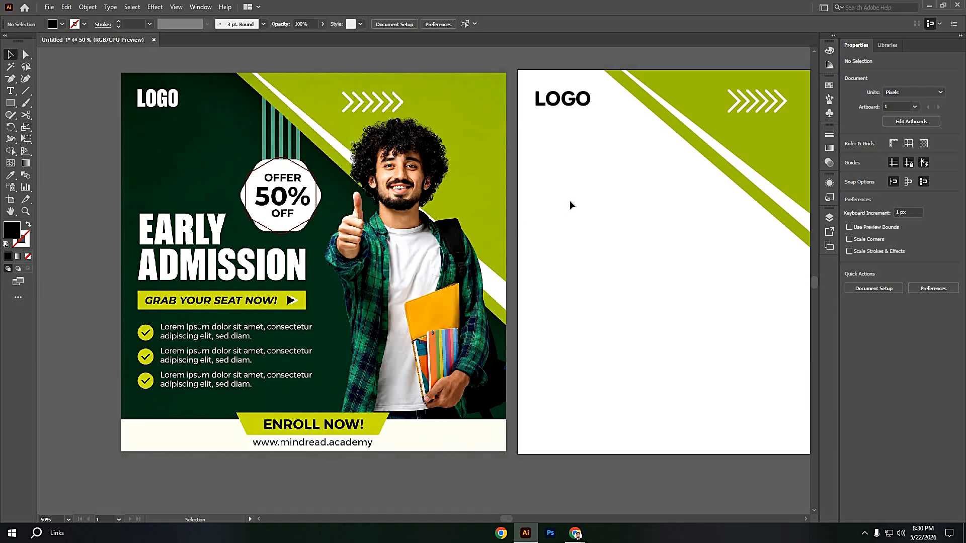
scroll(570, 200, "up", 2)
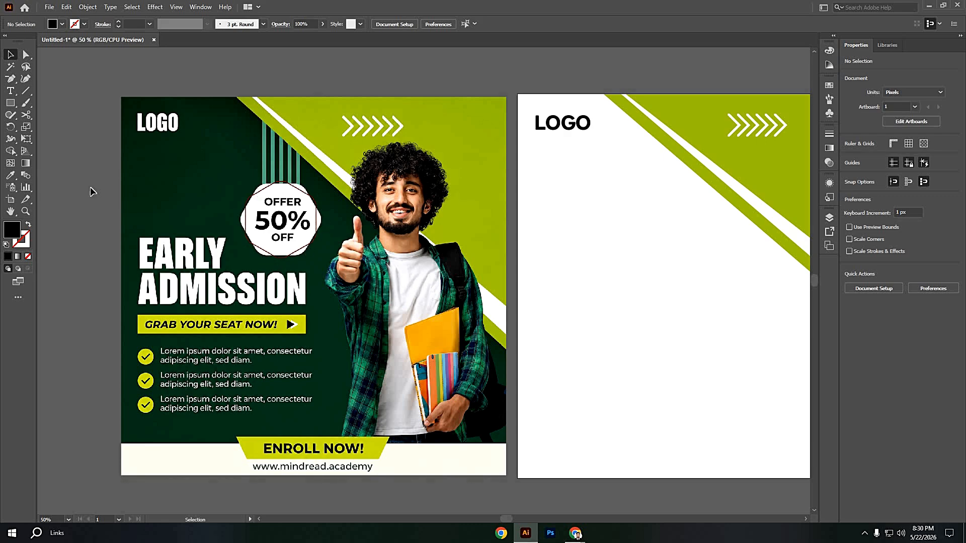
Step: Add a six-sided polygon with a 50 px radius in the open white area below the LOGO text
left_click(10, 103)
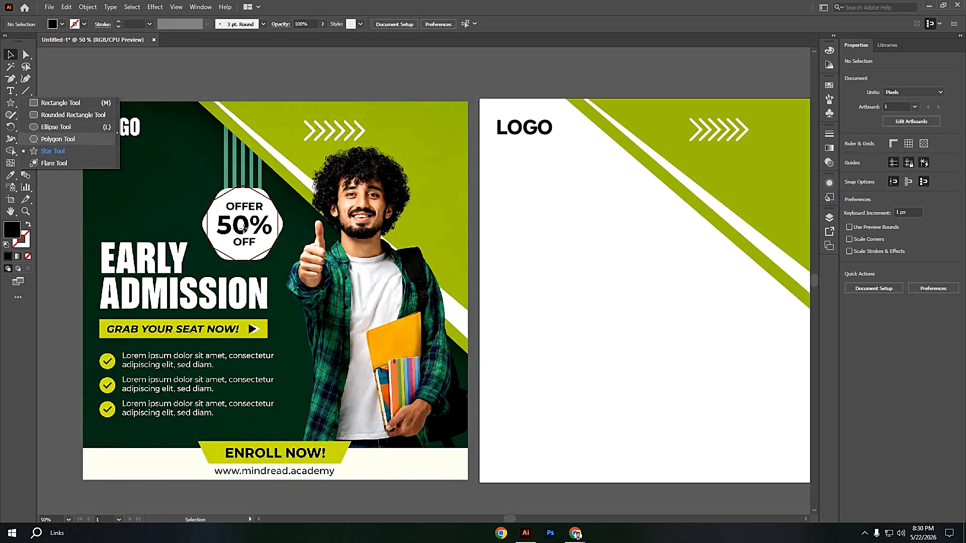
left_click(58, 138)
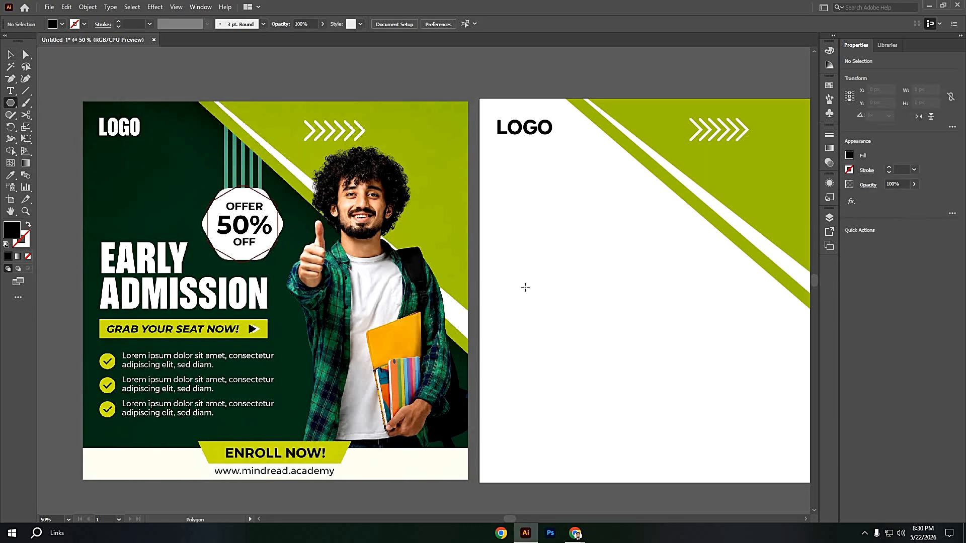
left_click(525, 288)
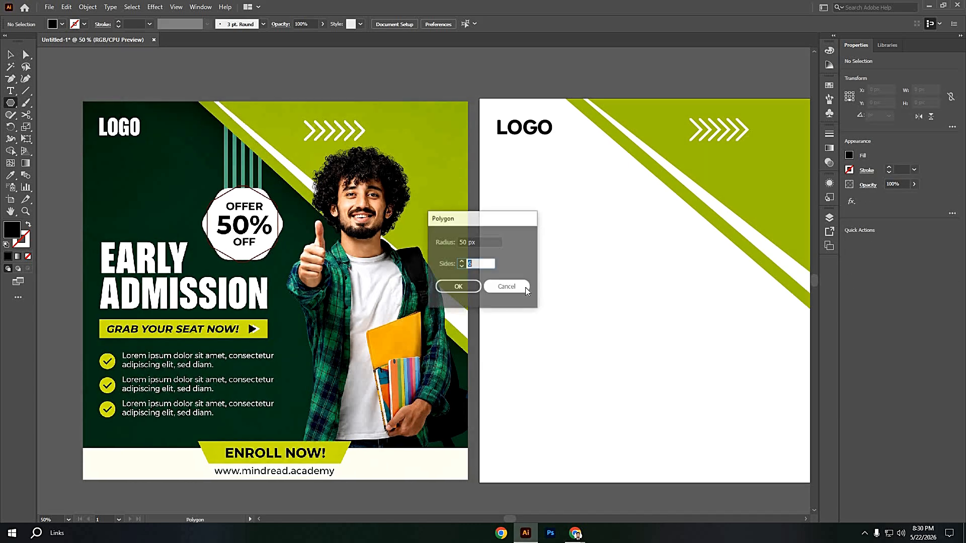
left_click(467, 289)
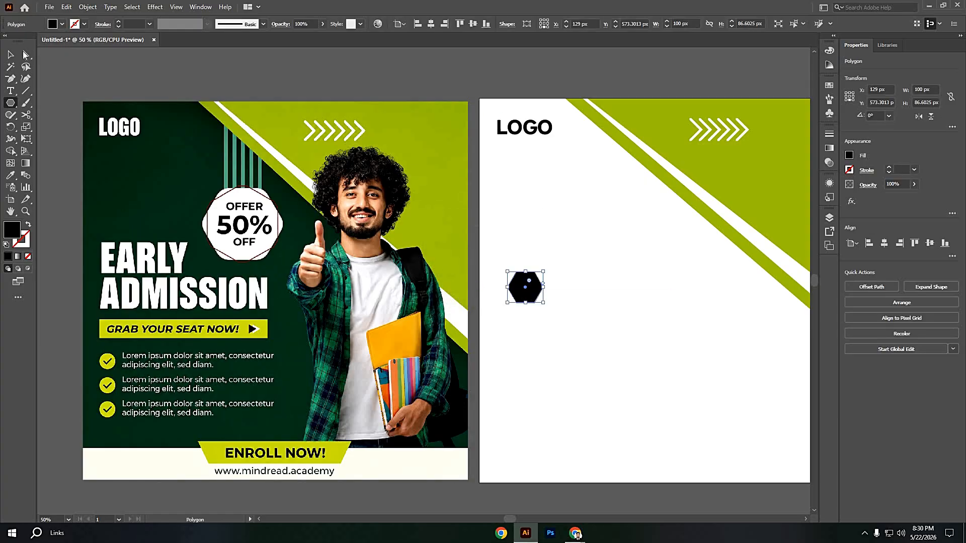
Step: Enlarge the hexagon to about 260 x 240 px, round its corners and clear the selection
left_click(11, 56)
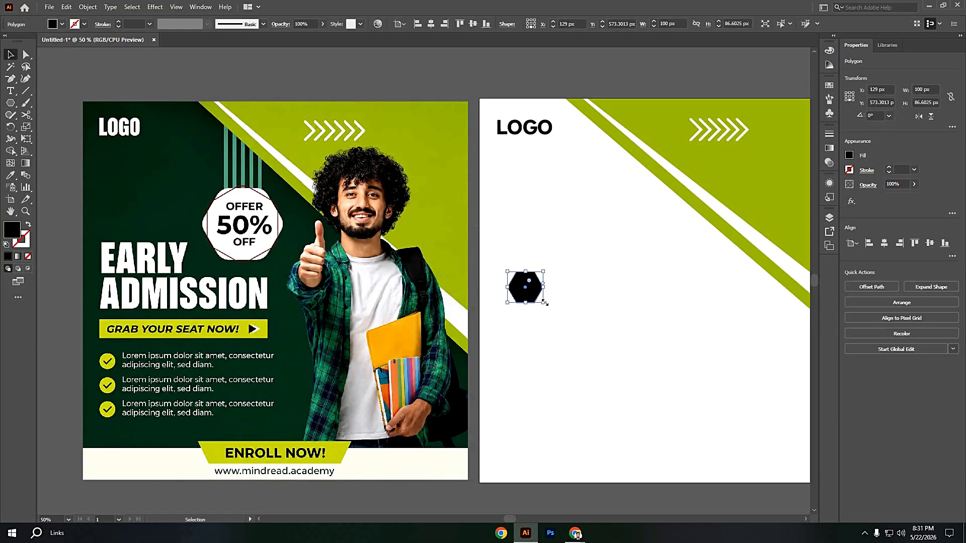
left_click_drag(554, 312, 574, 330)
left_click_drag(544, 294, 591, 292)
key("ctrl+shift+a")
left_click(606, 295, "ctrl")
left_click_drag(592, 253, 587, 259)
key("v")
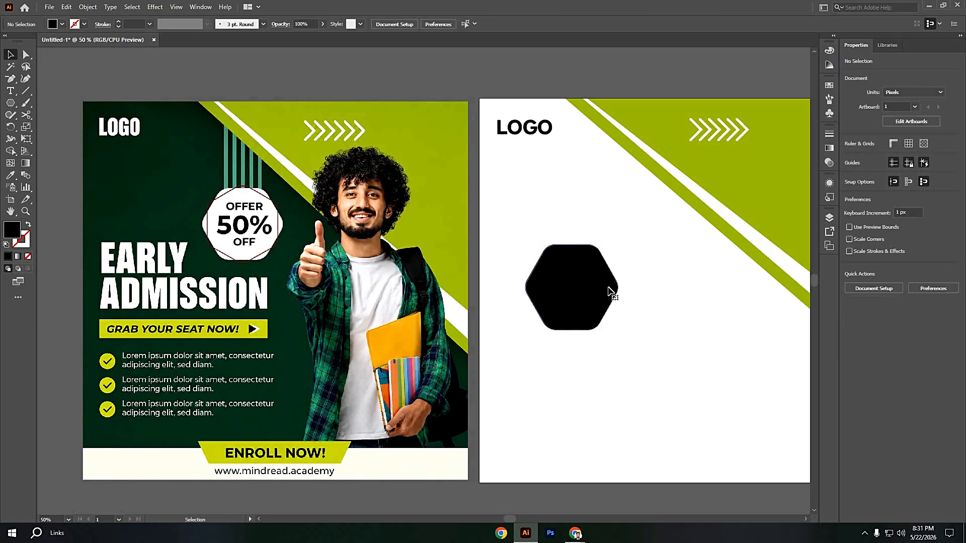
Step: Select the rounded hexagon and check its anchors and its entry in the layer stack by hiding and showing it
left_click(615, 307)
left_click(599, 288)
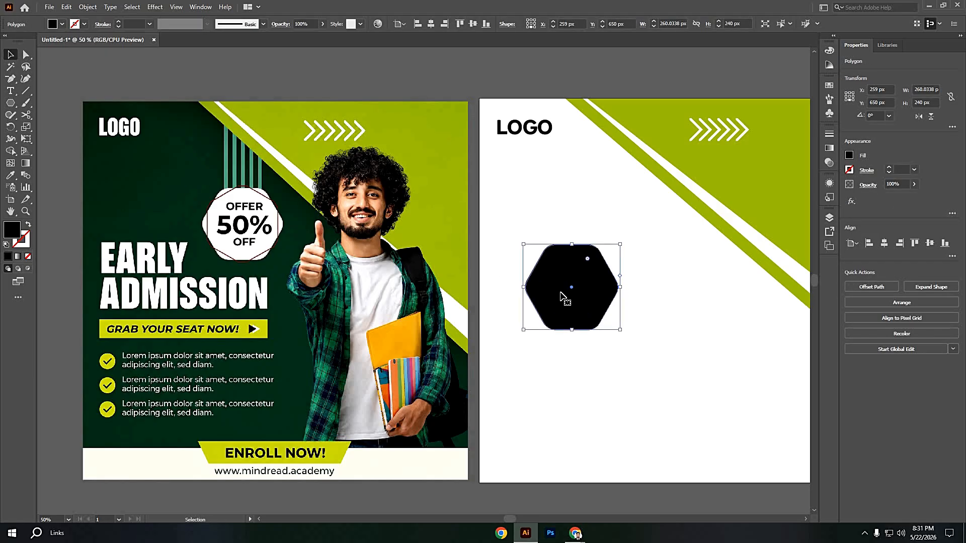
key("a")
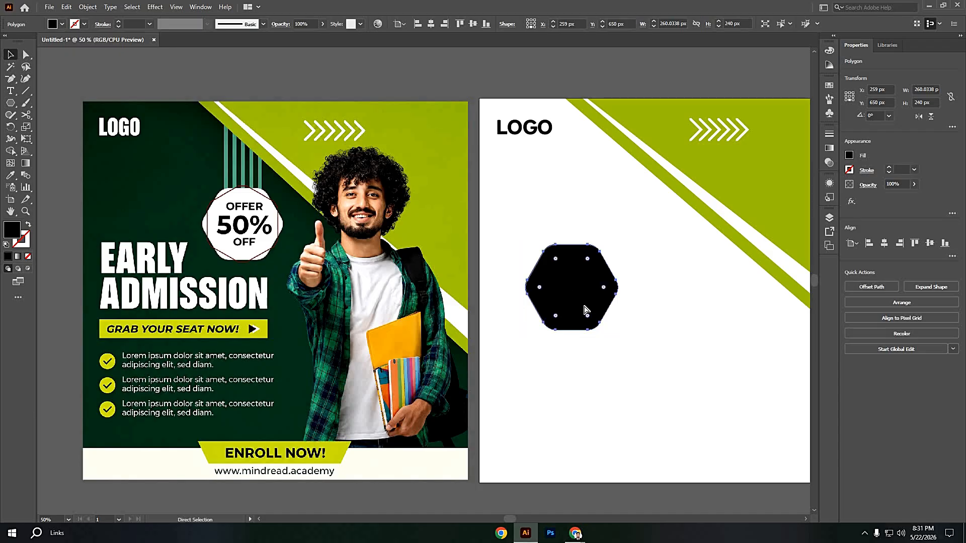
key("v")
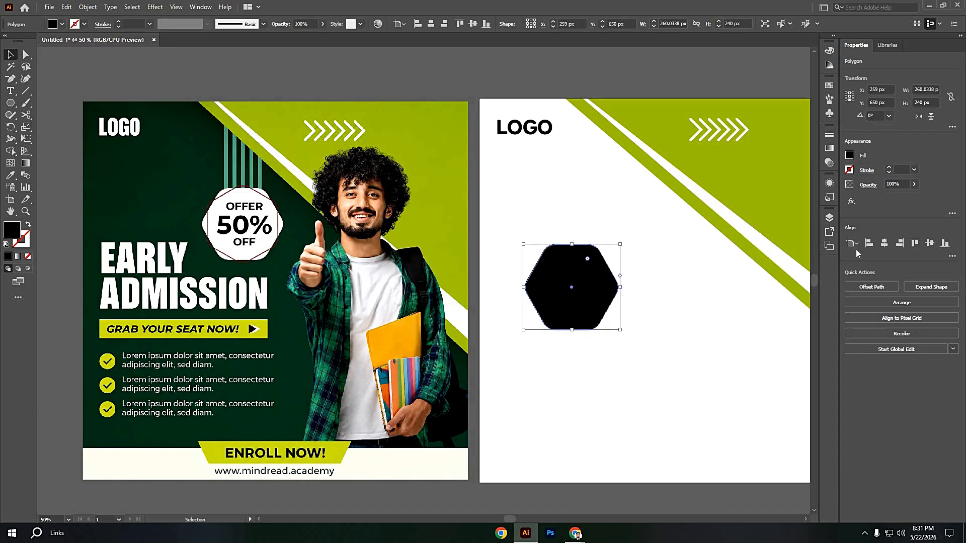
left_click(830, 217)
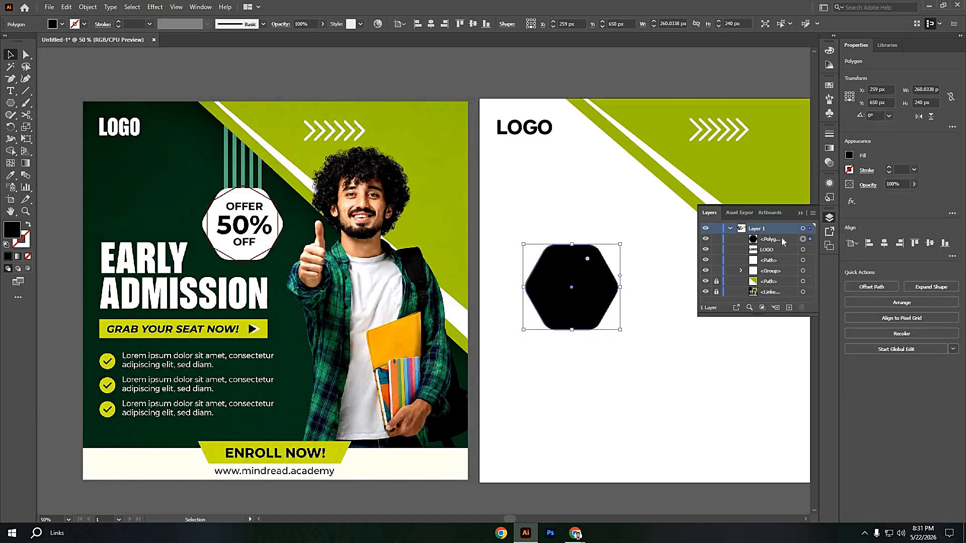
left_click(782, 241)
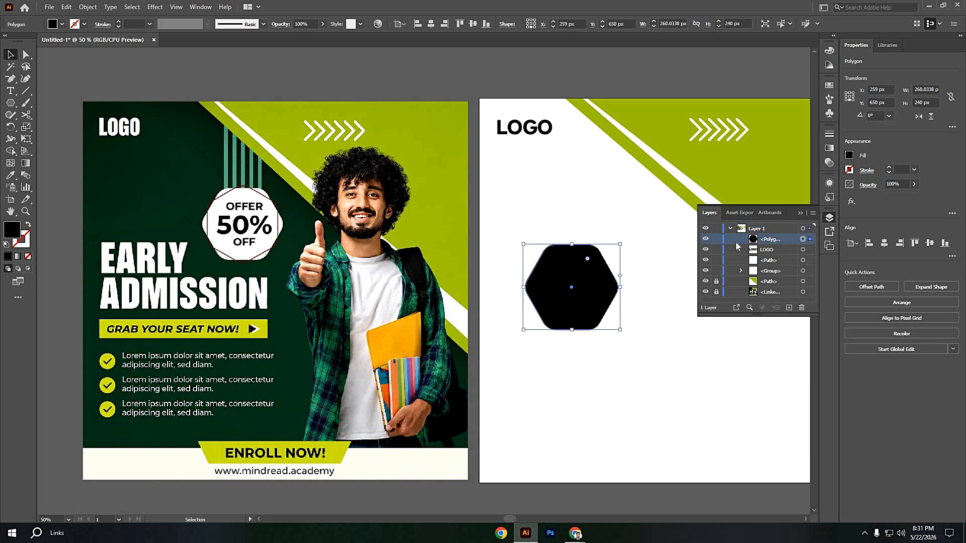
left_click(706, 239)
left_click(706, 240)
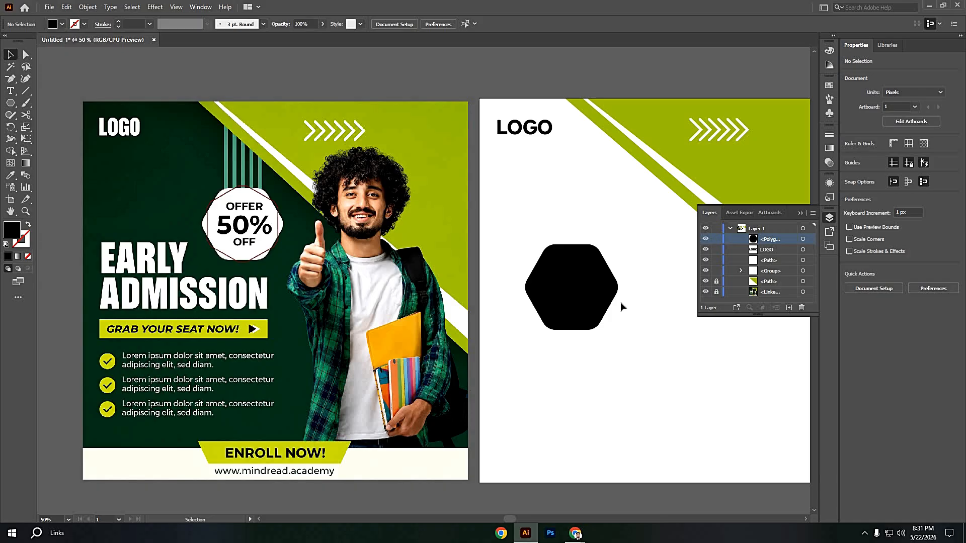
Step: Duplicate the rounded hexagon in place directly in front of itself and check both copies by toggling their visibility
left_click(579, 286)
left_click(579, 286)
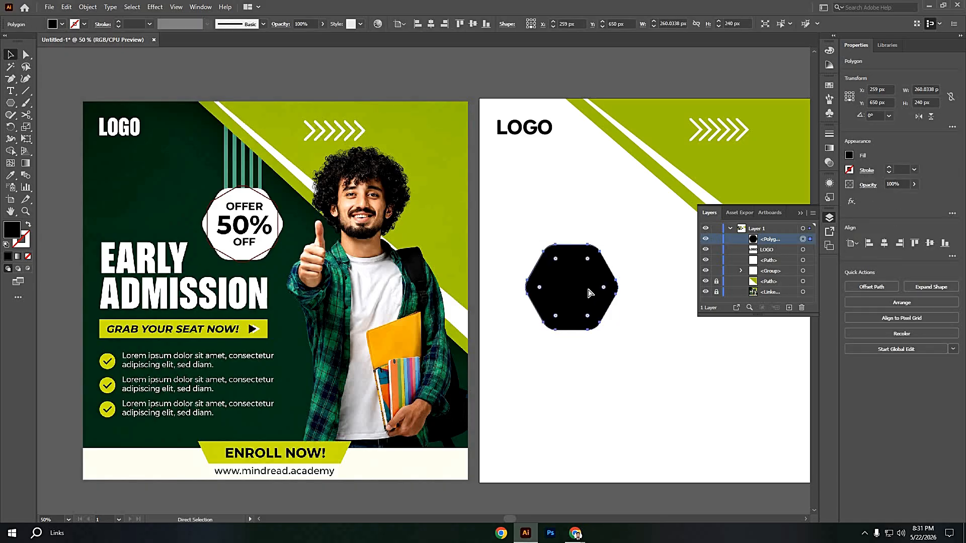
key("ctrl+c")
key("ctrl+f")
left_click(797, 250)
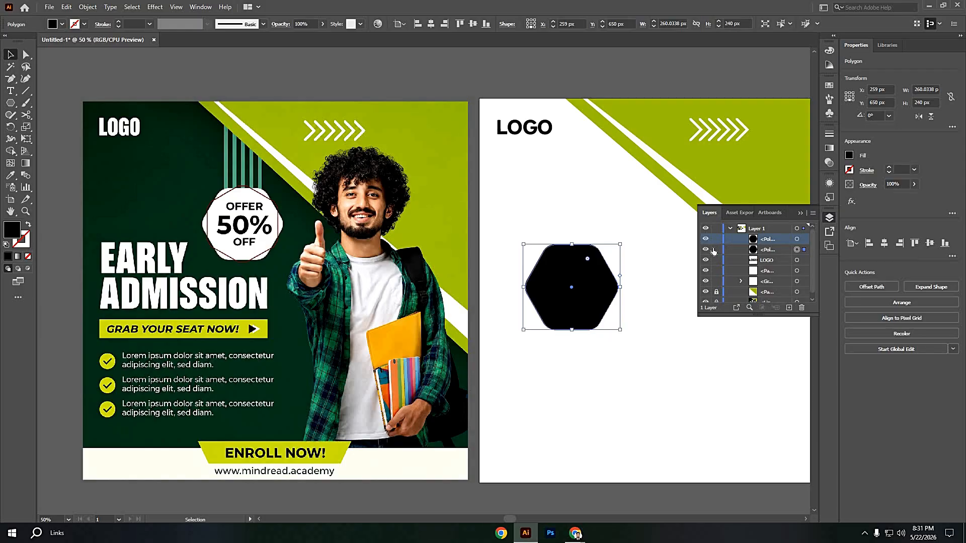
left_click(708, 250)
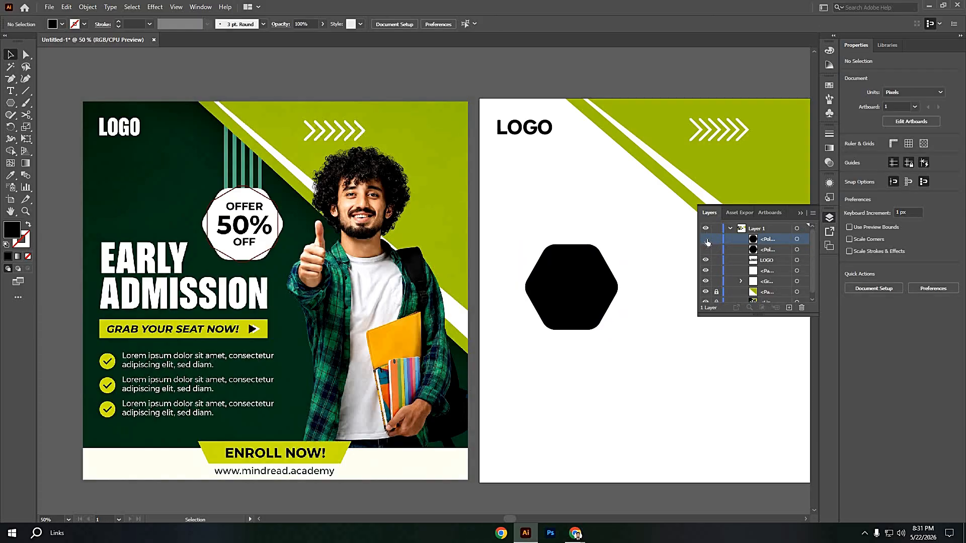
left_click(706, 240)
left_click(706, 240)
left_click(705, 240)
left_click(706, 240)
left_click(800, 214)
Step: Give the front hexagon no fill and a 1 pt red stroke, and rotate it 45°
left_click(591, 286)
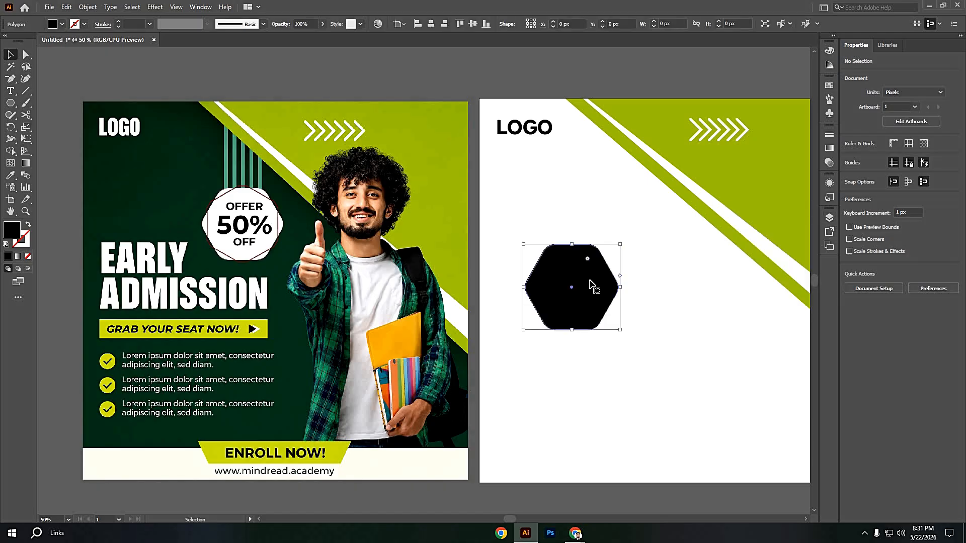
left_click(29, 226)
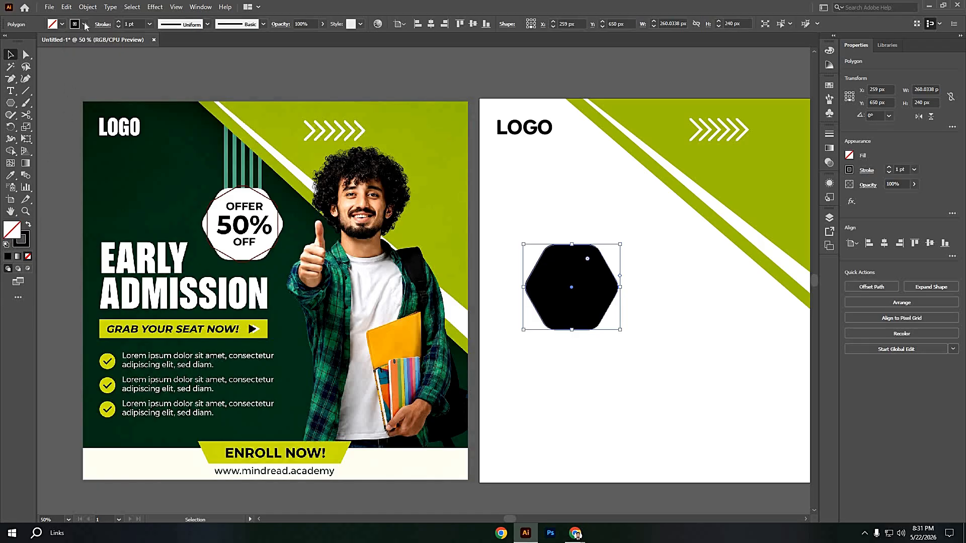
left_click(85, 24)
left_click(34, 40)
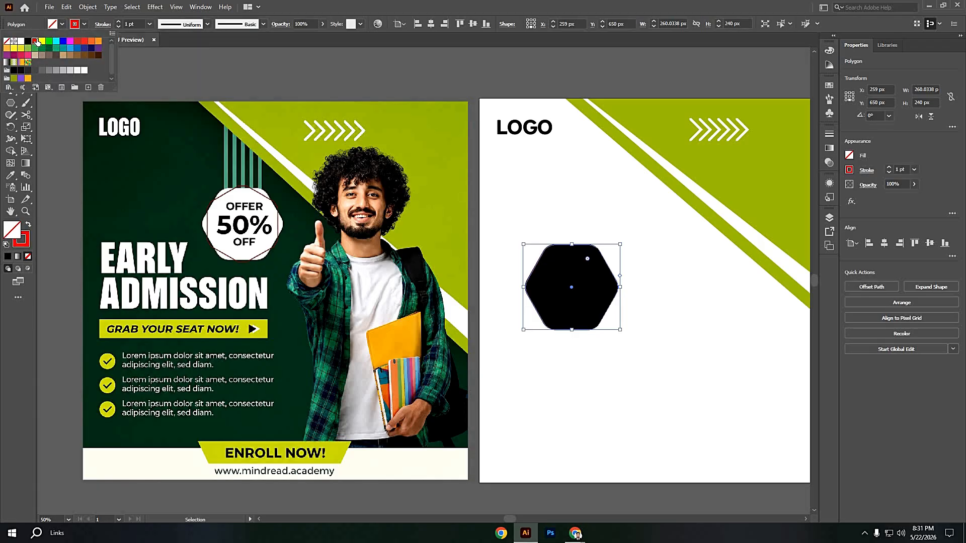
left_click(629, 231)
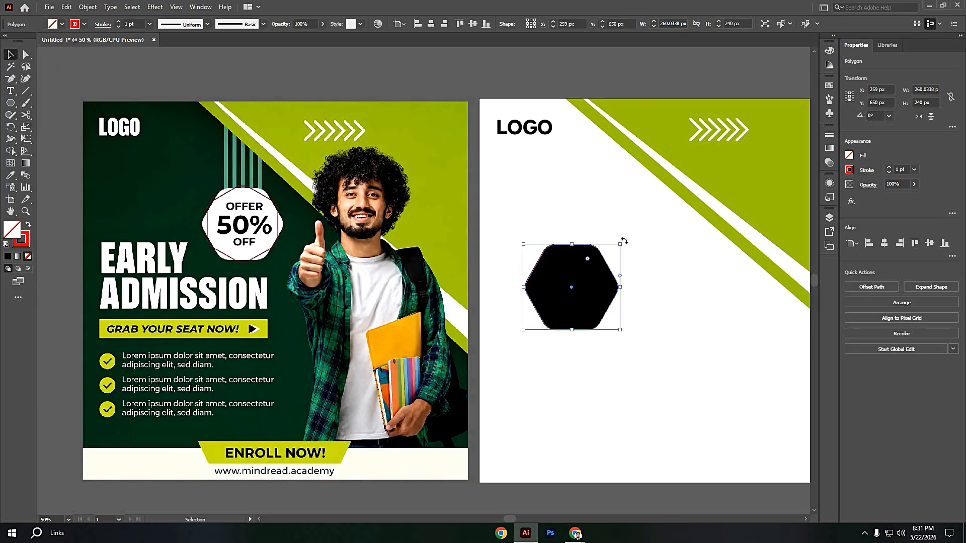
left_click_drag(624, 241, 582, 217)
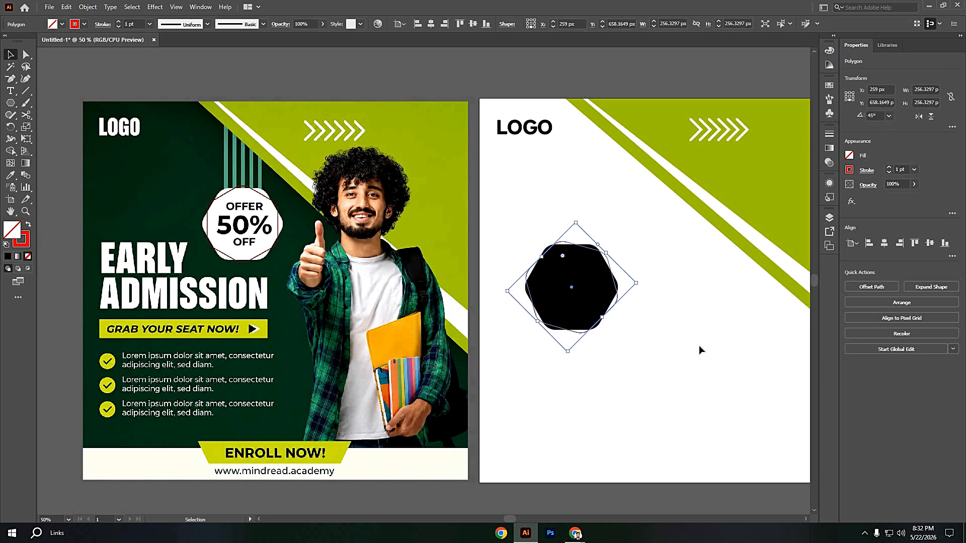
left_click(699, 346)
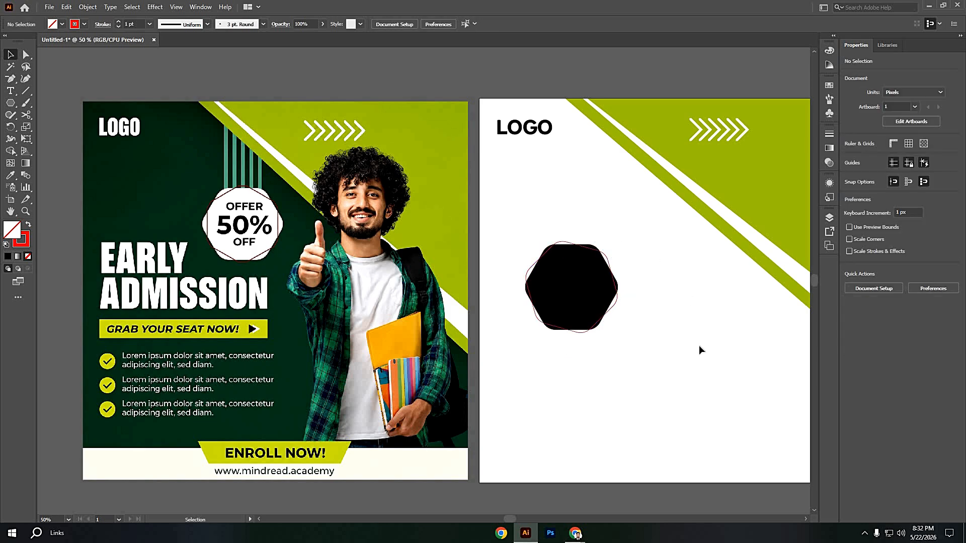
Step: Fill the back hexagon with the white sampled from the reference flyer's offer badge
left_click(586, 296)
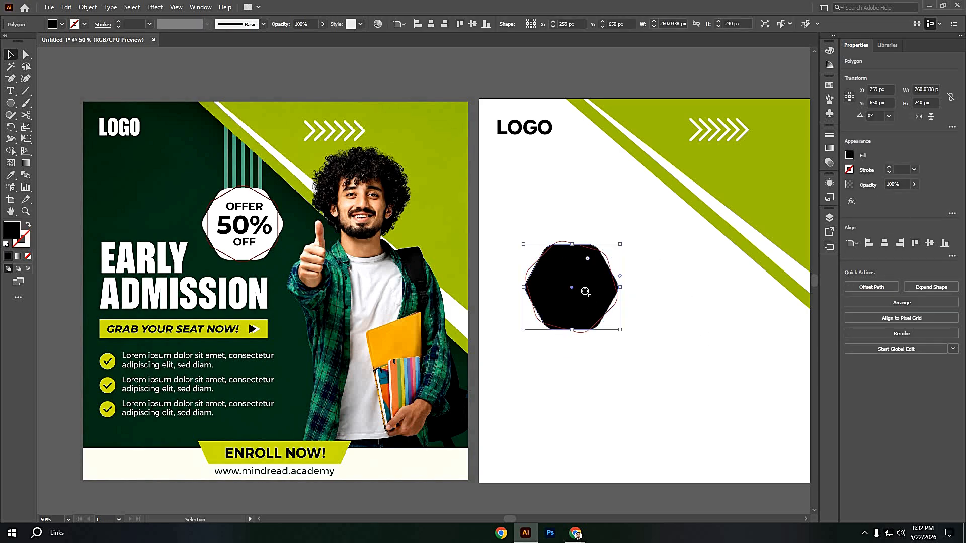
key("i")
left_click(267, 205)
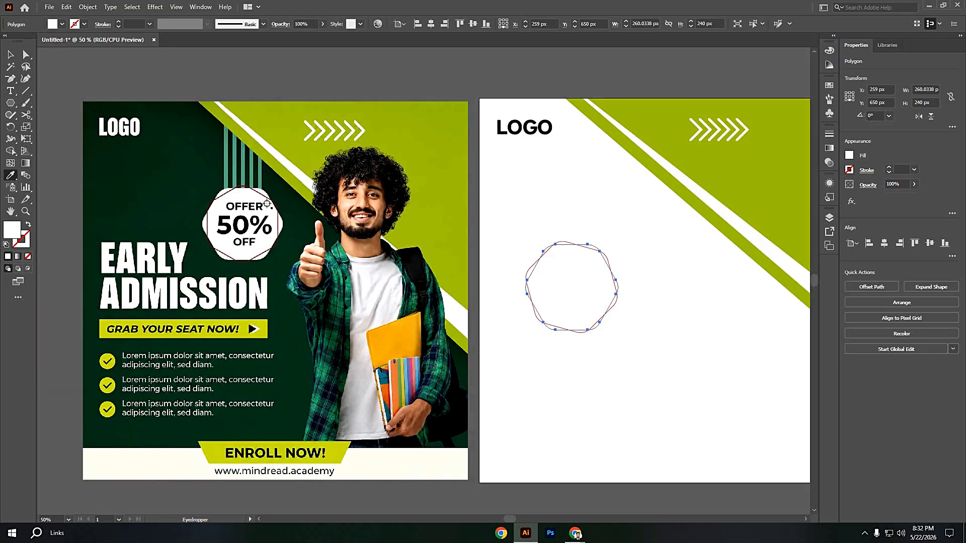
left_click(10, 55)
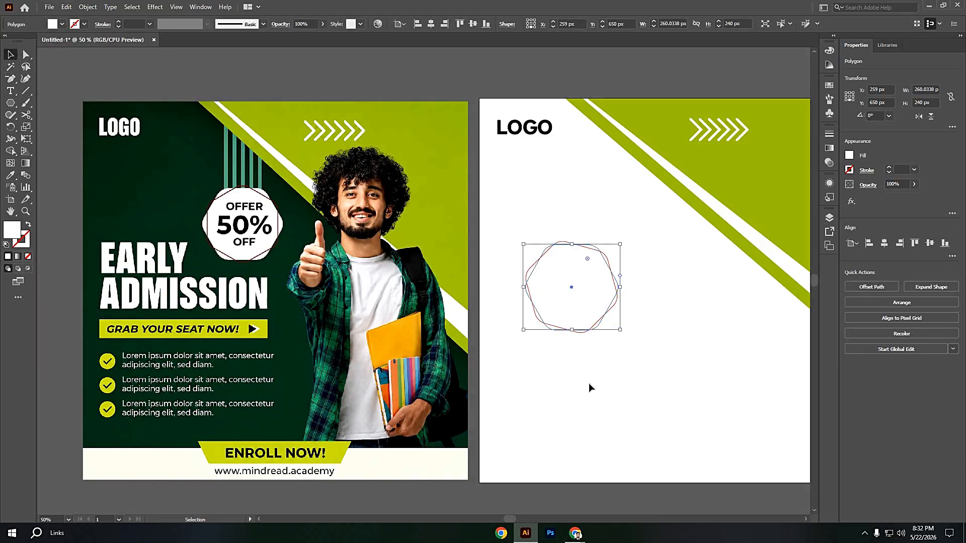
left_click(588, 382)
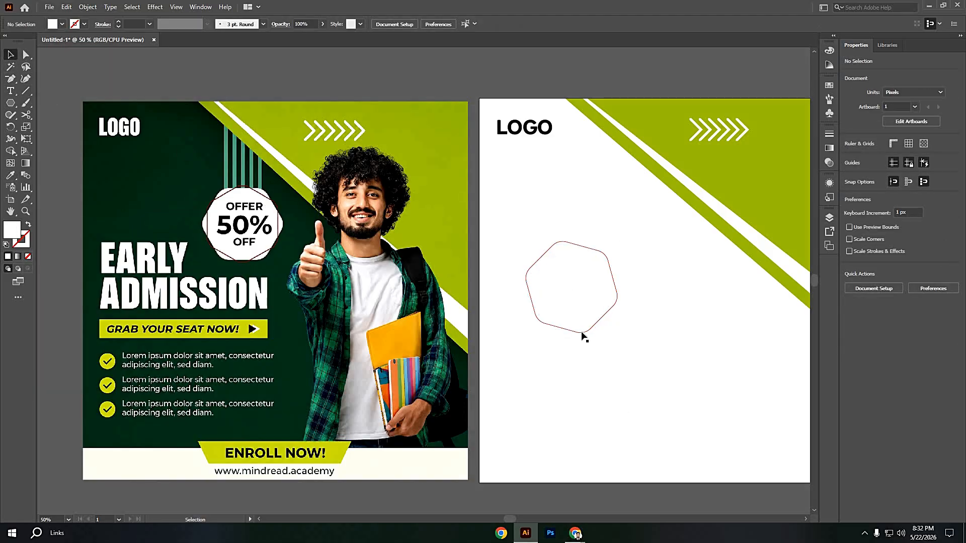
Step: Group the two hexagons and move the badge onto the green corner, below the chevrons
left_click_drag(572, 378, 563, 233)
key("ctrl+g")
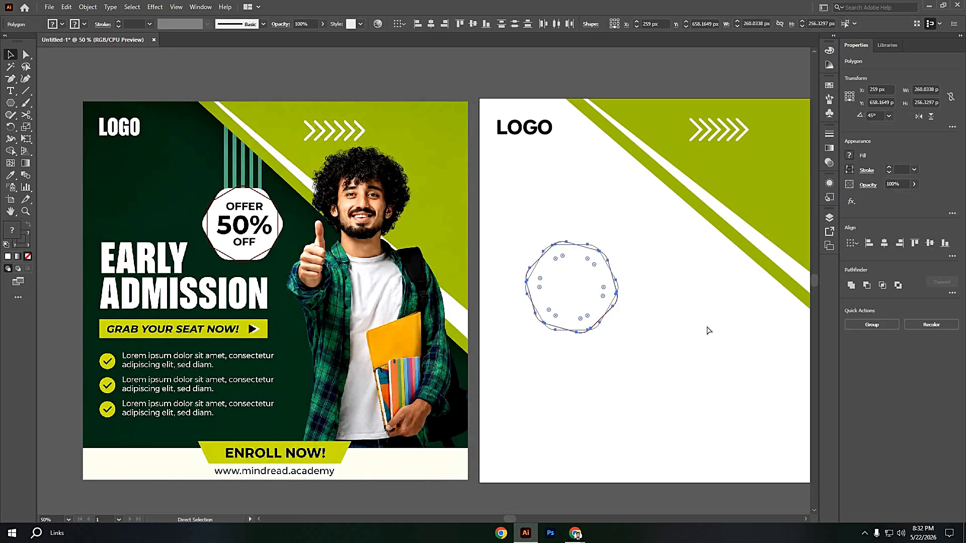
scroll(710, 338, "down", 2)
left_click_drag(642, 356, 568, 368)
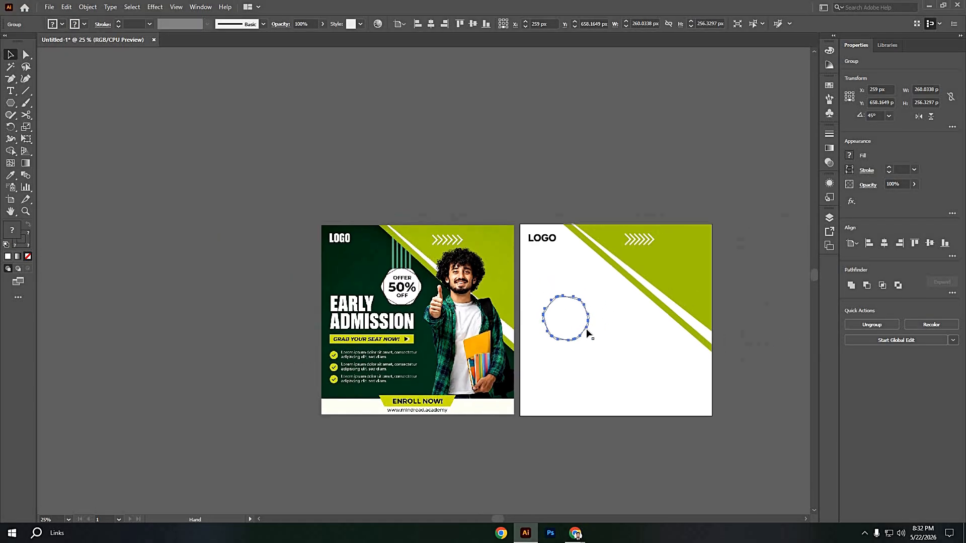
left_click_drag(689, 271, 705, 269)
left_click(634, 340)
left_click_drag(620, 346, 609, 349)
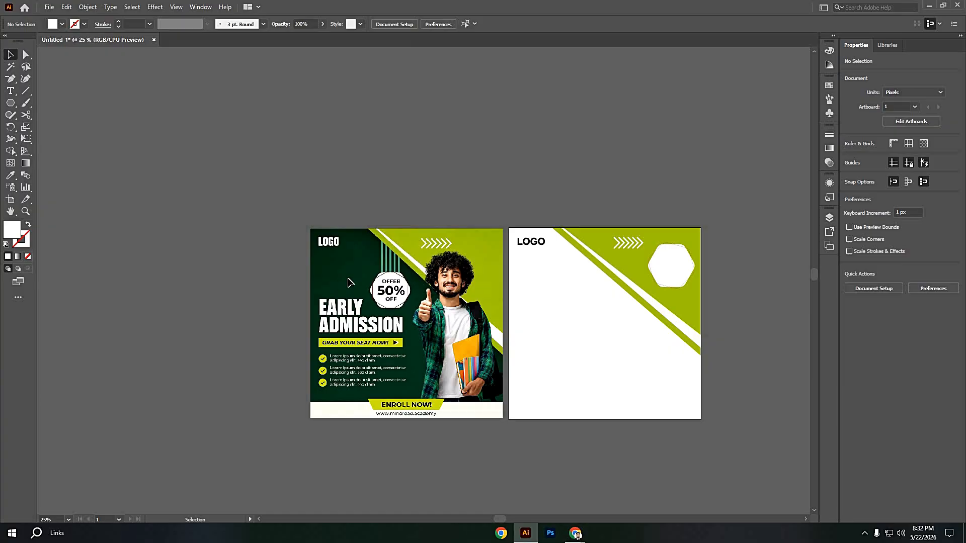
Step: Draw a 1080 x 980 px rectangle across the artboard's full width and nudge it up against the top edge
left_click_drag(13, 105, 45, 102)
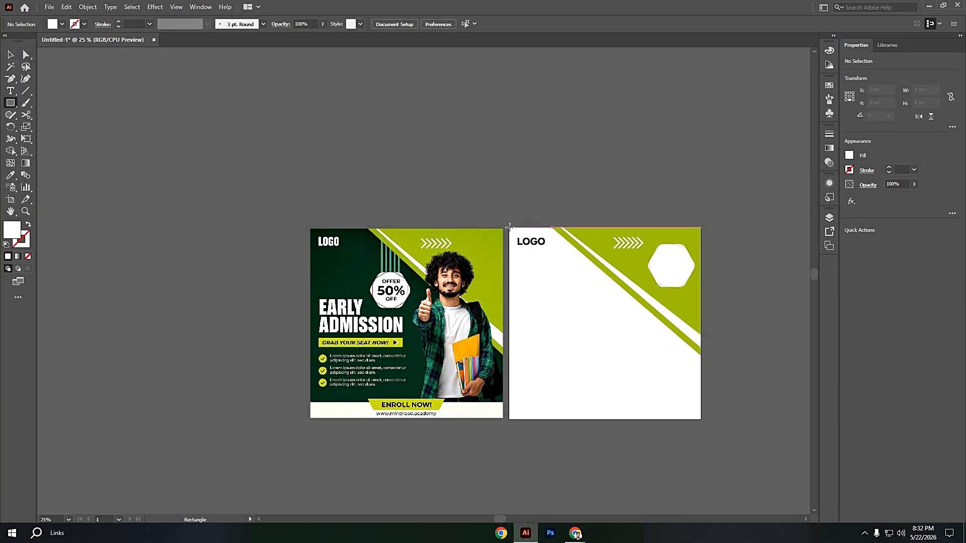
left_click_drag(509, 229, 702, 404)
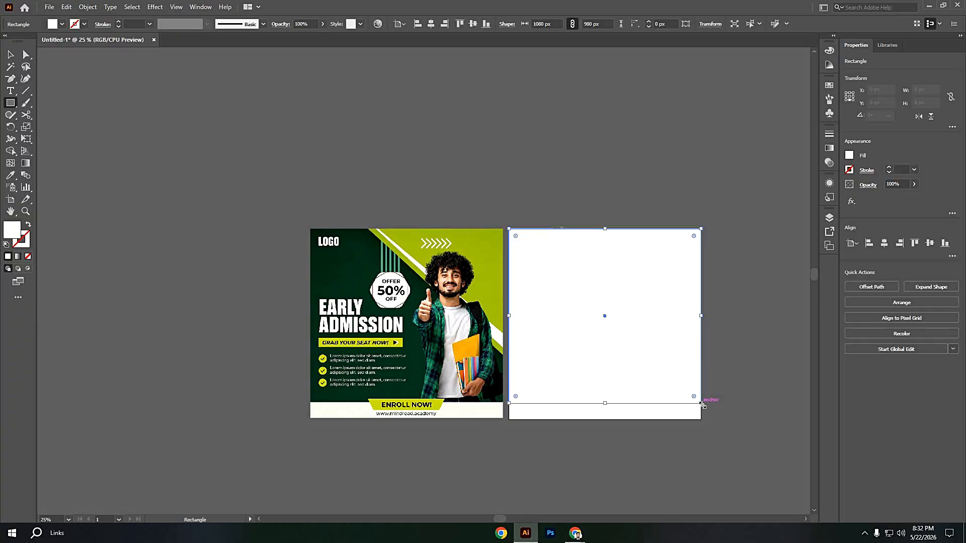
key("Up")
key("Up")
key("Up")
key("Up")
key("Up")
key("Up")
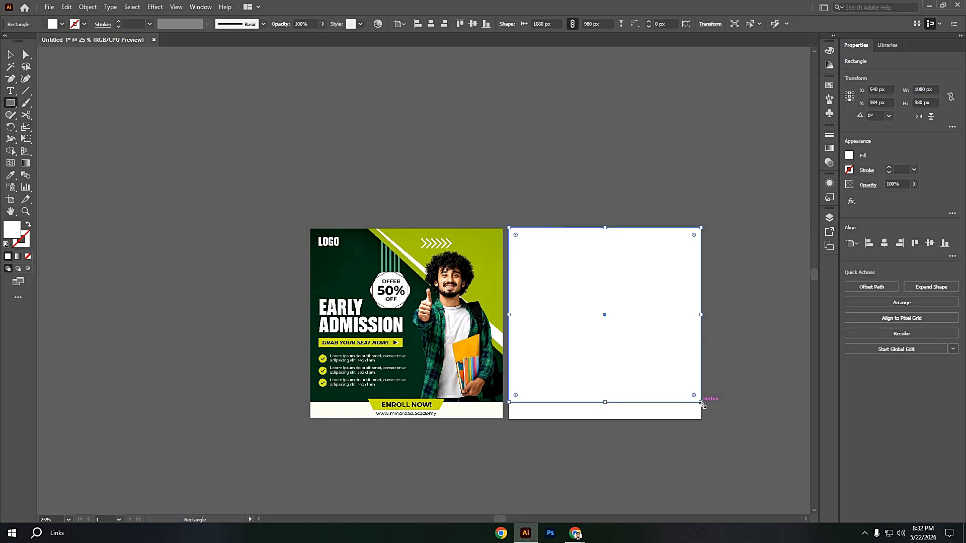
Step: Fill the large rectangle with the dark green sampled from the reference flyer's background, then clear the selection
left_click(10, 55)
left_click(692, 213)
left_click(624, 293)
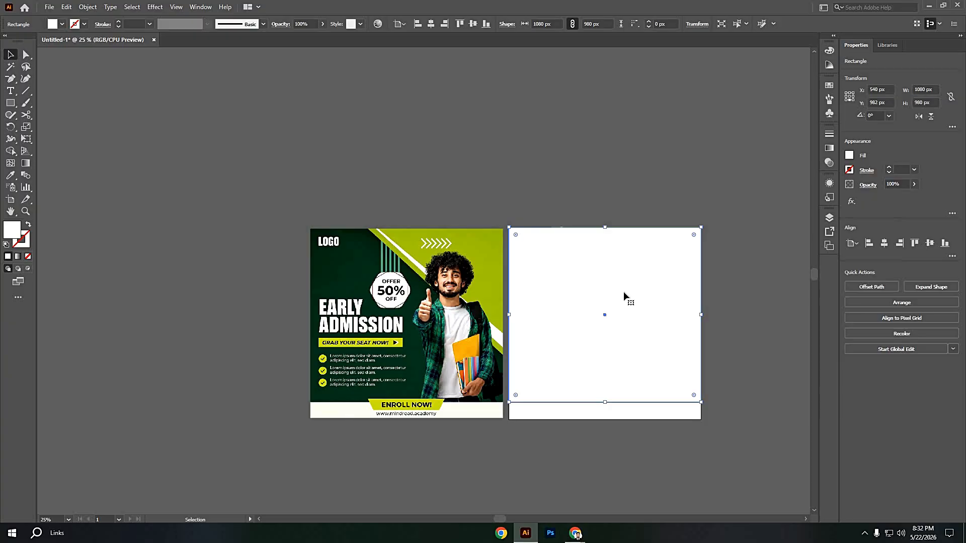
key("i")
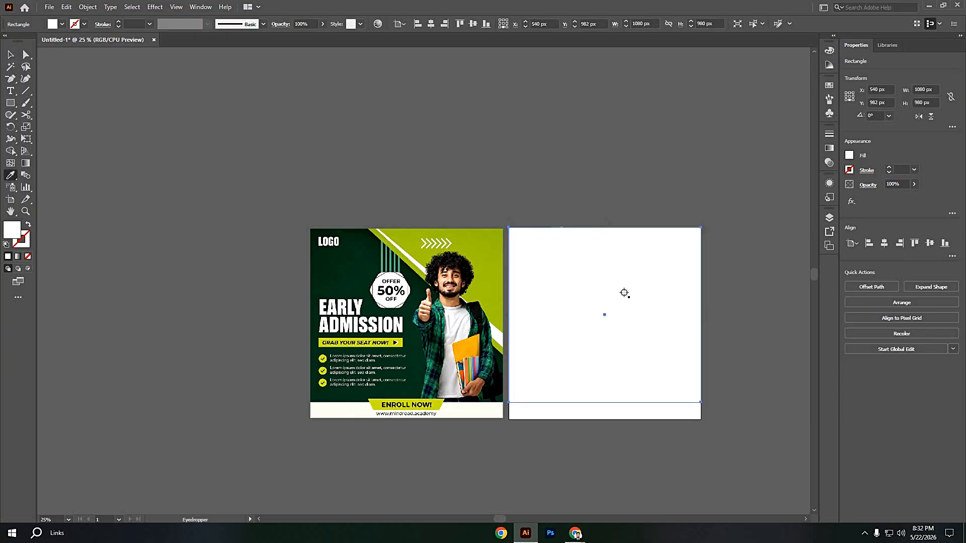
left_click(354, 280)
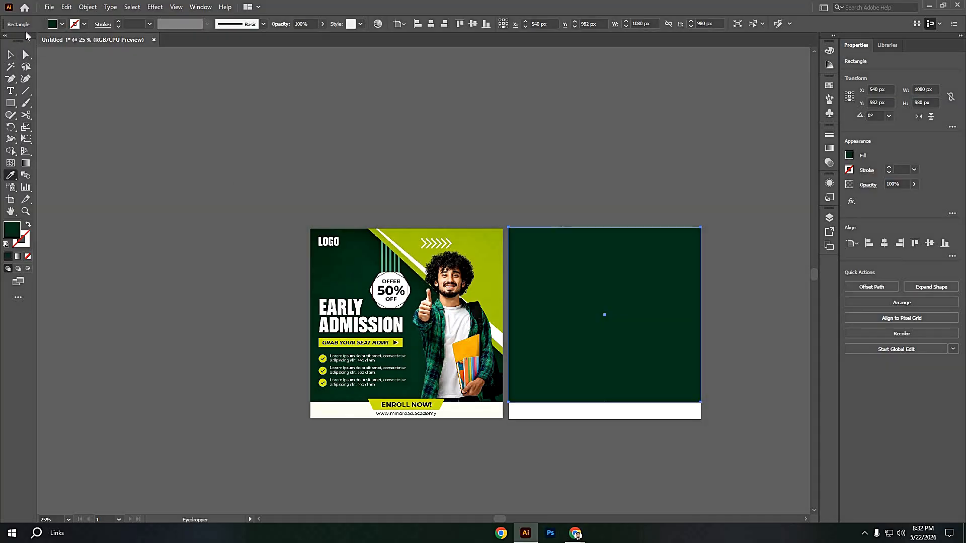
left_click(9, 57)
left_click(570, 116)
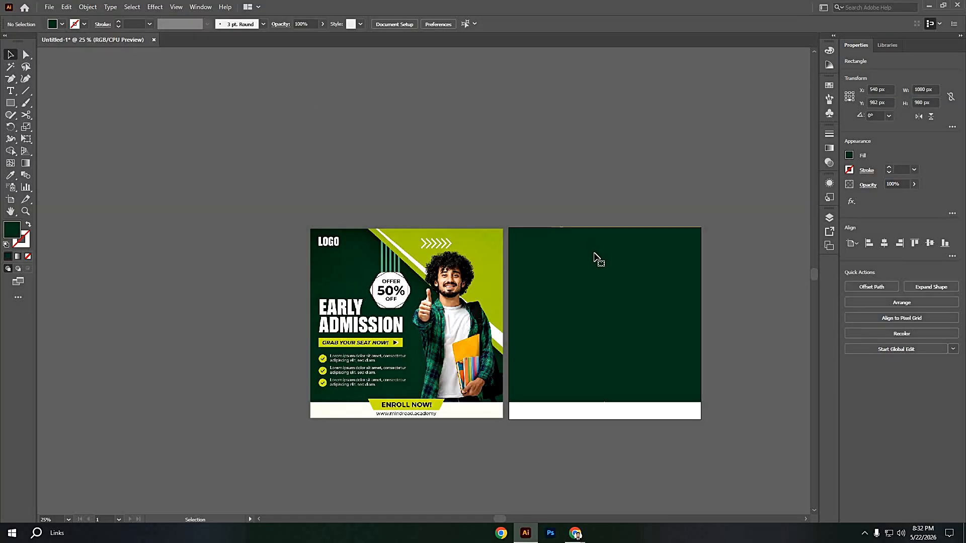
Step: Send the large dark green rectangle behind all other artwork and clear the selection
left_click(584, 280)
right_click(584, 283)
mouse_move(619, 239)
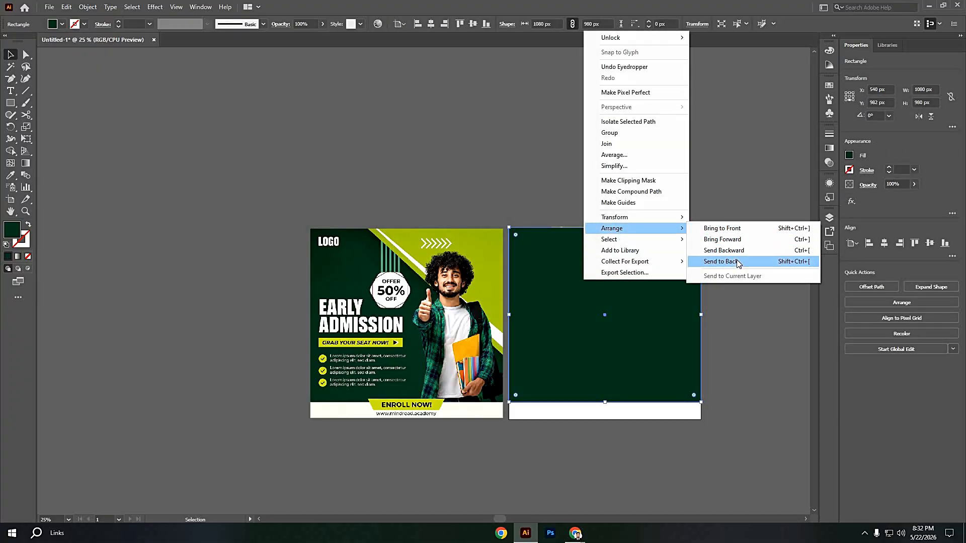
left_click(740, 263)
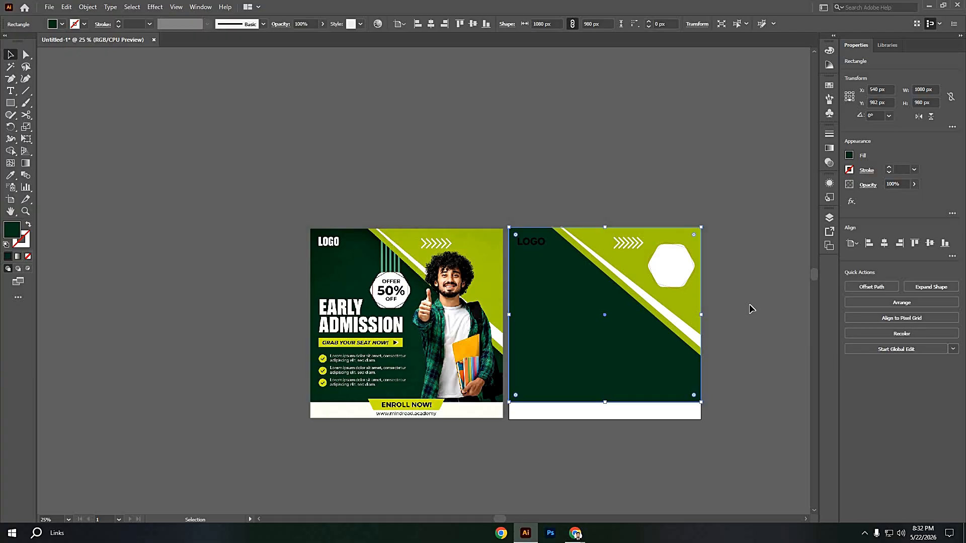
left_click(752, 308)
Step: Move the hexagon badge from the green corner onto the dark green area and ungroup its two hexagons
left_click_drag(682, 259, 587, 300)
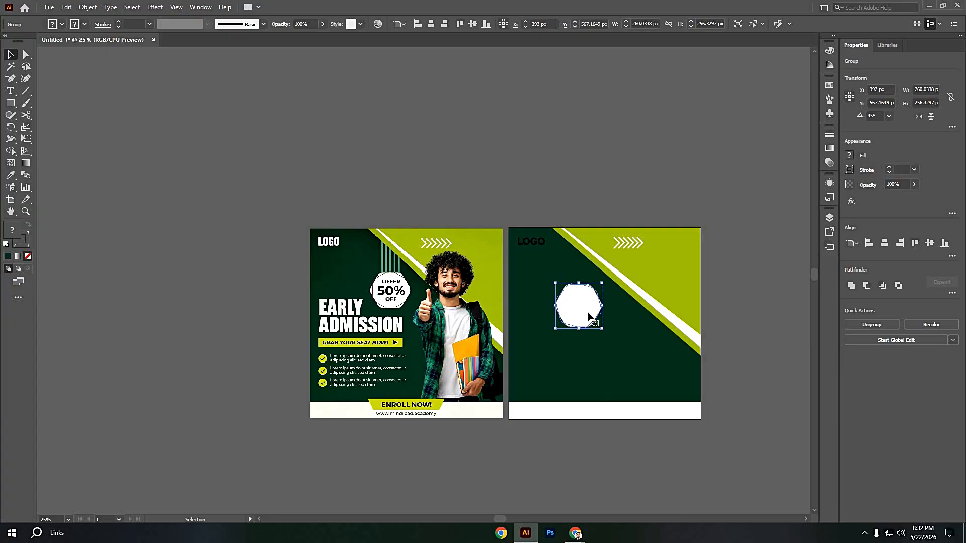
left_click(576, 305, "ctrl")
left_click(589, 316, "ctrl")
scroll(593, 322, "up", 3)
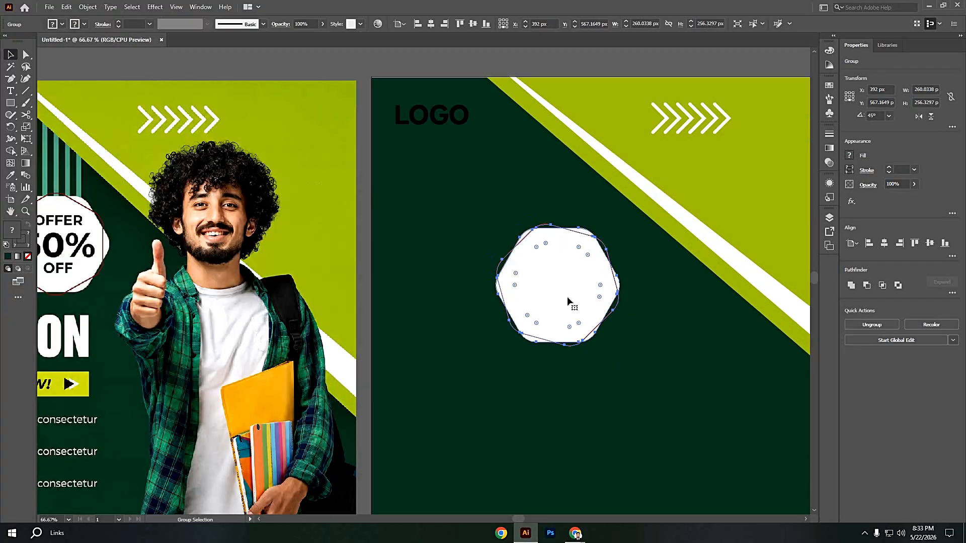
left_click_drag(567, 298, 599, 296)
left_click(669, 274)
left_click(612, 271)
right_click(605, 272)
left_click(634, 370)
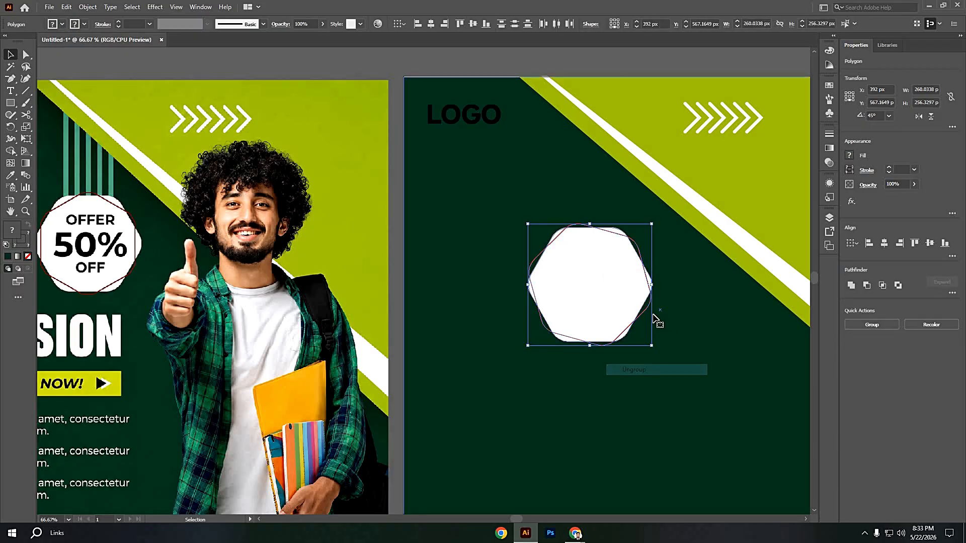
Step: Try a 5 pt stroke on the rotated outline hexagon, then reduce its weight to 3 pt
left_click(119, 22)
left_click(120, 22)
left_click(119, 22)
left_click(120, 22)
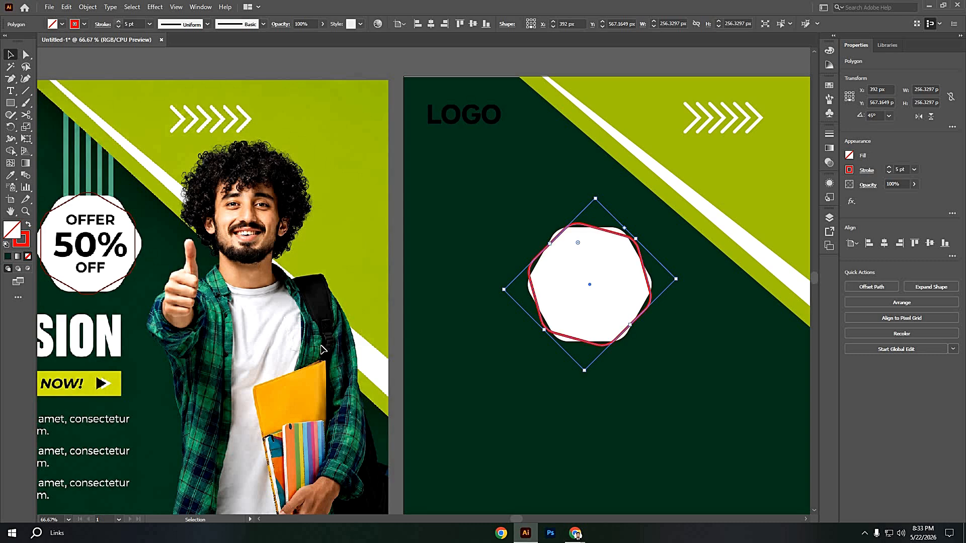
left_click(449, 407)
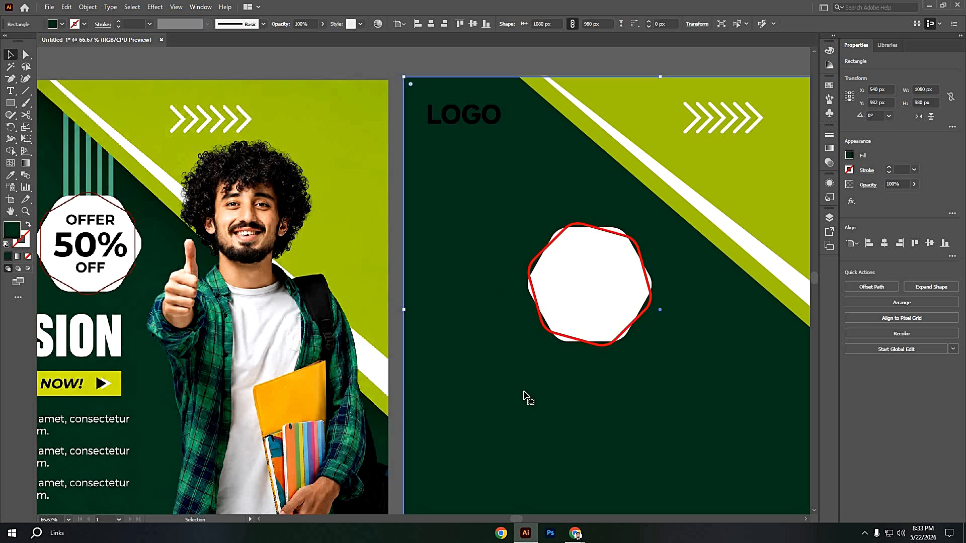
left_click(587, 340)
left_click(599, 345)
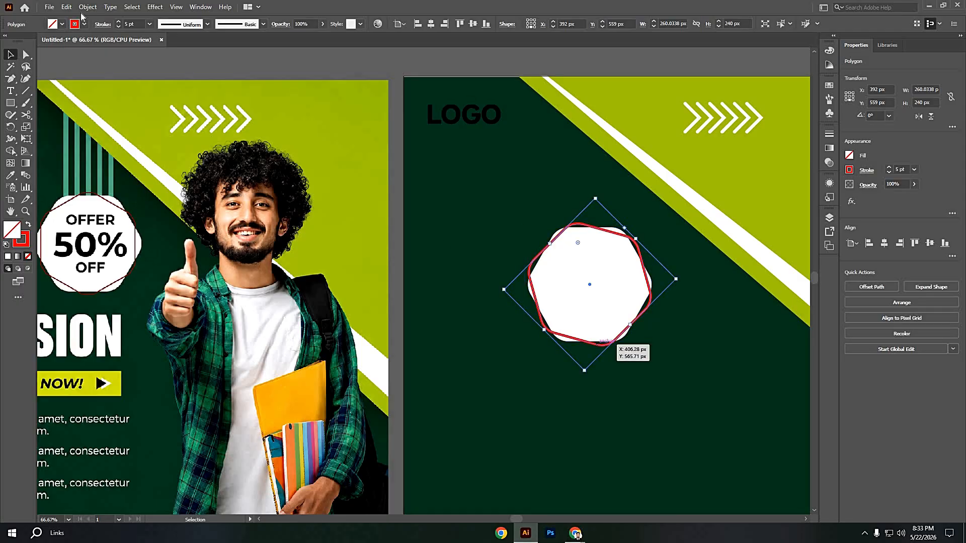
left_click(119, 26)
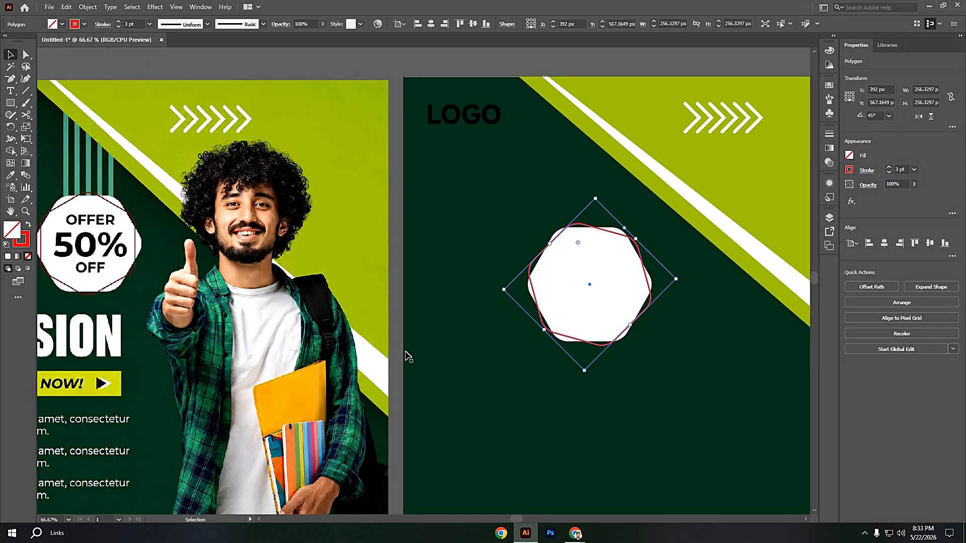
left_click(85, 25)
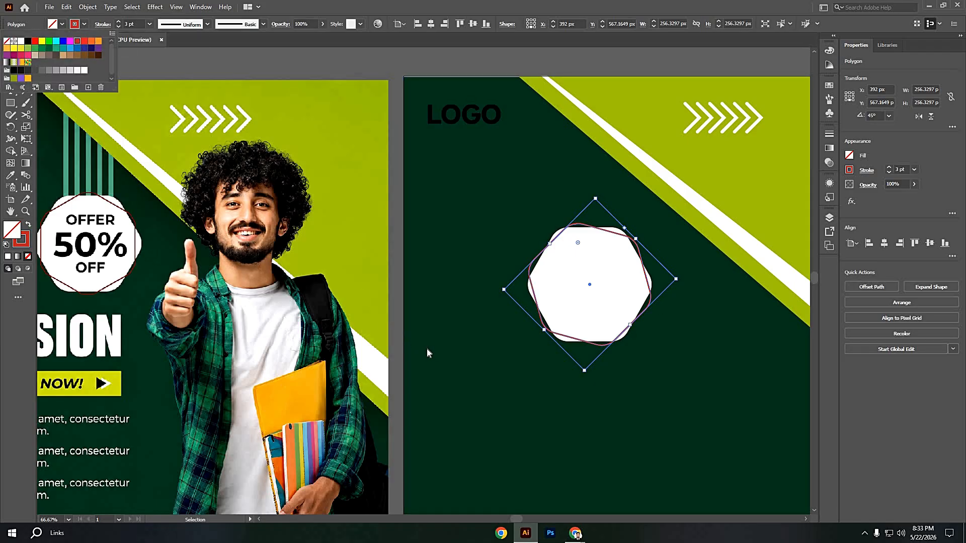
left_click(440, 356)
left_click(446, 349)
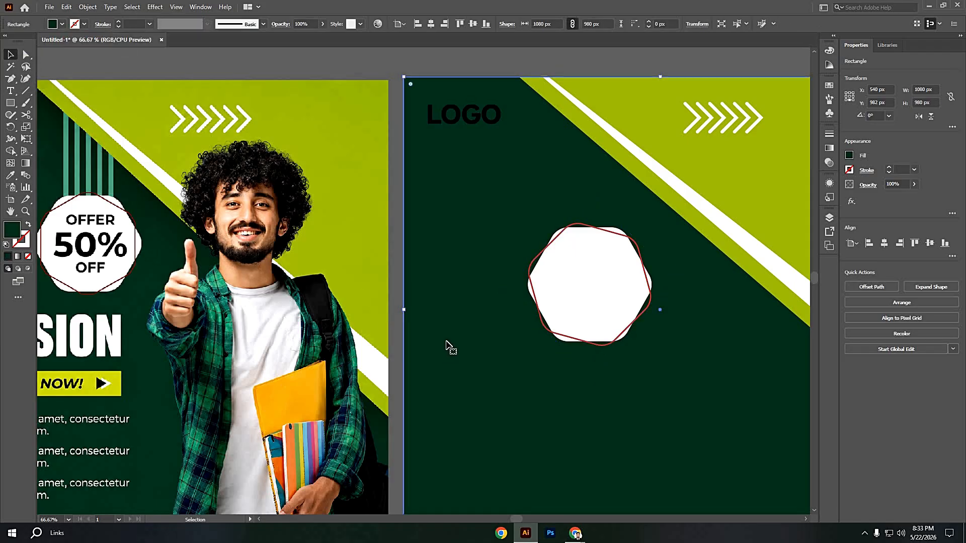
Step: Give the outline hexagon the dark red sampled from the reference badge's outline as its stroke, leaving it without a fill
left_click(537, 300)
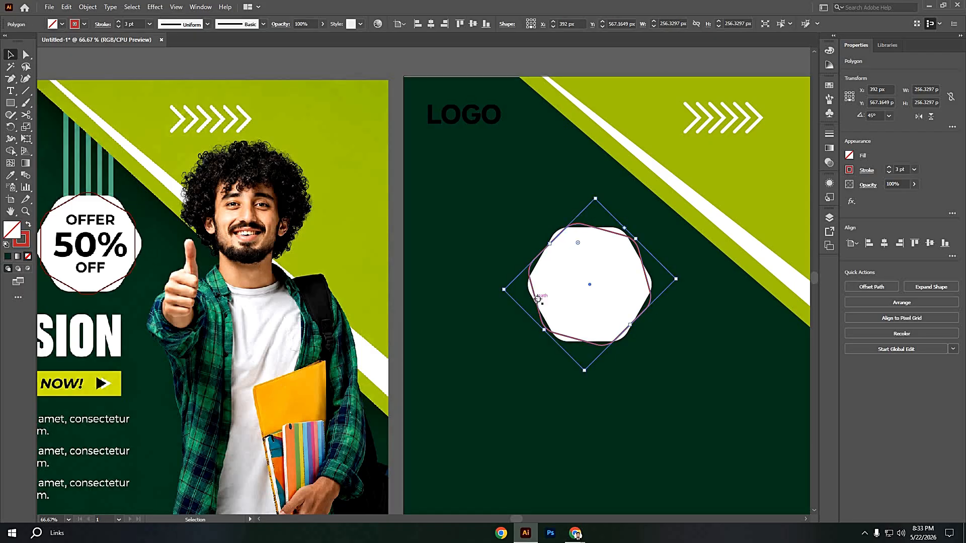
key("i")
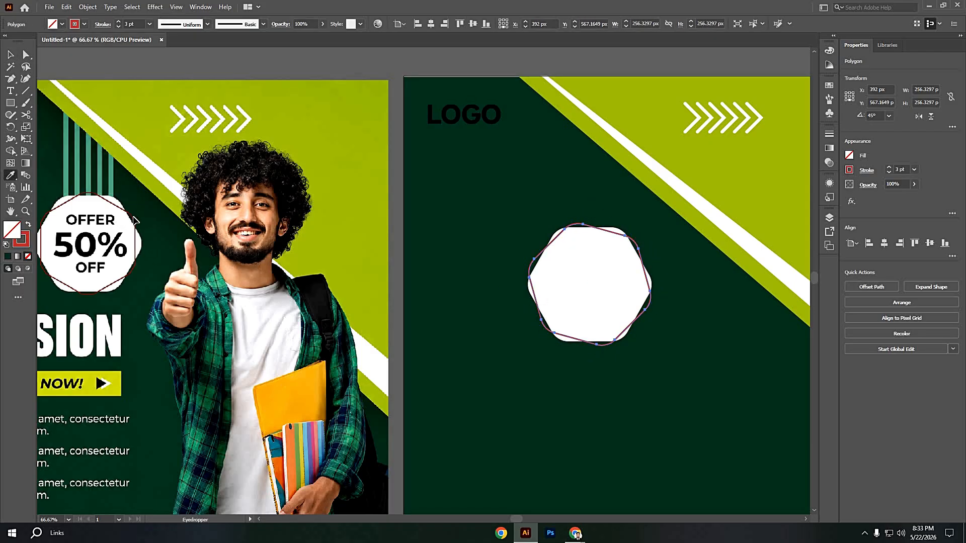
scroll(131, 224, "up", 6)
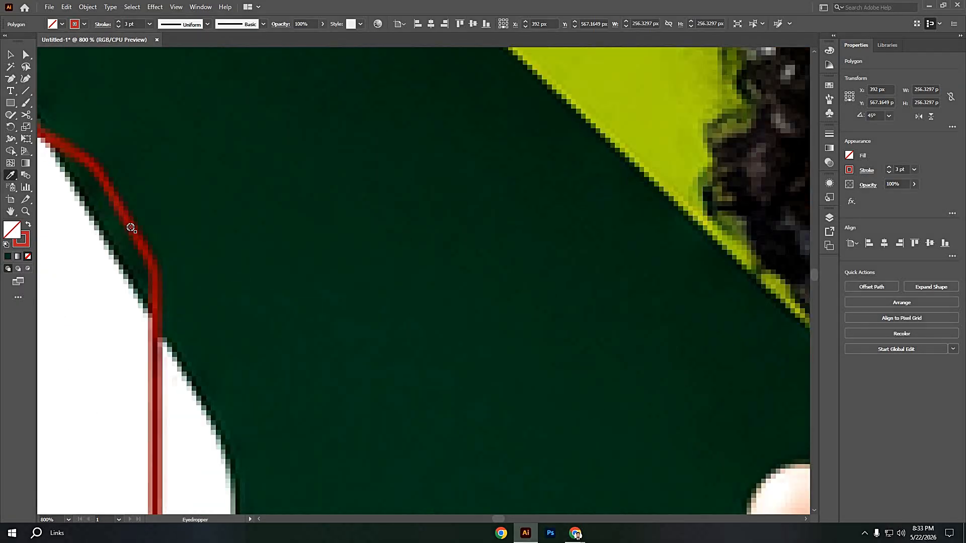
left_click(130, 227)
scroll(130, 226, "down", 9)
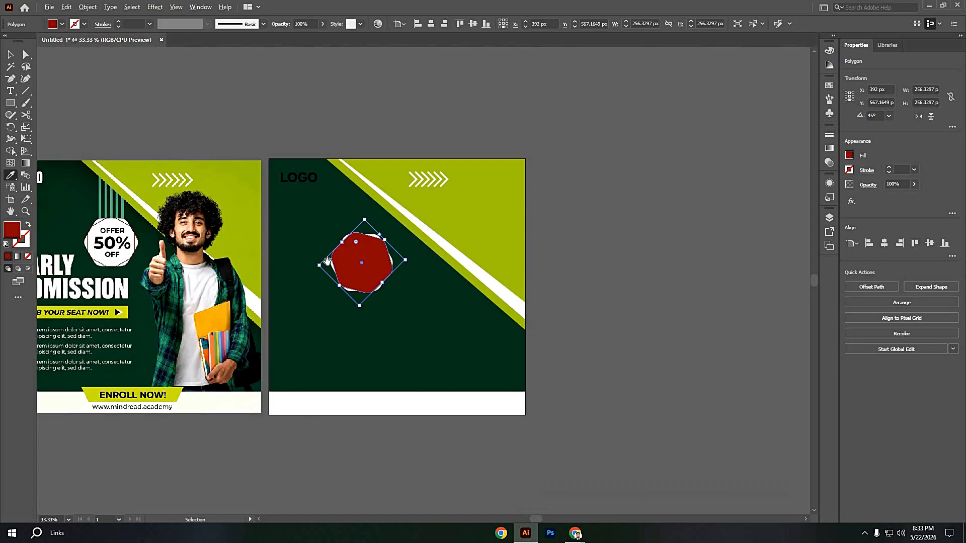
left_click_drag(280, 275, 232, 288)
key("shift+x")
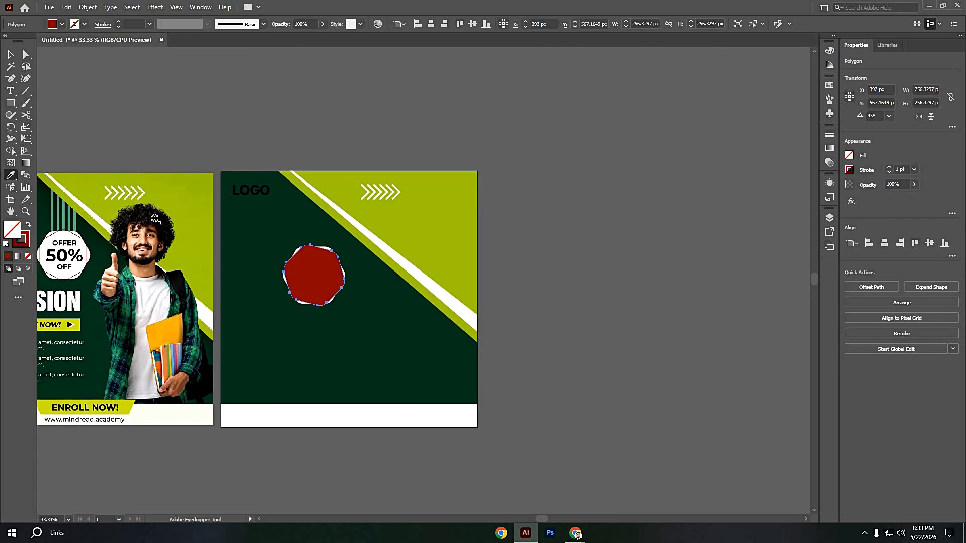
Step: Thicken the dark red hexagon outline by several points and clear the selection
left_click(118, 21)
left_click(118, 21)
left_click(118, 22)
left_click_drag(176, 108, 243, 110)
left_click(118, 21)
key("v")
left_click(370, 330)
key("a")
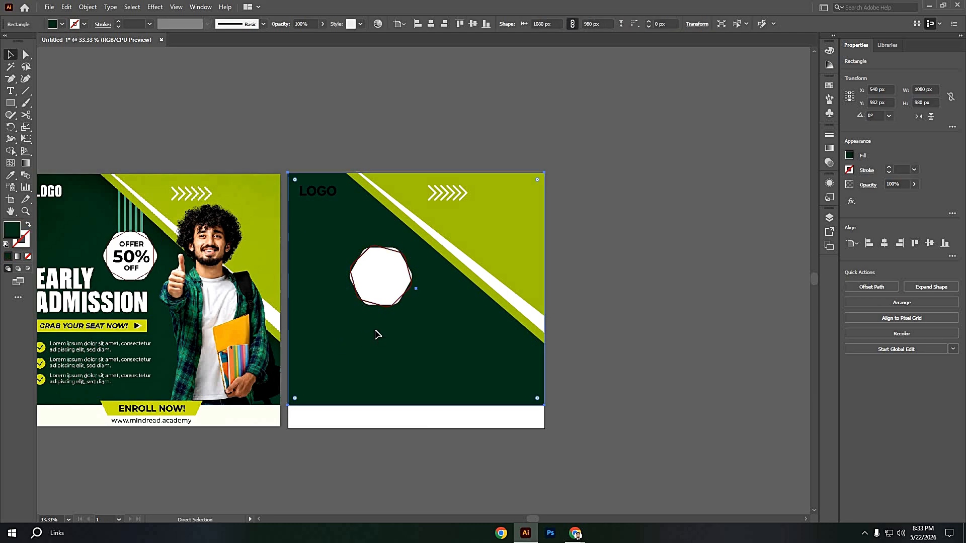
key("ctrl+shift+a")
Step: Group the two hexagons and move the badge slightly lower on the dark green area
left_click(377, 282)
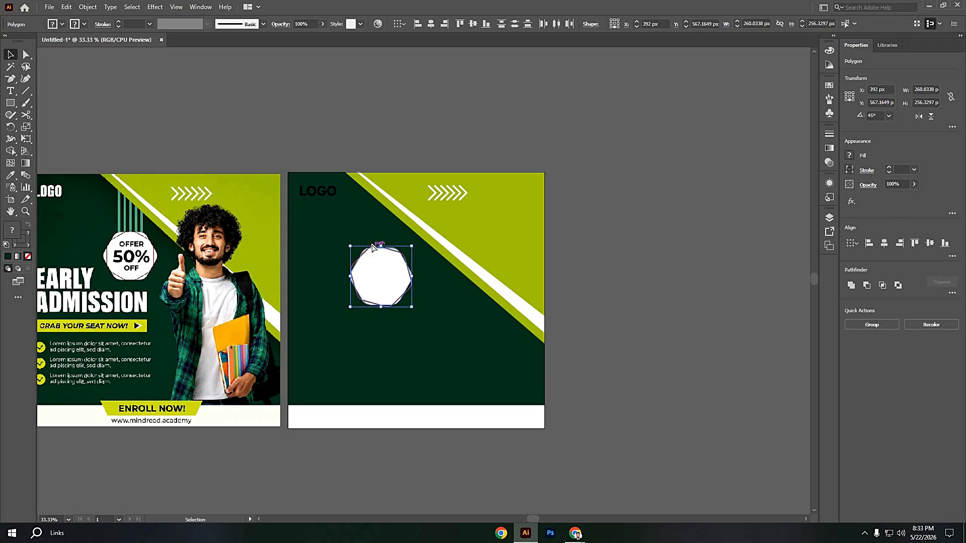
left_click_drag(388, 288, 387, 307)
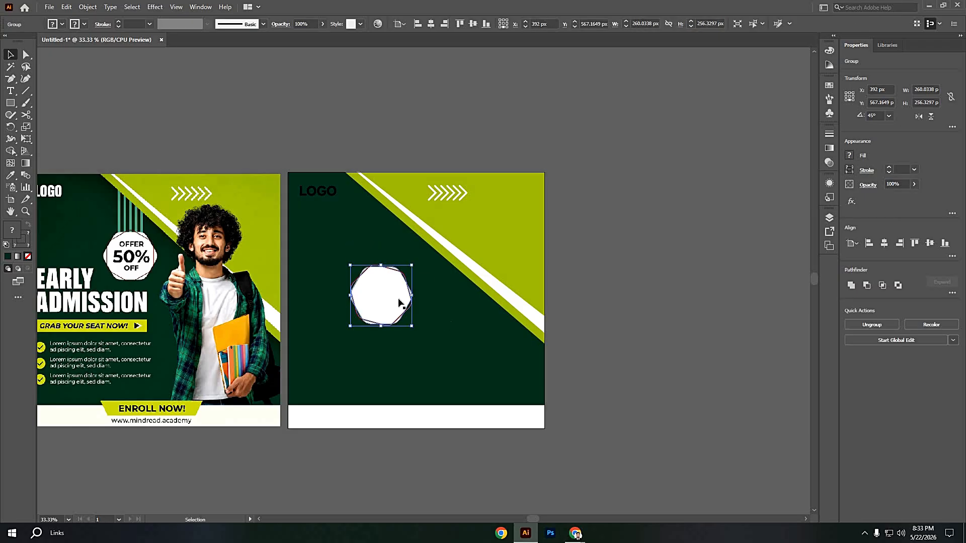
key("ctrl+shift+a")
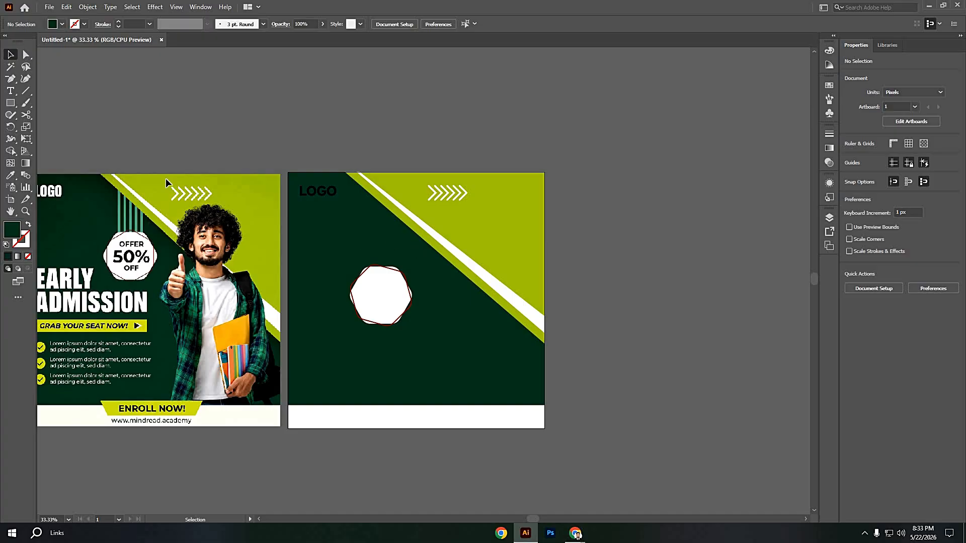
Step: Draw a narrow vertical rectangle of 17 x 261 px above the badge, overlapping its upper part
left_click_drag(10, 102, 41, 105)
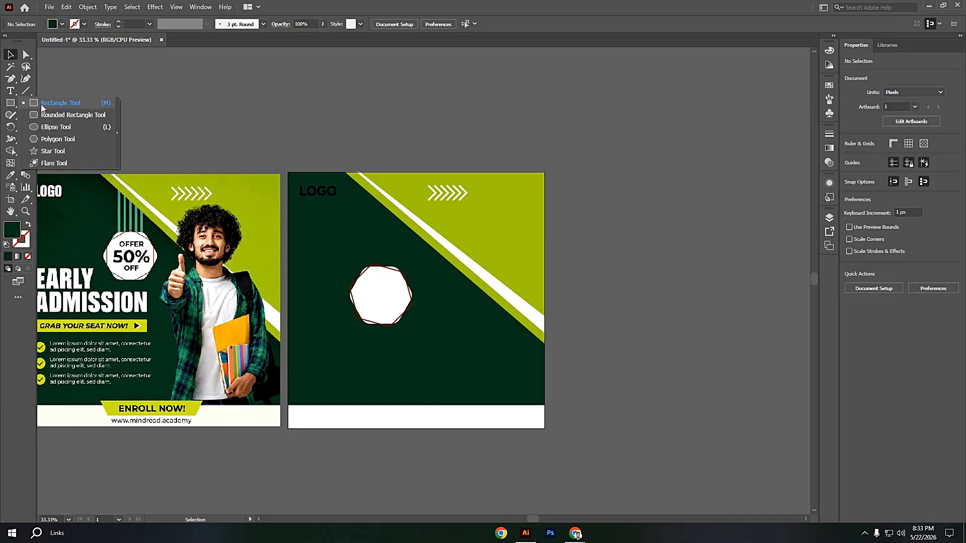
left_click(40, 103)
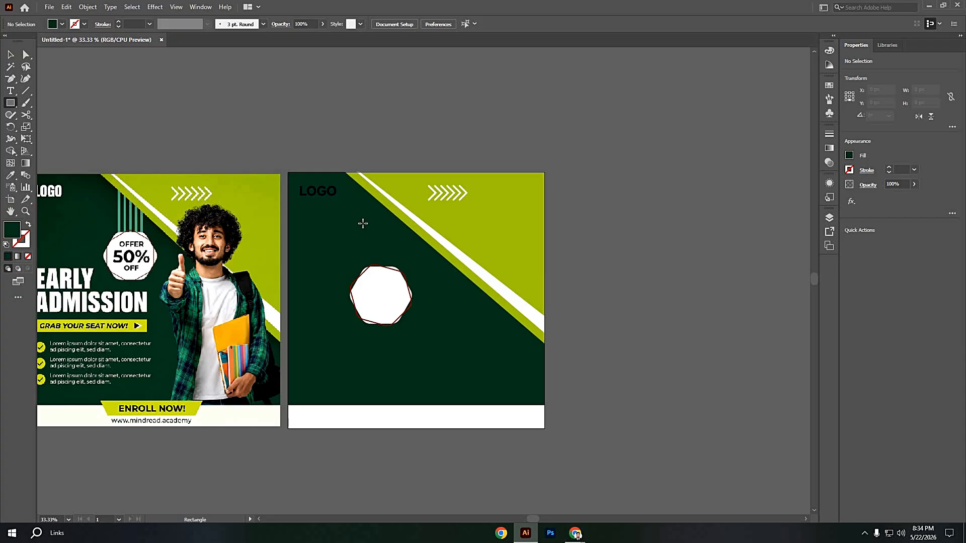
left_click_drag(363, 224, 367, 285)
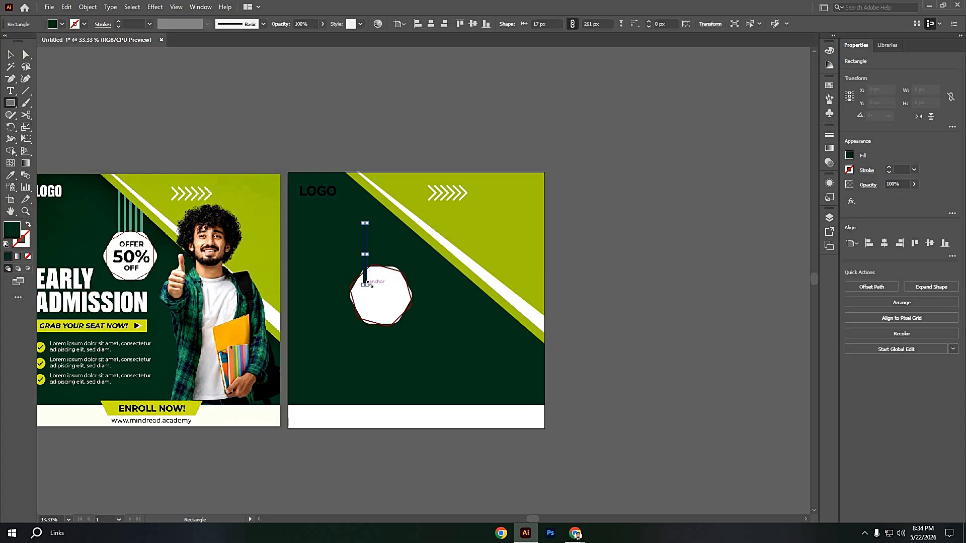
key("v")
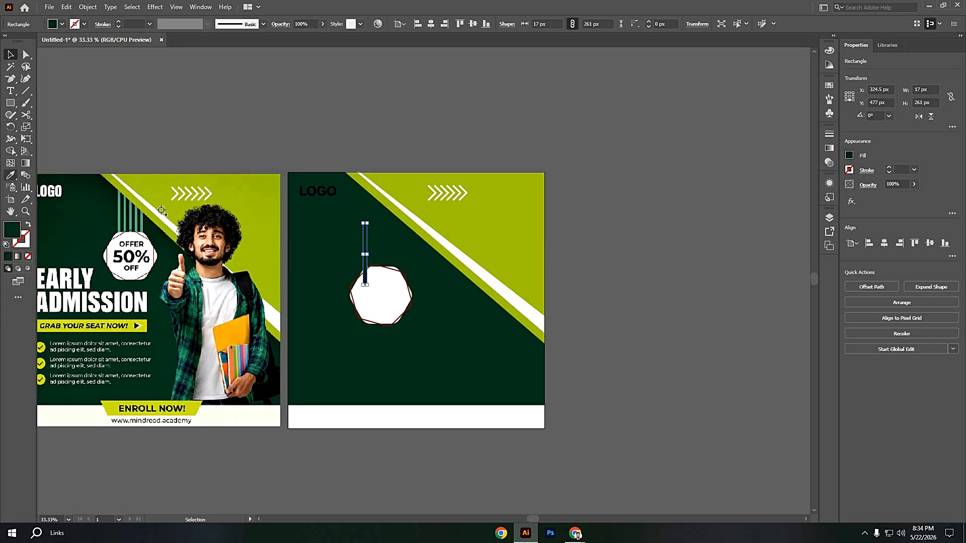
Step: Fill the narrow bar with the teal green sampled from the stripes above the reference badge, then clear the selection
left_click(10, 175)
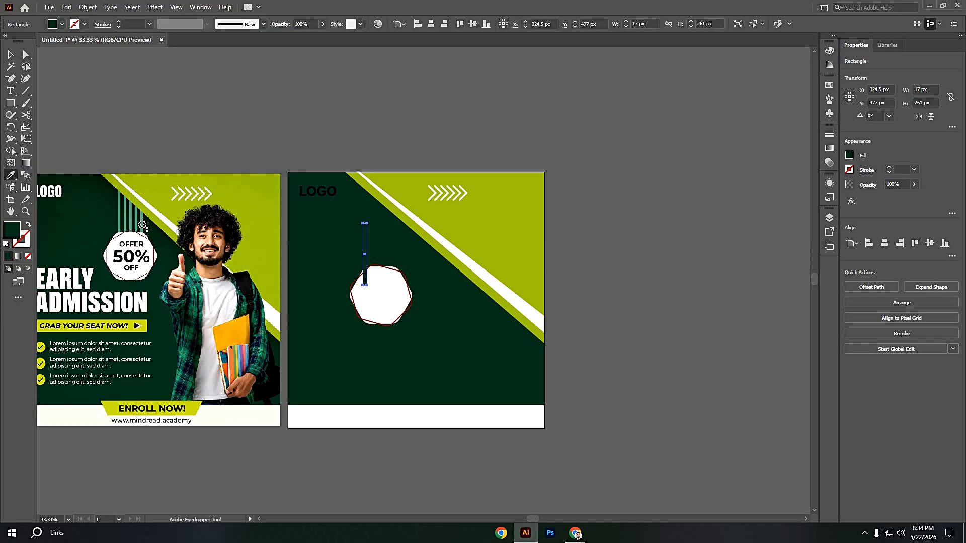
left_click(142, 225)
left_click(342, 304)
scroll(342, 304, "up", 1)
scroll(331, 298, "down", 1)
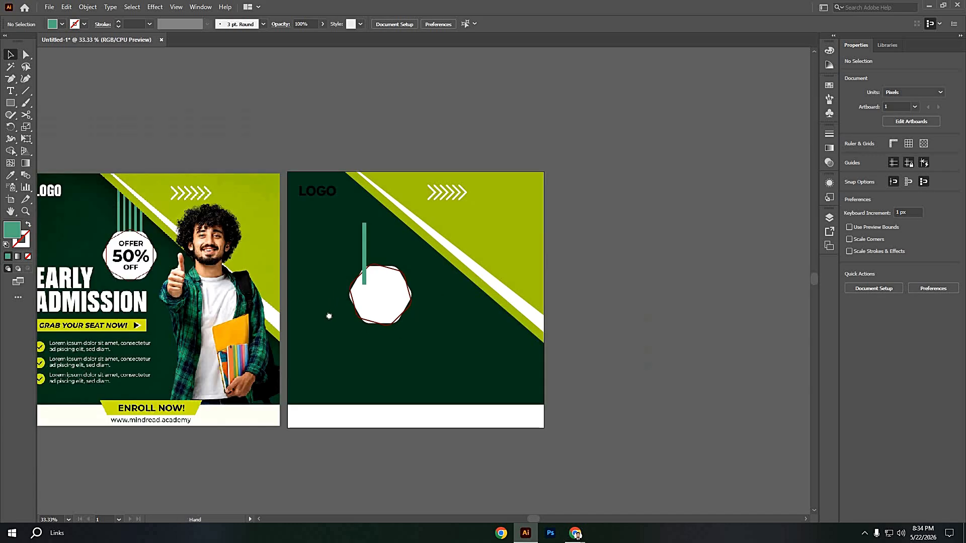
scroll(330, 316, "up", 1)
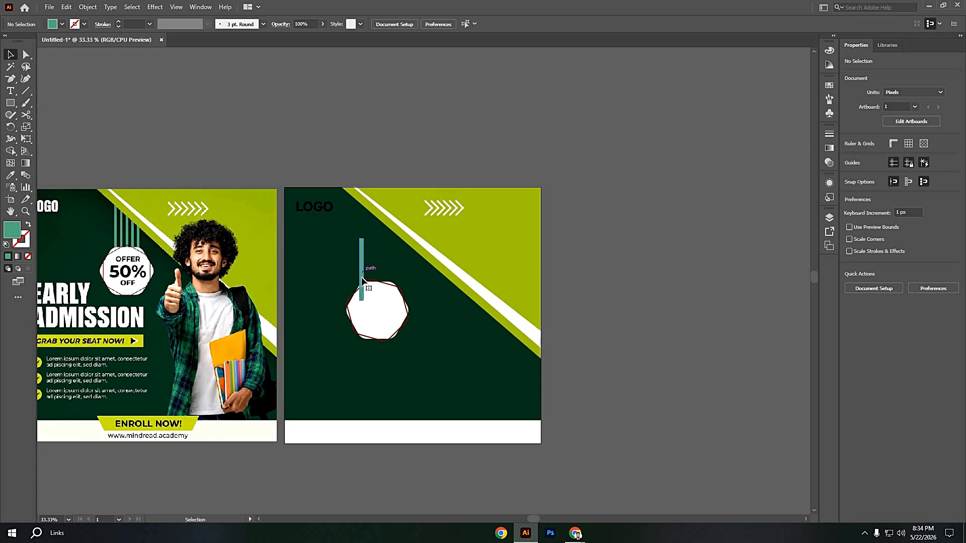
Step: Copy the teal bar 36 px to its right and repeat the copy to make a row of five evenly spaced bars
left_click(362, 279)
left_click_drag(363, 281, 374, 286)
key("shift")
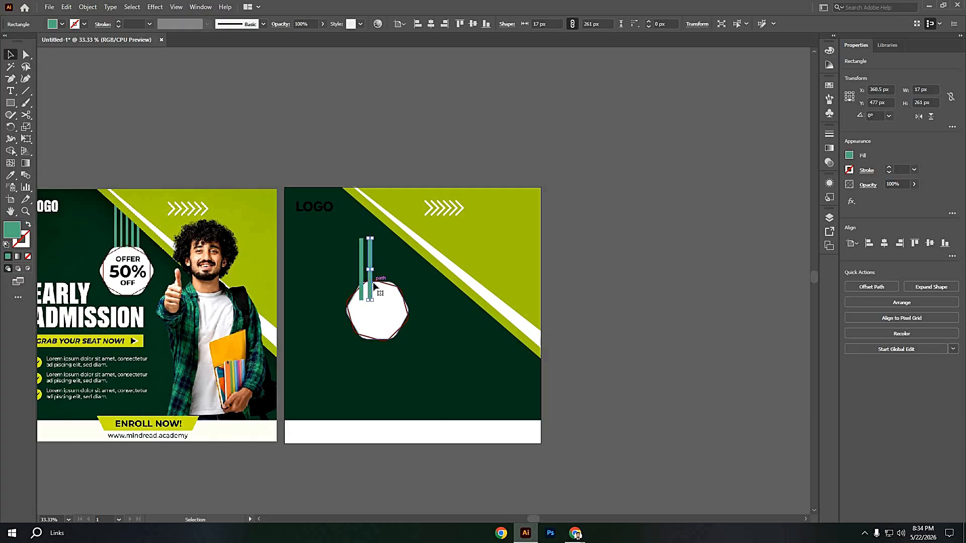
key("a")
key("ctrl+d")
key("ctrl+d")
key("ctrl+d")
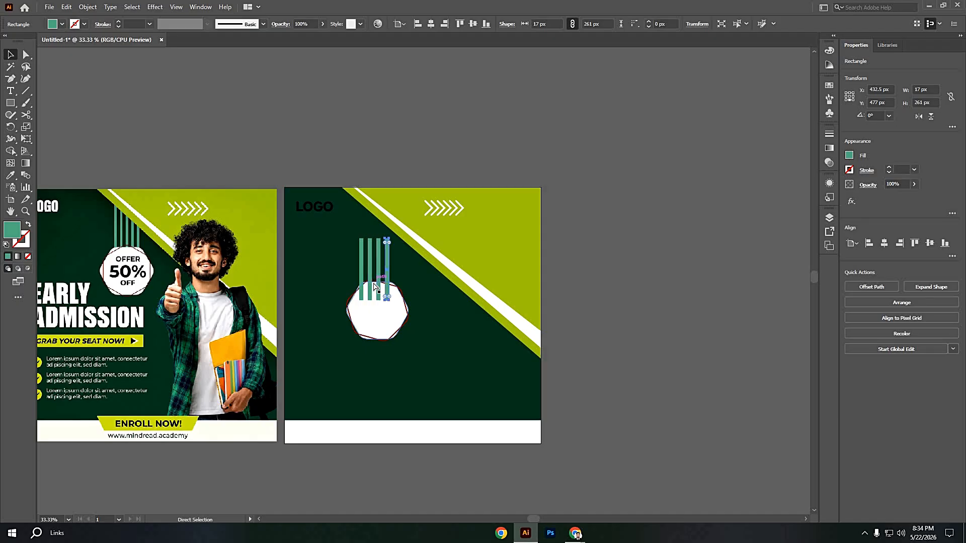
left_click(416, 282)
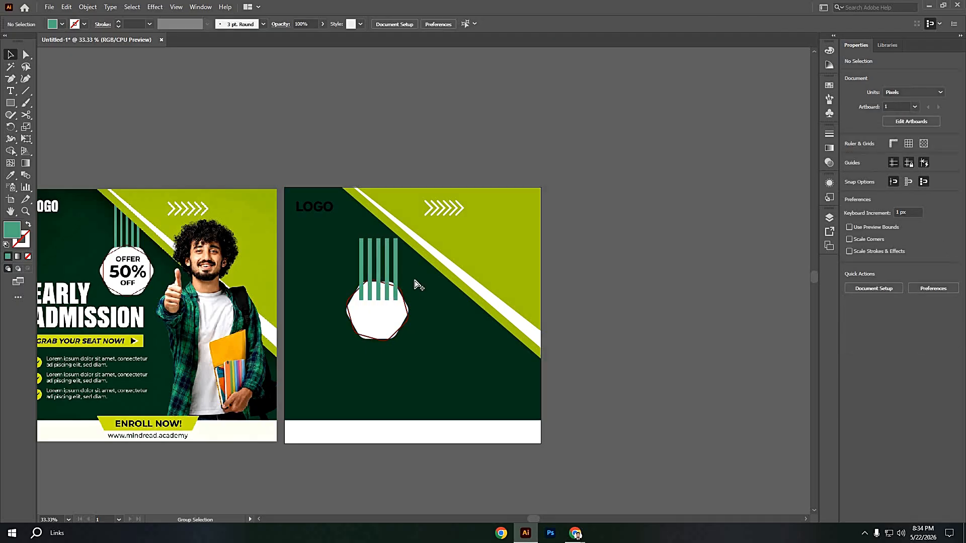
Step: Send all five teal bars backward behind the hexagon badge and clear the selection
scroll(414, 280, "up", 1)
scroll(415, 282, "down", 1)
key("space")
left_click_drag(417, 282, 427, 297)
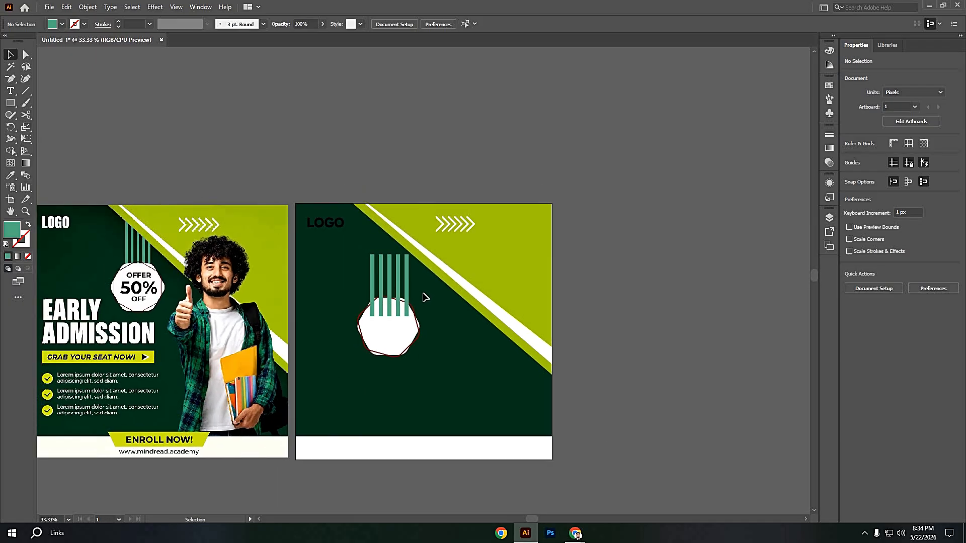
left_click_drag(352, 294, 415, 283)
right_click(384, 276)
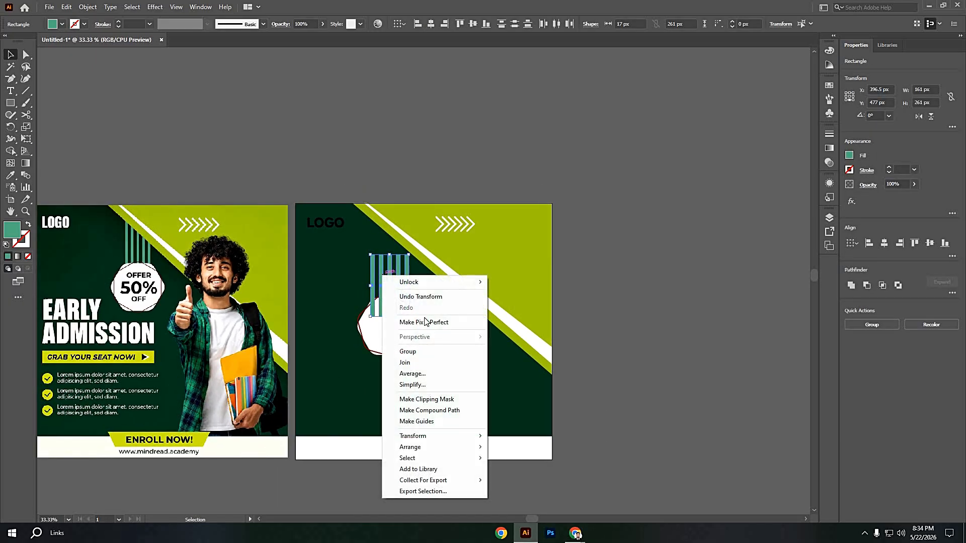
mouse_move(433, 447)
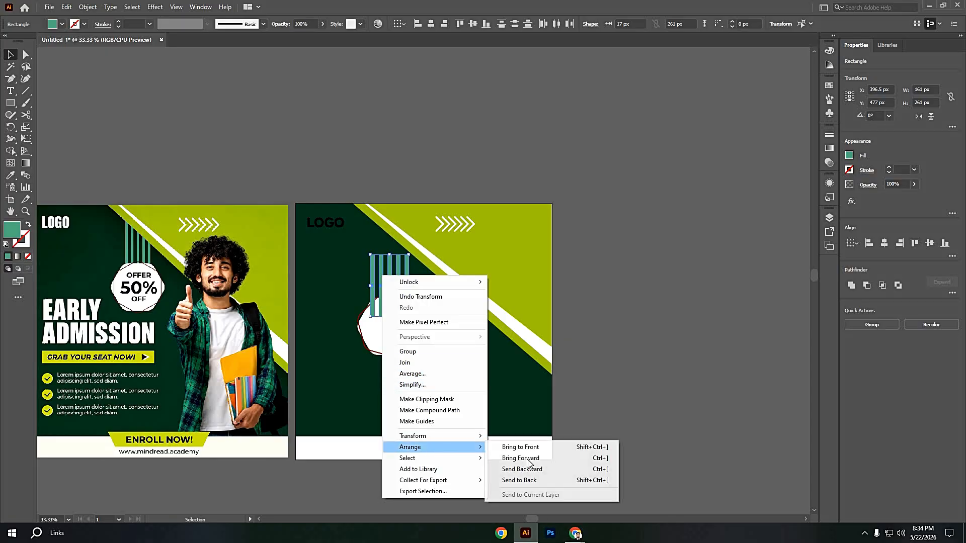
left_click(539, 470)
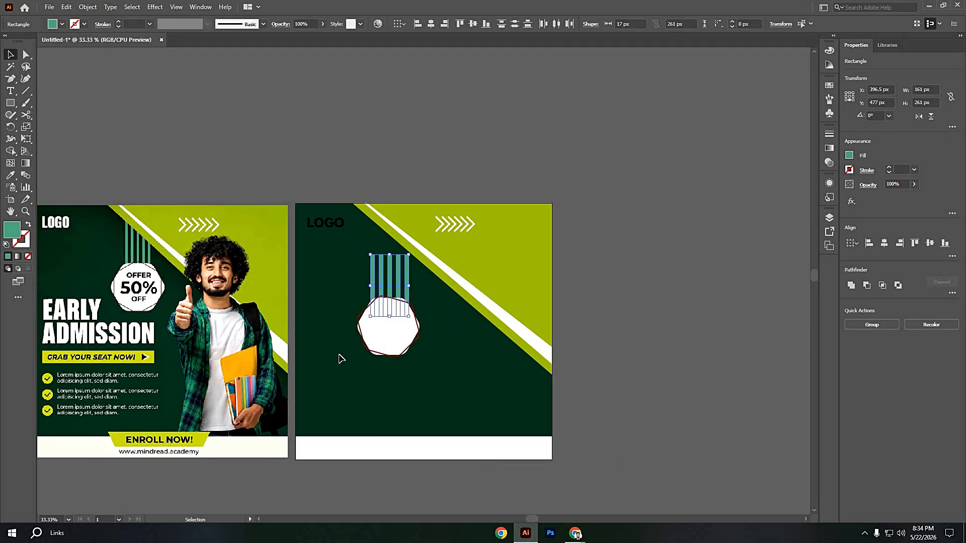
left_click(313, 349)
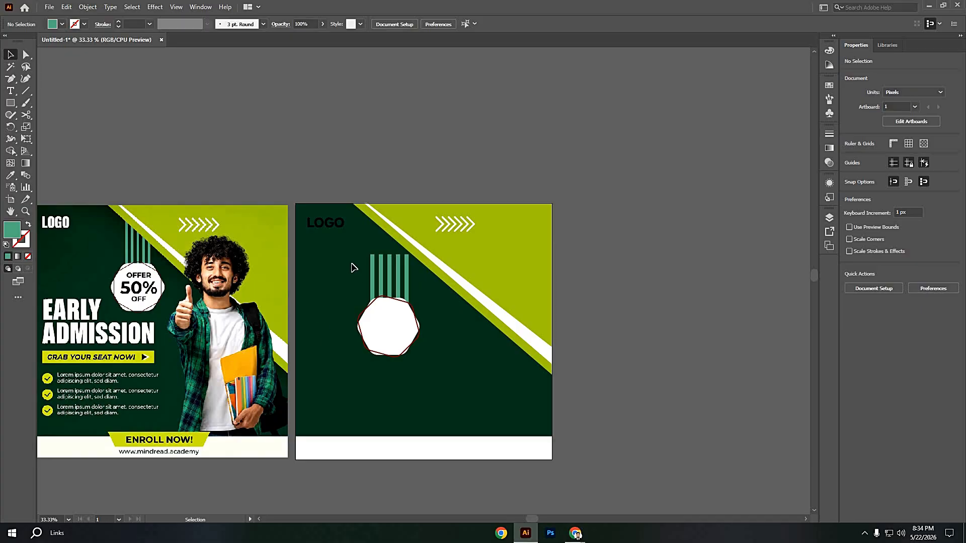
Step: Move the hexagon badge and its teal bars together up and right to X 453 px, Y about 543 px, overlapping the diagonal stripe
left_click_drag(355, 265, 430, 379)
key("Up")
key("Up")
key("Up")
key("Up")
key("Up")
key("Up")
key("Up")
key("Up")
key("Up")
key("Up")
key("Up")
key("Up")
key("Up")
key("Up")
key("Up")
key("Up")
key("Up")
key("Up")
key("Up")
key("Up")
key("Up")
key("Up")
key("Up")
key("Up")
key("Up")
key("Up")
key("Up")
key("Up")
key("Up")
key("Up")
key("Right")
key("Right")
key("Right")
key("Right")
key("Right")
key("Right")
key("Right")
key("Right")
key("Right")
key("Right")
key("Right")
key("Right")
key("Up")
key("Up")
key("Up")
key("Up")
key("Up")
key("Up")
key("Up")
key("Up")
key("Up")
key("Up")
key("Up")
key("Up")
key("Up")
key("Up")
key("Up")
key("Up")
key("Up")
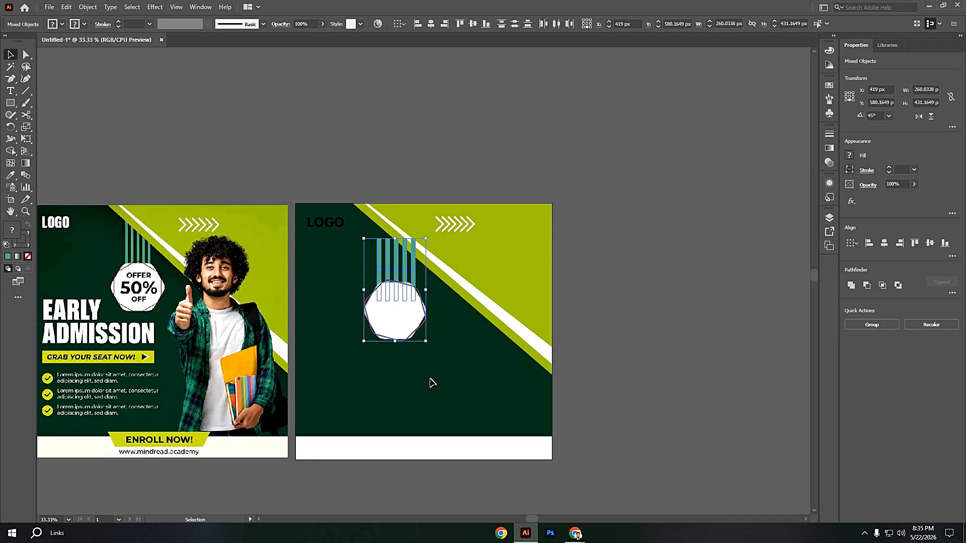
key("Right")
key("Right")
key("Right")
key("Right")
key("Right")
key("Right")
key("Right")
key("Right")
key("Right")
key("Right")
key("Right")
key("Right")
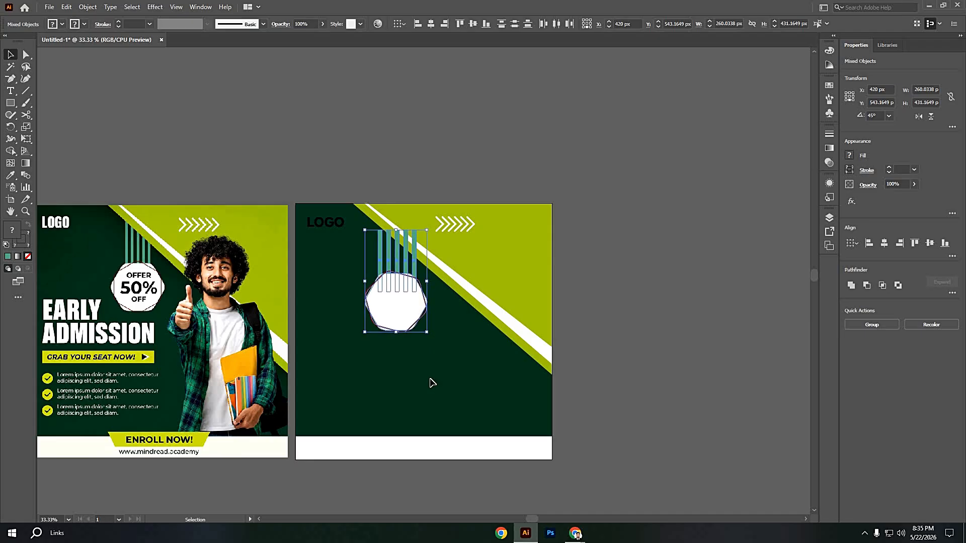
key("Right")
key("Right")
key("Right")
key("Right")
key("Right")
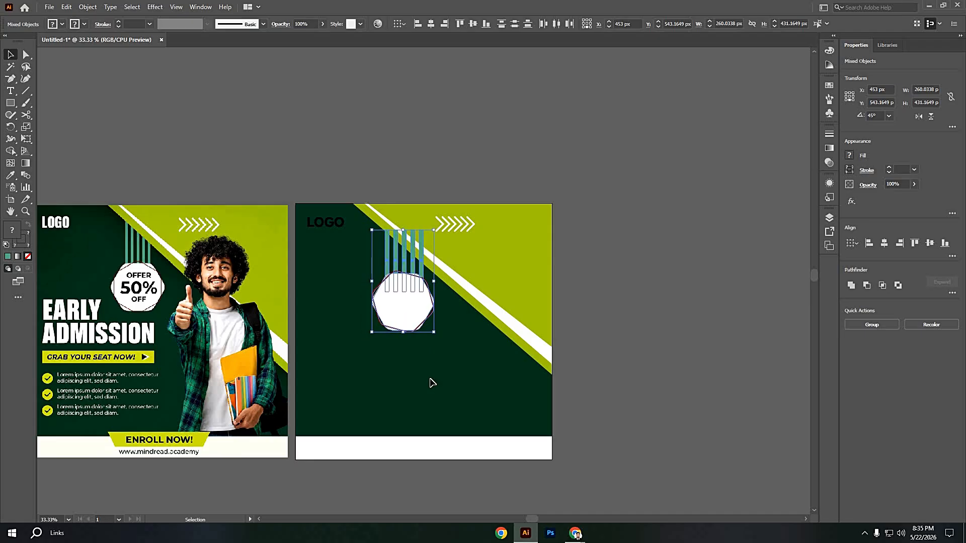
Step: Select all five teal bars above the hexagon badge and group them
left_click(425, 268)
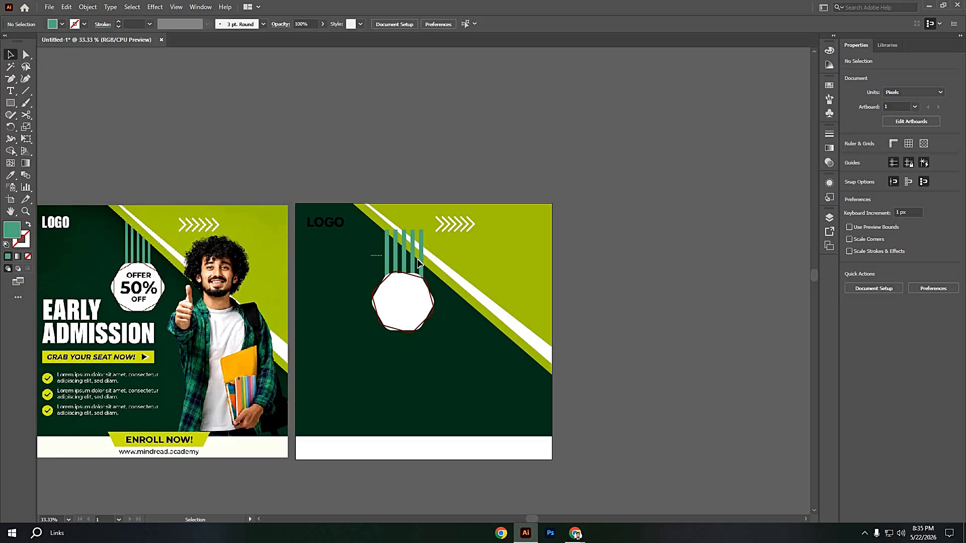
left_click(420, 265)
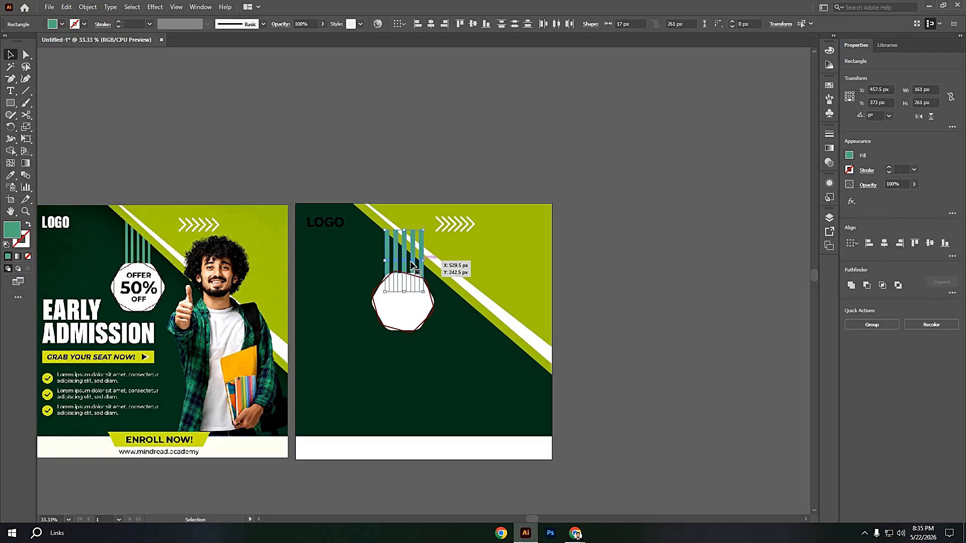
key("ctrl+g")
key("ctrl+f")
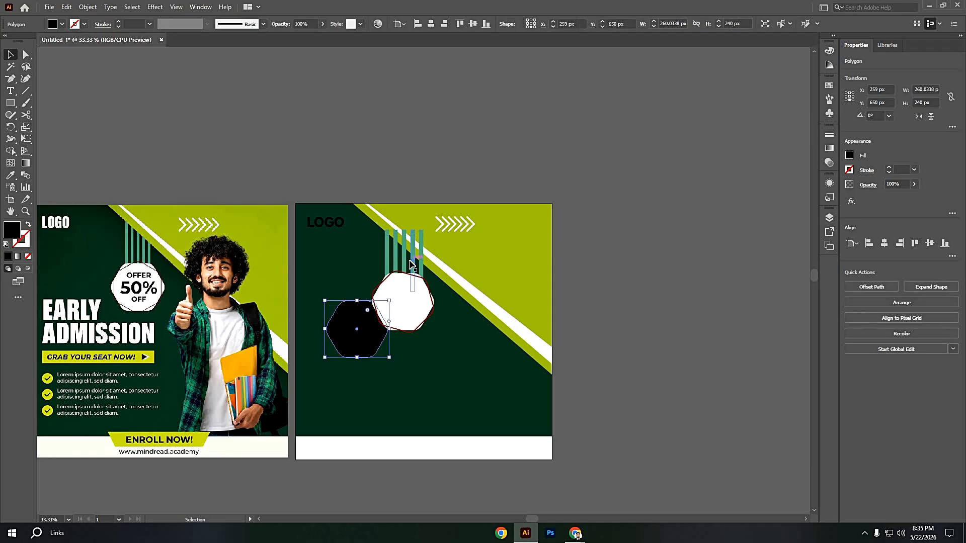
key("ctrl+z")
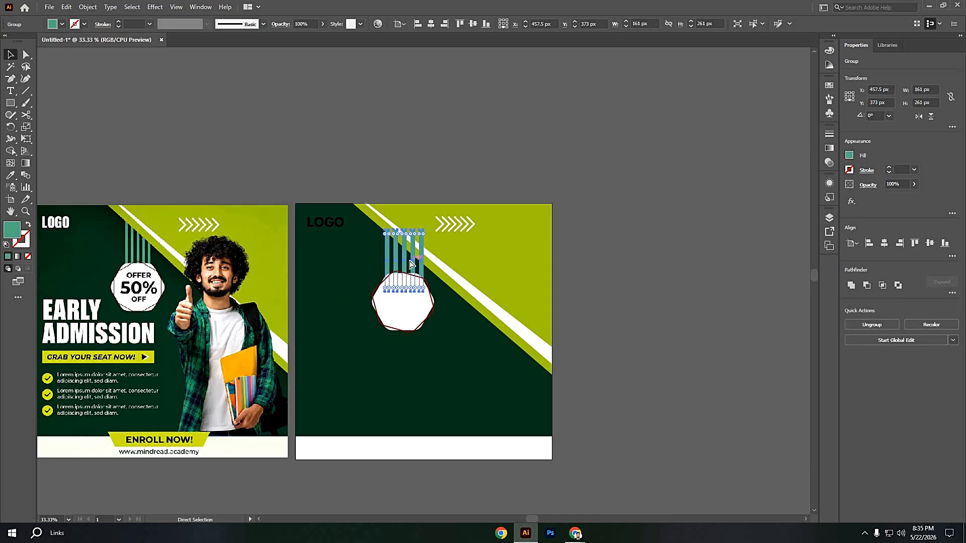
Step: Send the teal bar group backward four times so it sits behind the white stripe and green corner, then clear the selection
right_click(411, 262)
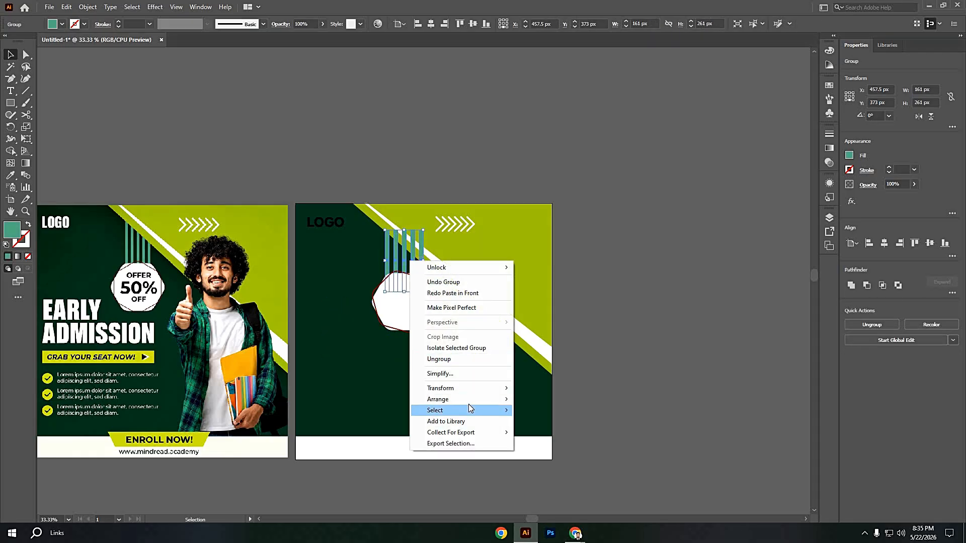
mouse_move(503, 403)
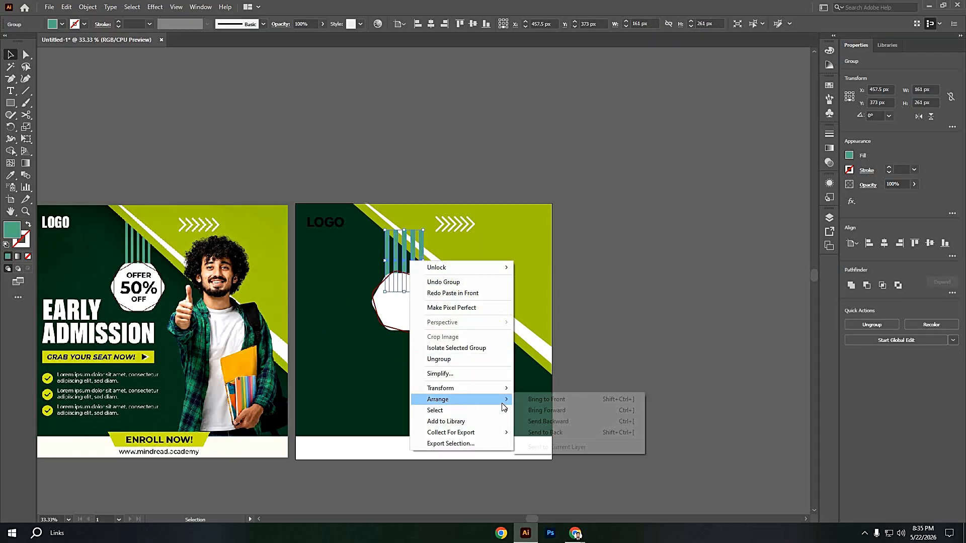
left_click(546, 424)
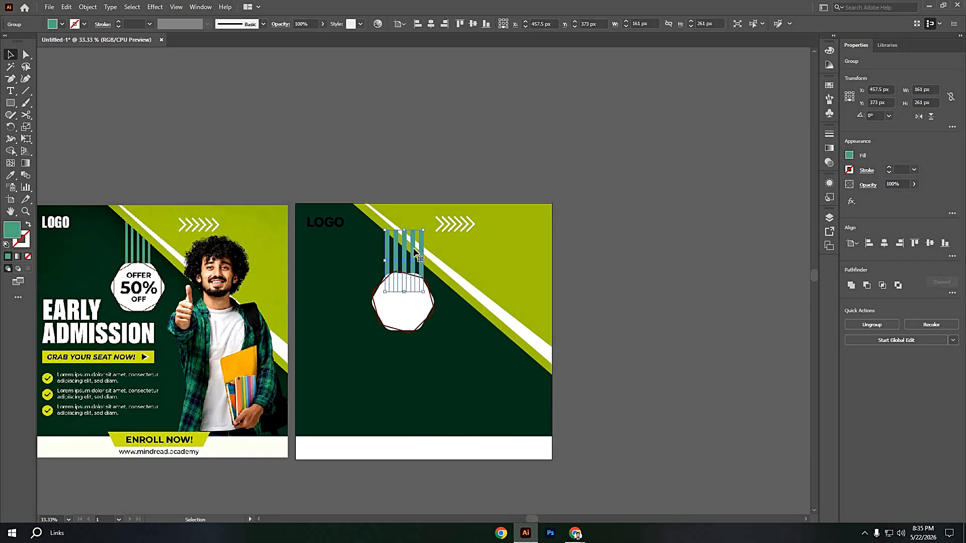
right_click(412, 248)
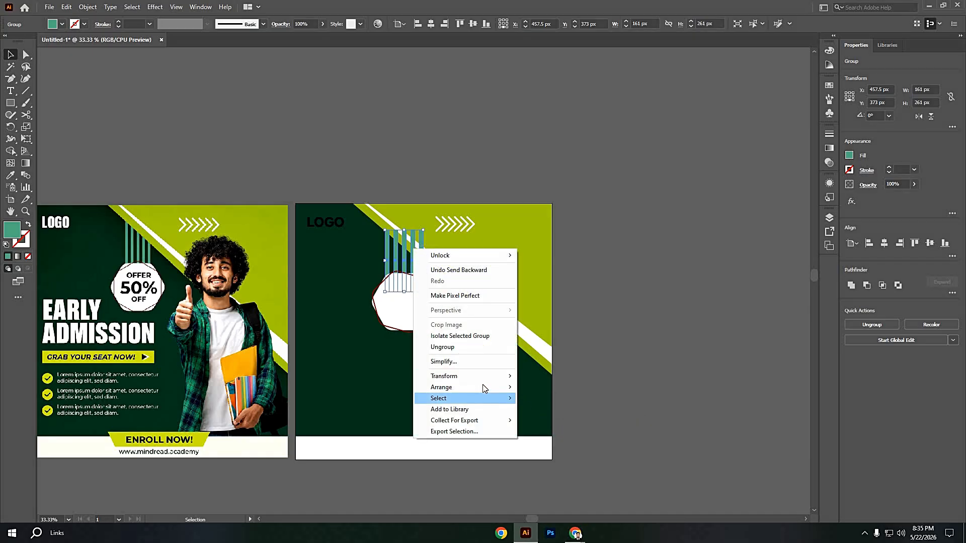
mouse_move(498, 387)
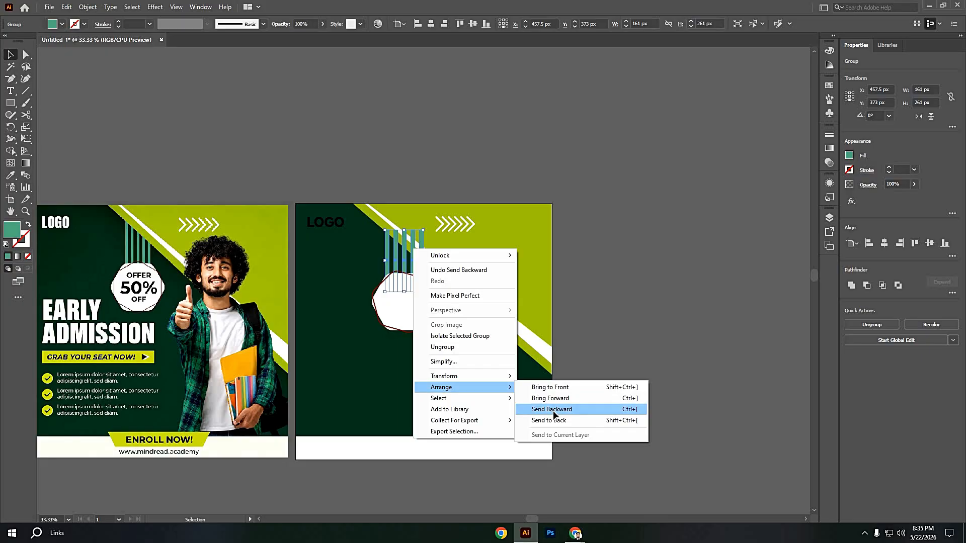
left_click(554, 411)
left_click(453, 338)
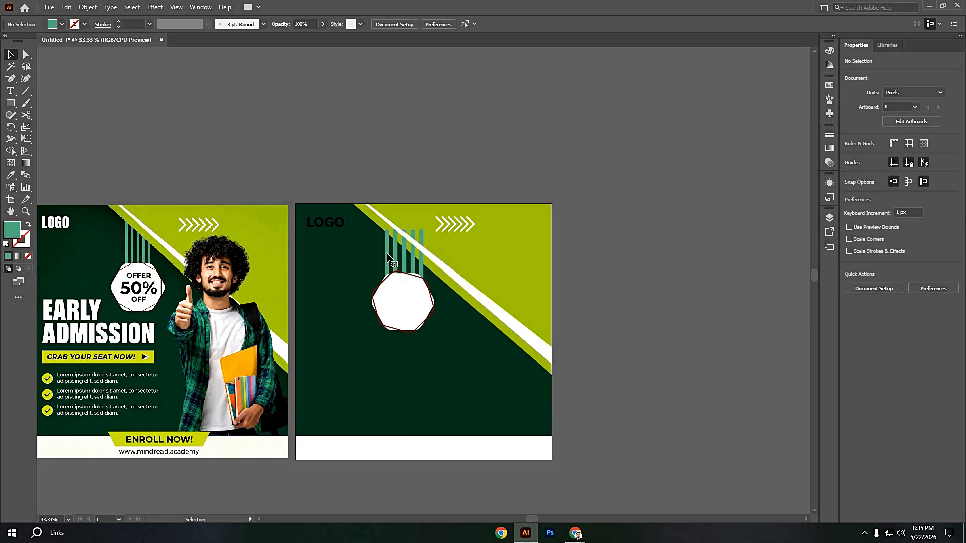
left_click(389, 259)
right_click(387, 255)
mouse_move(481, 393)
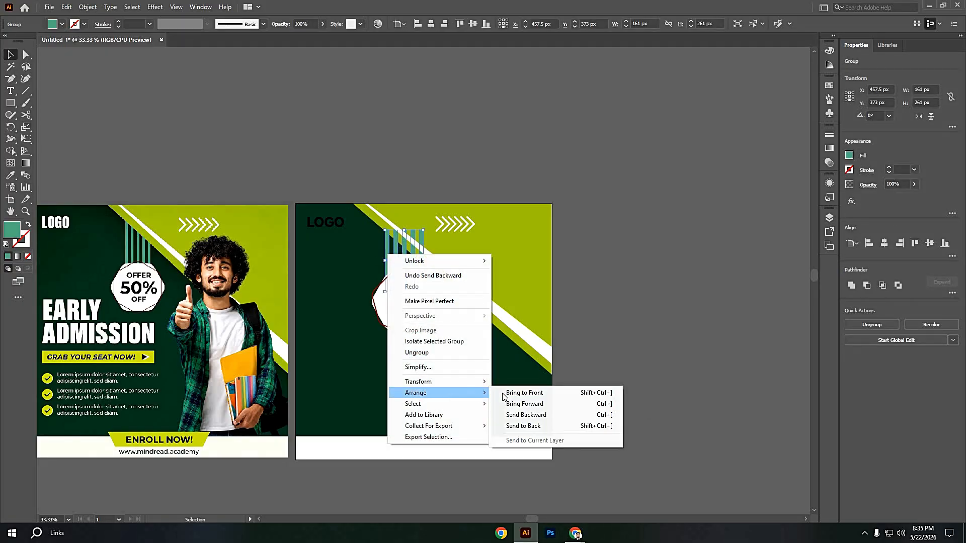
left_click(522, 416)
right_click(404, 266)
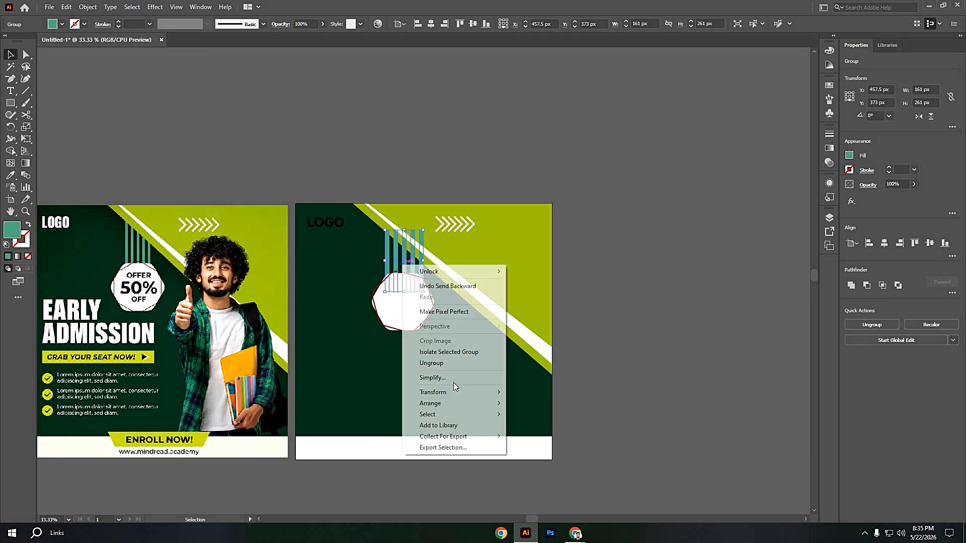
mouse_move(457, 403)
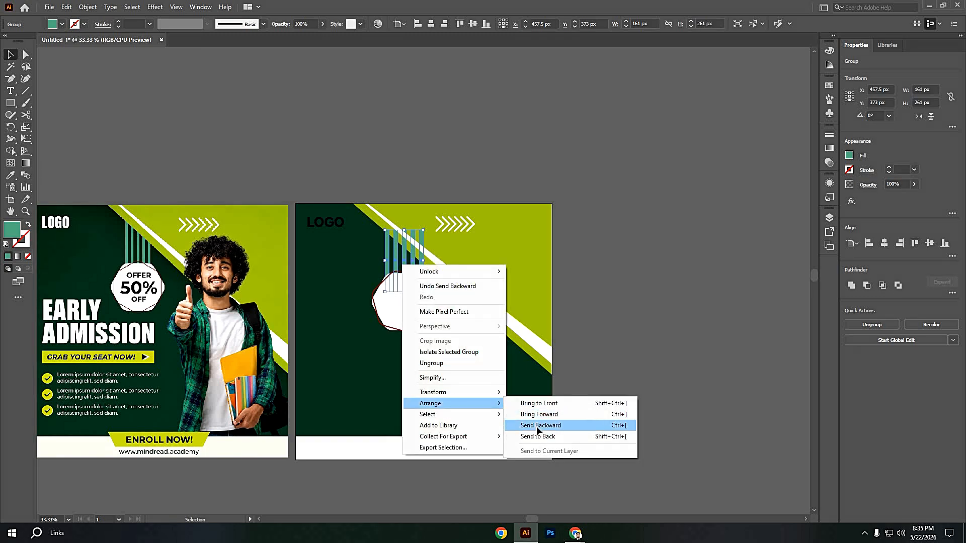
left_click(537, 426)
left_click(464, 393)
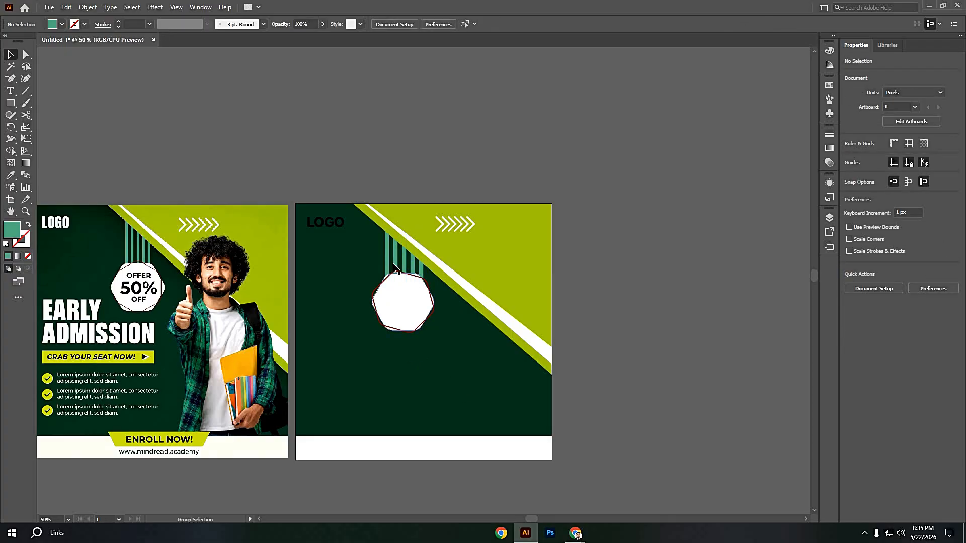
Step: Move the badge together with its teal bars down by about 5 px, then clear the selection
scroll(407, 304, "up", 2)
left_click_drag(441, 338, 464, 379)
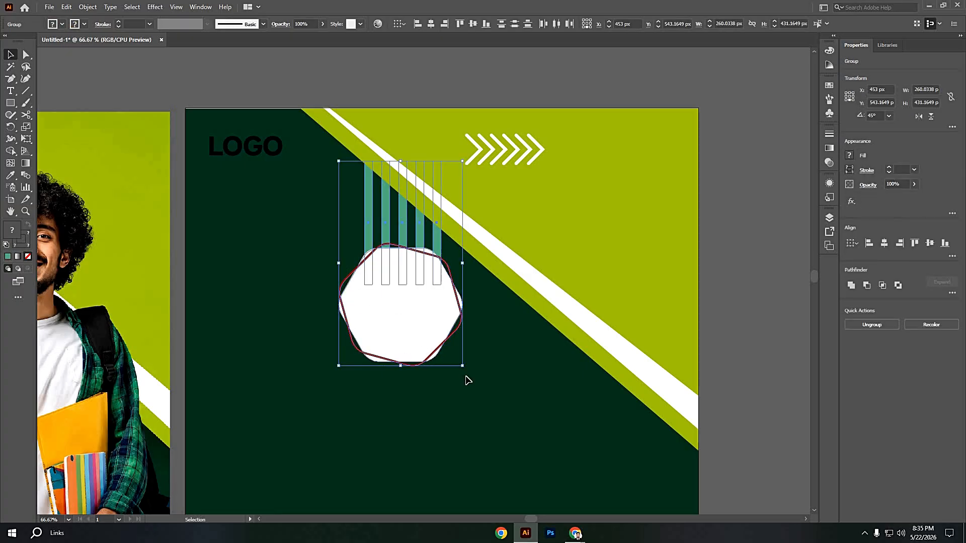
key("Down")
key("Down")
key("Down")
key("Down")
key("Down")
key("Down")
key("Down")
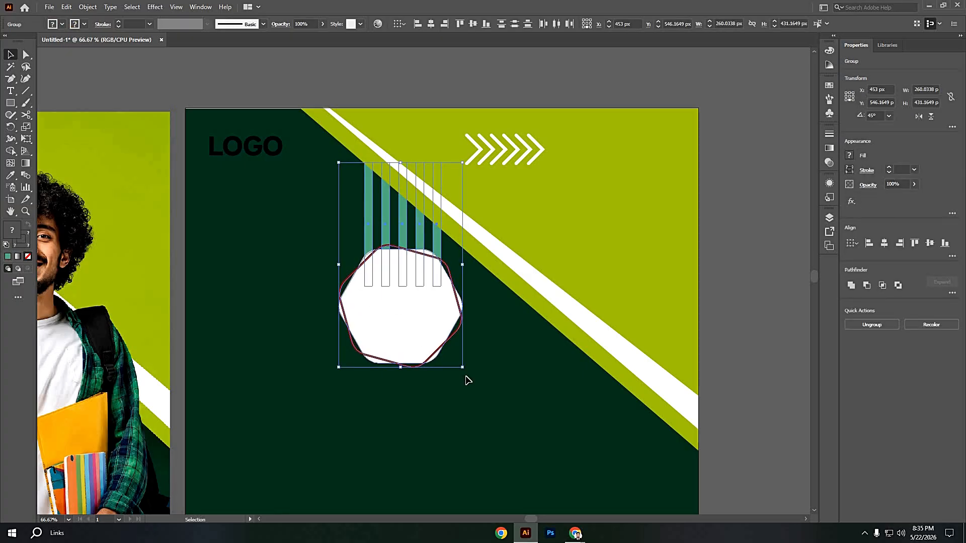
left_click(393, 389)
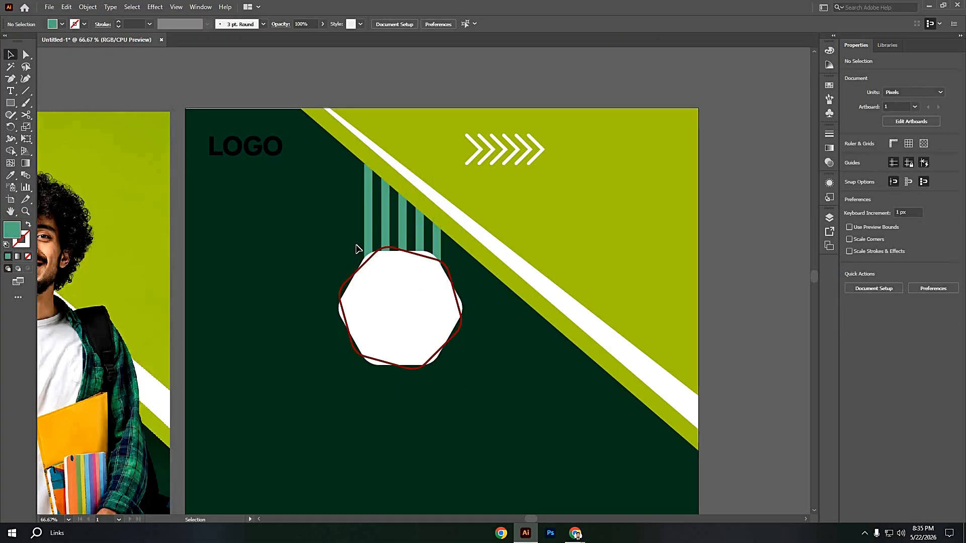
left_click_drag(391, 237, 392, 237)
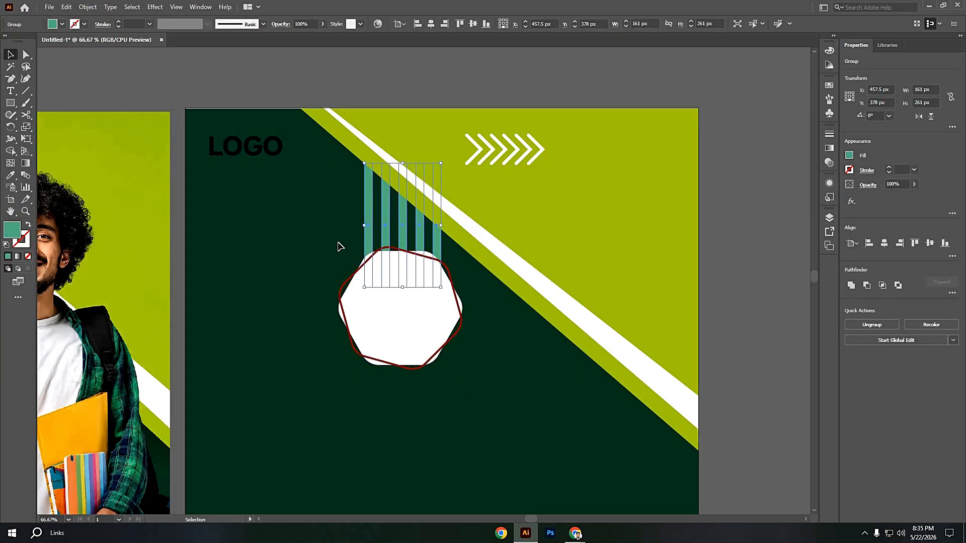
left_click(306, 233)
Step: Add the text "OFFER" in the upper part of the white hexagon badge
left_click_drag(352, 216, 580, 196)
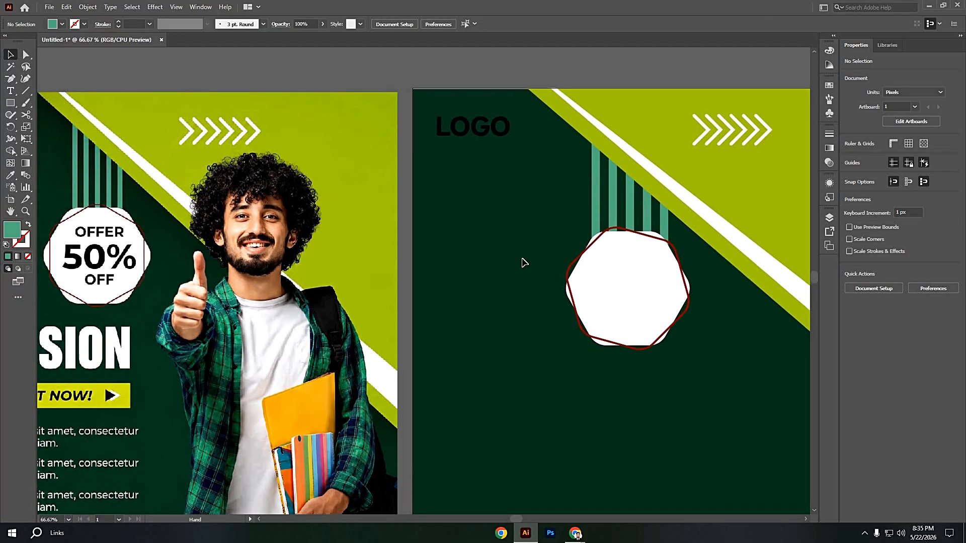
left_click(11, 92)
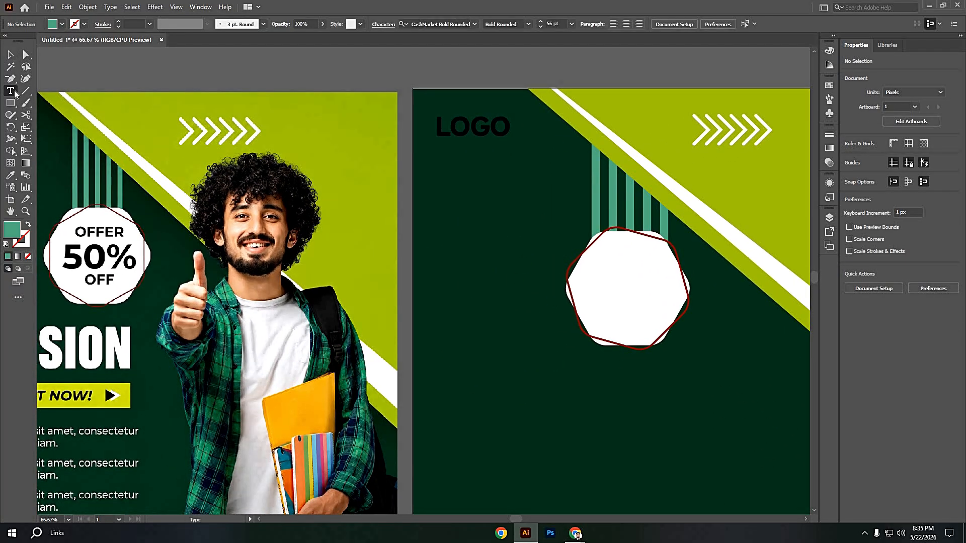
left_click(603, 261)
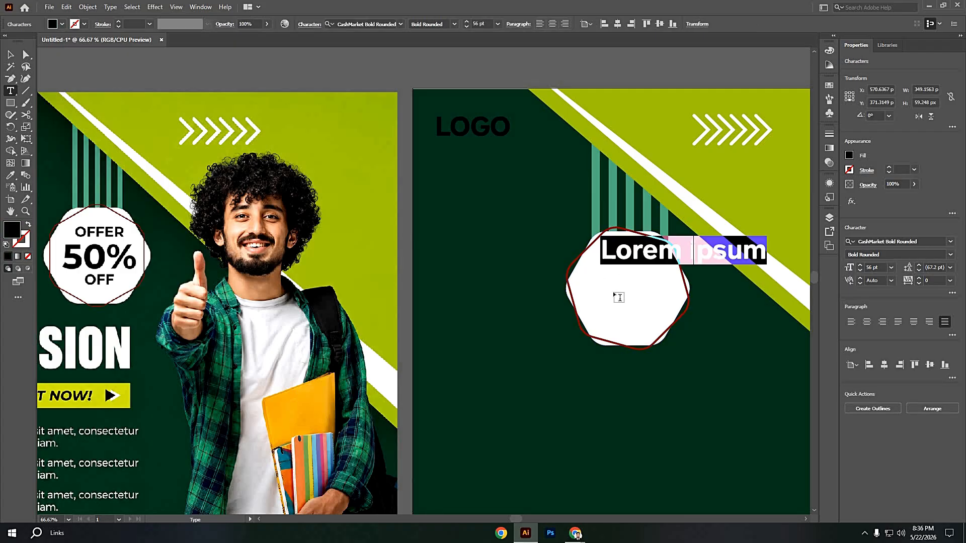
key("BackSpace")
type("O")
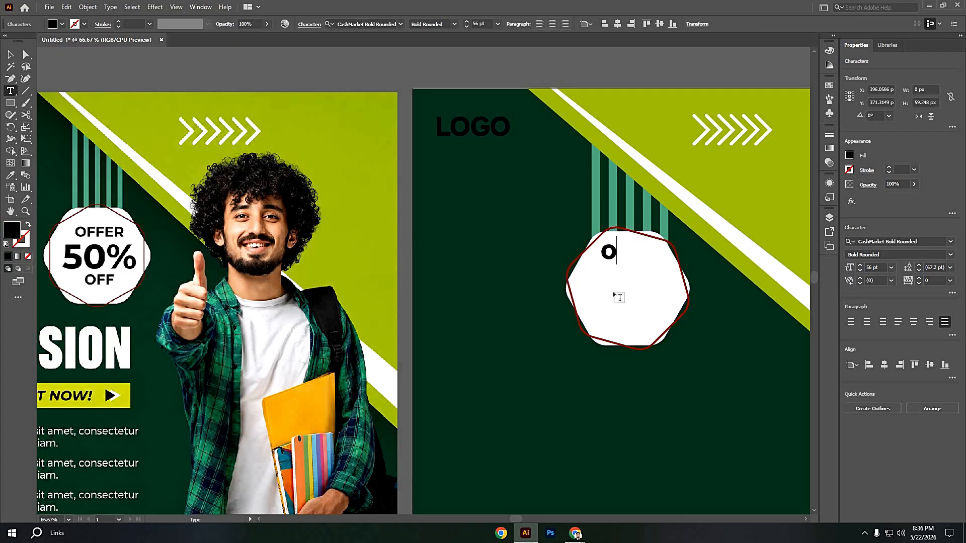
key("BackSpace")
type("OFFER")
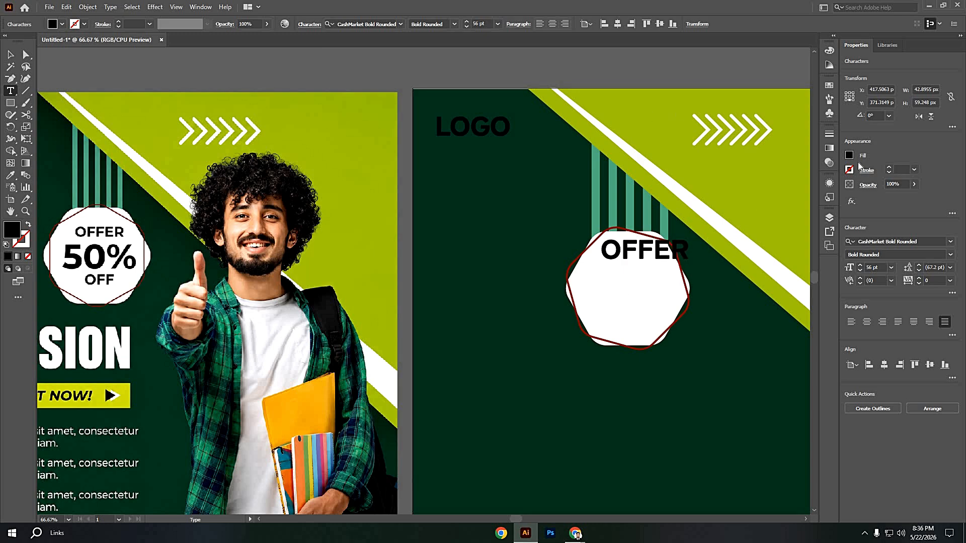
Step: Try to change the OFFER text's font to Source Sans Variable Semibold after searching the fonts for "SA"
left_click(950, 255)
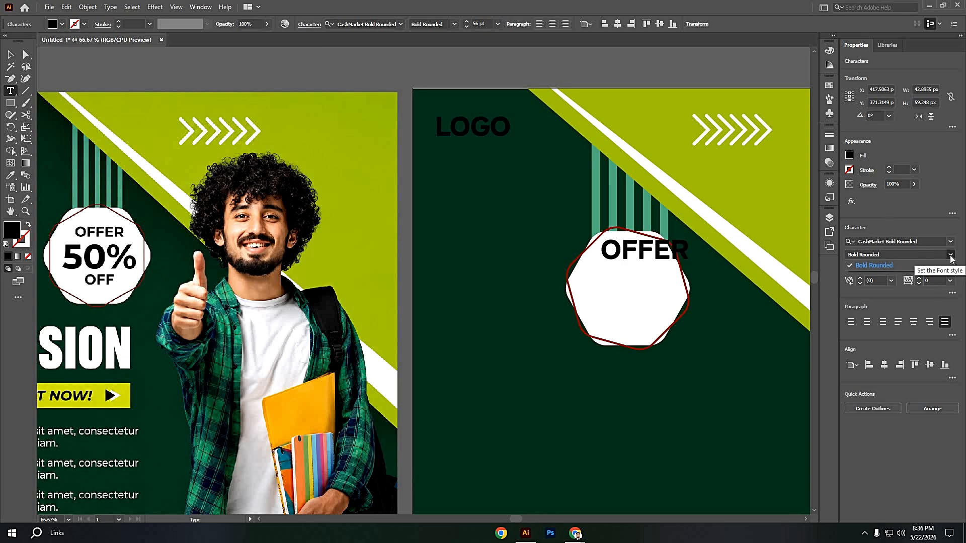
left_click(950, 255)
left_click(903, 242)
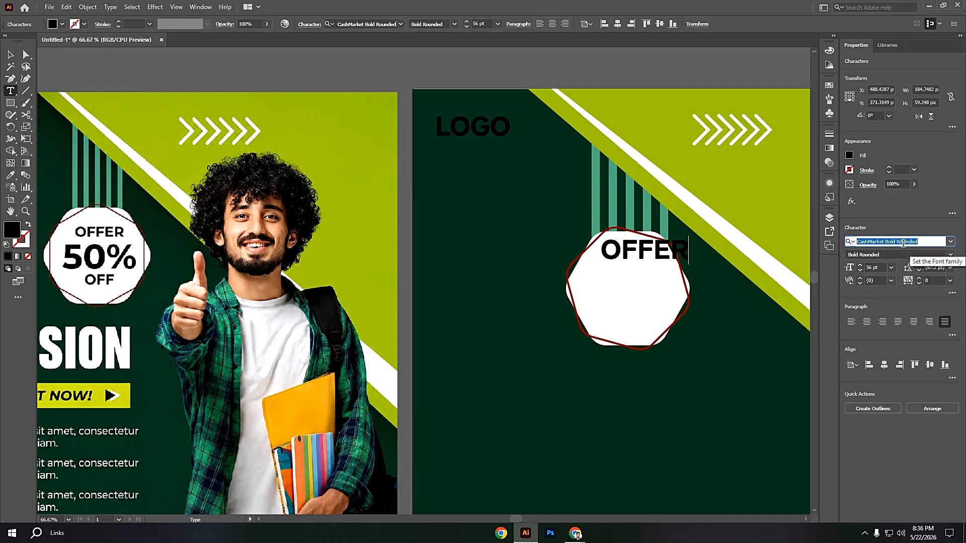
type("SA")
key("Down")
key("Down")
key("Down")
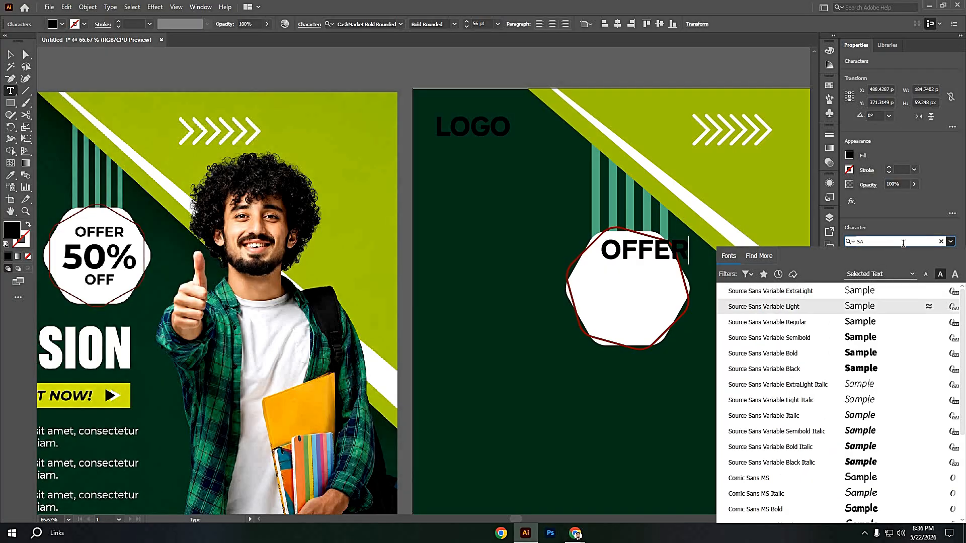
key("Up")
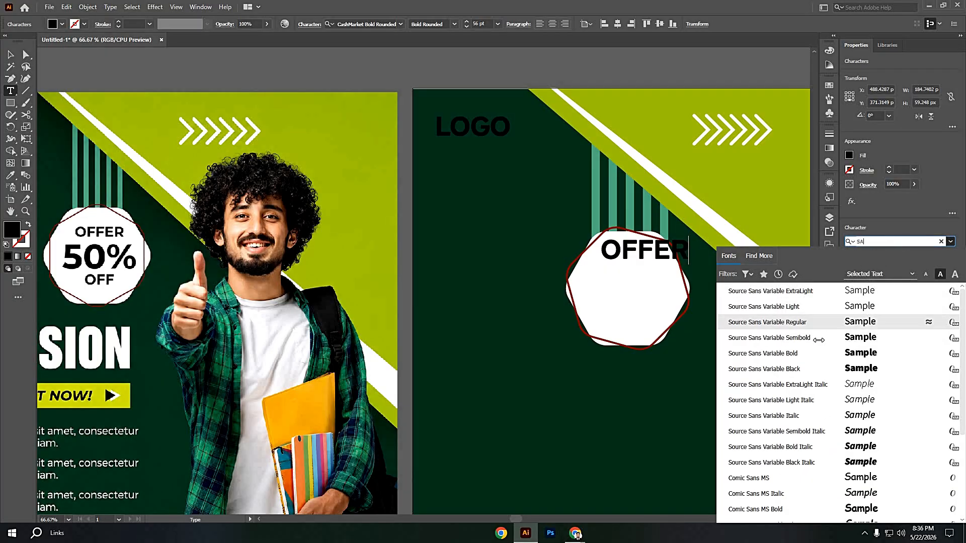
key("Down")
key("Return")
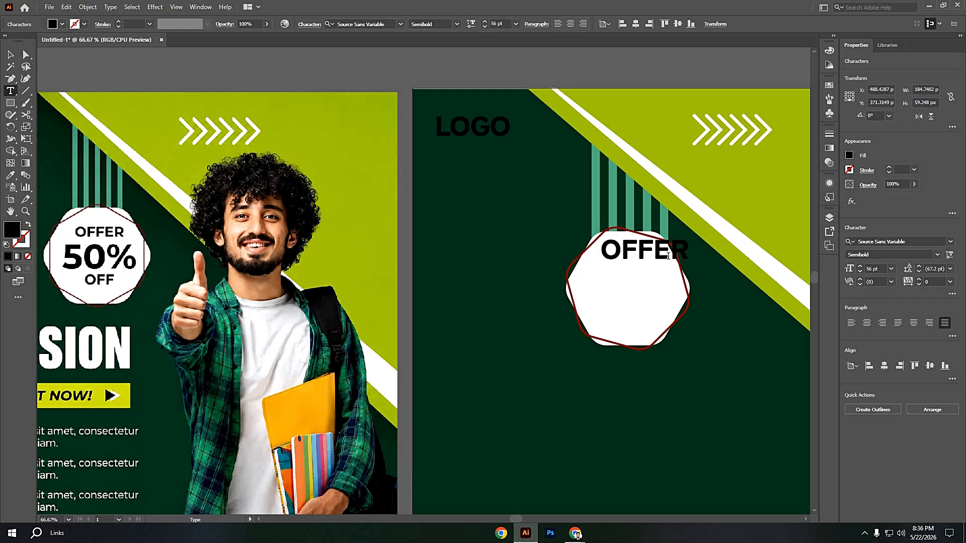
Step: Select the whole OFFER text and search the font families for "SA"
key("ctrl+a")
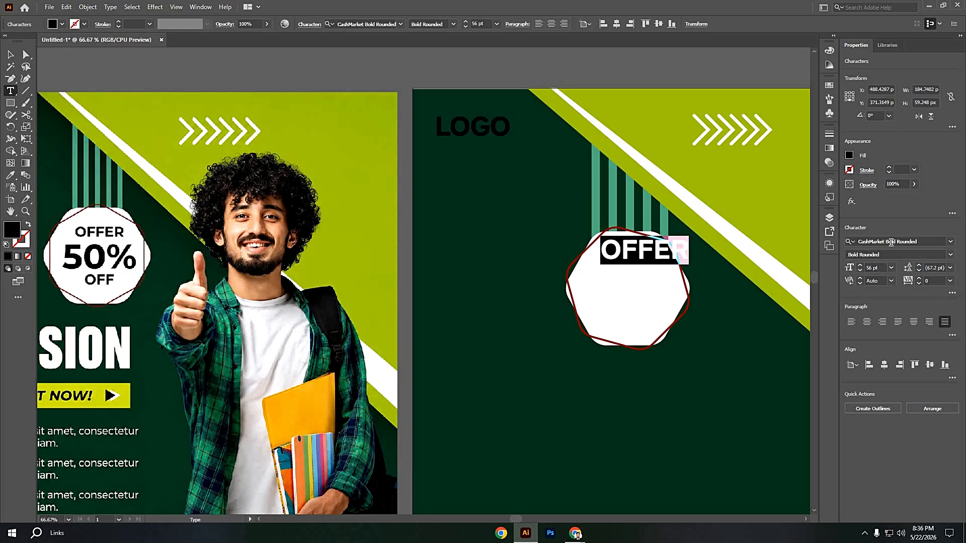
left_click(891, 243)
type("SA")
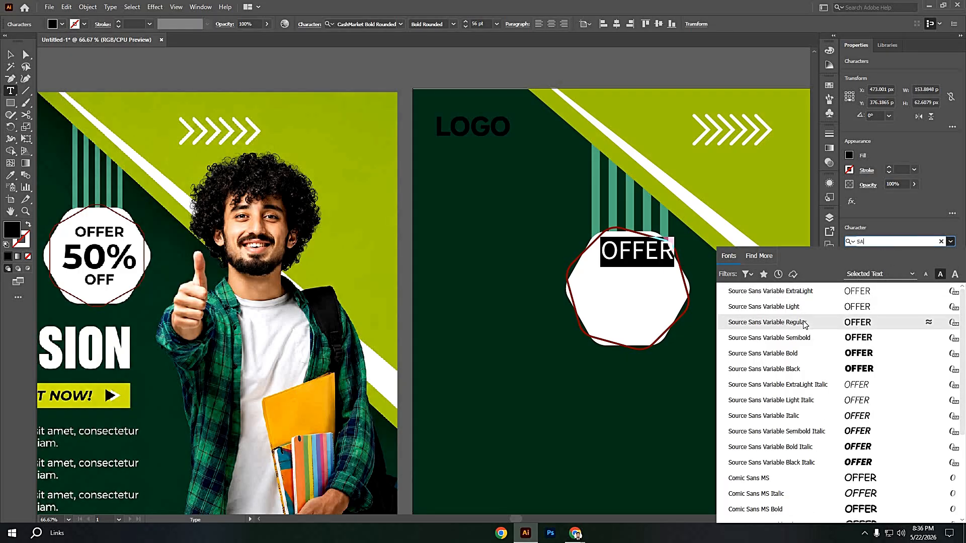
Step: Apply the Source Sans Variable Regular font to the OFFER text, then scale it down and place it in the hexagon badge's upper part
left_click(804, 324)
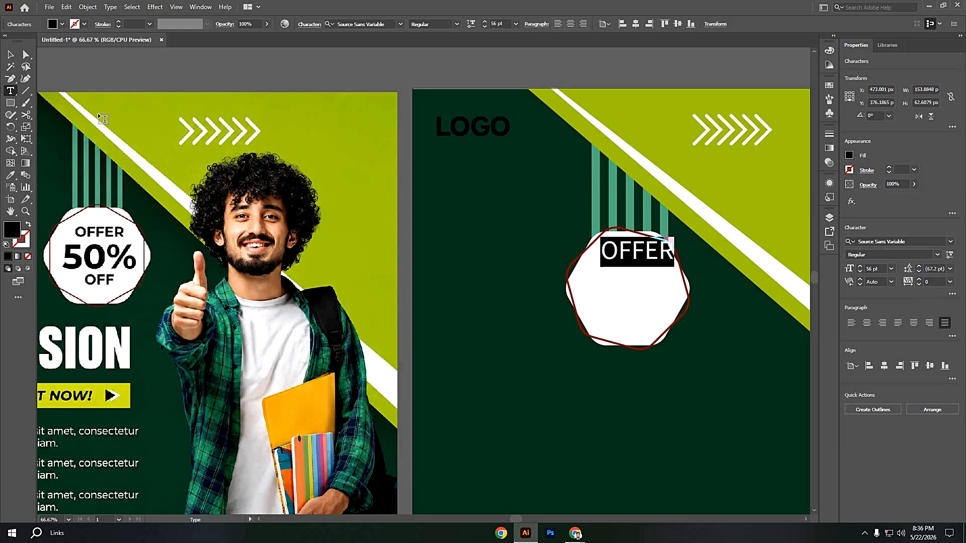
left_click(10, 54)
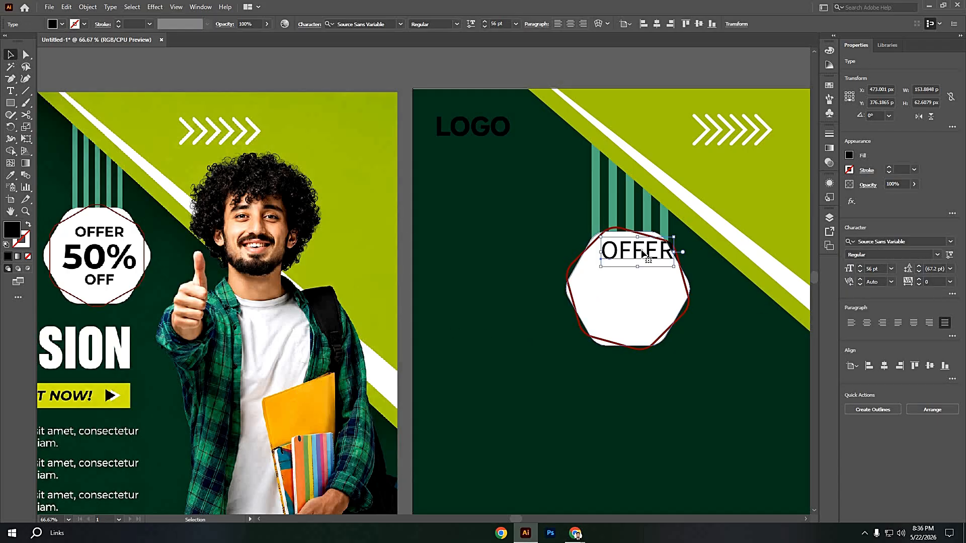
left_click_drag(630, 267, 620, 284)
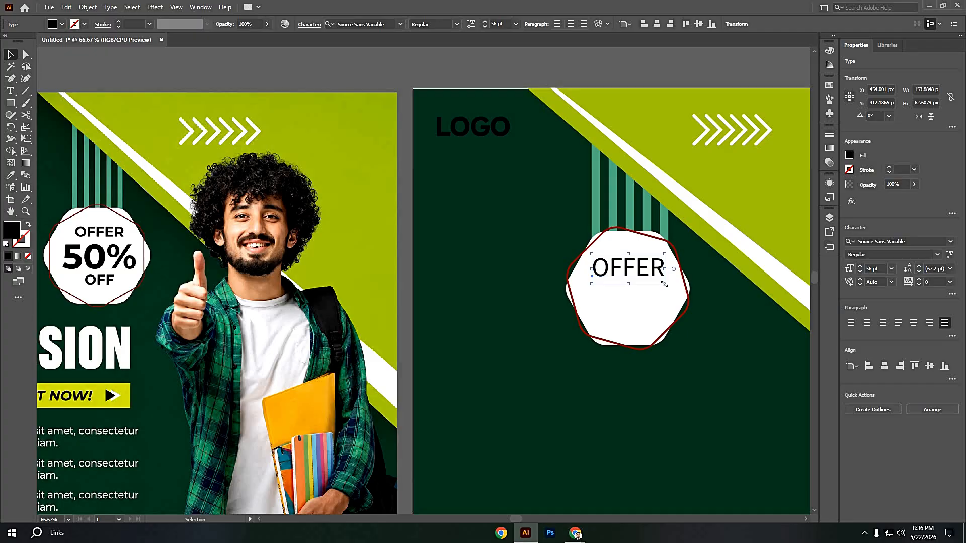
left_click_drag(665, 283, 639, 261)
left_click(707, 360)
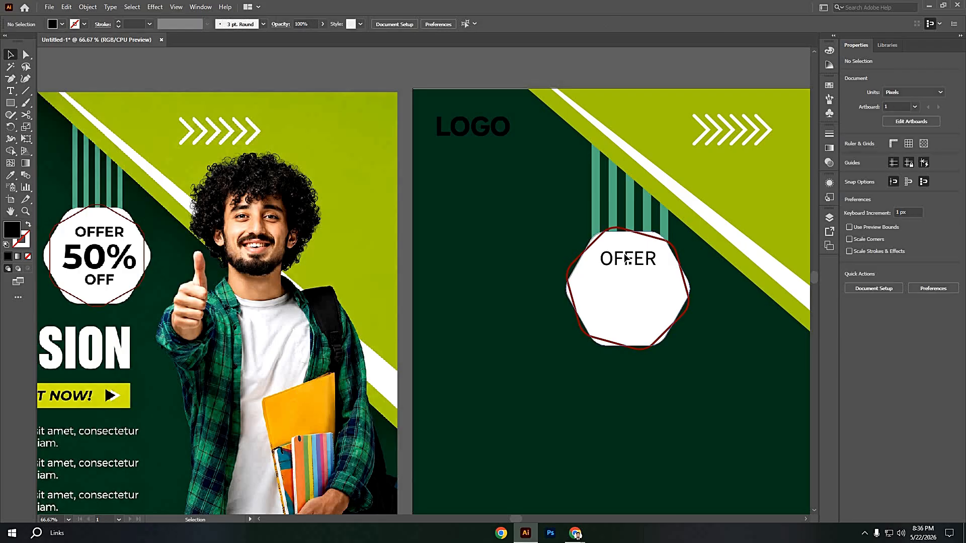
Step: Duplicate the OFFER text directly below itself and replace the copy's wording with "50%"
left_click(626, 258)
left_click_drag(628, 276, 628, 292)
double_click(628, 291)
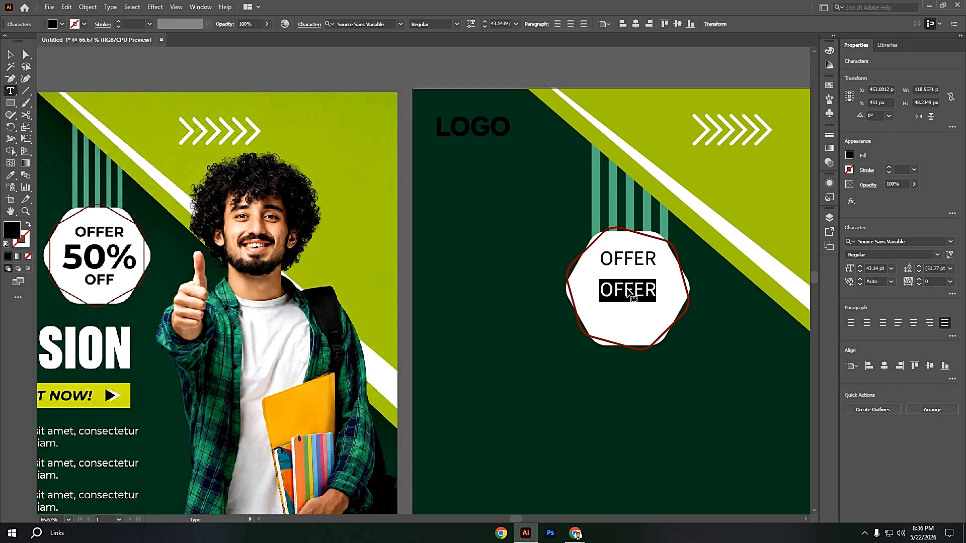
type("50")
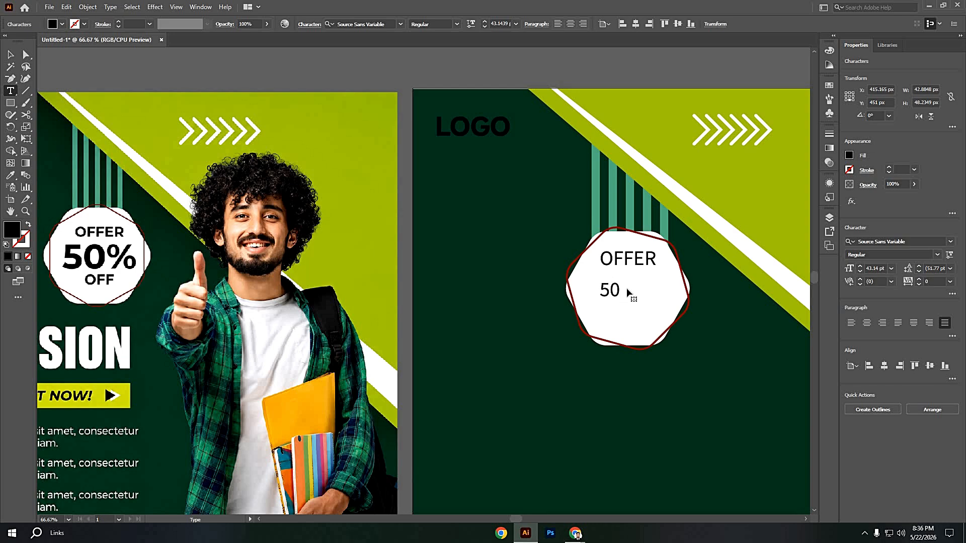
type("%")
Step: Set the 50% text to Bold at 87 pt and move it just below OFFER in the badge
key("ctrl+a")
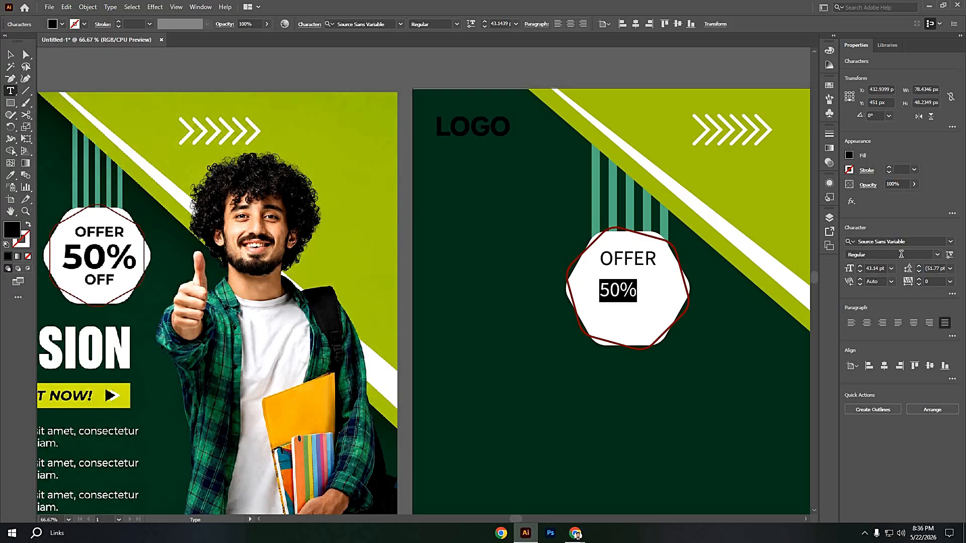
left_click(937, 255)
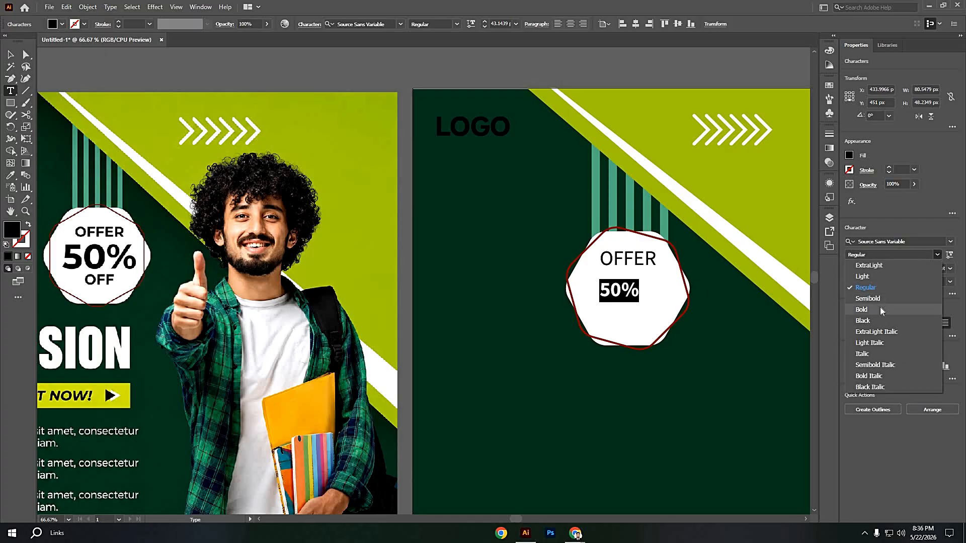
left_click(881, 308)
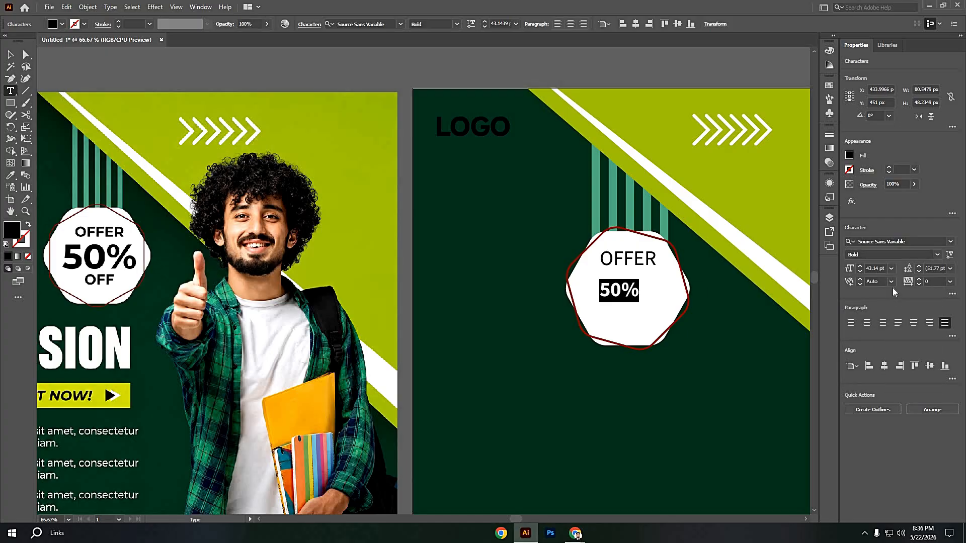
left_click(861, 266)
left_click_drag(861, 265, 862, 265)
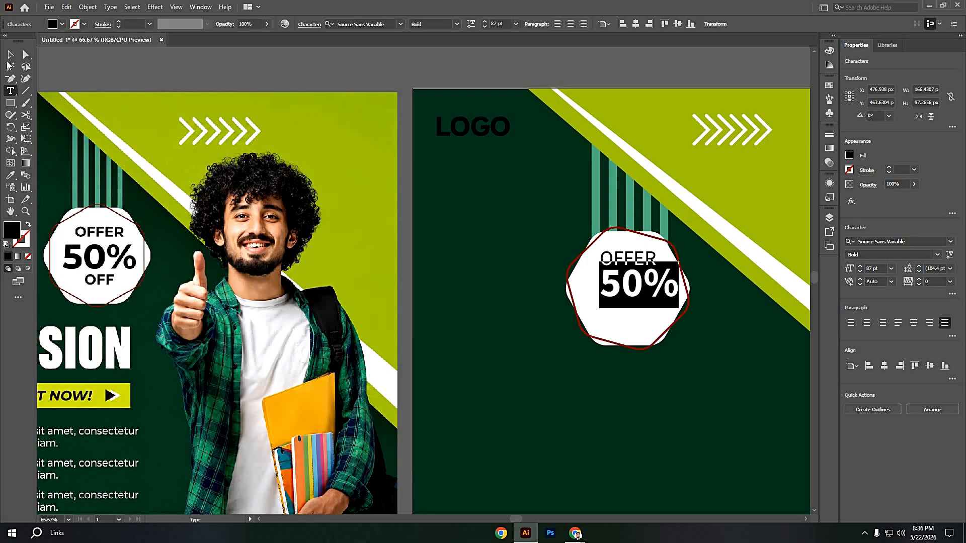
key("Escape")
left_click_drag(628, 302, 622, 307)
left_click(644, 388)
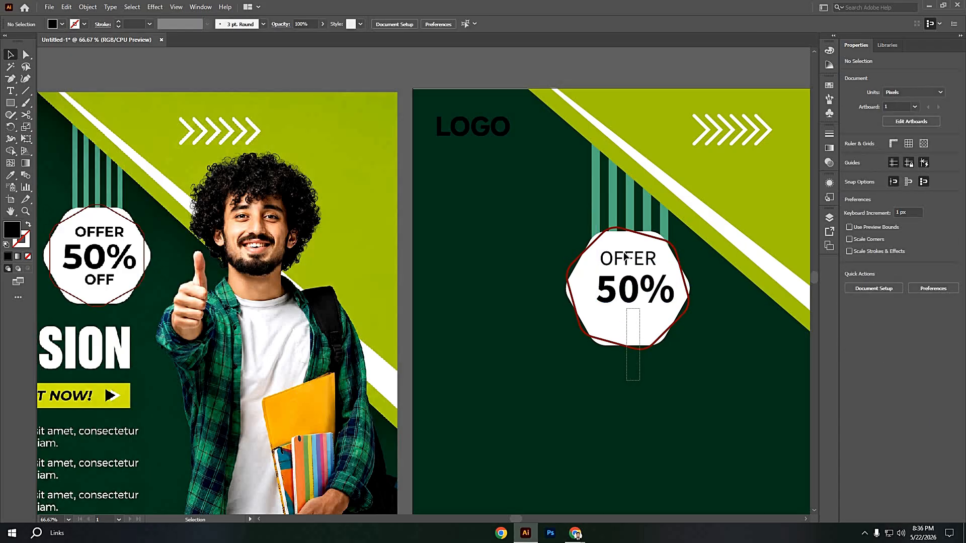
Step: Align the OFFER and 50% texts, the hexagon badge and its stripes on their horizontal centers
left_click_drag(624, 249, 624, 249)
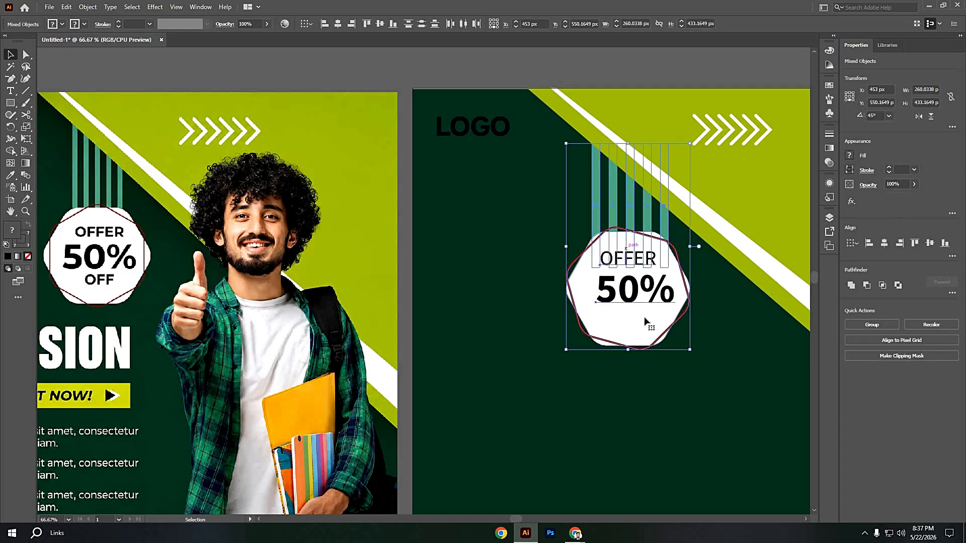
left_click_drag(646, 371, 468, 74)
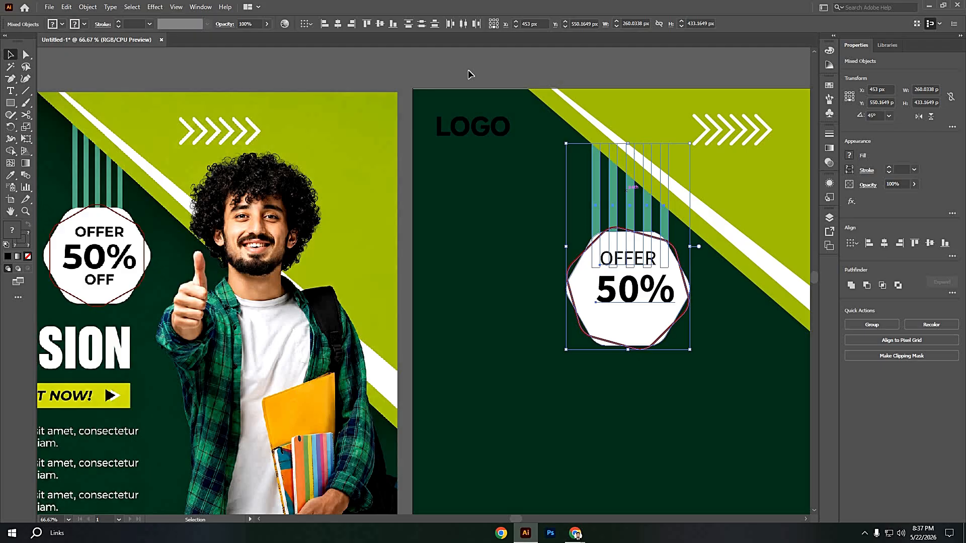
left_click(344, 26)
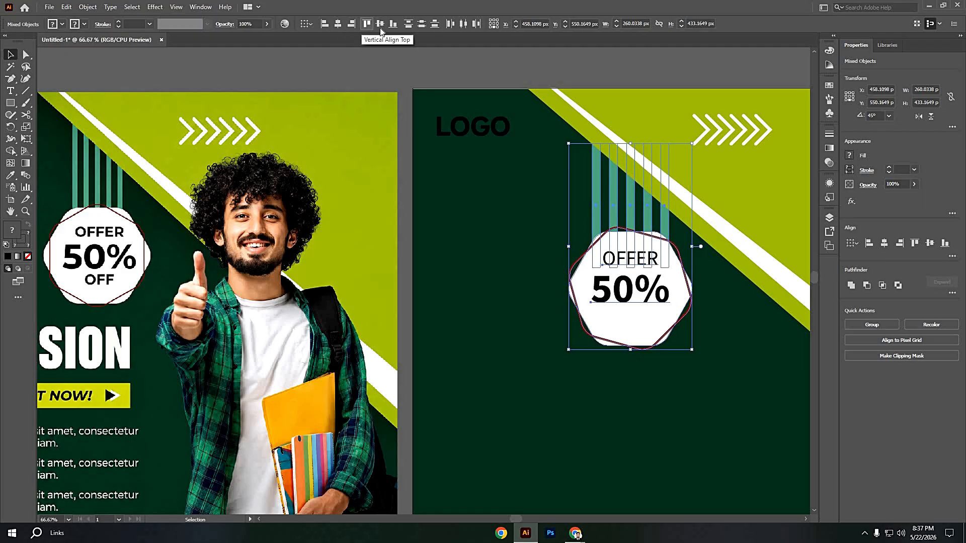
left_click(379, 24)
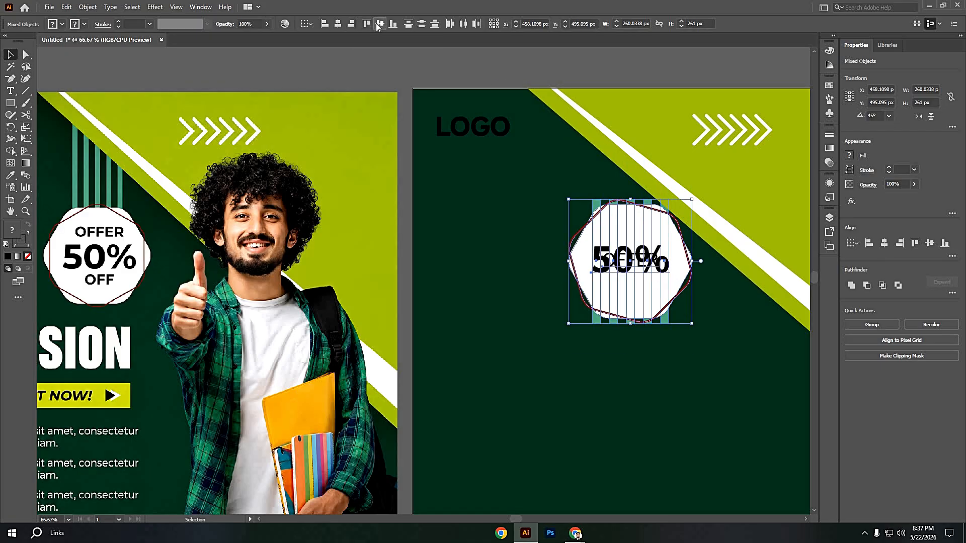
key("ctrl+z")
left_click(683, 375)
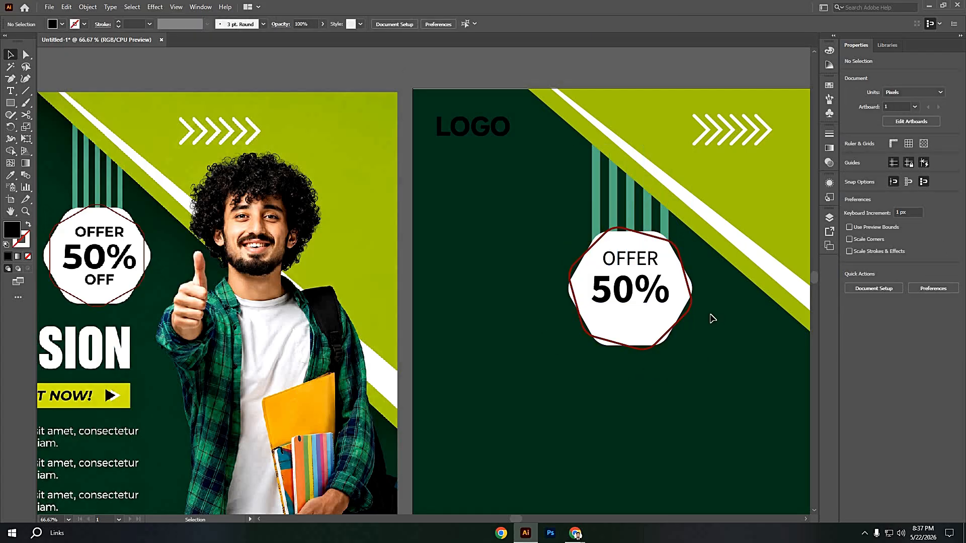
Step: Align the 50% text and the badge's hexagon shapes on their vertical centers
left_click_drag(625, 289, 603, 286)
left_click(380, 24)
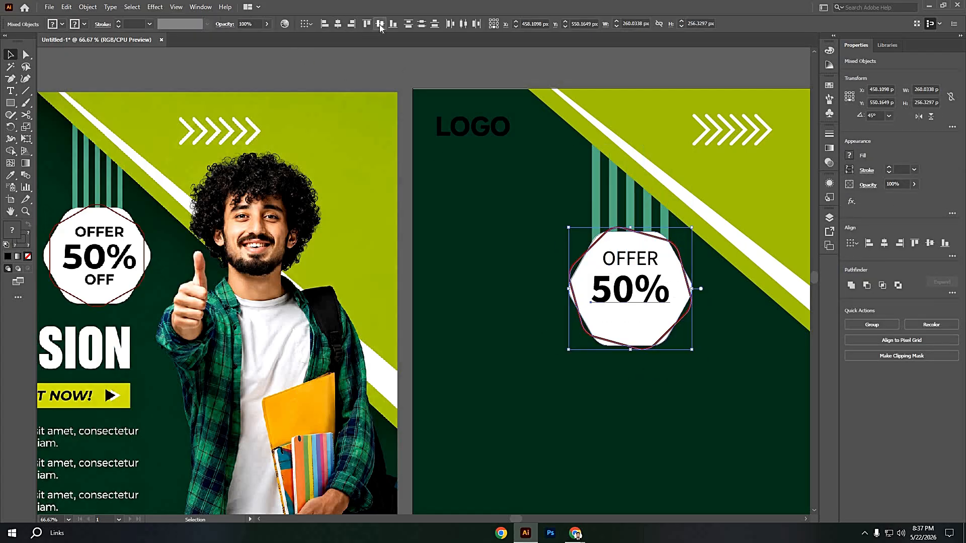
left_click(483, 281)
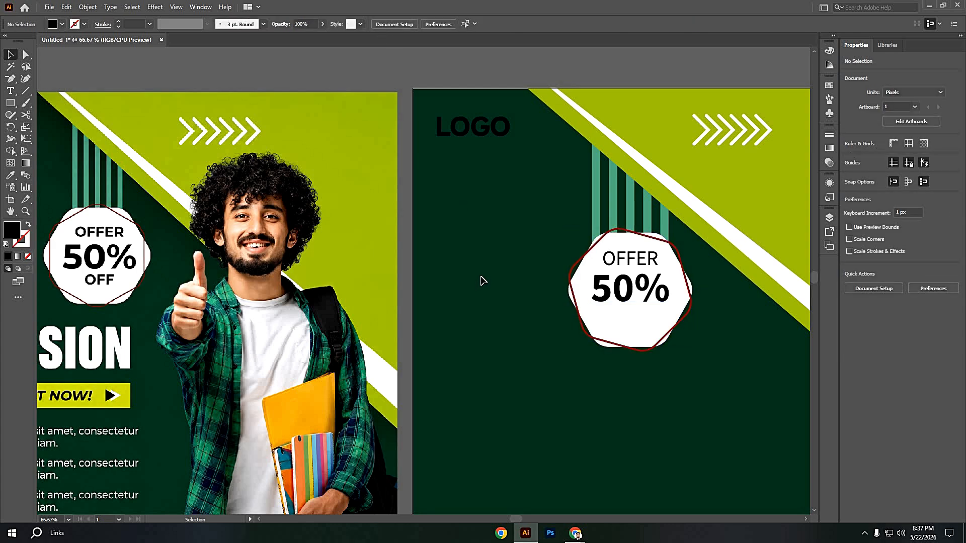
Step: Duplicate the OFFER text below 50% and shorten the copy to "OFF"
left_click(641, 266)
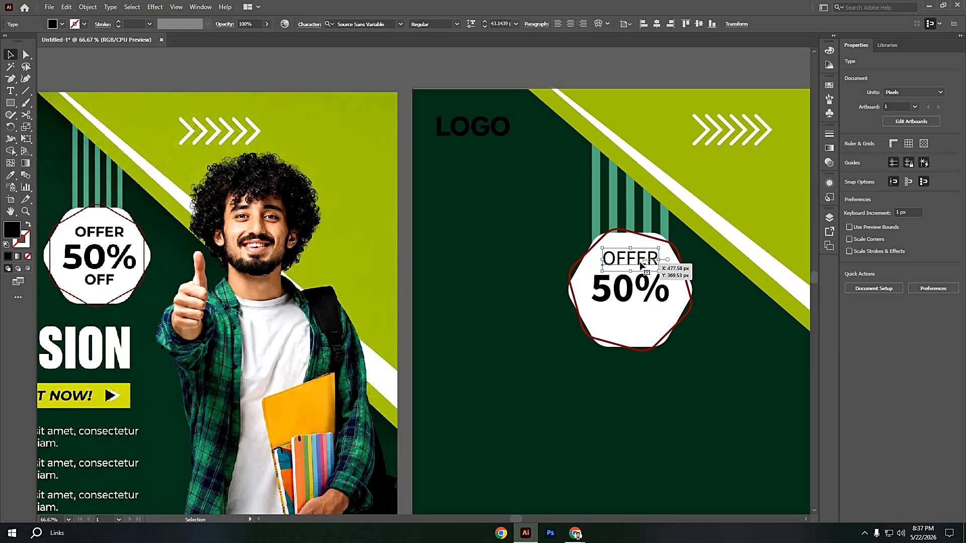
left_click_drag(642, 309, 661, 315)
double_click(640, 316)
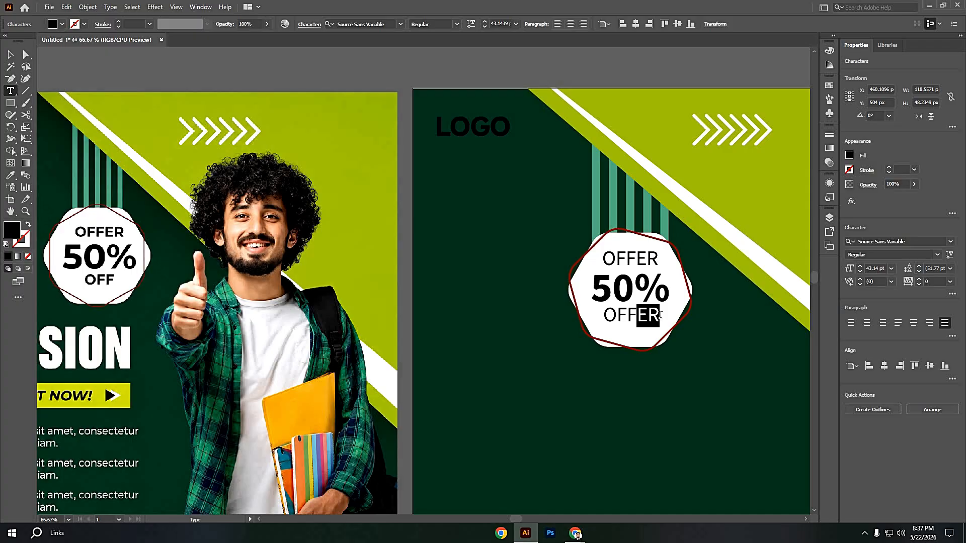
key("BackSpace")
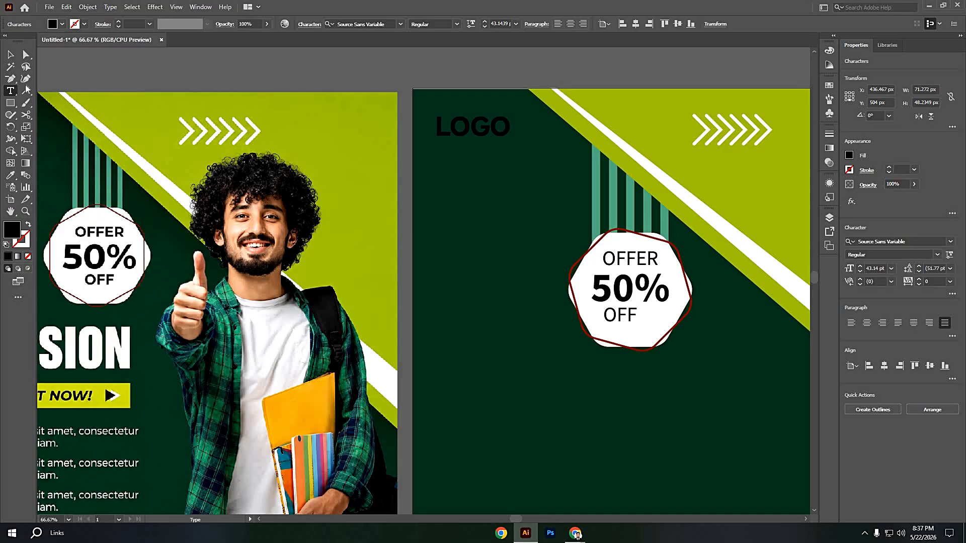
left_click(9, 55)
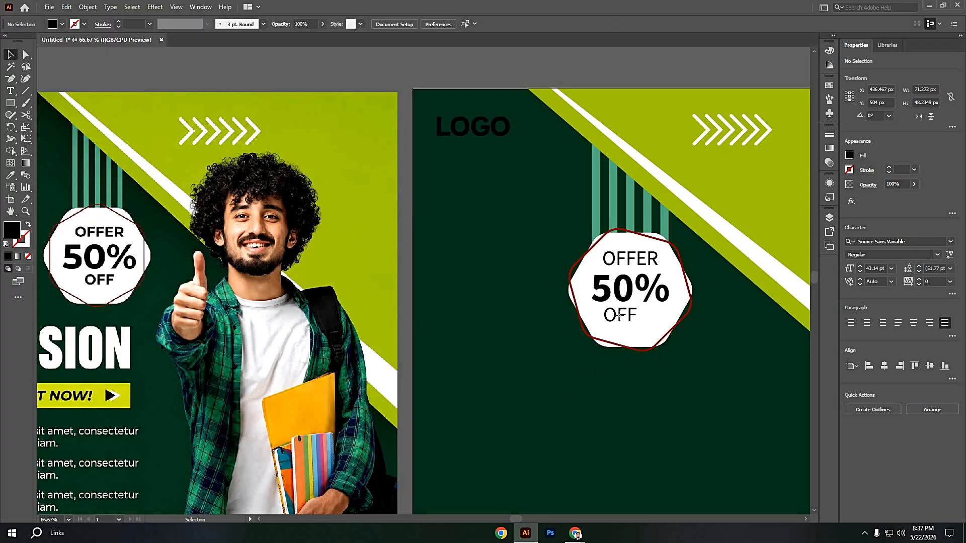
Step: Align the OFFER, 50% and OFF texts on their horizontal centers
left_click(641, 288, "shift")
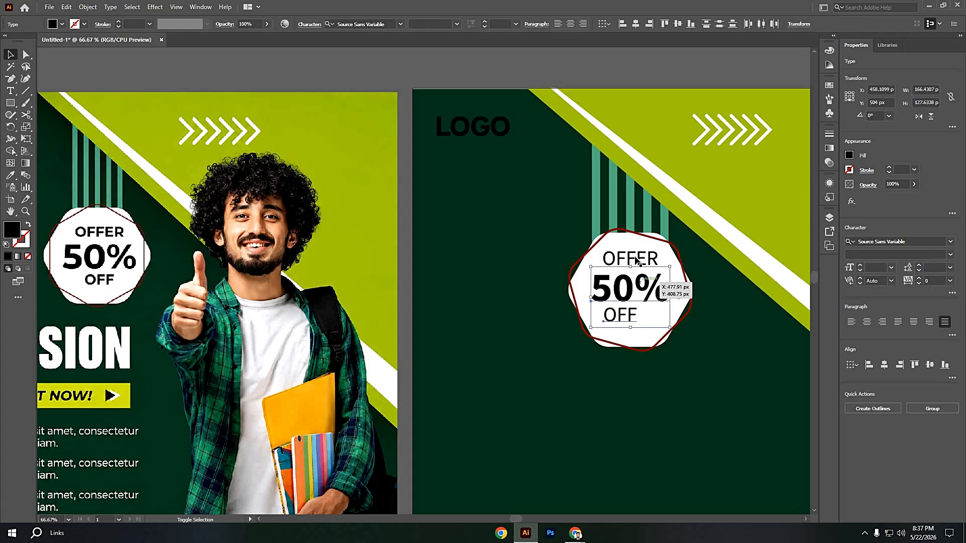
left_click(635, 258, "shift")
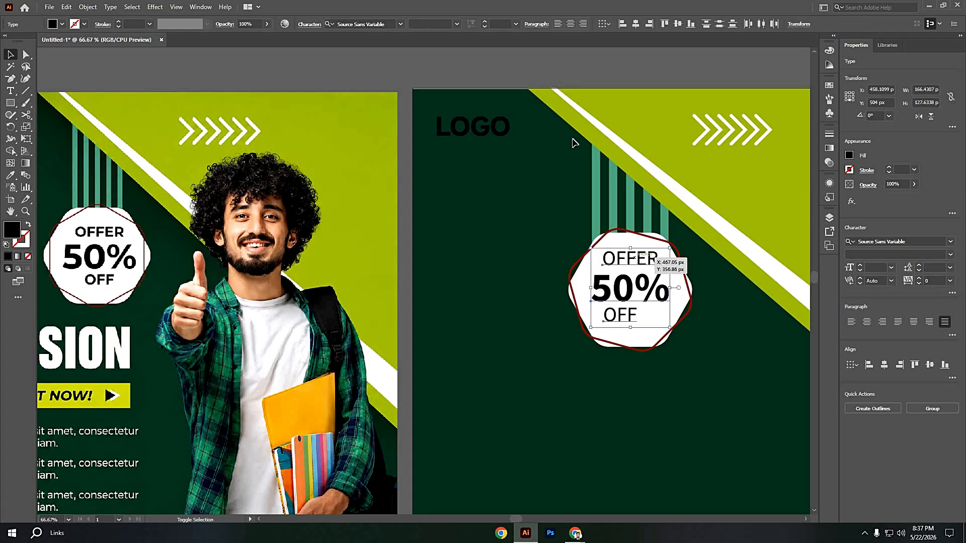
left_click(637, 25)
Step: Nudge the three aligned offer texts slightly to the right so they sit centered inside the hexagon badge
key("Right")
key("Right")
key("Right")
key("Right")
key("Right")
key("Right")
key("Right")
key("Right")
key("Right")
key("Right")
key("Right")
key("Right")
key("Right")
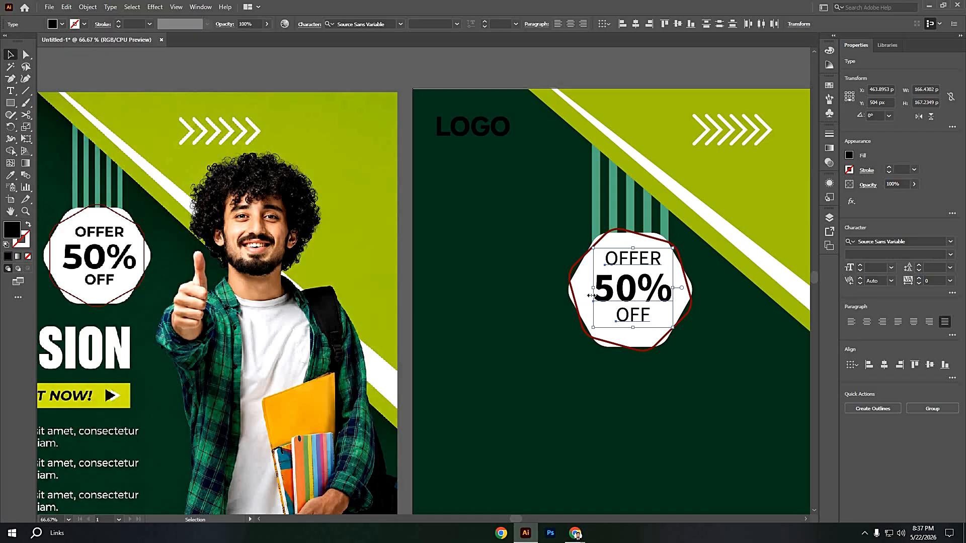
left_click(521, 401)
Step: Recolor the LOGO text on the new artboard white by sampling the hexagon badge's fill with the Eyedropper
scroll(523, 401, "down", 1)
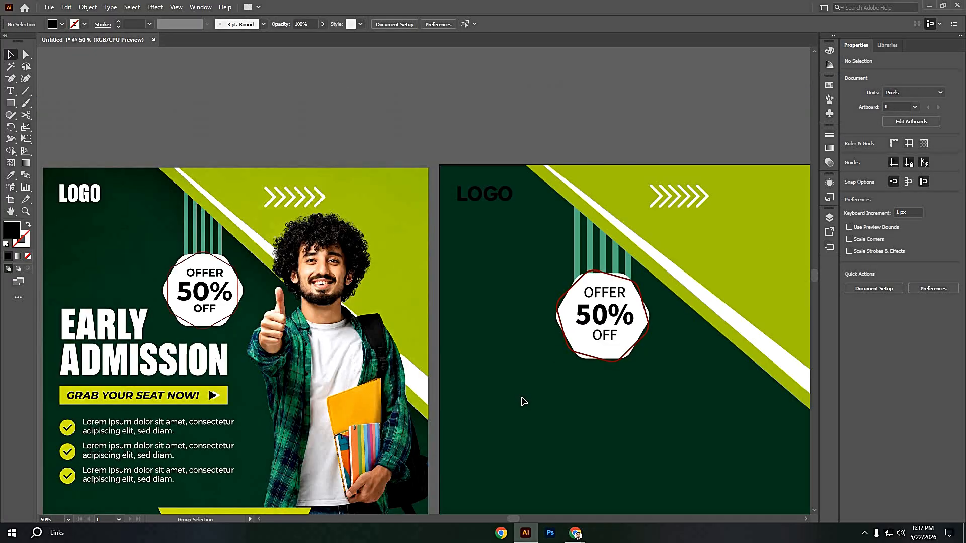
scroll(524, 401, "down", 1)
scroll(521, 399, "down", 2)
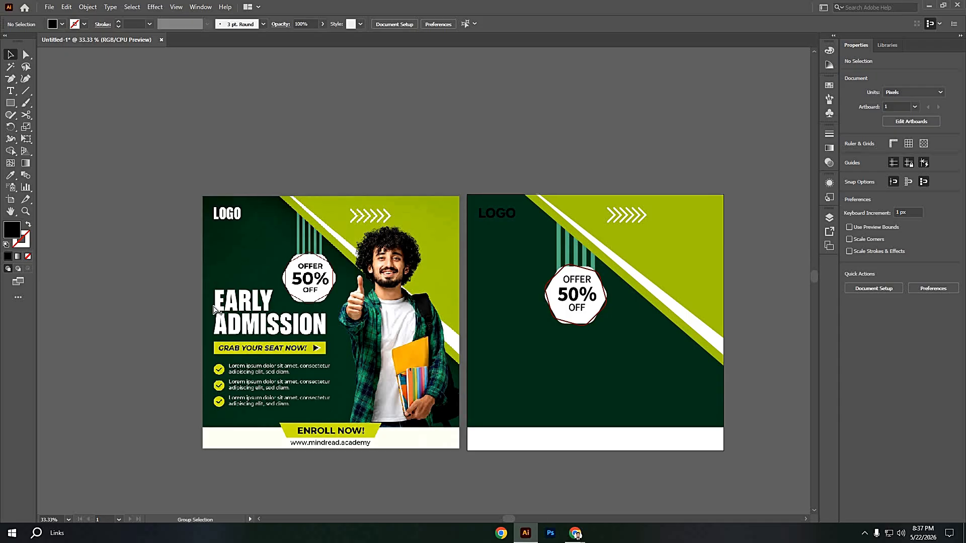
scroll(215, 309, "up", 1)
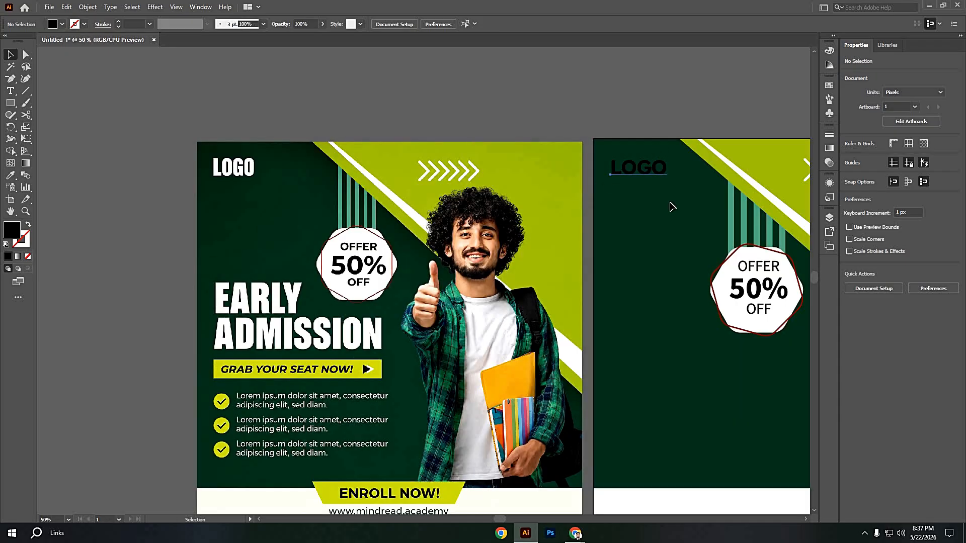
left_click(655, 170)
key("i")
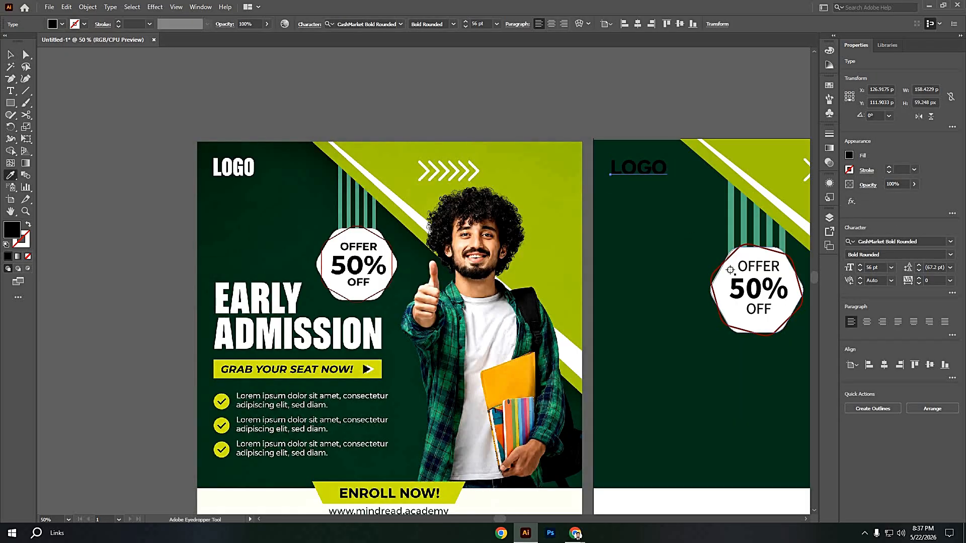
left_click(729, 270)
left_click(9, 59)
left_click(402, 101)
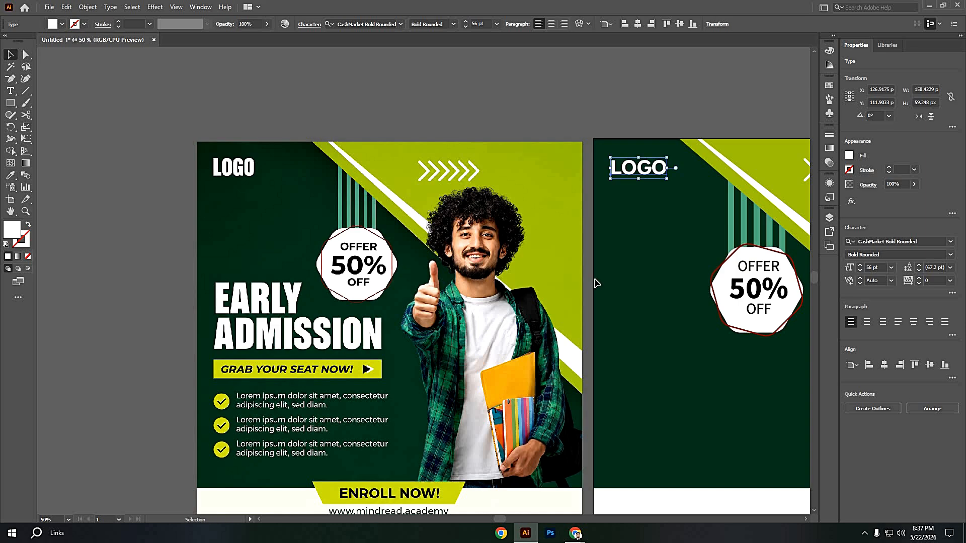
Step: Nudge the whole offer badge with its stripes and texts about 28 px right and 1 px down
scroll(652, 339, "down", 1)
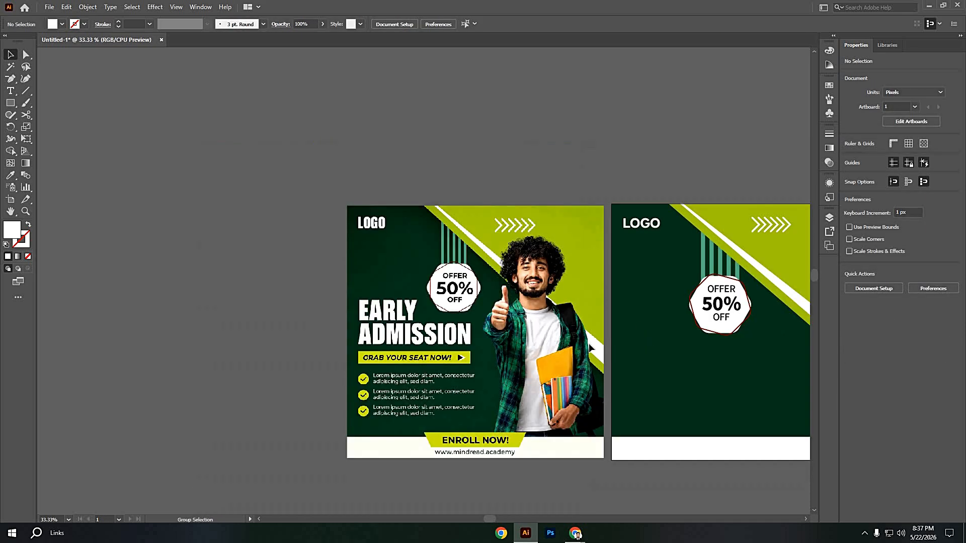
left_click_drag(662, 356, 577, 337)
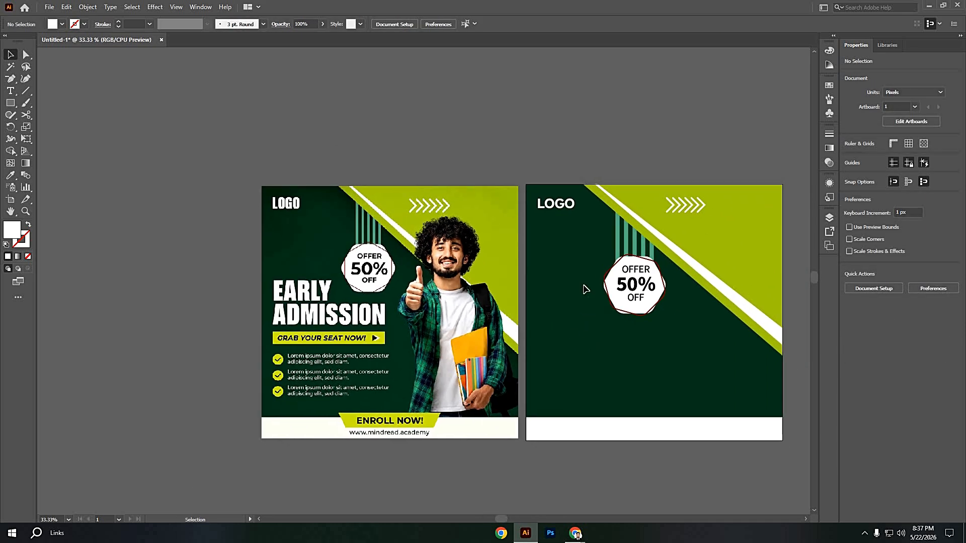
left_click_drag(586, 251, 658, 340)
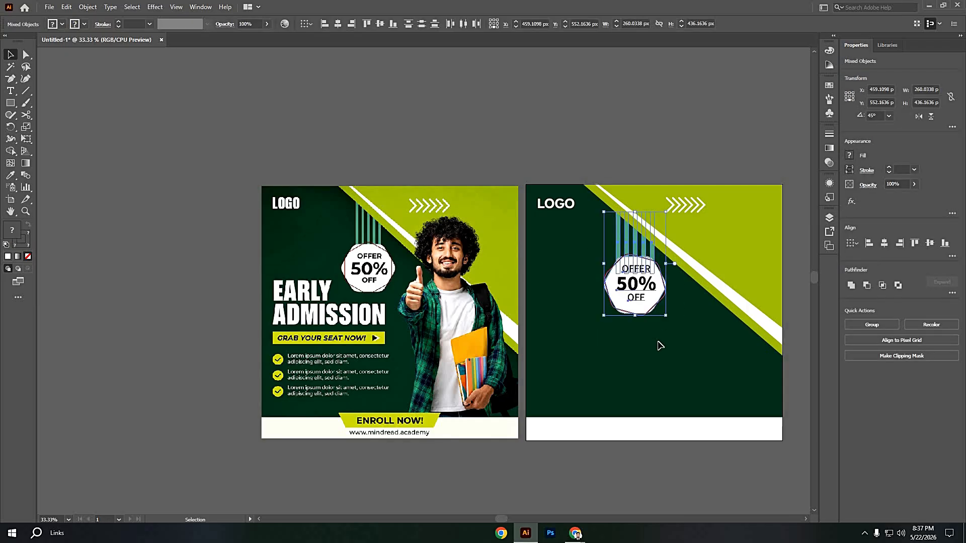
key("Right")
key("Right")
key("Right")
key("Right")
key("Right")
key("Right")
key("Right")
key("Right")
key("Right")
key("Right")
key("Right")
key("Right")
key("Right")
key("Right")
key("Right")
key("Down")
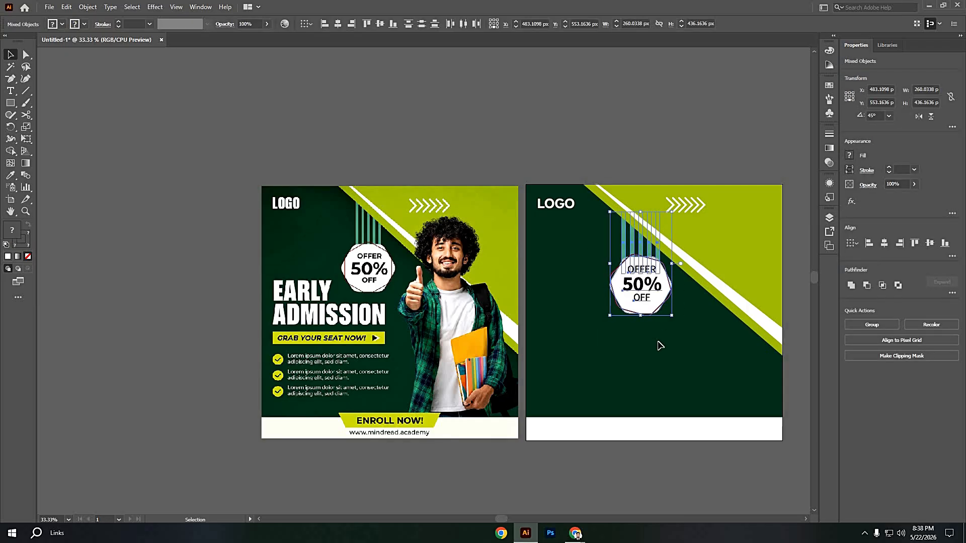
key("Right")
key("Right")
key("Right")
key("Right")
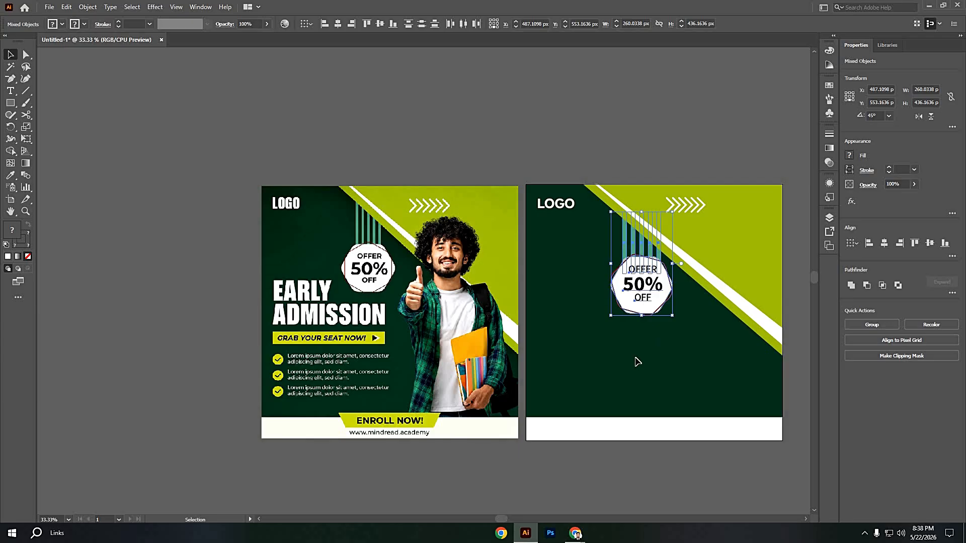
Step: Add a two-line text reading EARLY and ADMISSION beside the offer badge on the new artboard and select all its characters
left_click(626, 330)
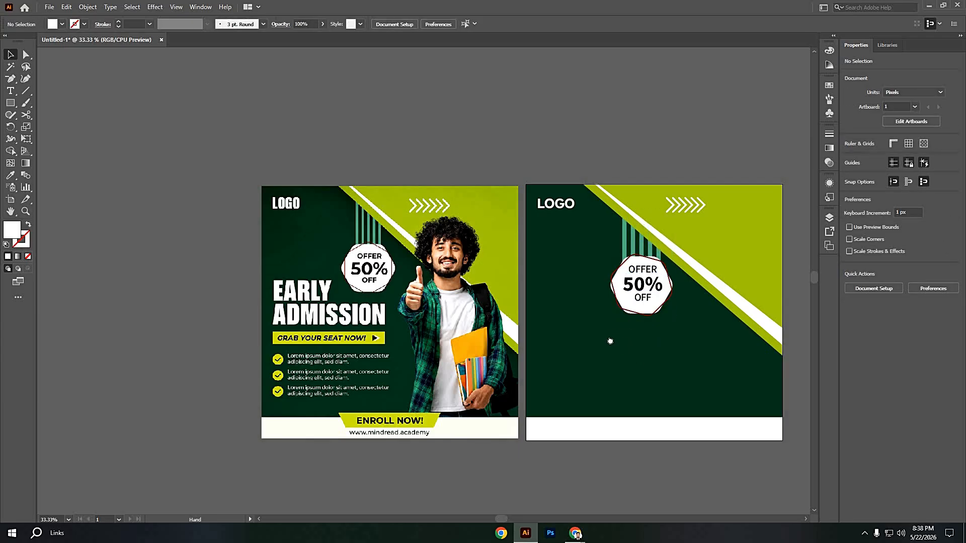
left_click_drag(610, 342, 596, 339)
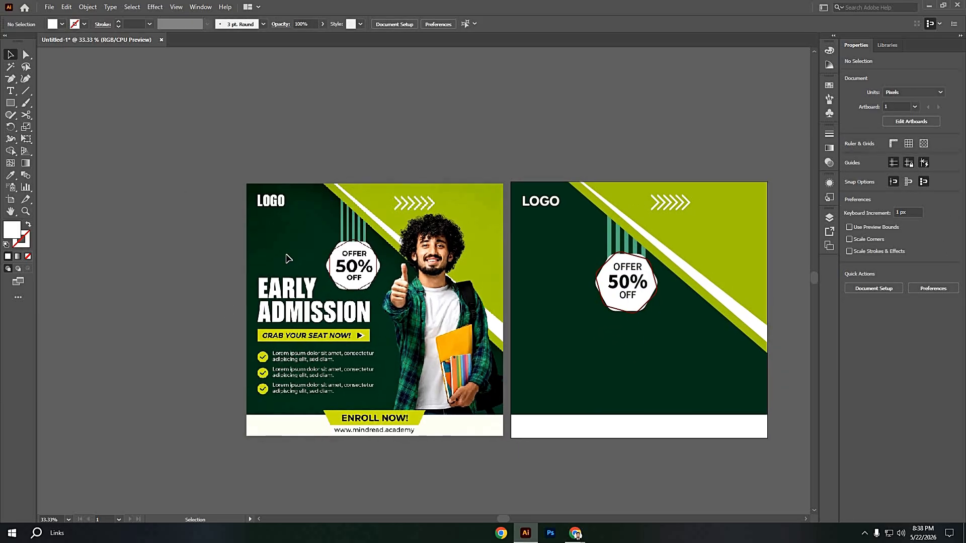
left_click(11, 92)
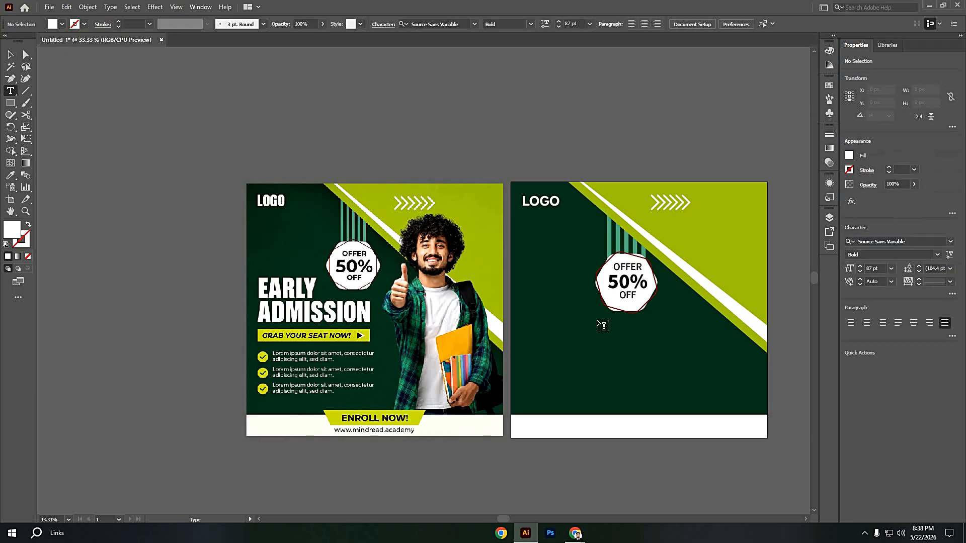
left_click(527, 297)
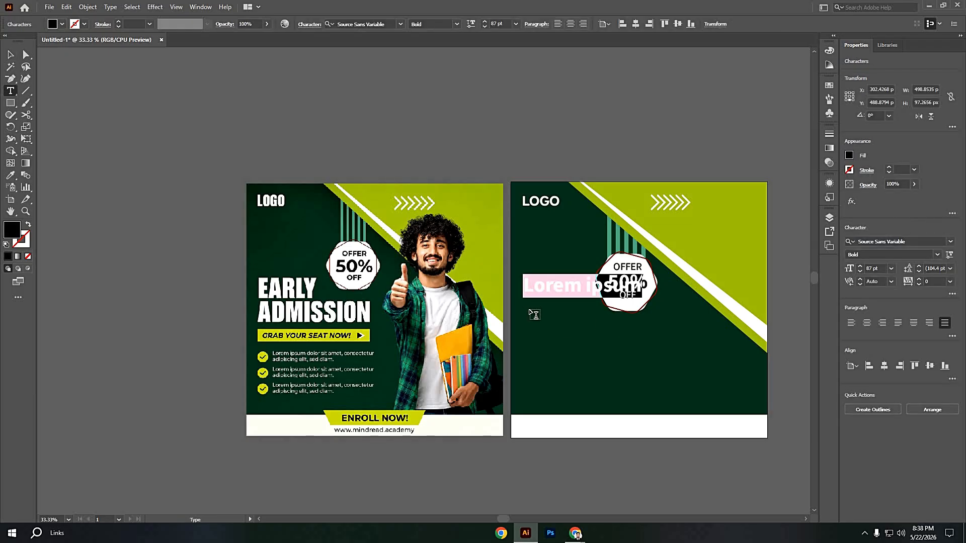
key("BackSpace")
type("E")
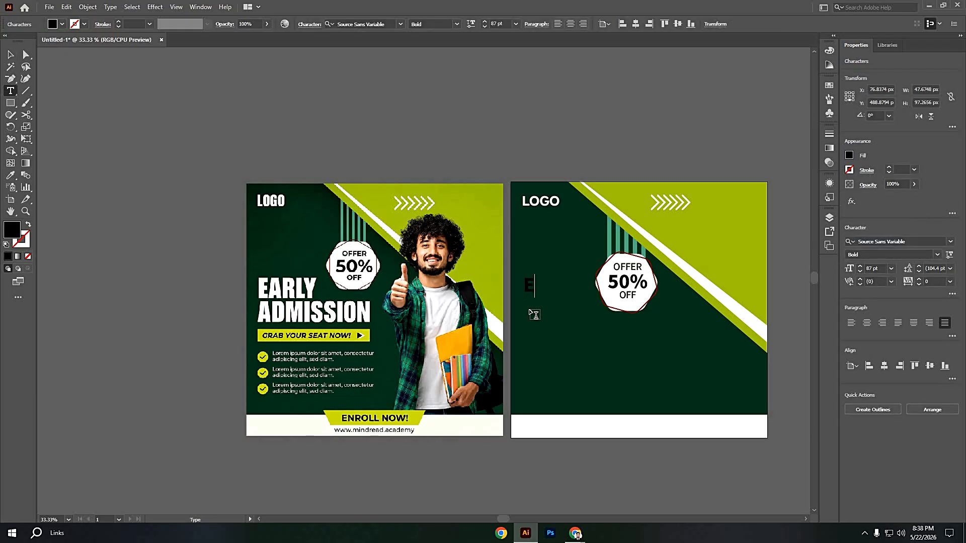
type("ARLY")
key("Return")
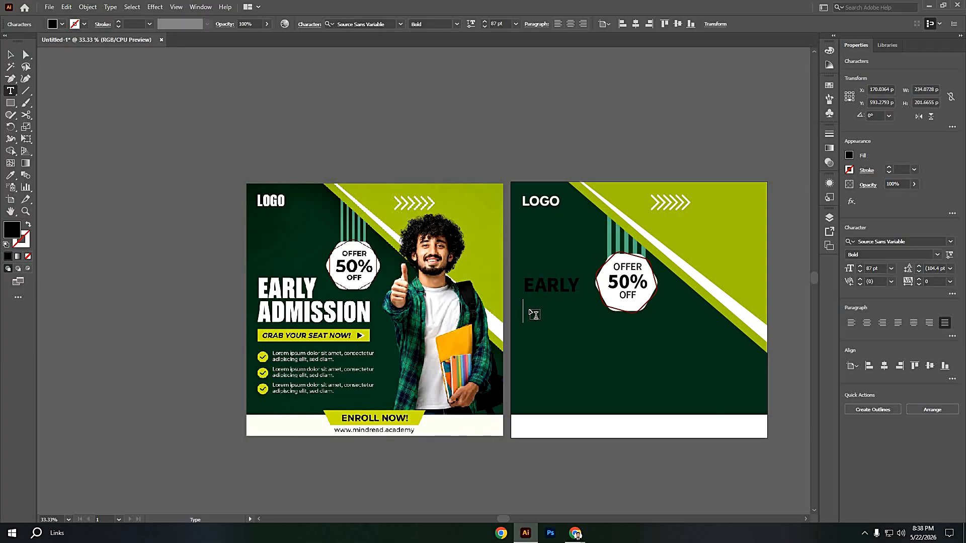
type("ADMISSION")
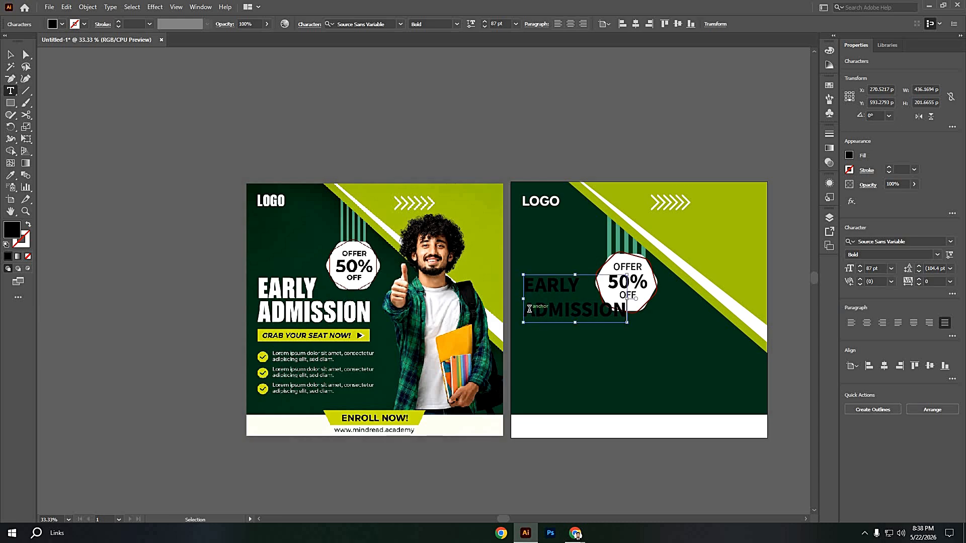
key("ctrl+a")
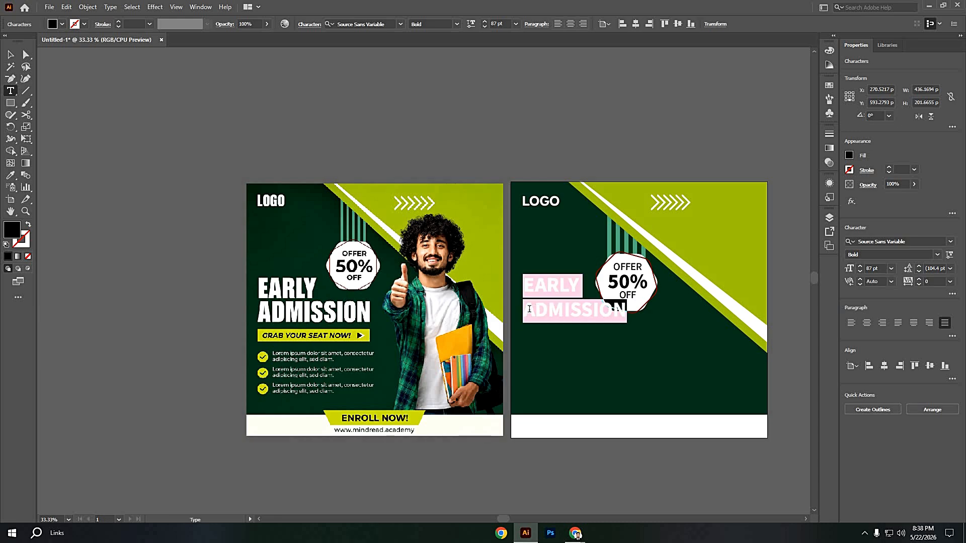
key("BackSpace")
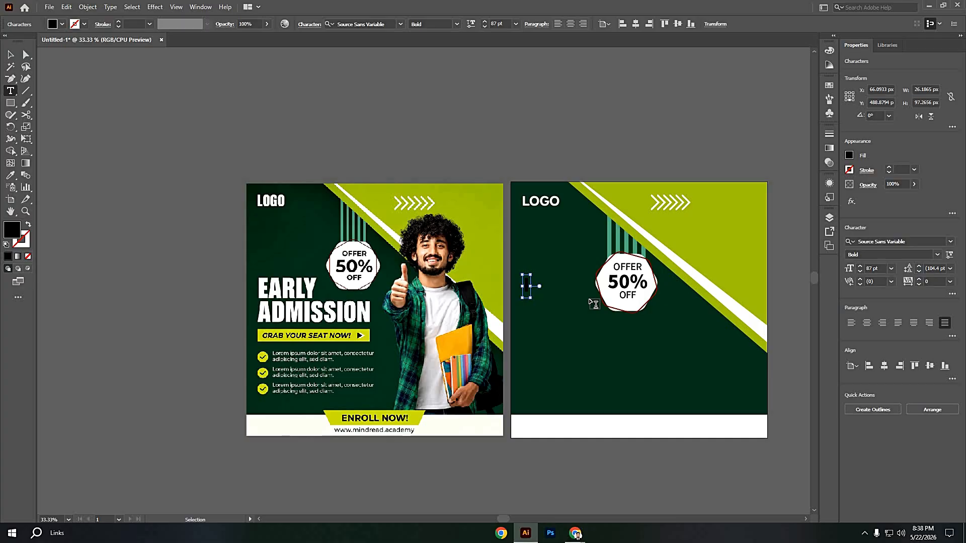
key("Escape")
key("ctrl+z")
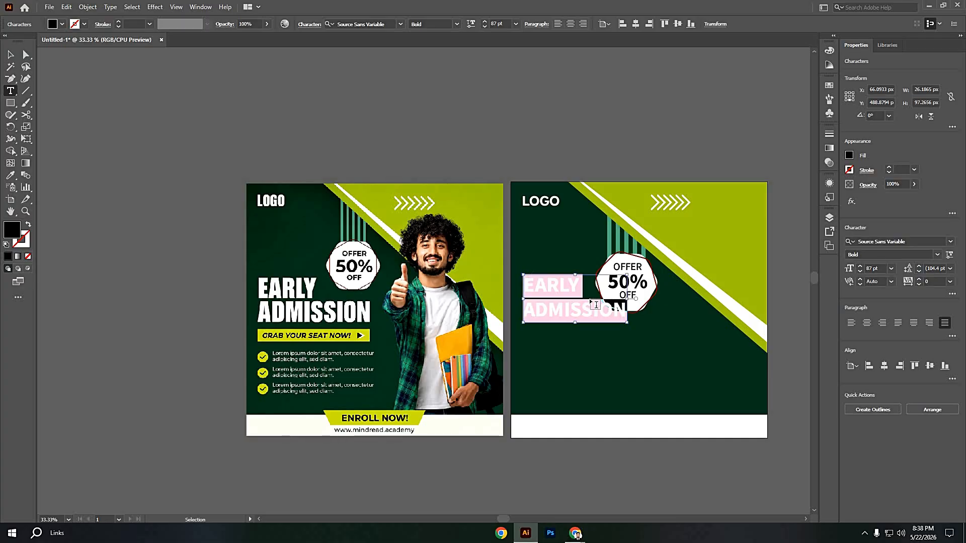
Step: Recolor the selected EARLY ADMISSION text white and deselect it
left_click(849, 155)
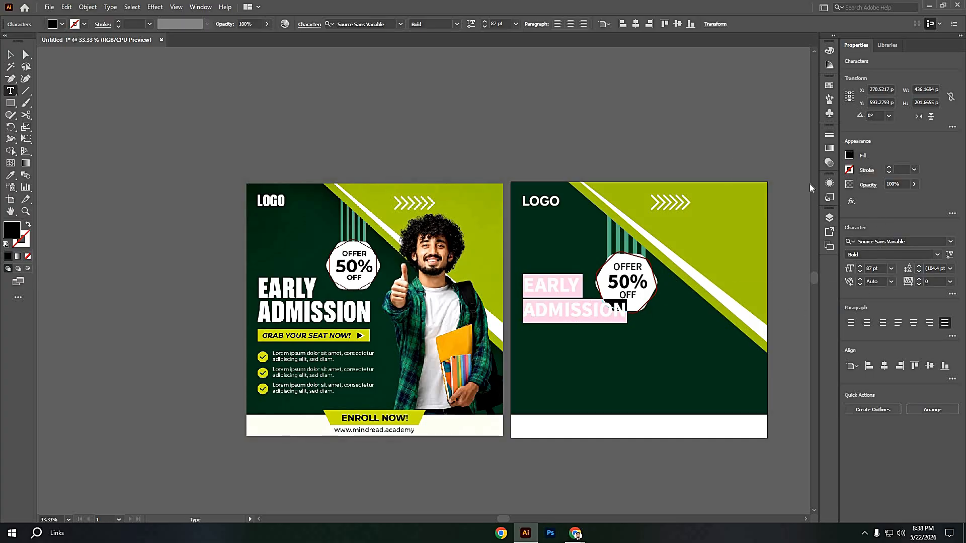
left_click(755, 192)
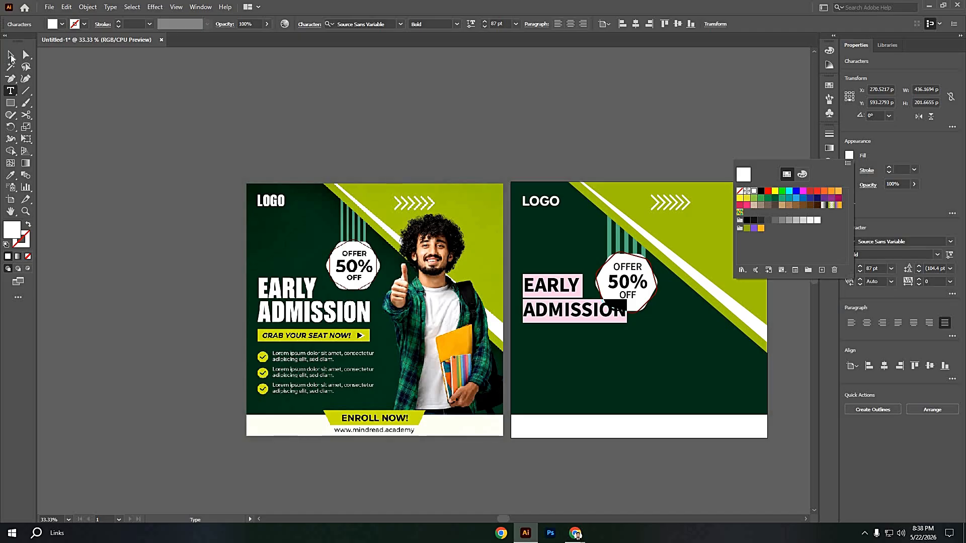
key("ctrl+shift+a")
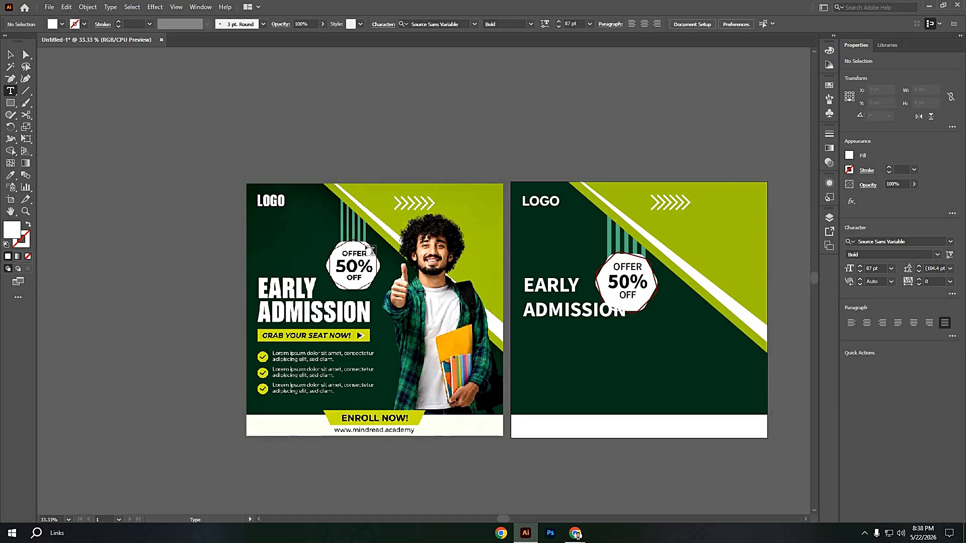
Step: Move the EARLY ADMISSION text about 81 px down and 11 px left, partly clear of the offer badge
left_click(11, 54)
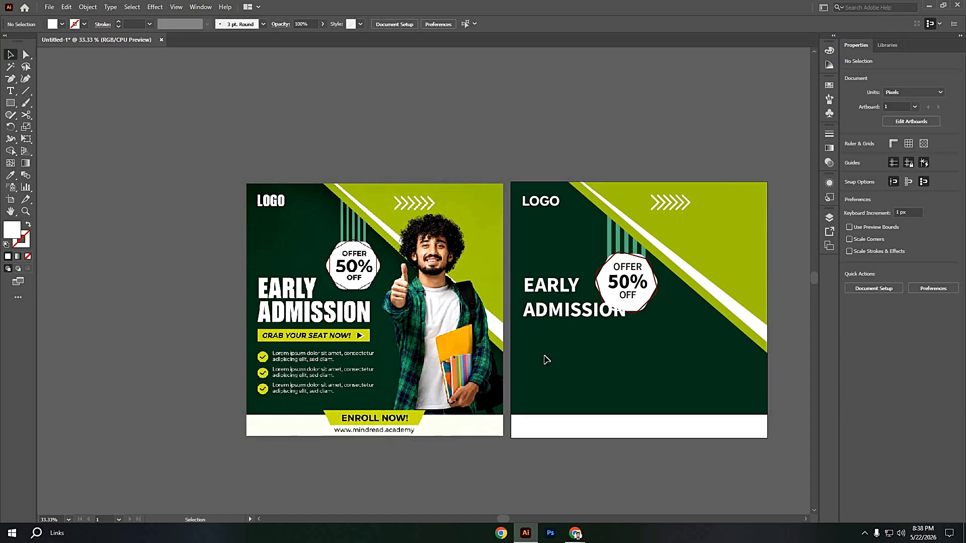
left_click(553, 313)
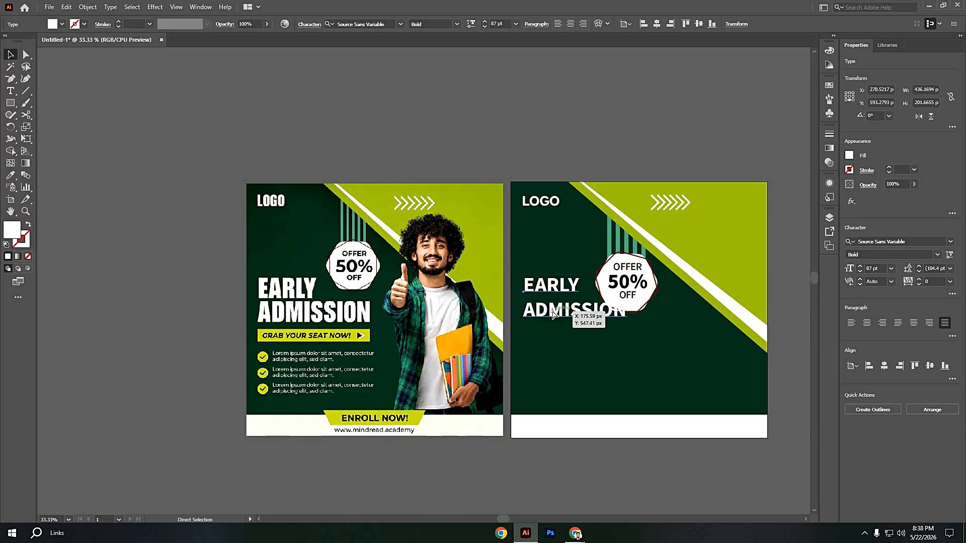
left_click(566, 367)
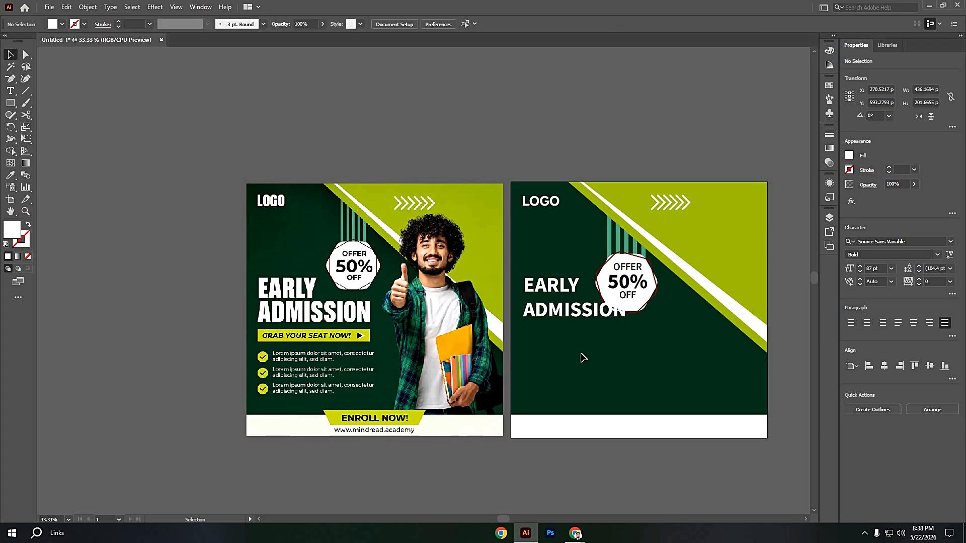
left_click_drag(570, 316, 569, 336)
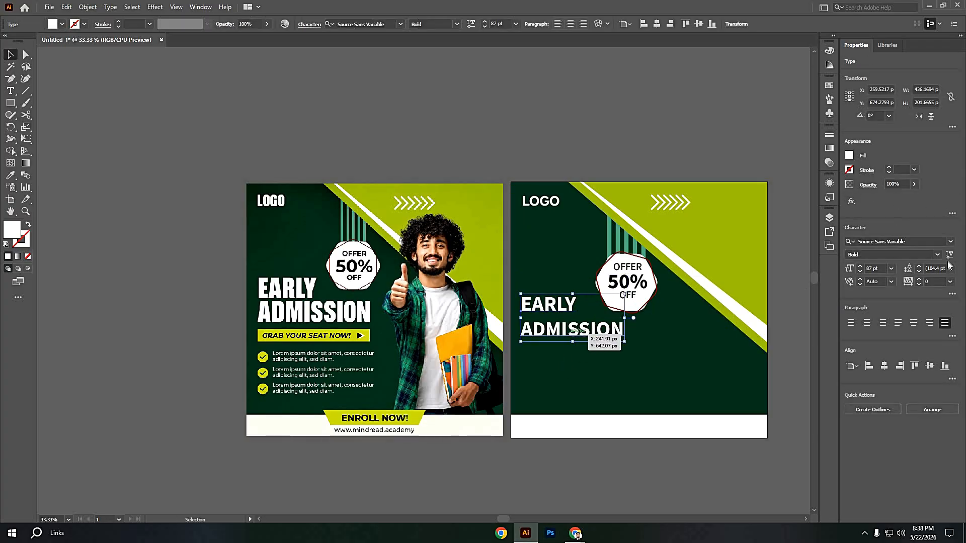
Step: Set the font size of the EARLY ADMISSION text to 100 pt, keeping the Bold style
left_click(861, 266)
left_click(860, 266)
left_click(860, 266)
left_click(861, 266)
left_click(861, 266)
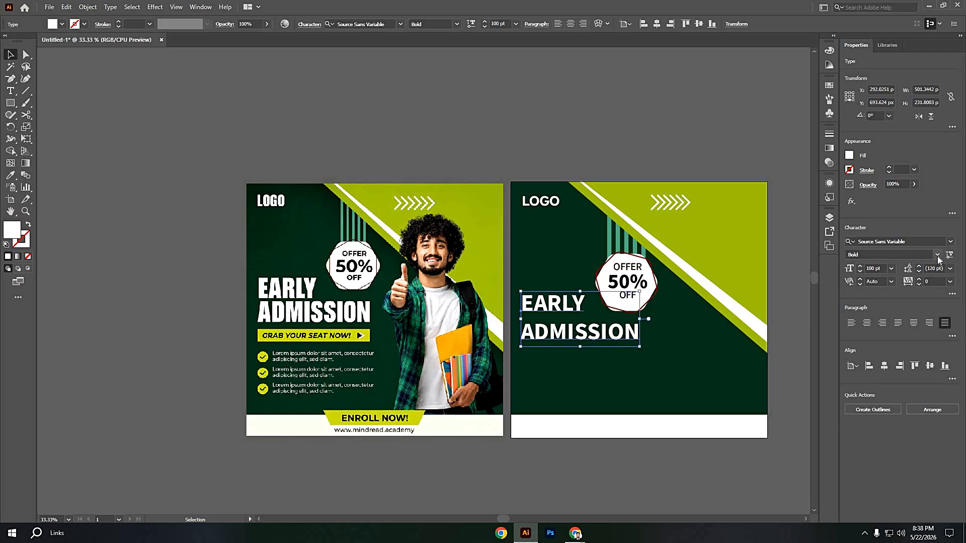
left_click(937, 255)
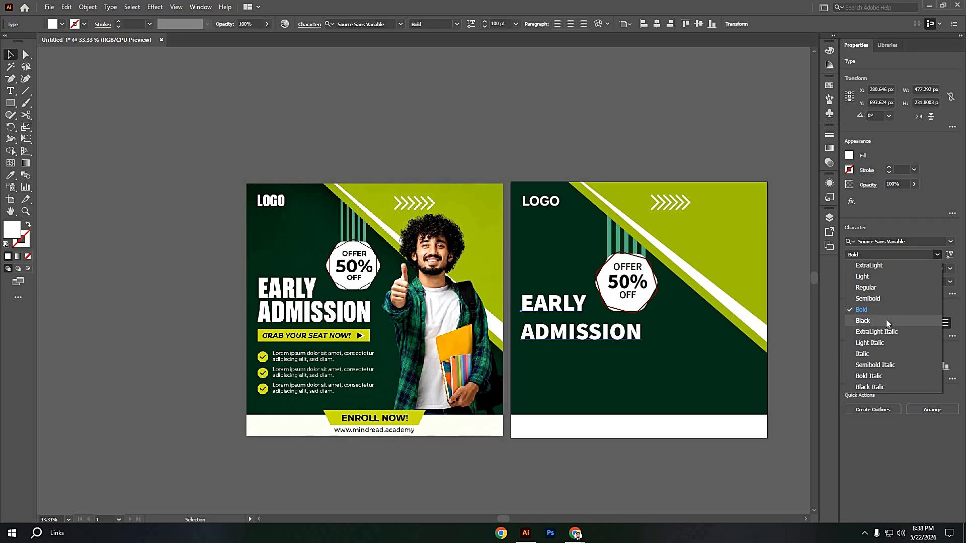
left_click(675, 404)
left_click(599, 457)
Step: Shift the EARLY ADMISSION text about 31 px right and 5 px up
left_click_drag(587, 329, 595, 328)
left_click(587, 373)
left_click_drag(587, 369, 543, 360)
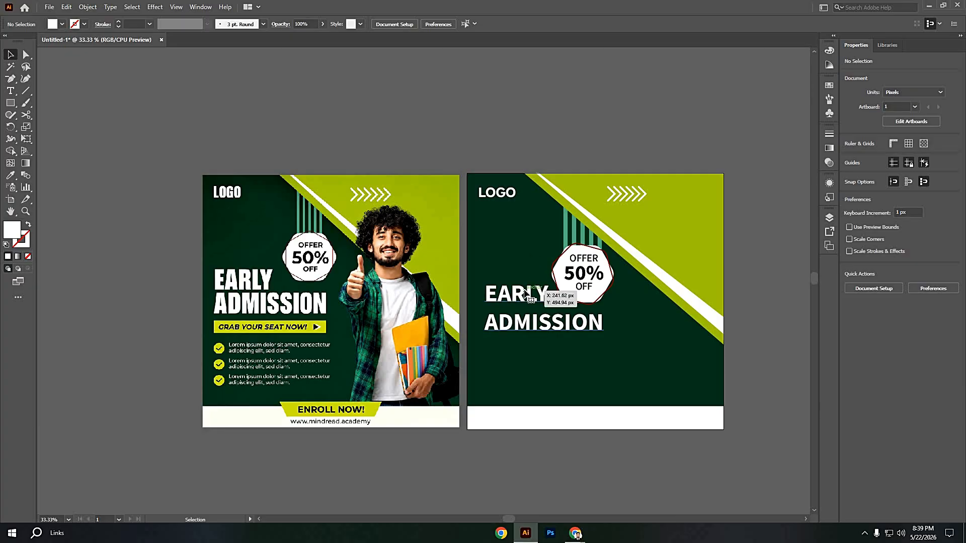
Step: Nudge the EARLY ADMISSION text about 34 px left and 26 px up, closer to the artboard's left edge
left_click_drag(525, 291, 526, 293)
key("Left")
key("Left")
key("Left")
key("Left")
key("Left")
key("Left")
key("Left")
key("Left")
key("Left")
key("Left")
key("Left")
key("Left")
key("Left")
key("Left")
key("Left")
key("Left")
key("Left")
key("Left")
key("Left")
key("Left")
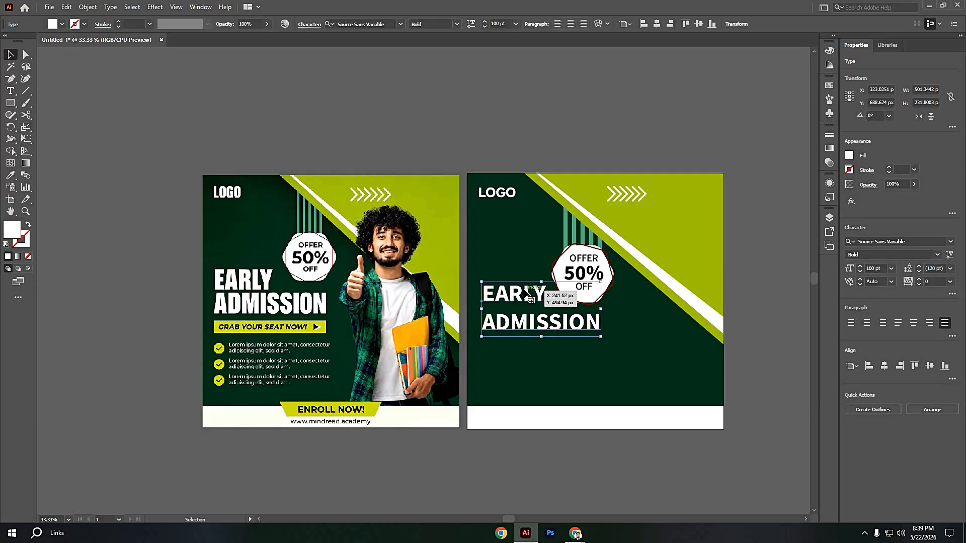
key("Up")
key("Up")
key("Up")
key("Up")
key("Up")
key("Up")
key("Up")
key("Up")
key("Up")
key("Up")
key("Up")
key("Up")
key("Up")
key("Up")
key("Up")
key("Up")
key("Up")
key("Up")
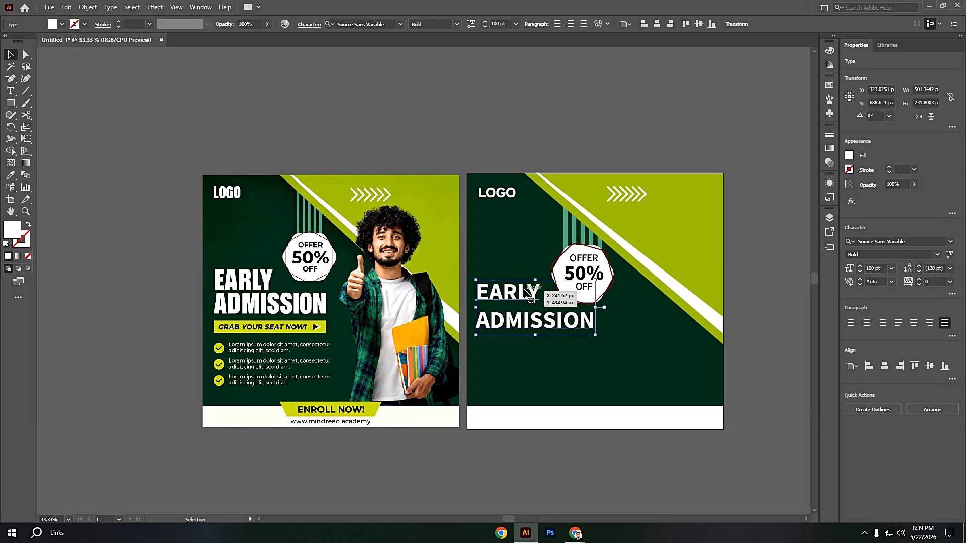
key("Up")
key("Up")
key("Up")
key("Up")
key("Up")
key("Up")
key("Up")
key("Up")
key("Up")
key("Up")
key("Up")
key("Up")
key("Up")
key("Up")
key("Up")
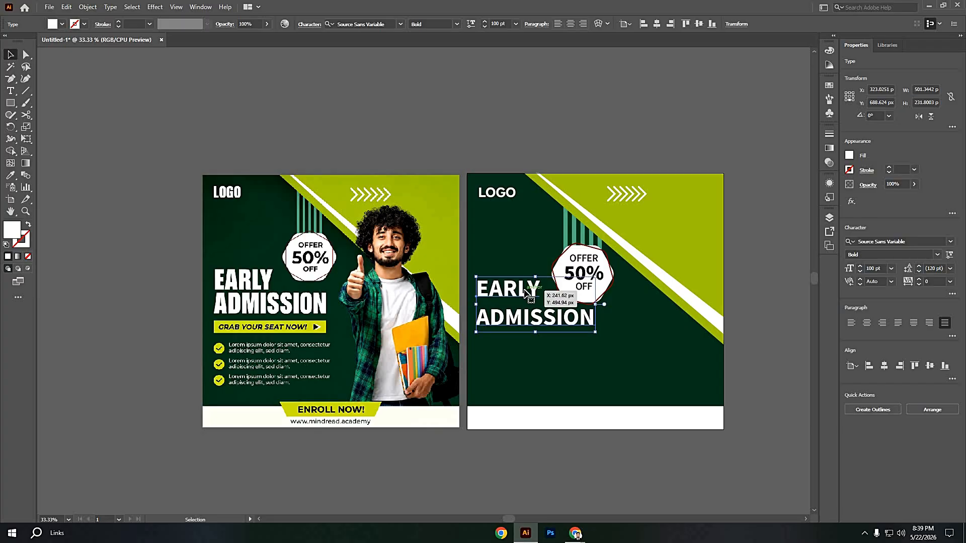
key("Up")
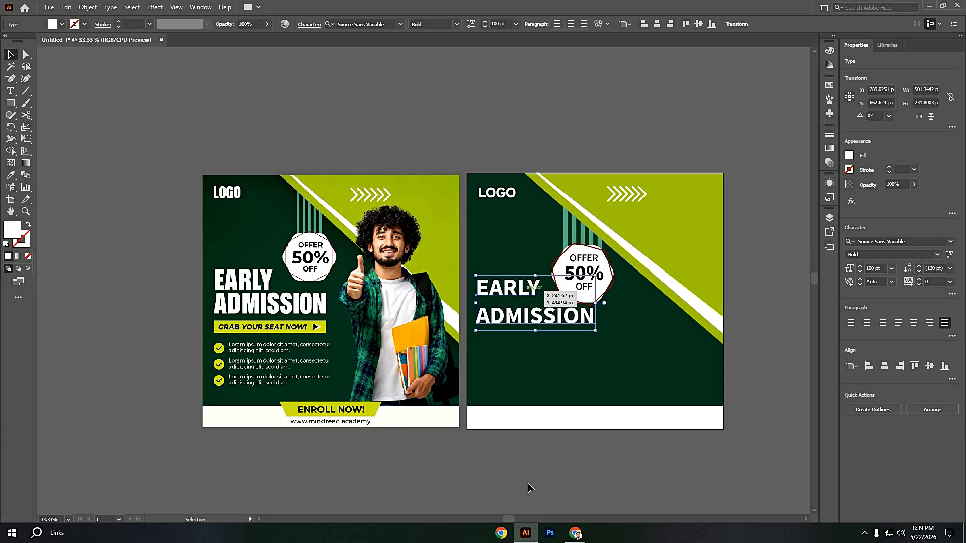
left_click(423, 455)
Step: Draw a 594 × 72 px rectangle below ADMISSION and fill it with the light green sampled from the corner shape using the Eyedropper
left_click_drag(384, 422, 344, 386)
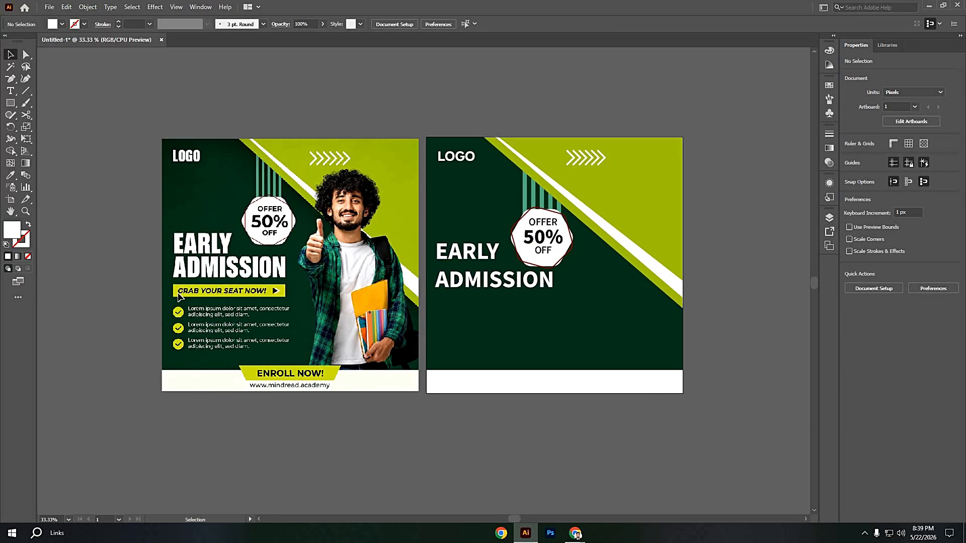
left_click(10, 103)
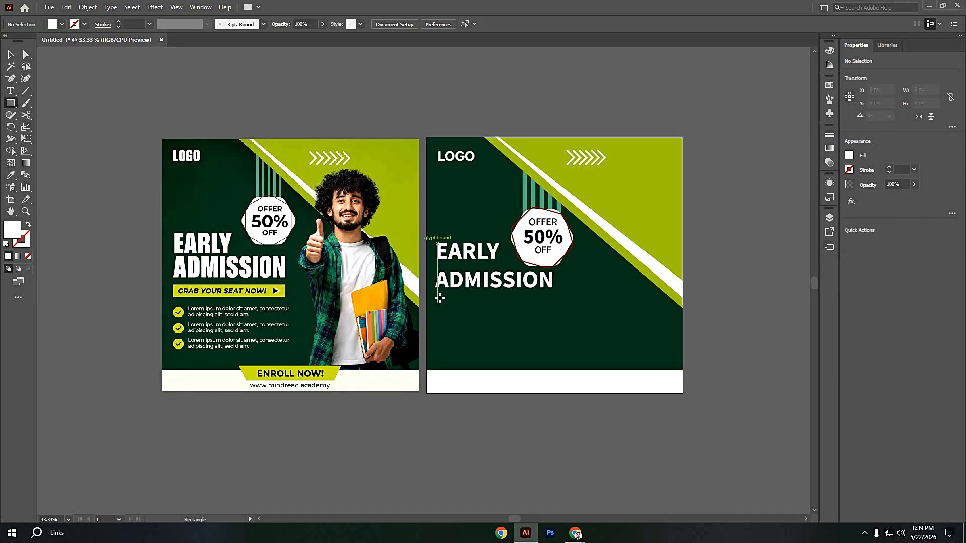
left_click_drag(540, 303, 582, 314)
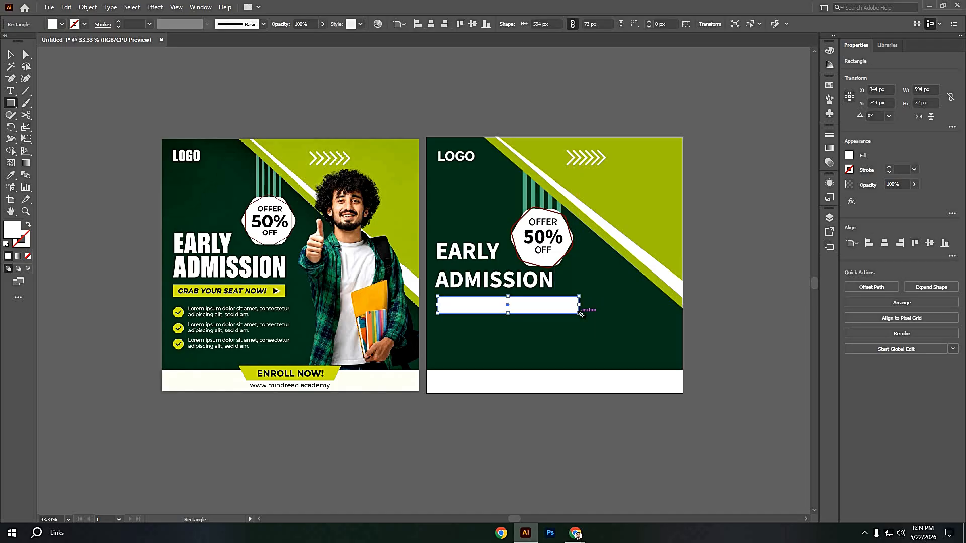
key("i")
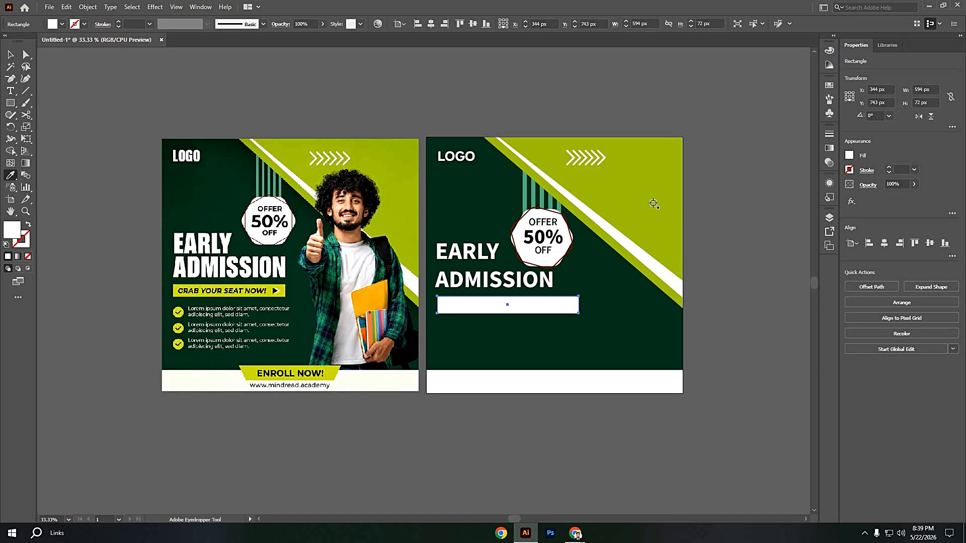
left_click(653, 204)
left_click(11, 54)
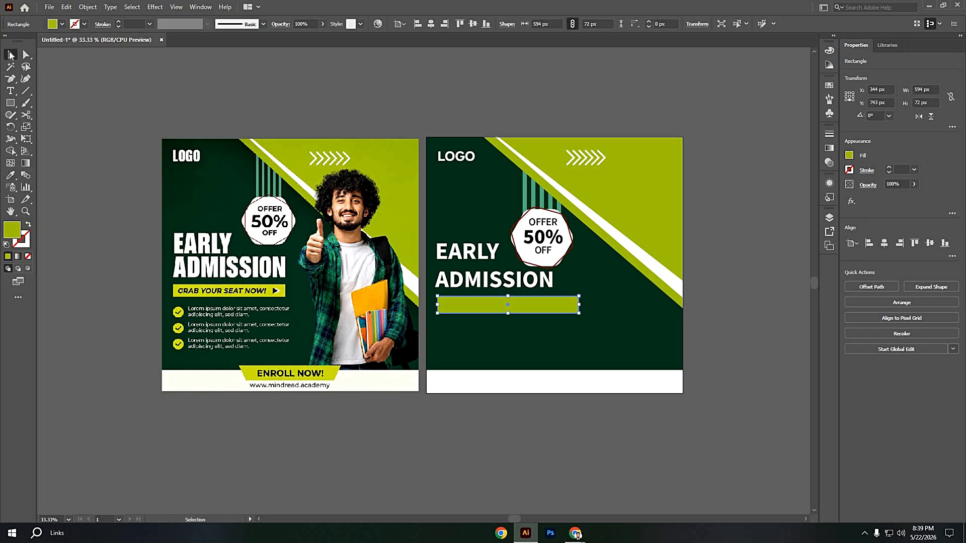
Step: Add the text "GRAB yOUR SEAT NOW!" over the green bar and select all its characters
key("t")
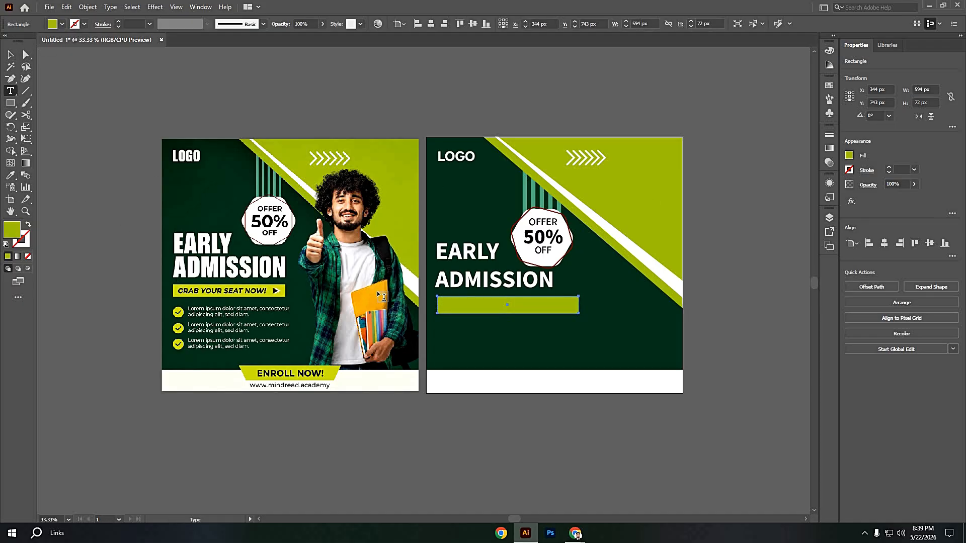
left_click(448, 305)
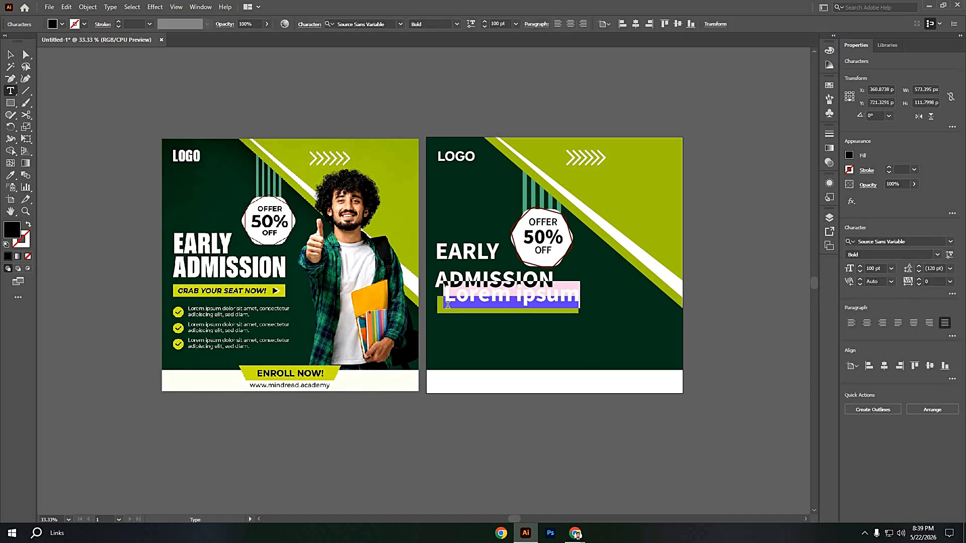
key("BackSpace")
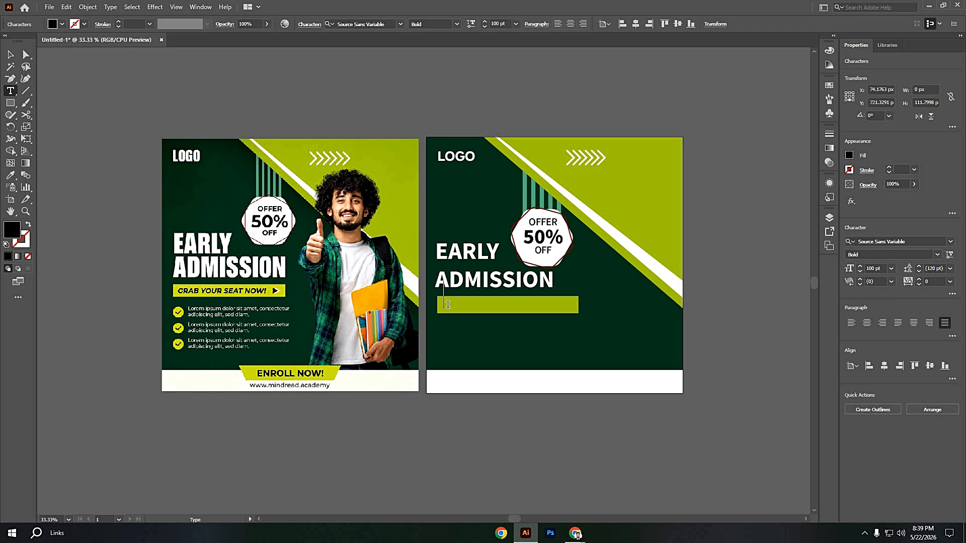
type("GRAB yOUR ")
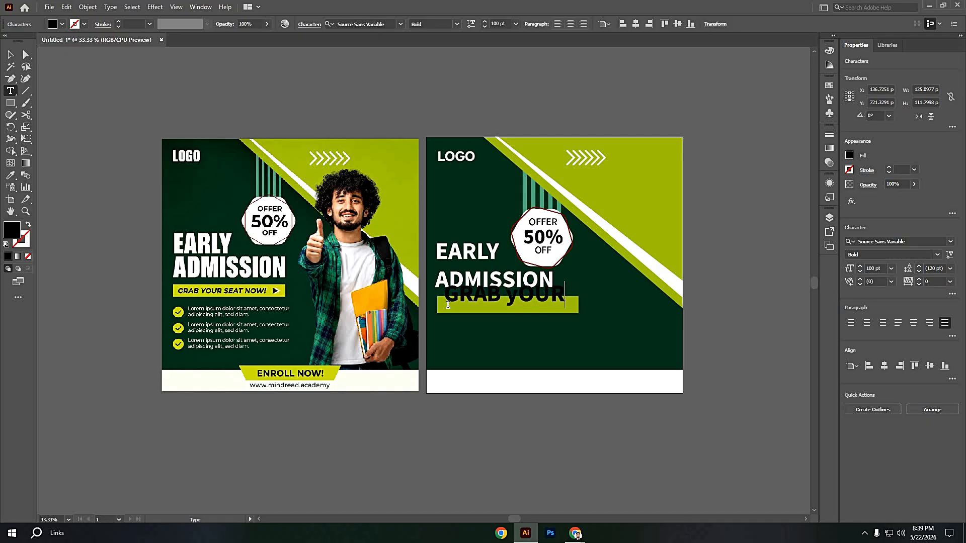
type("SEAT NOW!")
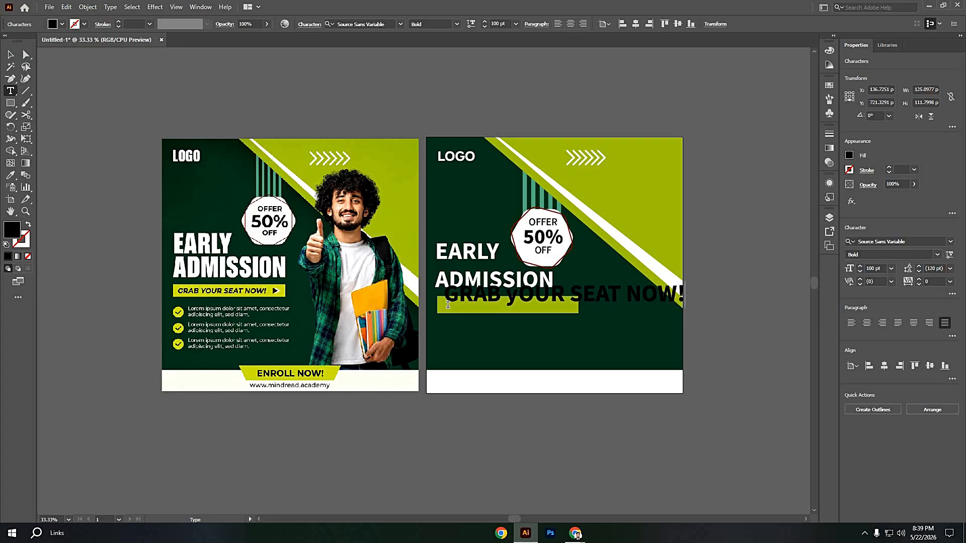
key("ctrl+a")
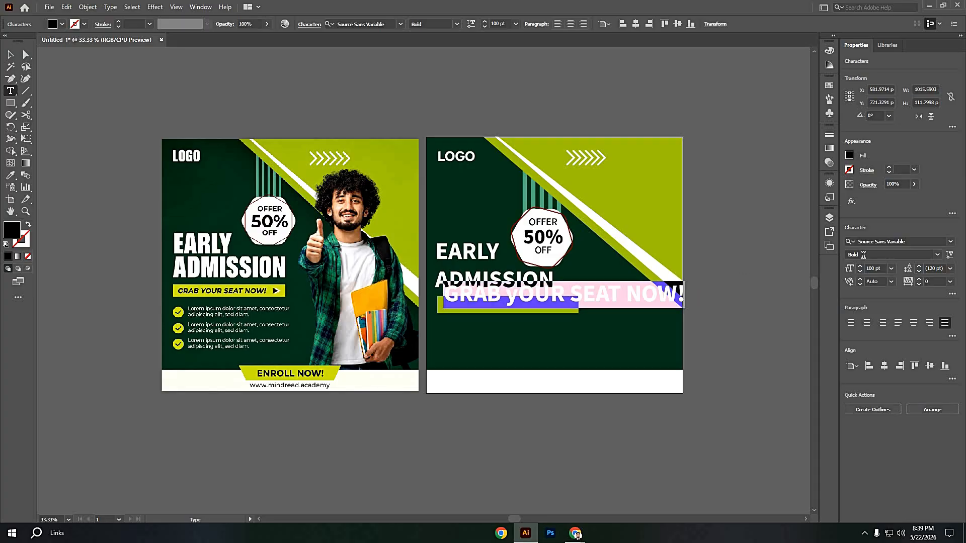
Step: Set the font size of the "GRAB yOUR SEAT NOW!" text to 52 pt
left_click(892, 268)
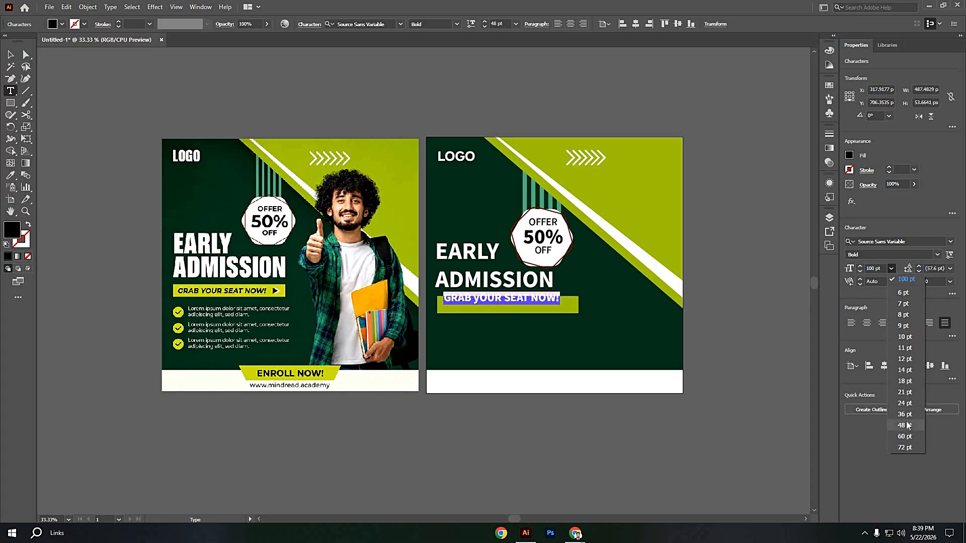
left_click(907, 425)
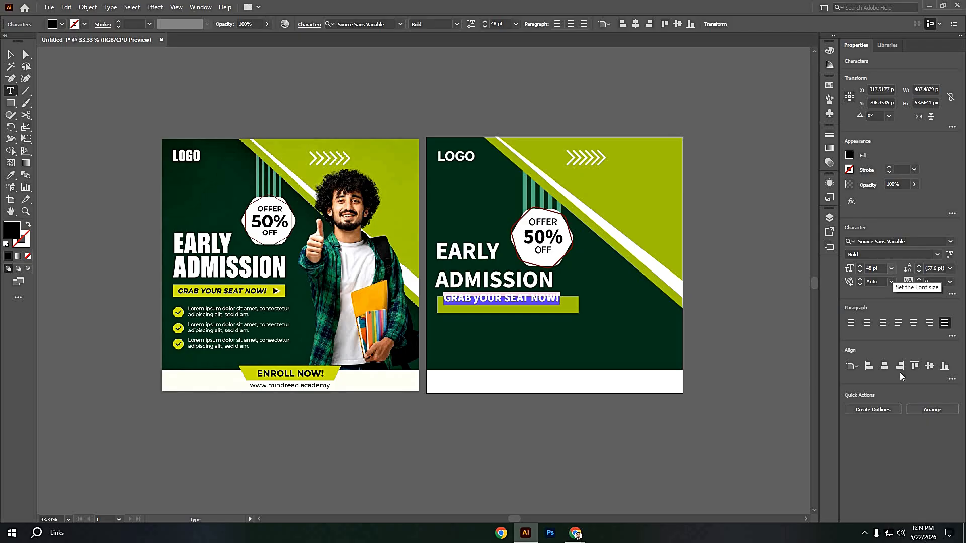
left_click(891, 268)
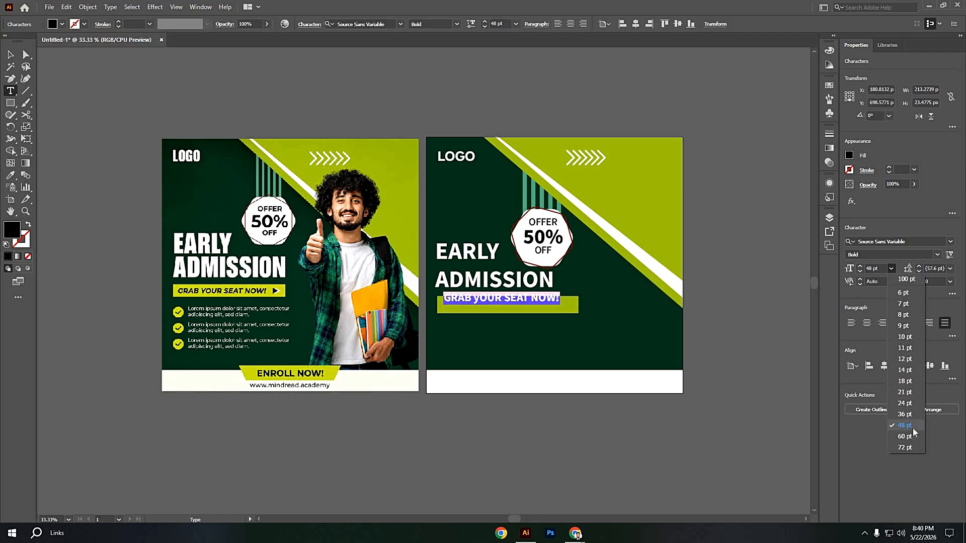
left_click(873, 270)
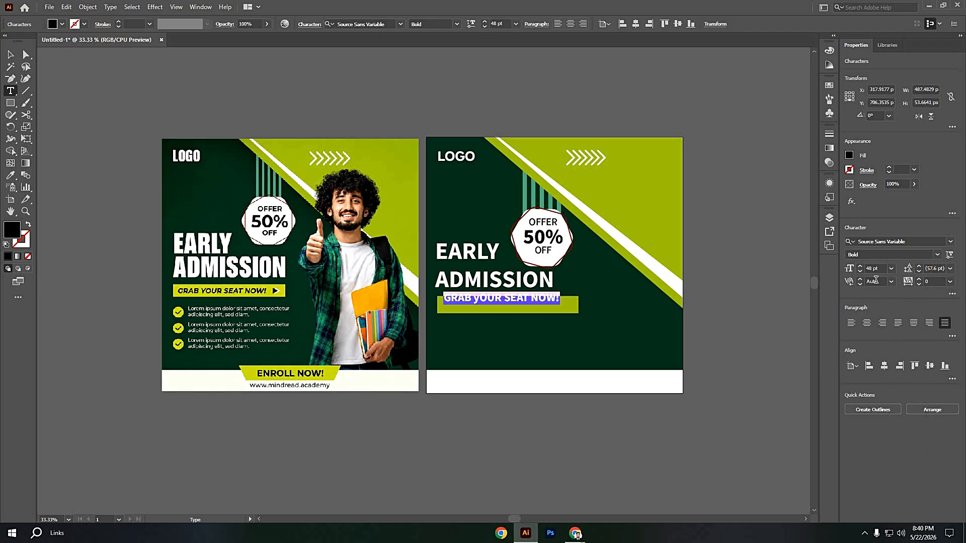
left_click(872, 268)
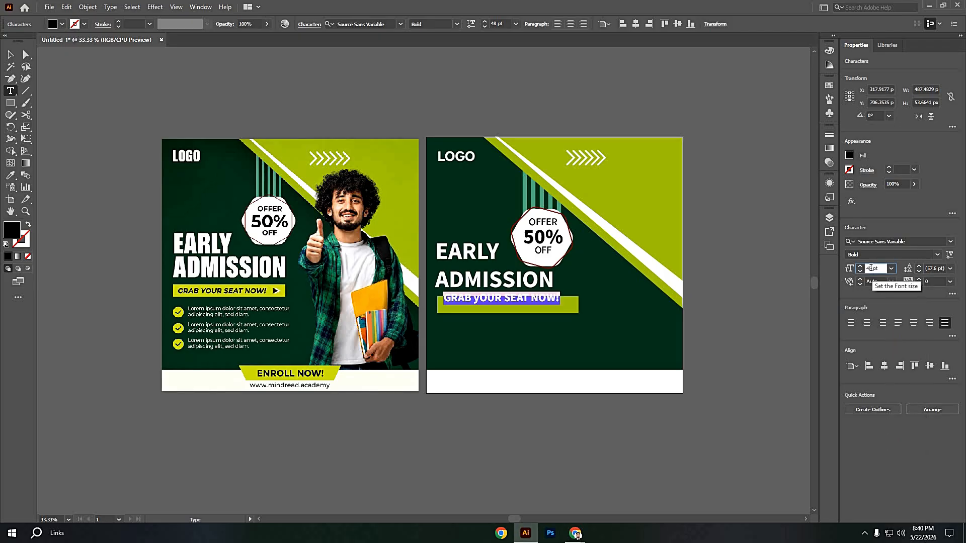
type("52")
key("Return")
left_click(11, 54)
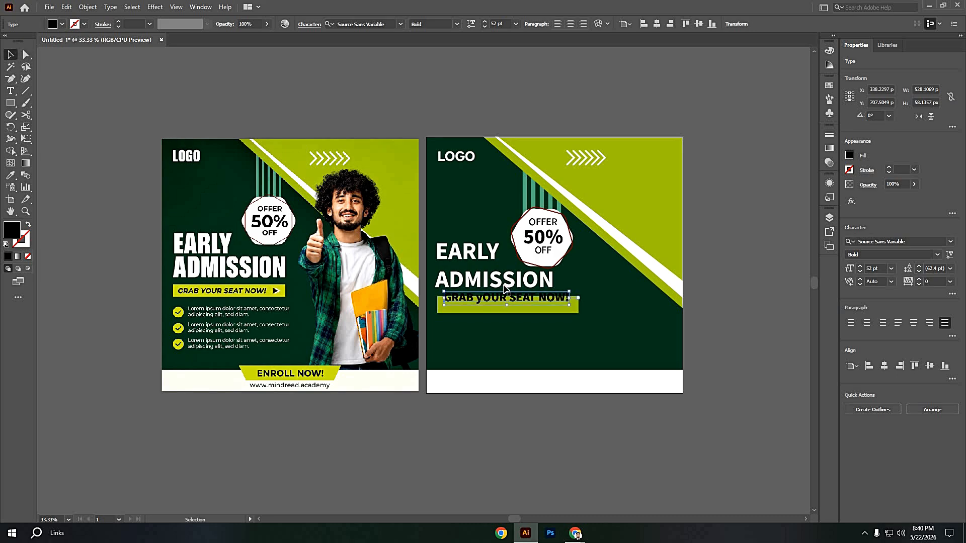
Step: Align the "GRAB yOUR SEAT NOW!" text and the green bar on their horizontal and vertical centers
left_click(518, 322)
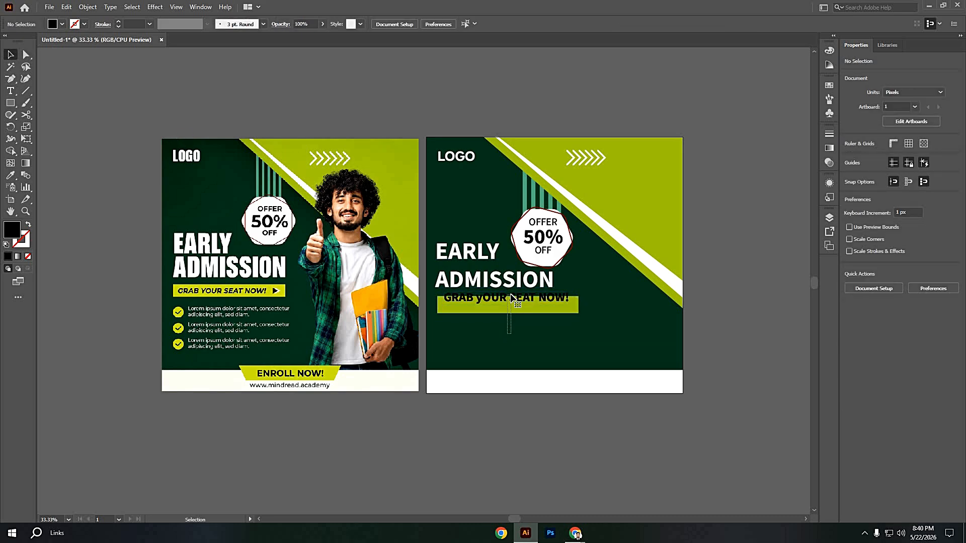
left_click_drag(511, 298, 511, 297)
left_click(337, 24)
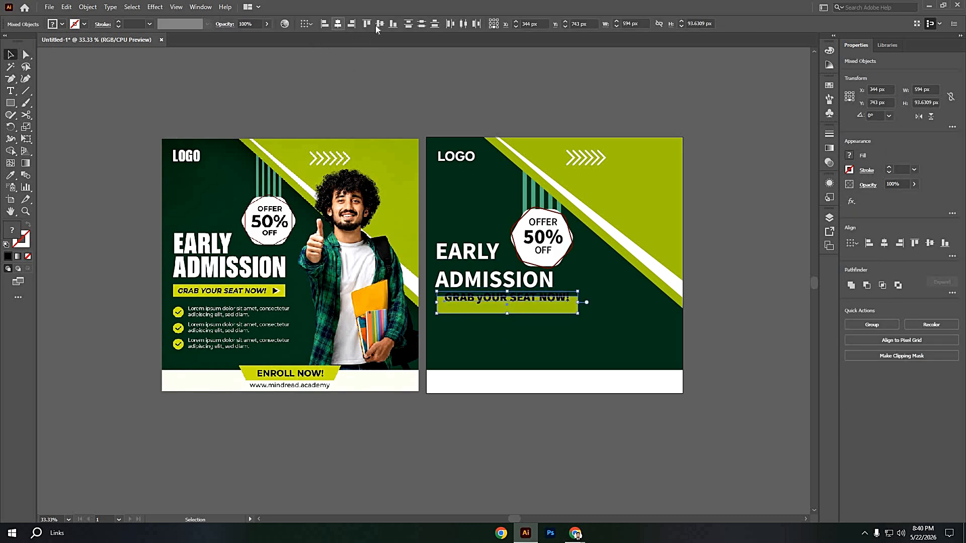
left_click(376, 24)
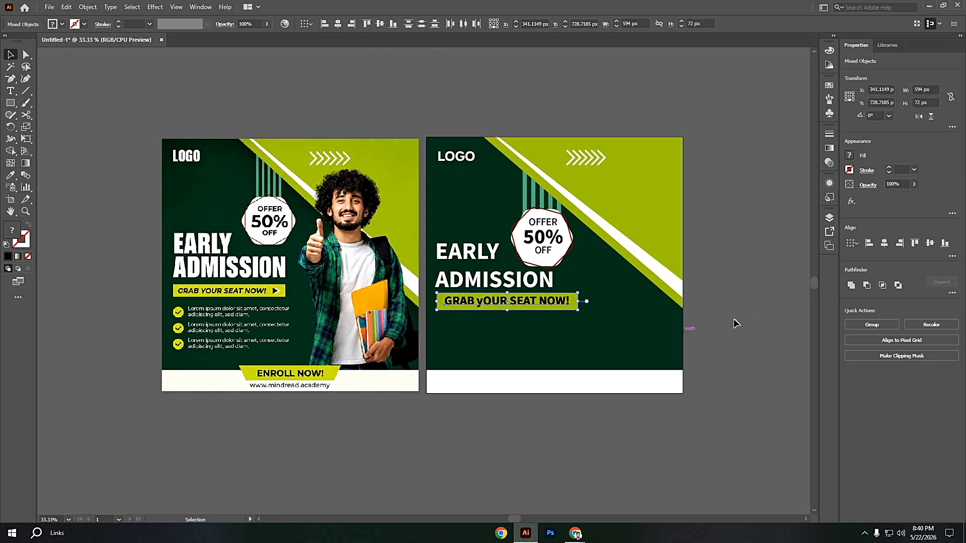
Step: Try filling the "GRAB yOUR SEAT NOW!" text with the white of the diagonal stripe using the Eyedropper
left_click(541, 311)
left_click(522, 300)
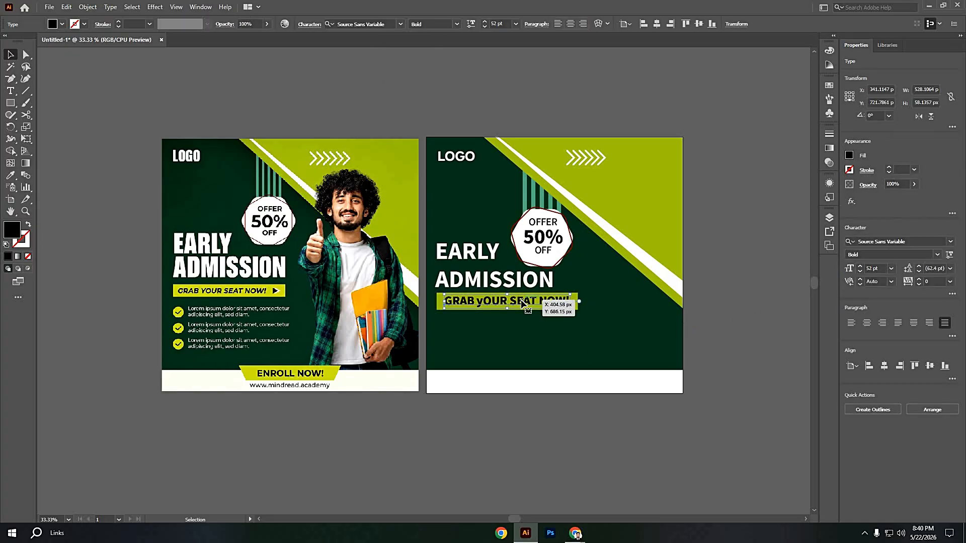
key("i")
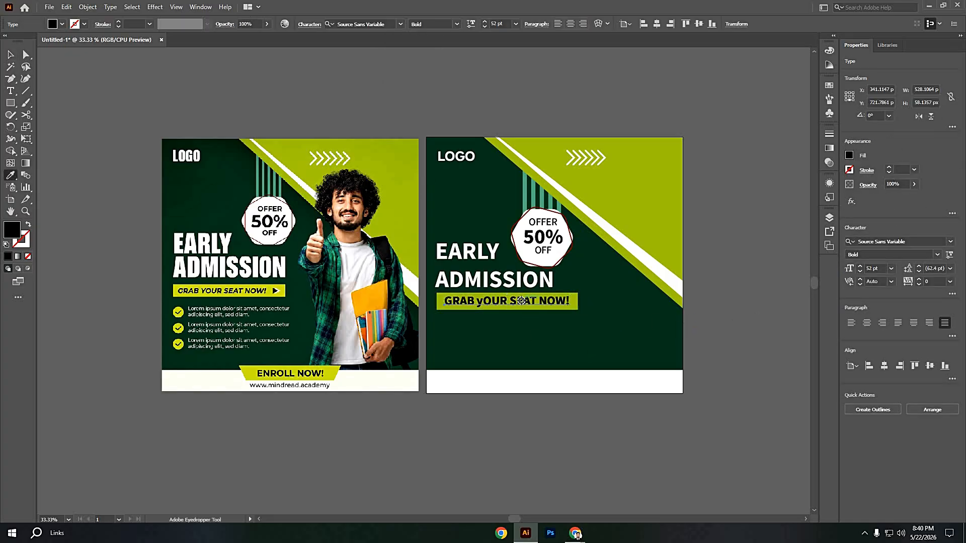
left_click(640, 257)
left_click(10, 54)
left_click_drag(495, 305, 482, 301)
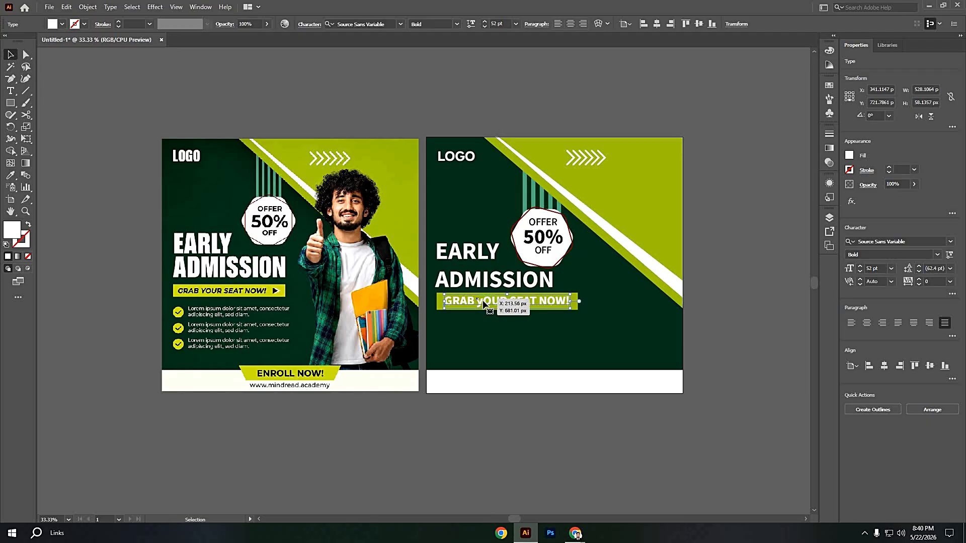
Step: Replace the lowercase y with a capital Y so the bar text reads "GRAB YOUR SEAT NOW!"
double_click(483, 301)
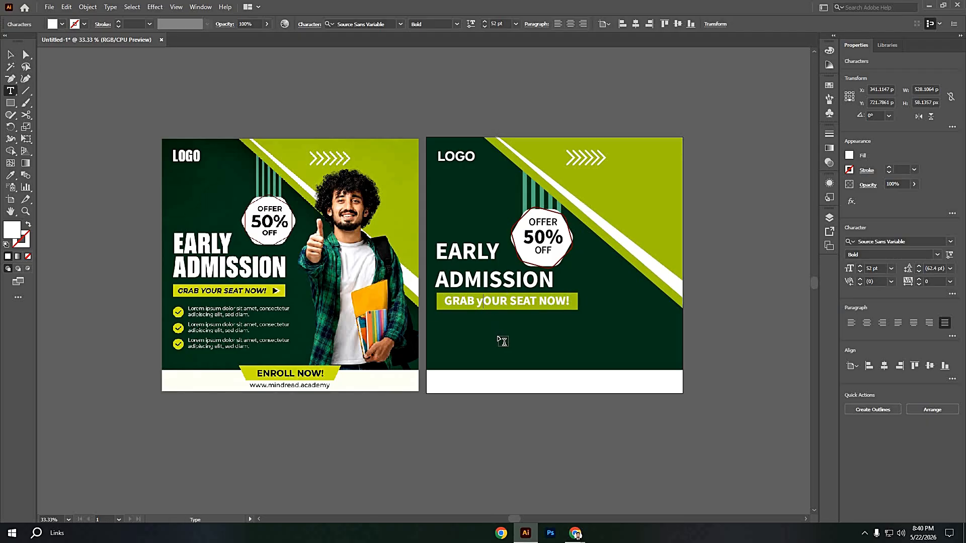
key("BackSpace")
type("Y")
key("BackSpace")
type("y")
key("Escape")
left_click(486, 301)
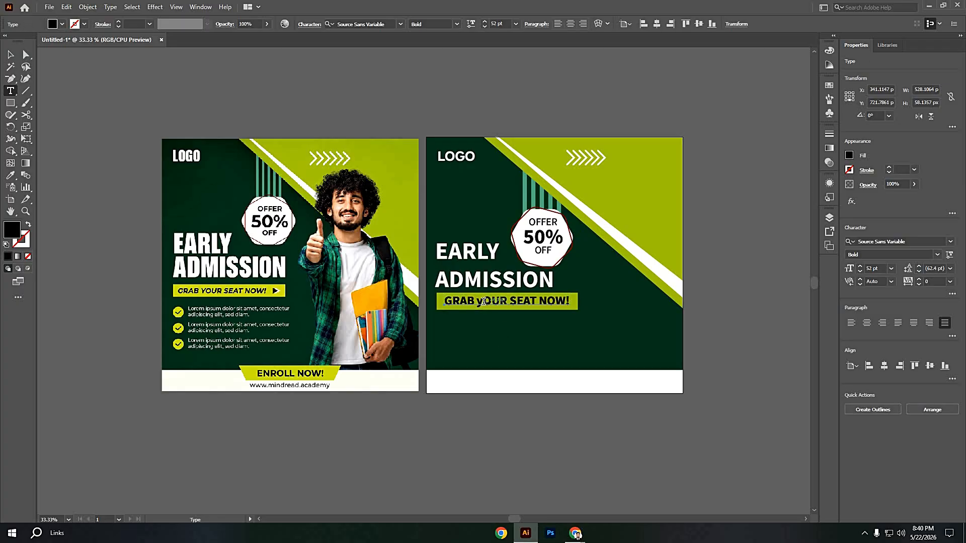
key("BackSpace")
key("ctrl+z")
key("BackSpace")
type("Y")
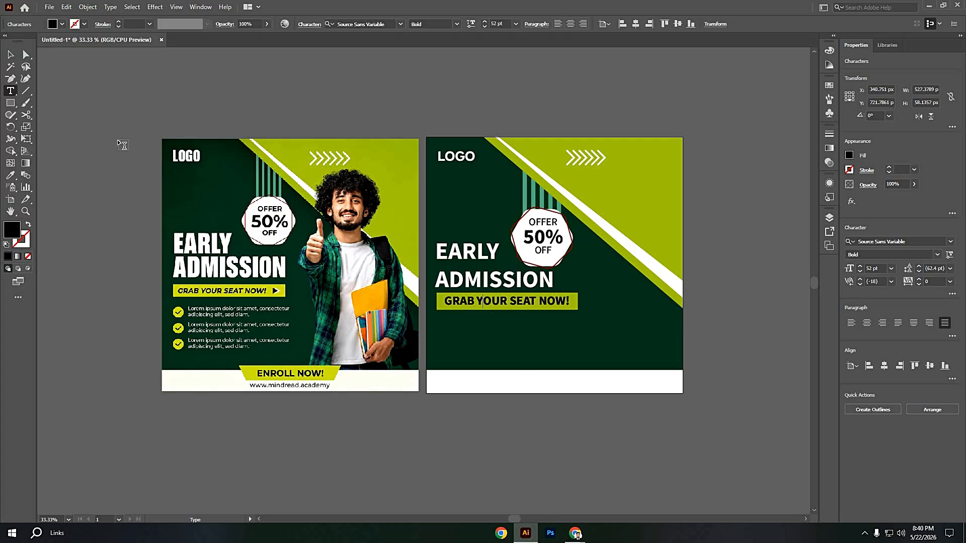
left_click(12, 54)
left_click(512, 321)
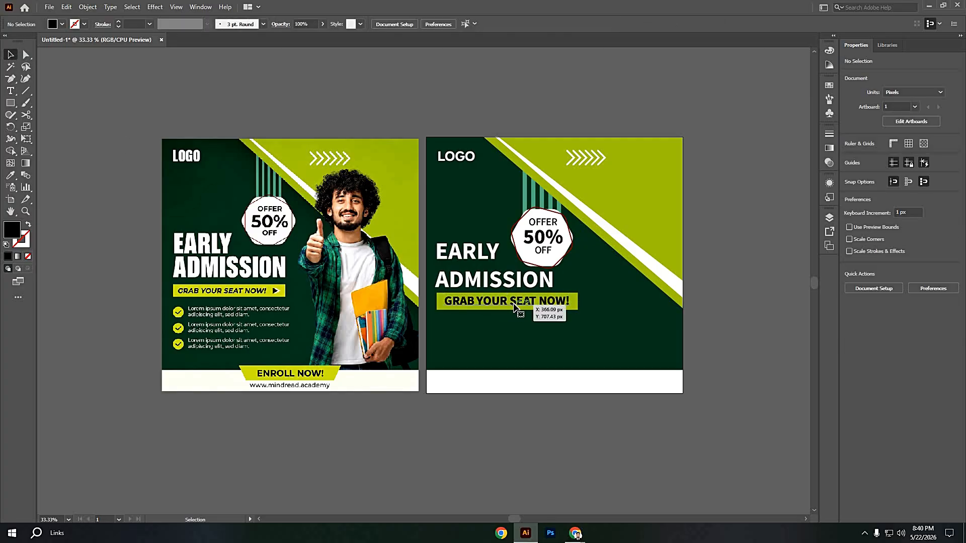
Step: Nudge the "GRAB YOUR SEAT NOW!" text 18 px left toward the start of the green bar
left_click(515, 307)
key("Left")
key("Left")
key("Left")
key("Left")
key("Left")
key("Left")
key("Left")
key("Left")
key("Left")
key("Left")
key("Left")
key("Left")
key("Left")
key("Left")
key("Left")
key("Left")
key("Left")
key("Left")
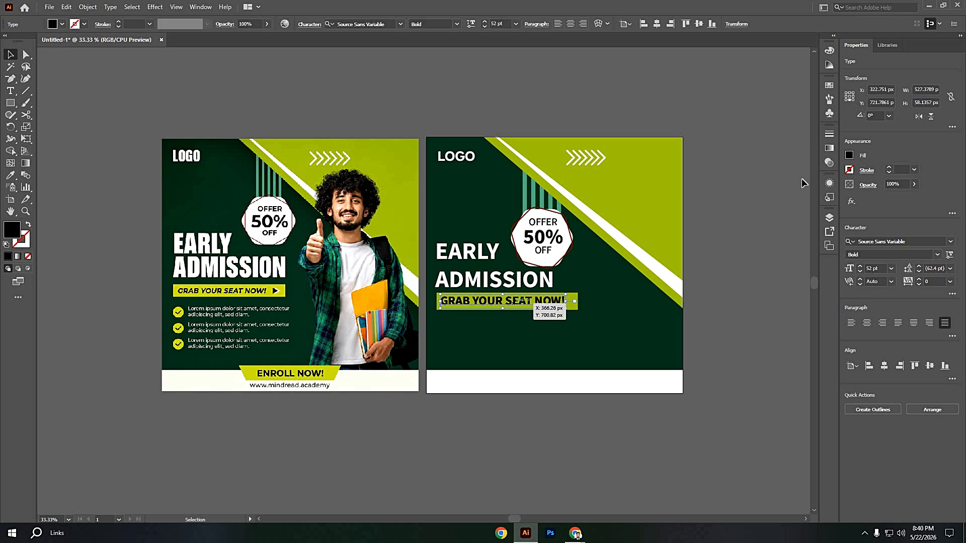
Step: Reduce the font size of "GRAB YOUR SEAT NOW!" to leave room for an arrow at the bar's right end
left_click(891, 269)
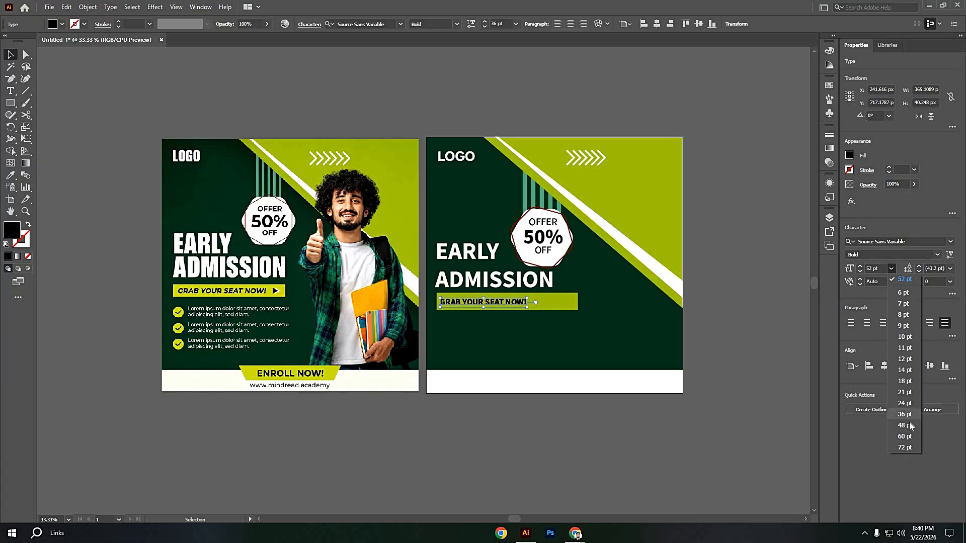
left_click(872, 269)
double_click(873, 269)
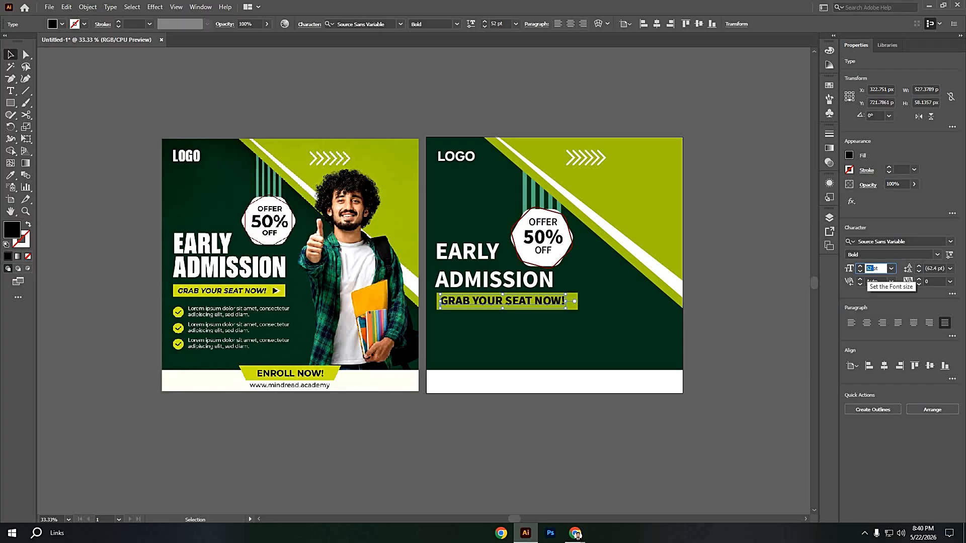
key("Return")
left_click(552, 345)
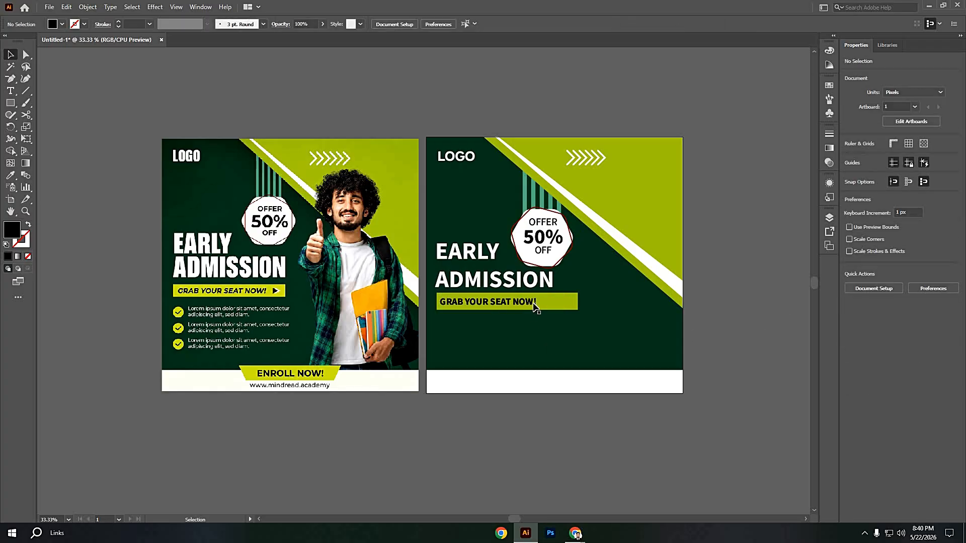
Step: Vertically re-center the smaller "GRAB YOUR SEAT NOW!" text with the green bar
left_click_drag(514, 300, 513, 298)
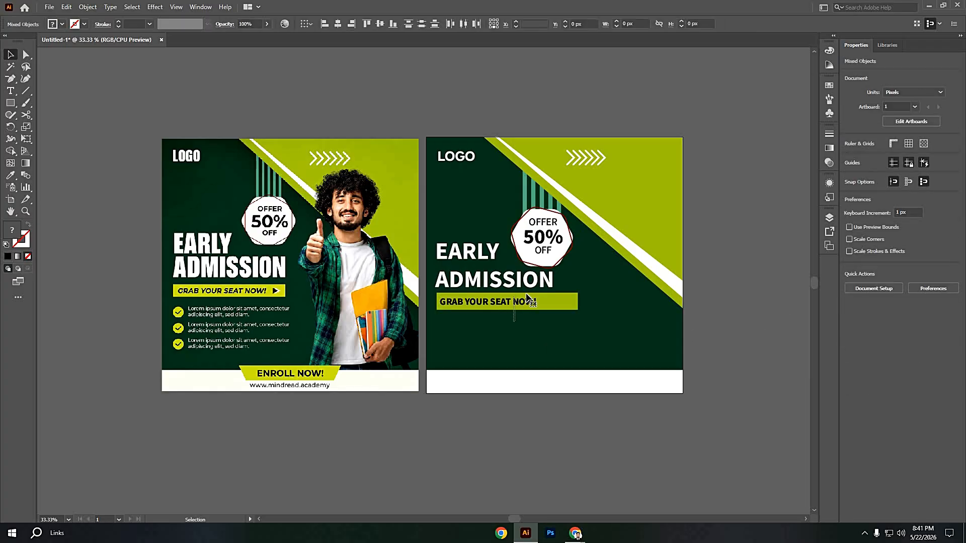
left_click(381, 25)
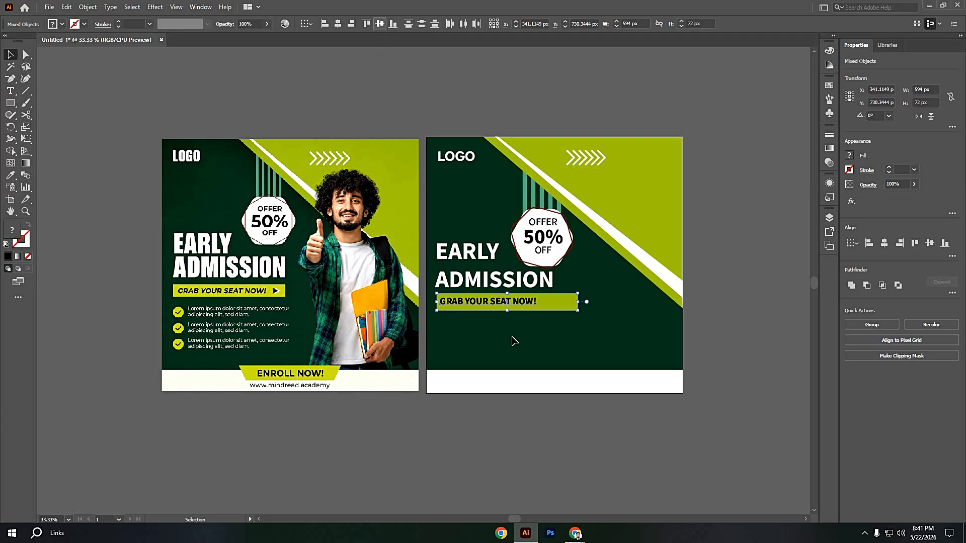
left_click(514, 340)
Step: Draw a black triangle about 87 × 75 px below the green bar and rotate it 90° to point right
scroll(280, 297, "up", 3)
scroll(279, 274, "up", 2)
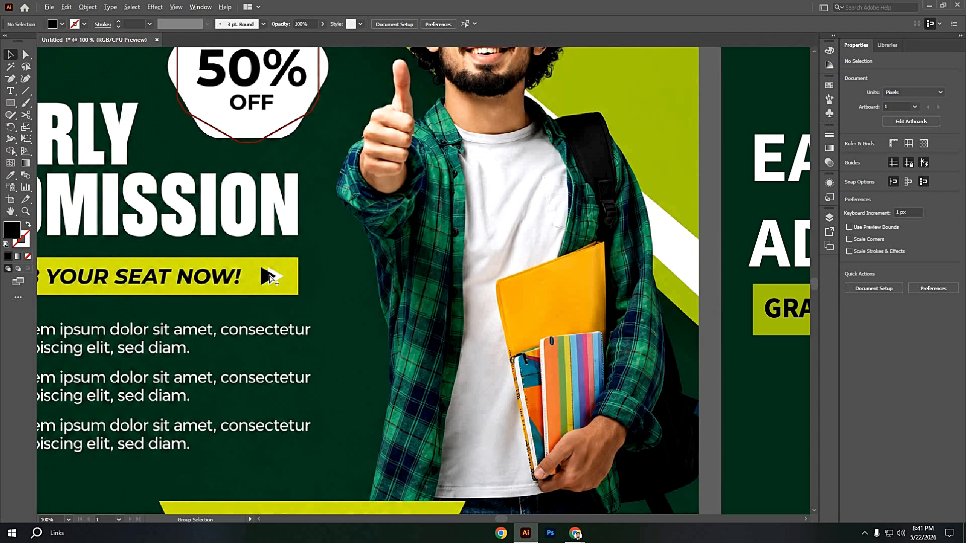
scroll(518, 363, "down", 2)
left_click_drag(546, 359, 362, 356)
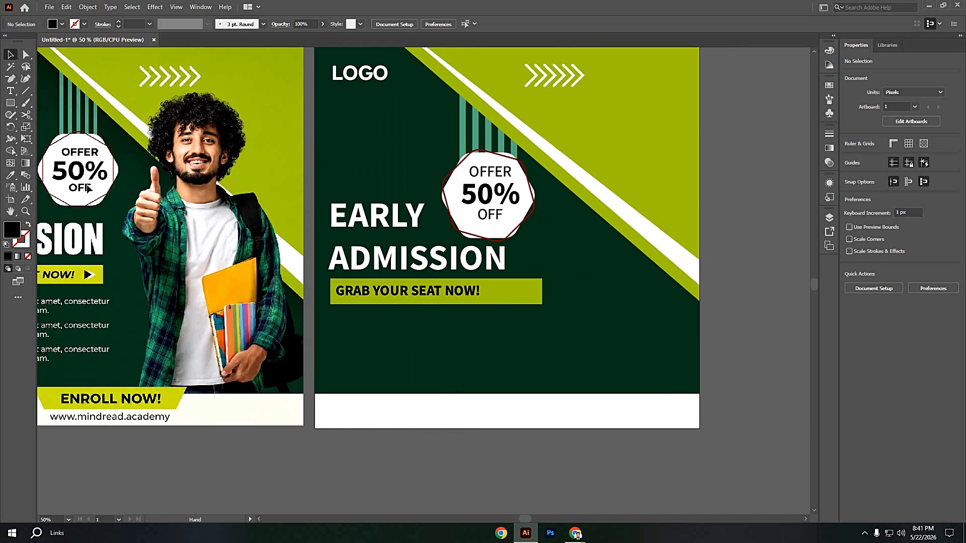
left_click_drag(11, 104, 59, 150)
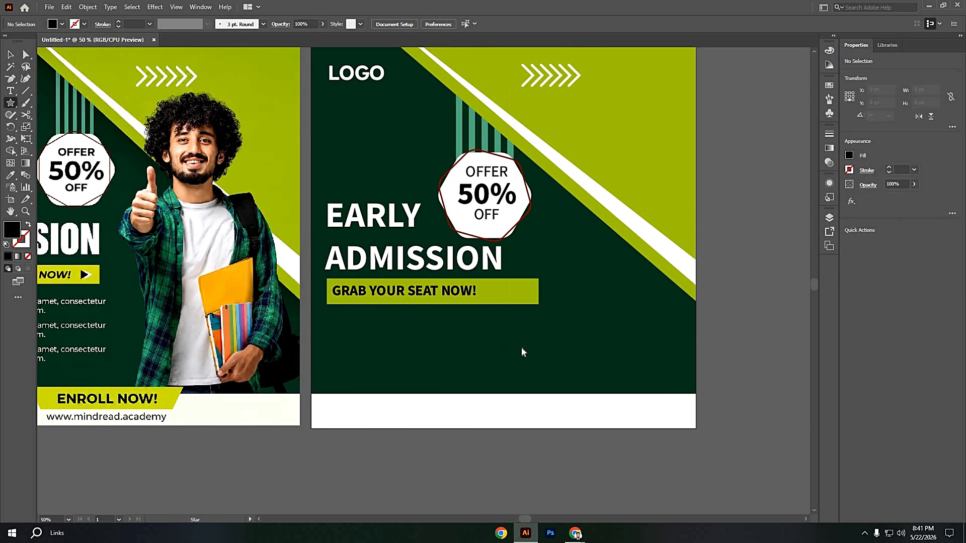
left_click(522, 350)
left_click(467, 298)
left_click(8, 57)
left_click_drag(541, 369, 556, 337)
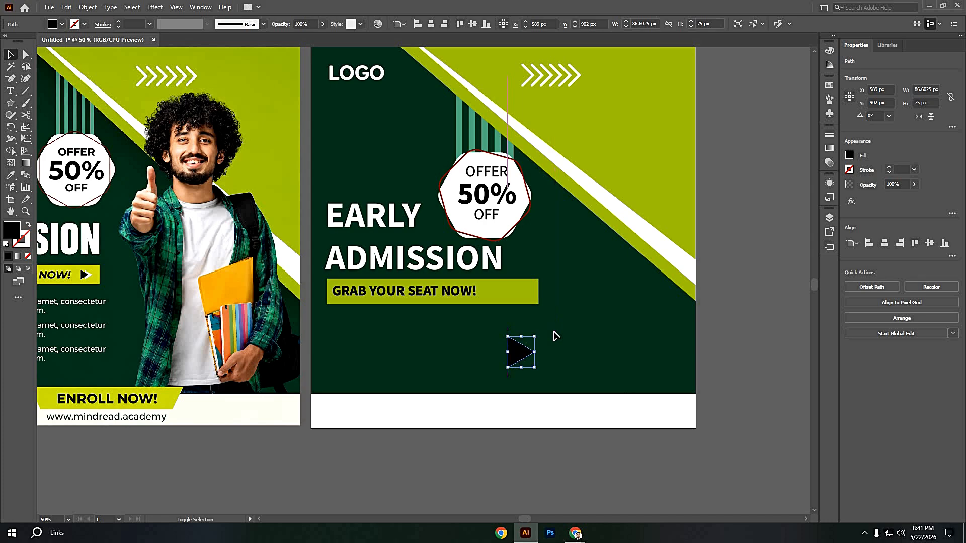
Step: Duplicate the black triangle about 30 px to the left so the two overlap
left_click(561, 360)
left_click(518, 350)
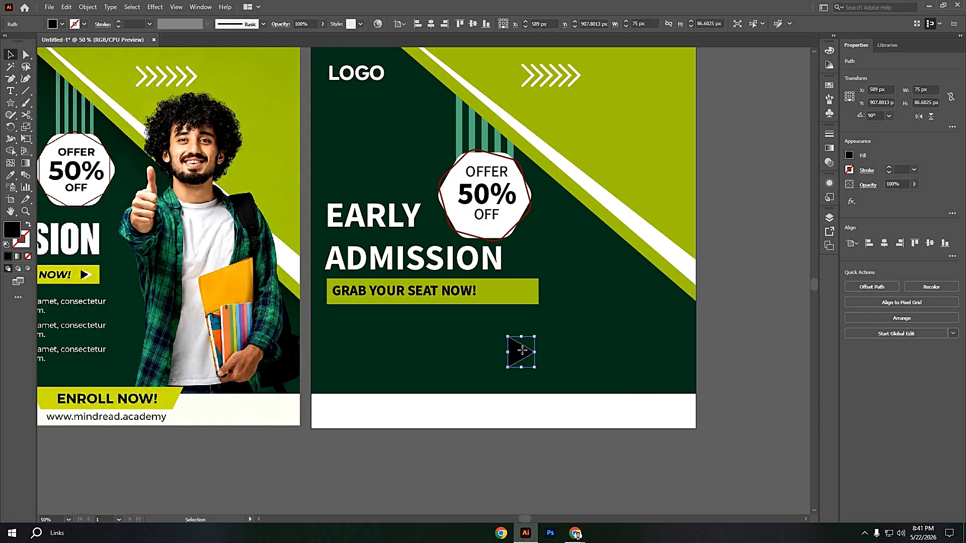
left_click_drag(521, 353, 512, 351)
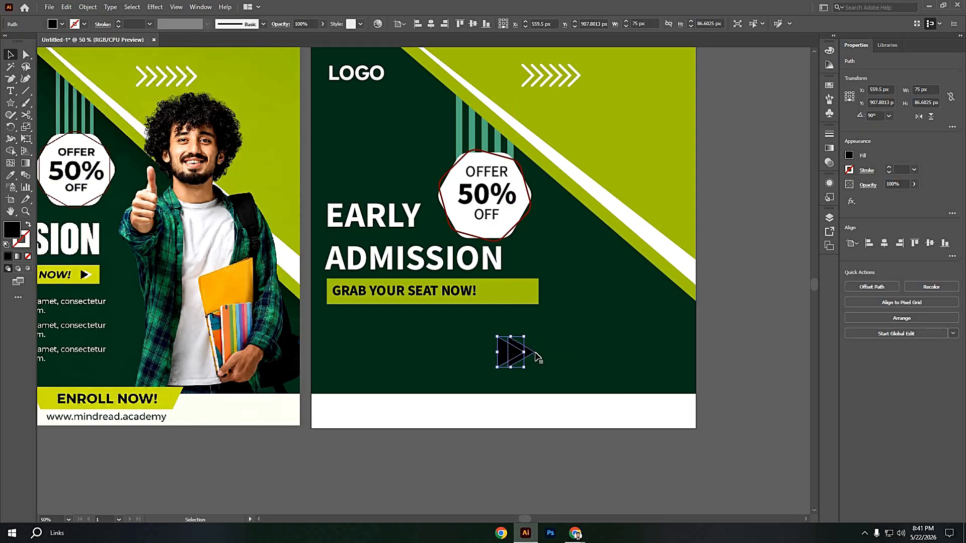
Step: Fill the right-hand triangle with white sampled from the design using the Eyedropper
left_click(537, 356)
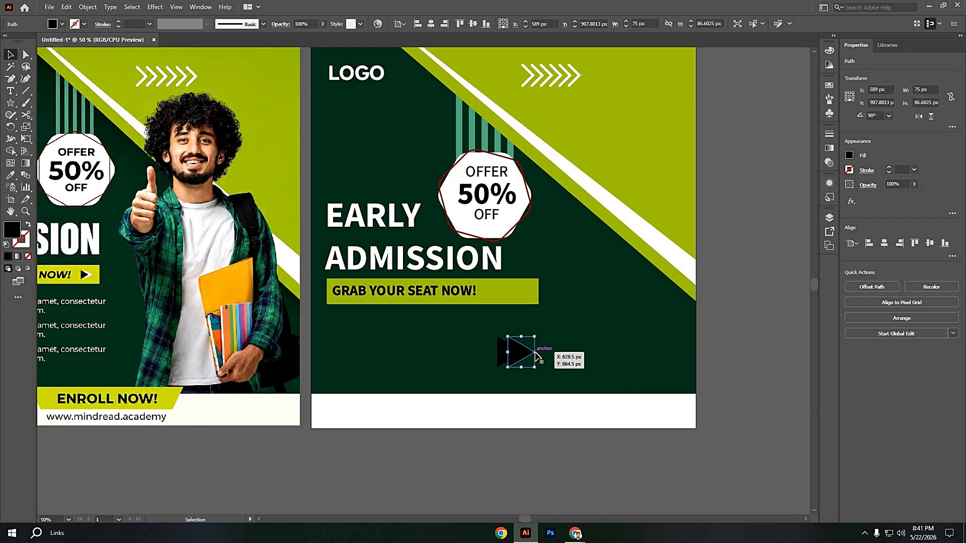
key("i")
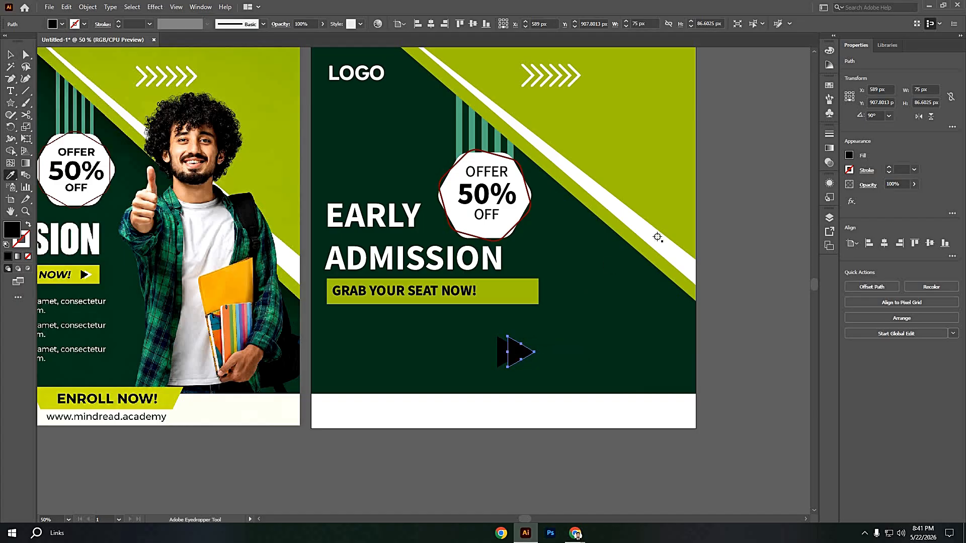
left_click(99, 100)
key("v")
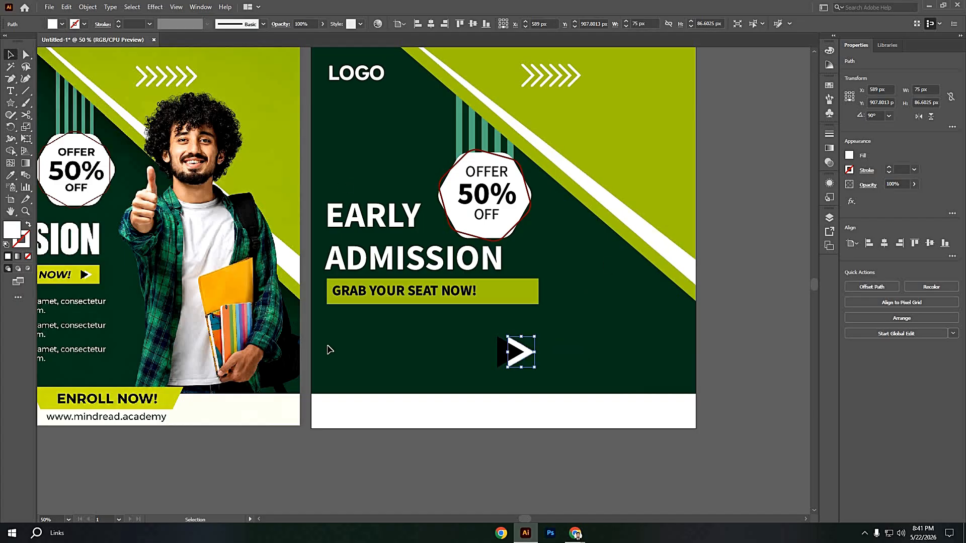
Step: Nudge the black triangle about 10 px right over the white one and group both triangles
left_click(501, 353)
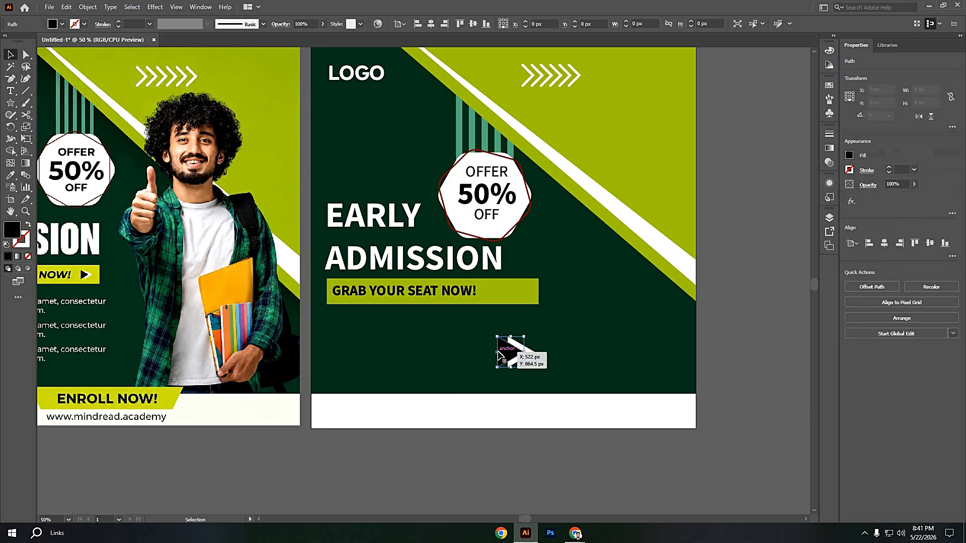
key("Right")
key("Right")
key("Right")
key("Right")
key("Right")
key("Right")
key("Right")
key("Right")
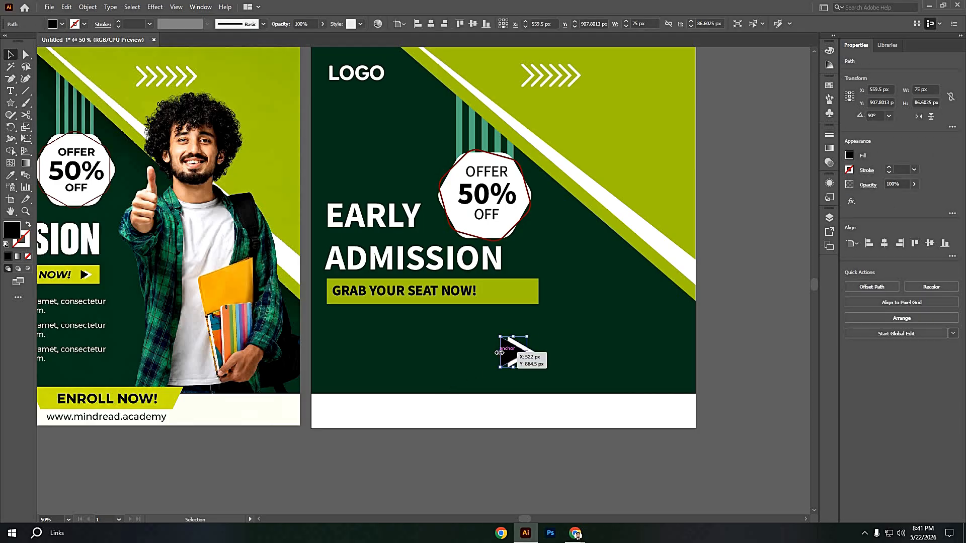
left_click_drag(494, 336, 554, 385)
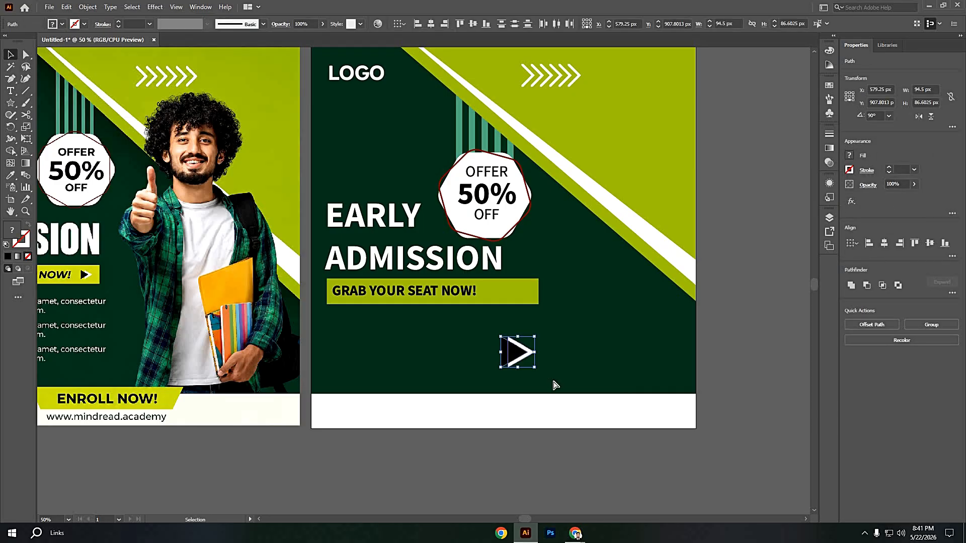
key("ctrl+g")
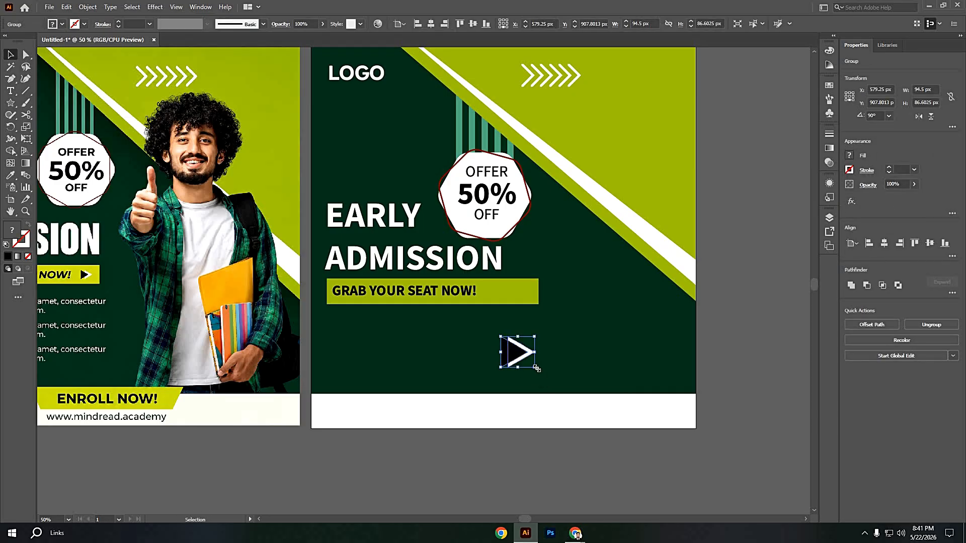
Step: Scale the arrow group down to about 36 × 33 px and place it after the text on the green bar
left_click_drag(534, 367, 523, 280)
scroll(511, 301, "up", 3)
left_click(534, 370)
scroll(535, 371, "down", 2)
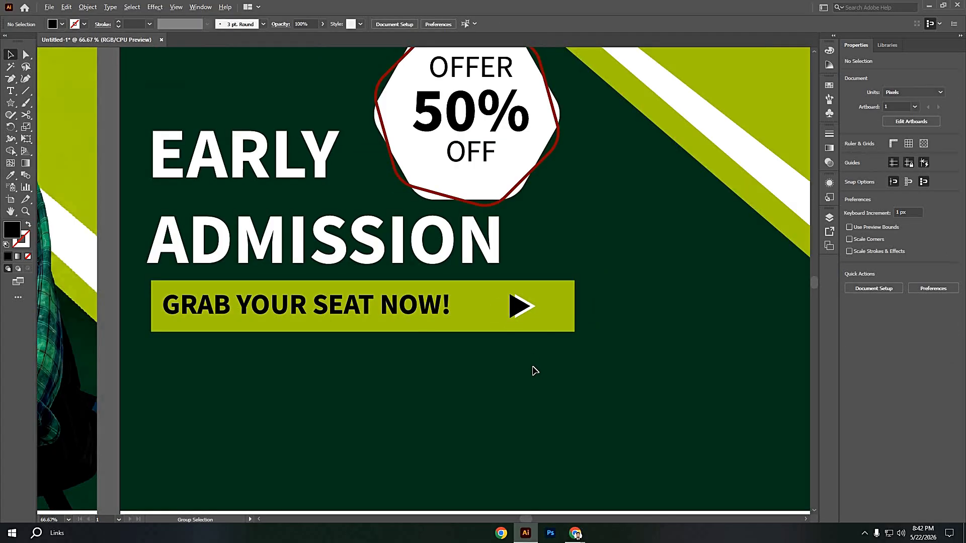
Step: Fill the "GRAB YOUR SEAT NOW!" bar with the yellow-green sampled from the reference design's bar using the Eyedropper
scroll(535, 371, "down", 3)
scroll(508, 378, "up", 1)
left_click(522, 346)
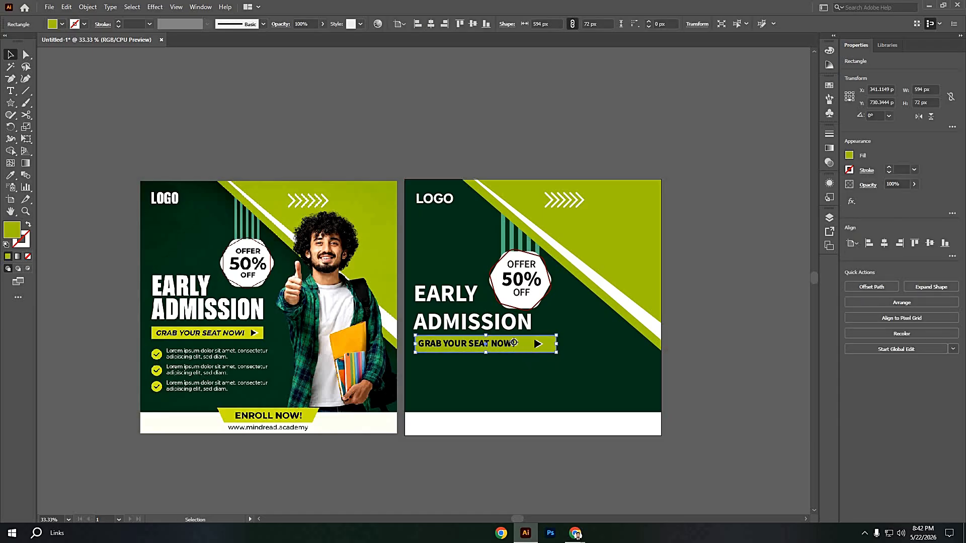
key("i")
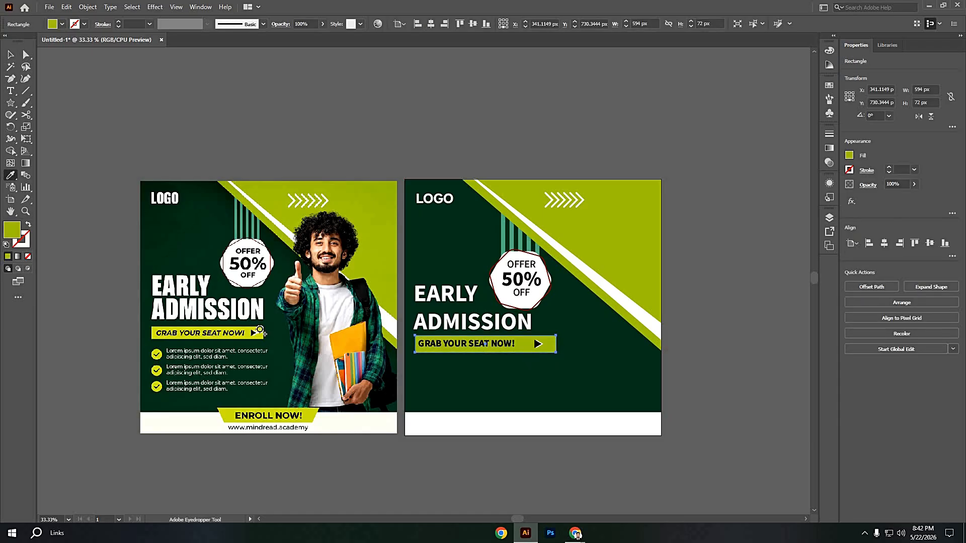
left_click(260, 330)
left_click(11, 54)
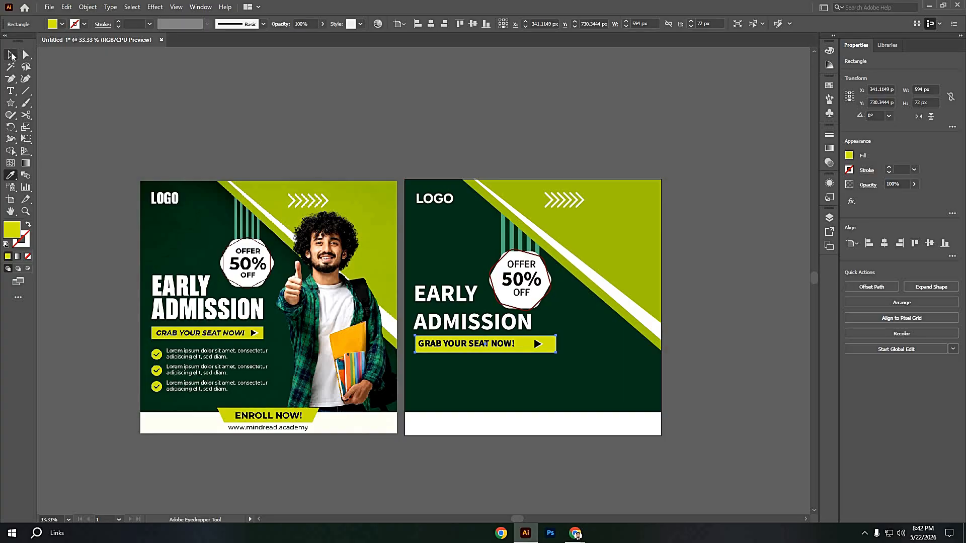
left_click(596, 243)
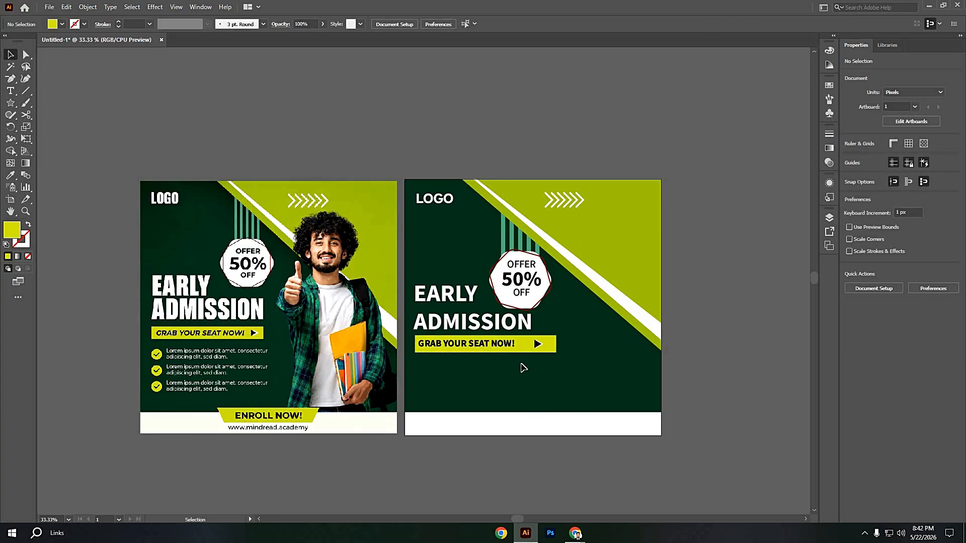
Step: Nudge the "GRAB YOUR SEAT NOW!" text about 13 px right within its bar
left_click(503, 346)
key("Right")
key("Right")
key("Right")
key("Right")
key("Right")
key("Right")
key("Right")
key("Right")
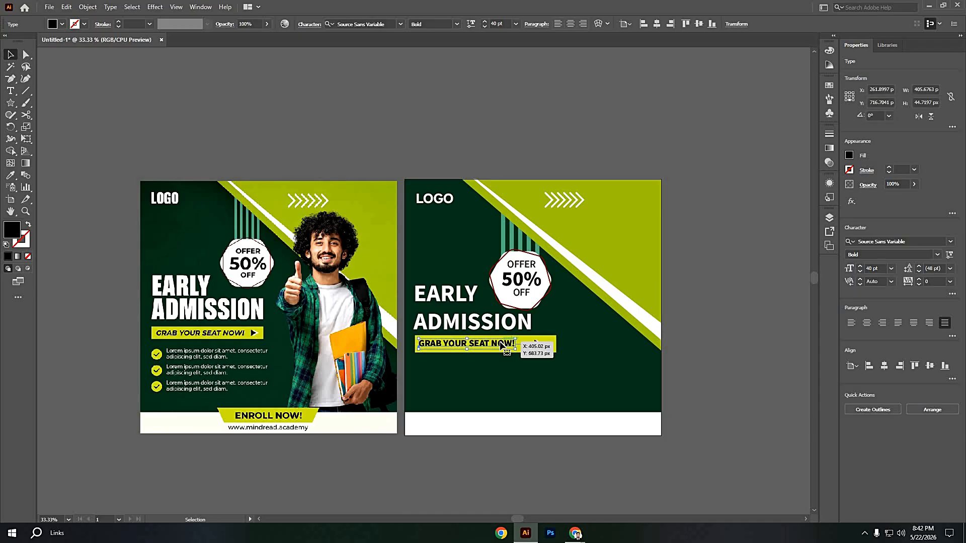
left_click_drag(503, 346, 504, 346)
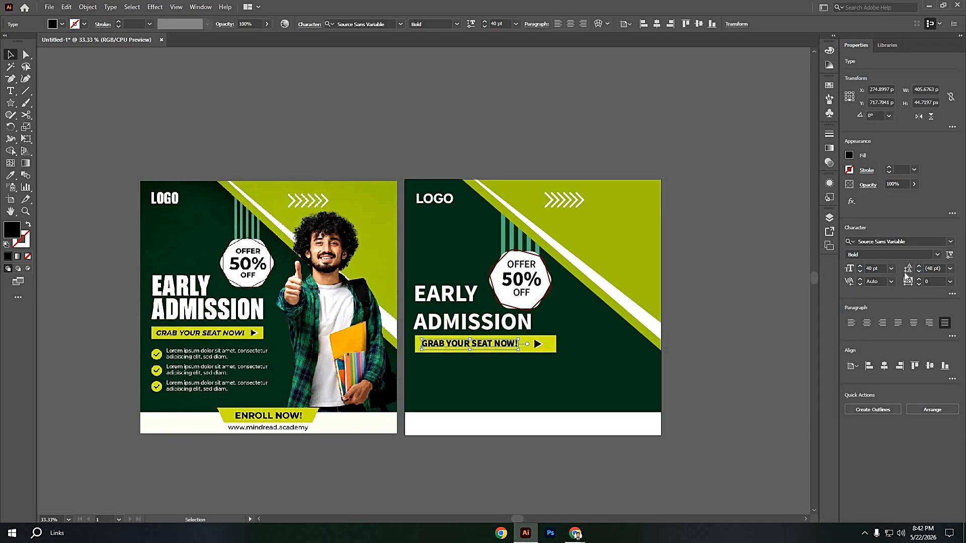
Step: Change the "GRAB YOUR SEAT NOW!" text's font style to Semibold
left_click(937, 255)
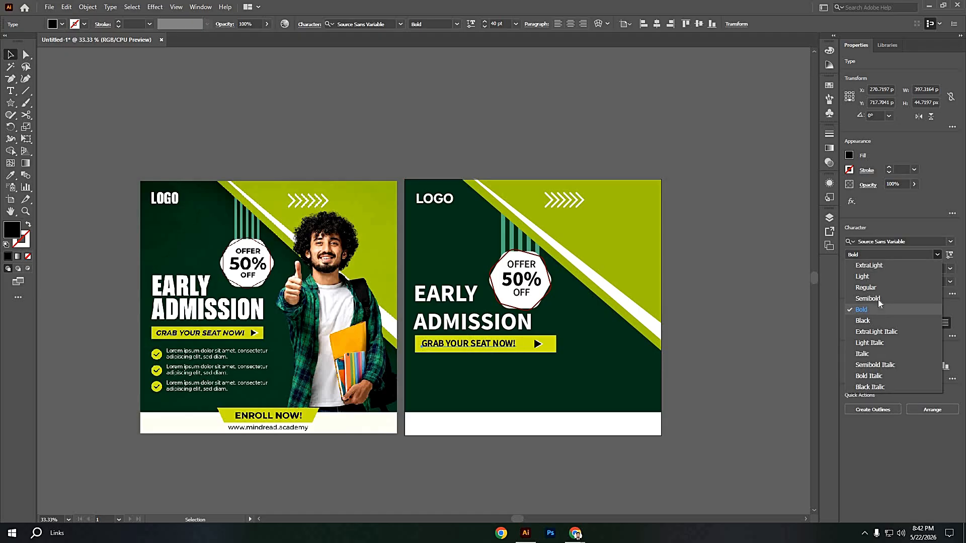
left_click(877, 298)
left_click(551, 441)
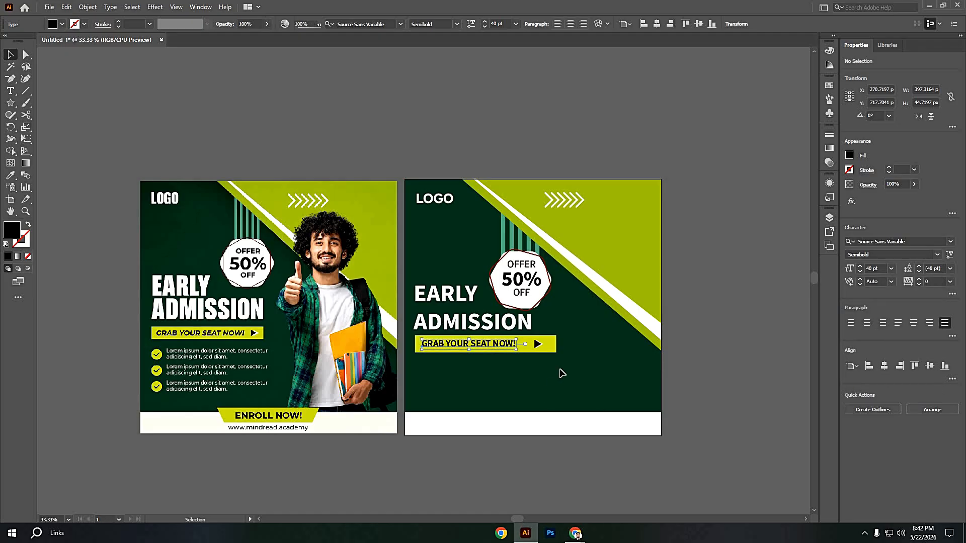
Step: Align the arrow group and the "GRAB YOUR SEAT NOW!" text to their vertical centers
left_click(539, 346)
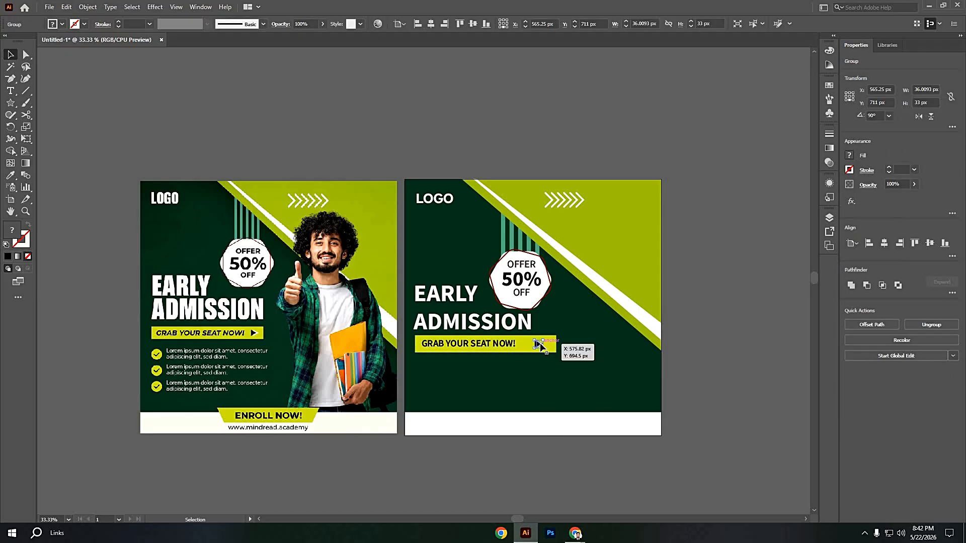
left_click(498, 345, "shift")
left_click(379, 25)
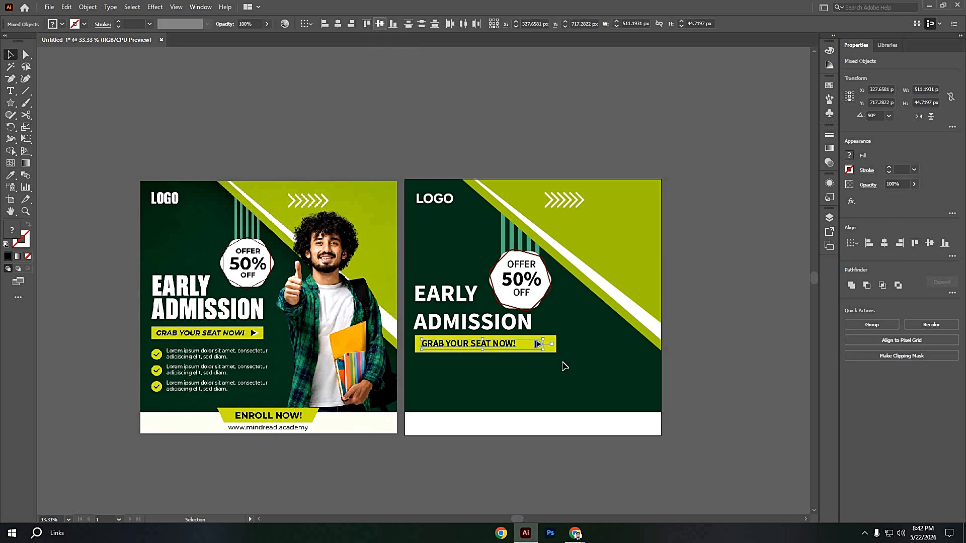
left_click(509, 379)
left_click_drag(467, 369, 488, 384)
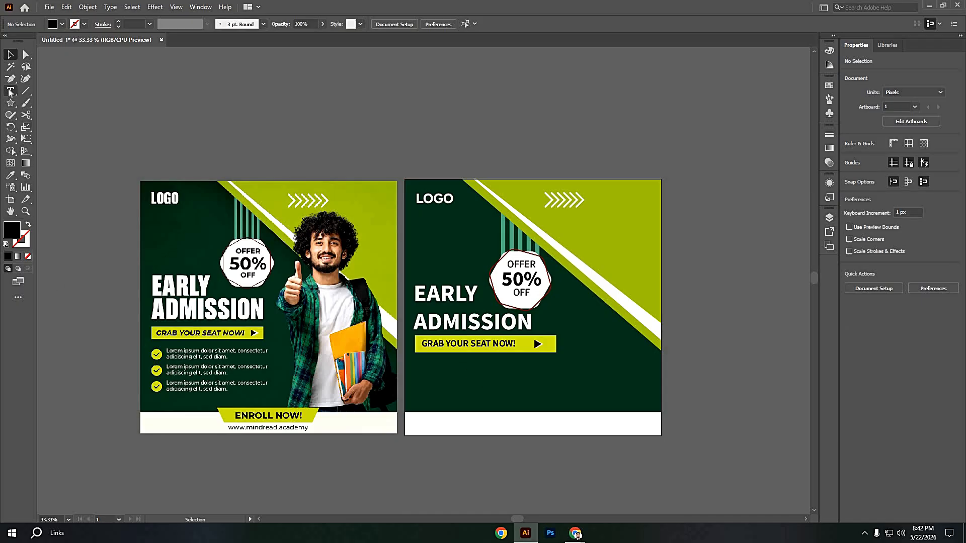
Step: Draw a 72 × 72 px black circle below the start of the yellow-green bar
left_click_drag(10, 102, 51, 126)
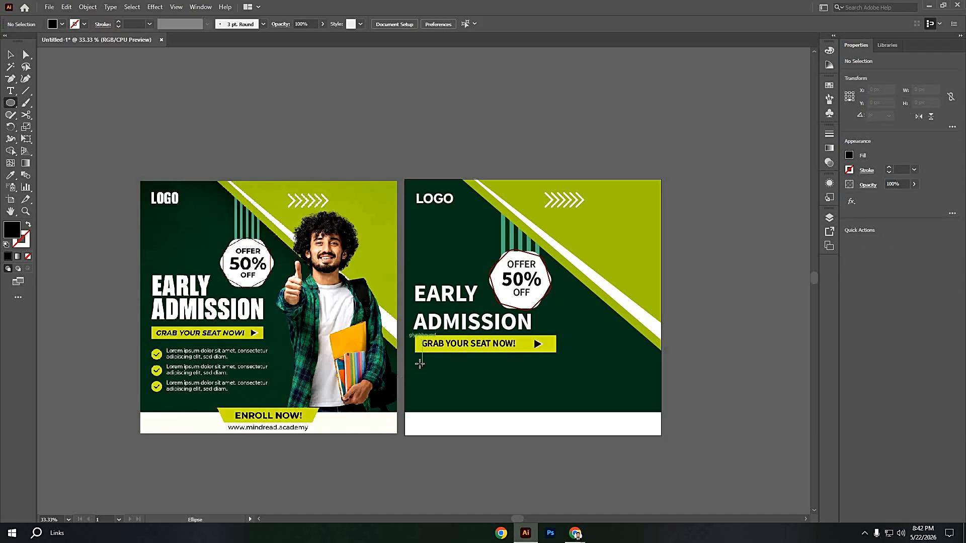
left_click_drag(421, 367, 426, 372)
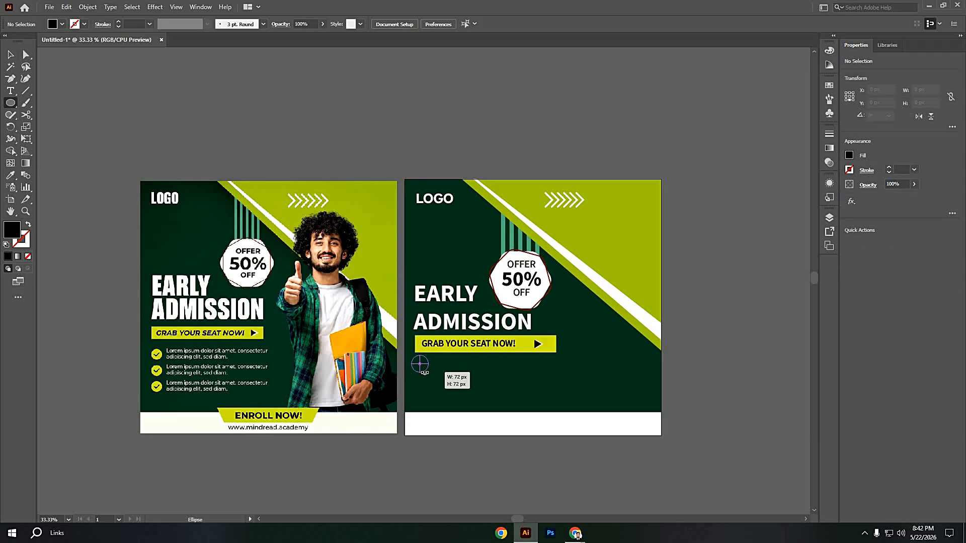
left_click(10, 54)
key("v")
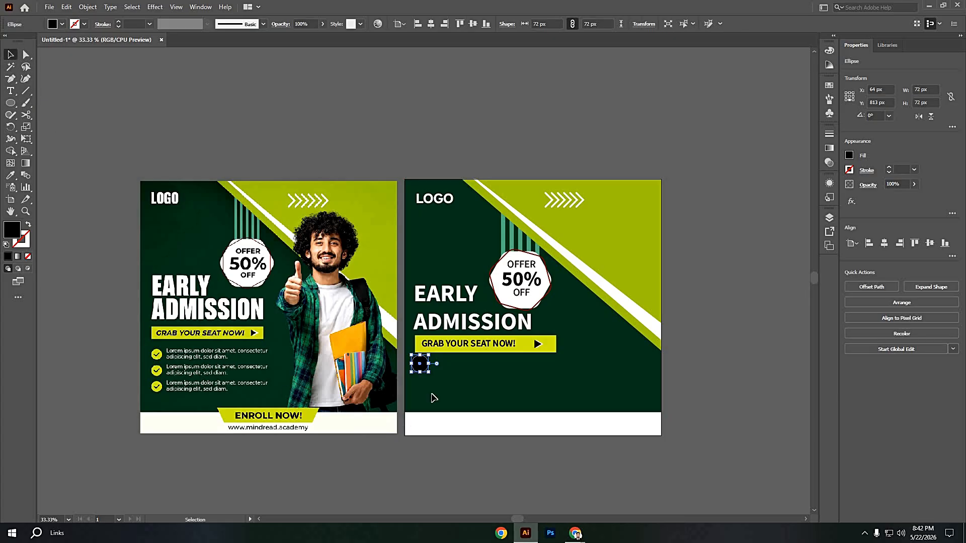
Step: Duplicate the circle twice downward into a column and scale the three circles to about 59 px each
left_click_drag(421, 366, 420, 410)
left_click(421, 431)
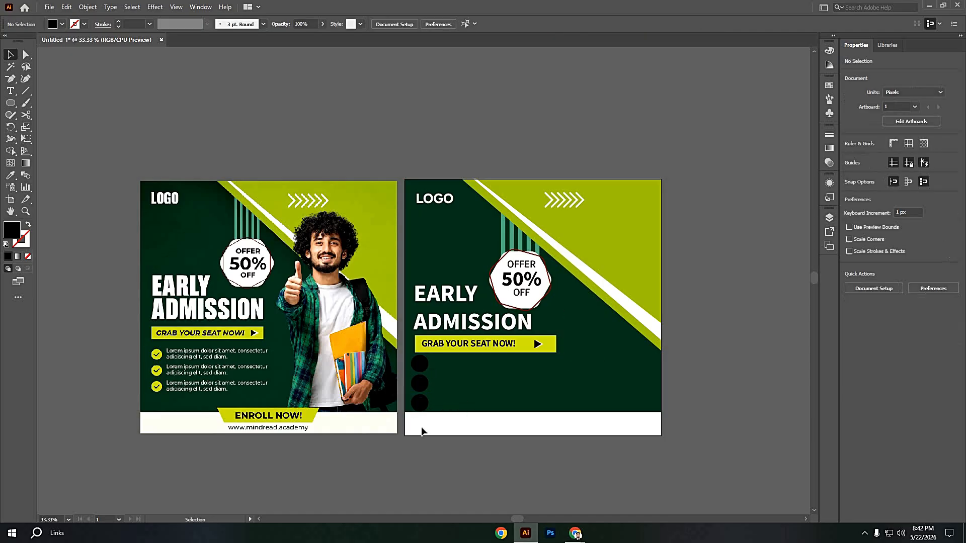
left_click_drag(432, 398, 428, 407)
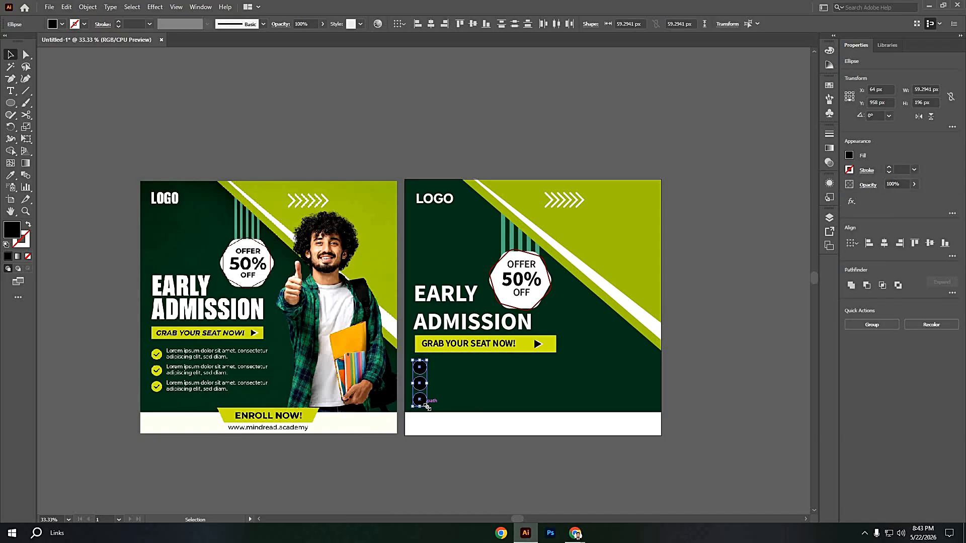
Step: Nudge the column of three circles about 18 px up toward the yellow-green bar
key("Up")
key("Up")
key("Up")
key("Up")
key("Up")
key("Up")
key("Up")
key("Up")
key("Up")
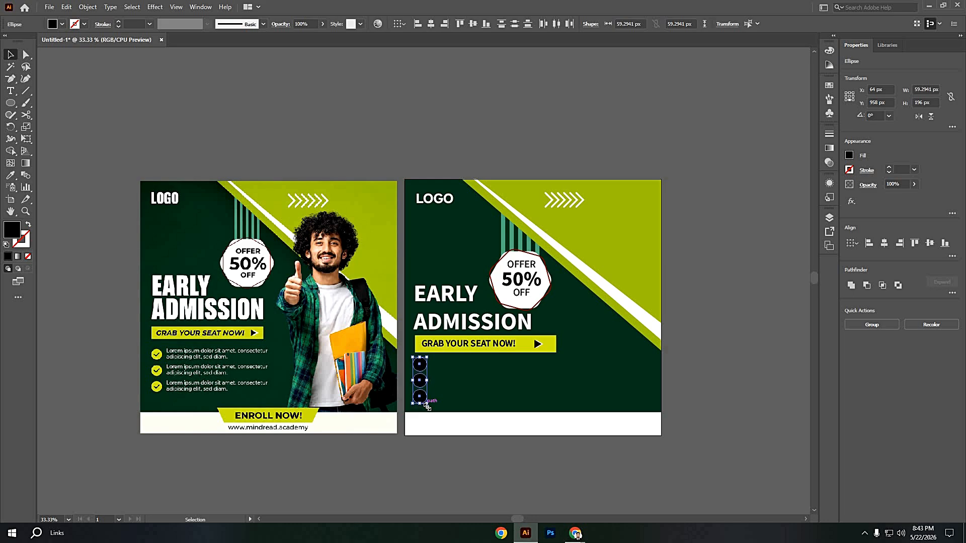
key("Up")
key("Up")
key("Up")
key("Up")
key("Up")
key("Up")
key("Up")
key("Up")
key("Up")
key("Up")
key("Up")
key("Up")
key("Up")
key("Up")
key("Up")
key("Up")
key("Up")
key("Up")
left_click(709, 356)
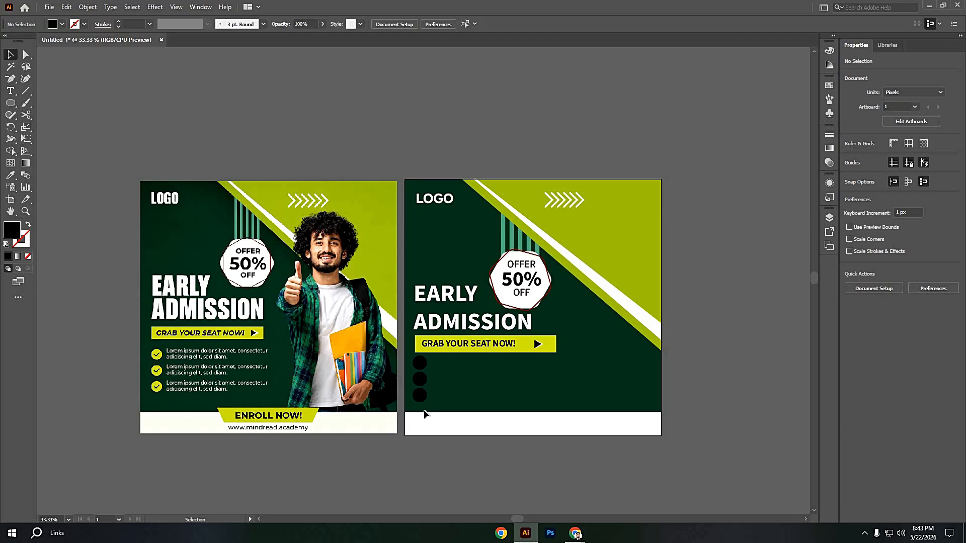
Step: Fill the three circles with the yellow-green sampled from the "GRAB YOUR SEAT NOW!" bar using the Eyedropper
left_click(421, 363)
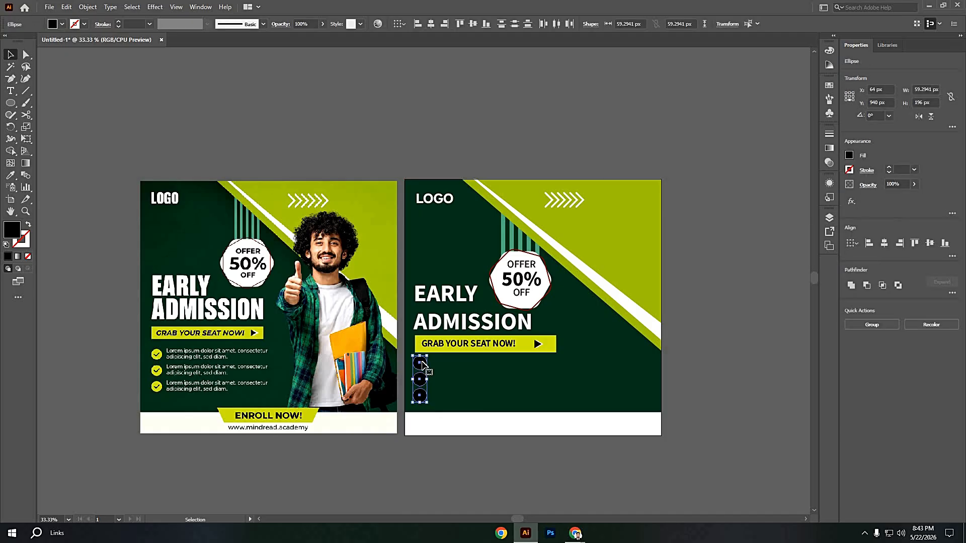
key("i")
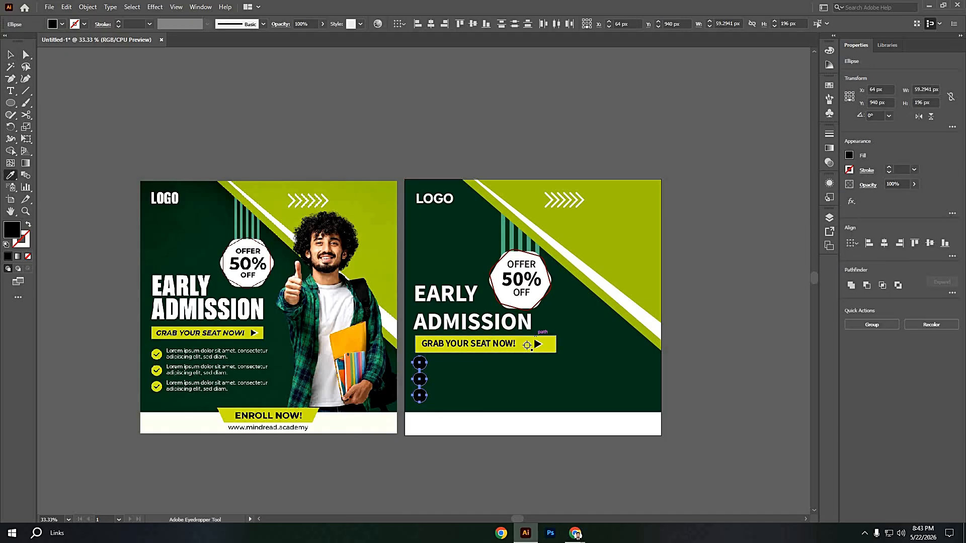
left_click(527, 346)
left_click(10, 54)
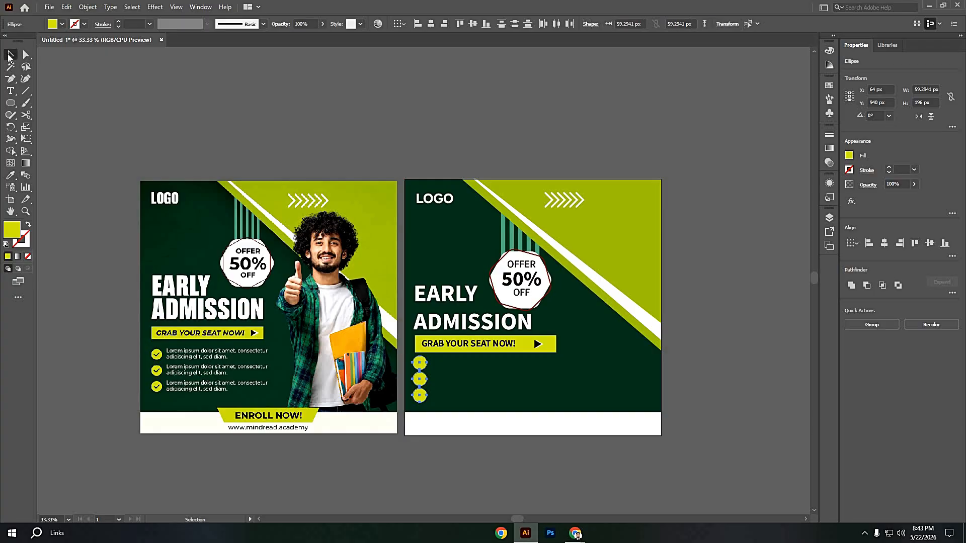
left_click(68, 105)
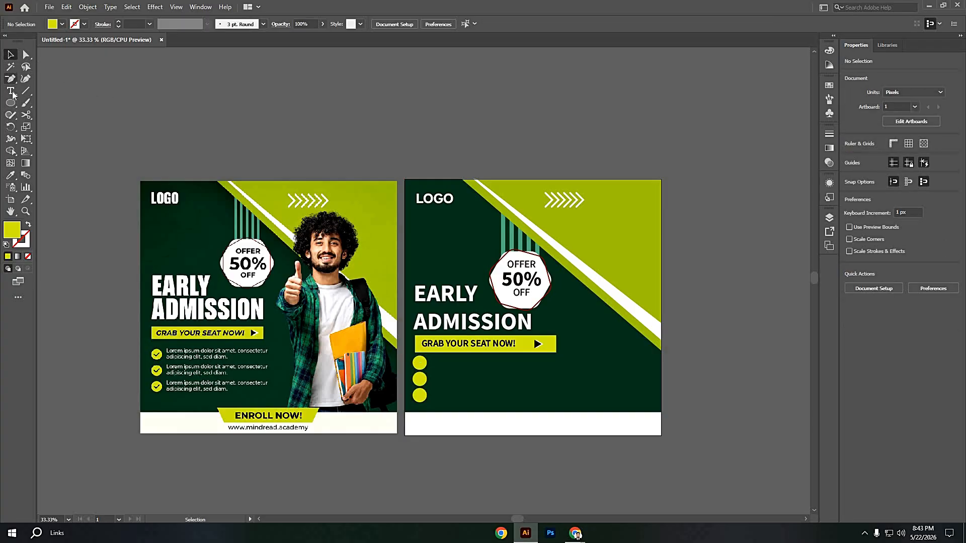
left_click(10, 90)
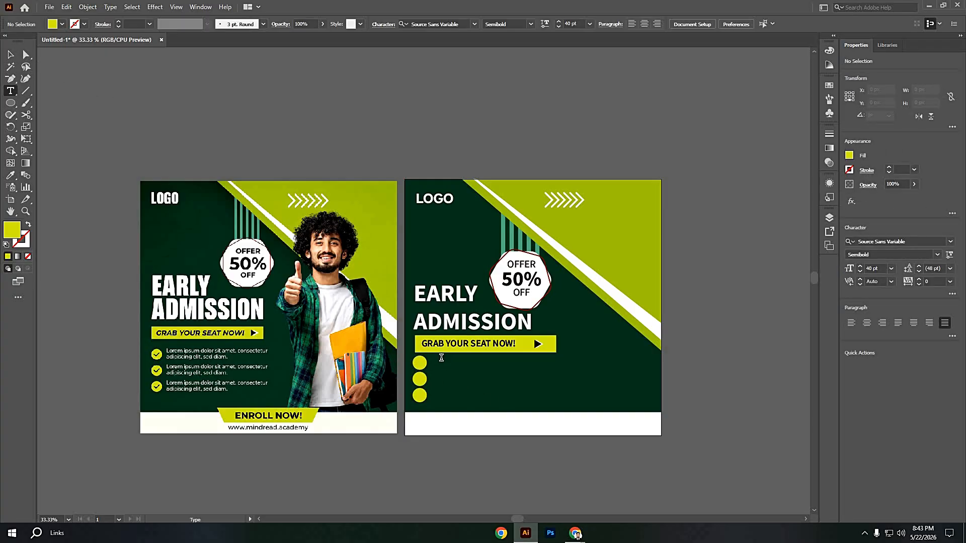
left_click(442, 359)
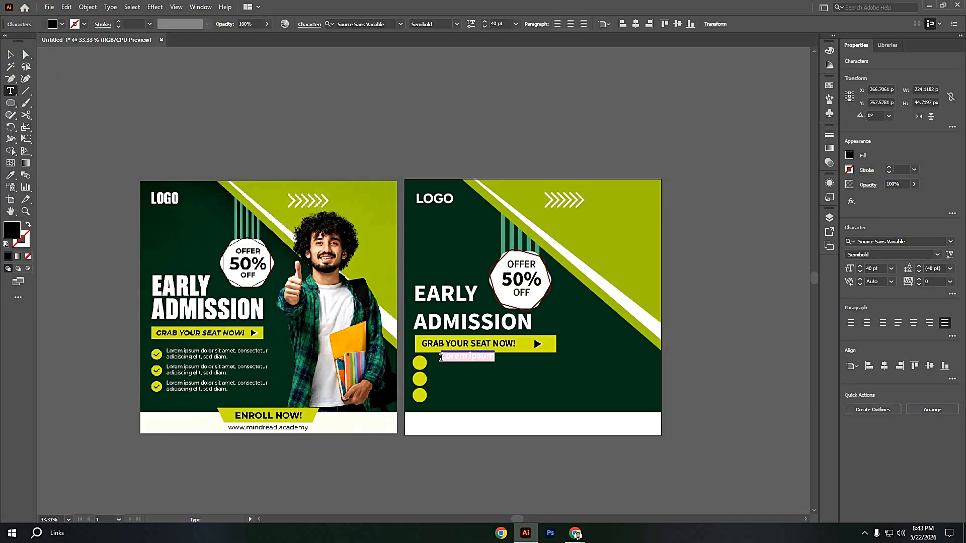
key("BackSpace")
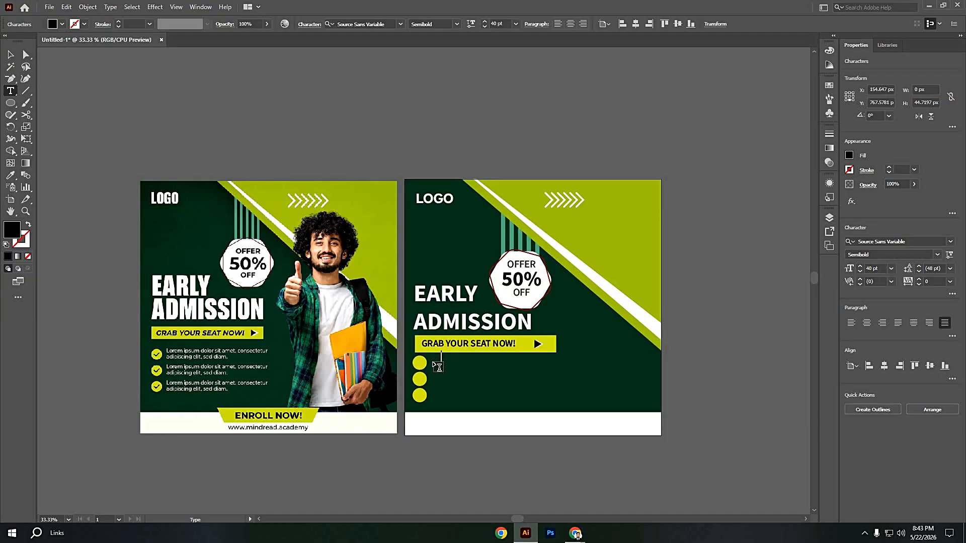
key("ctrl+z")
key("ctrl+z")
Step: Create a placeholder text area about 515 × 53 px beside the first circle, set to 24 pt and left-aligned
left_click_drag(434, 361, 555, 371)
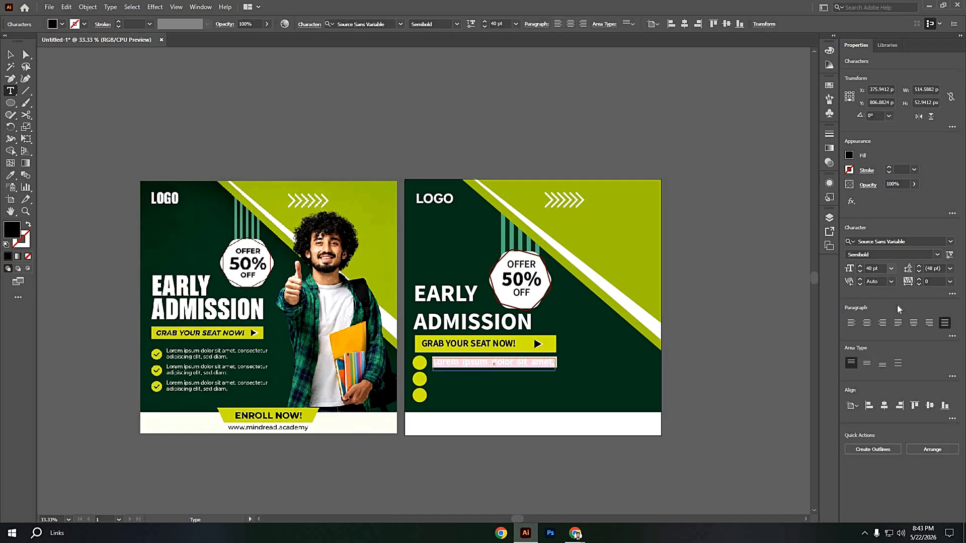
left_click(891, 268)
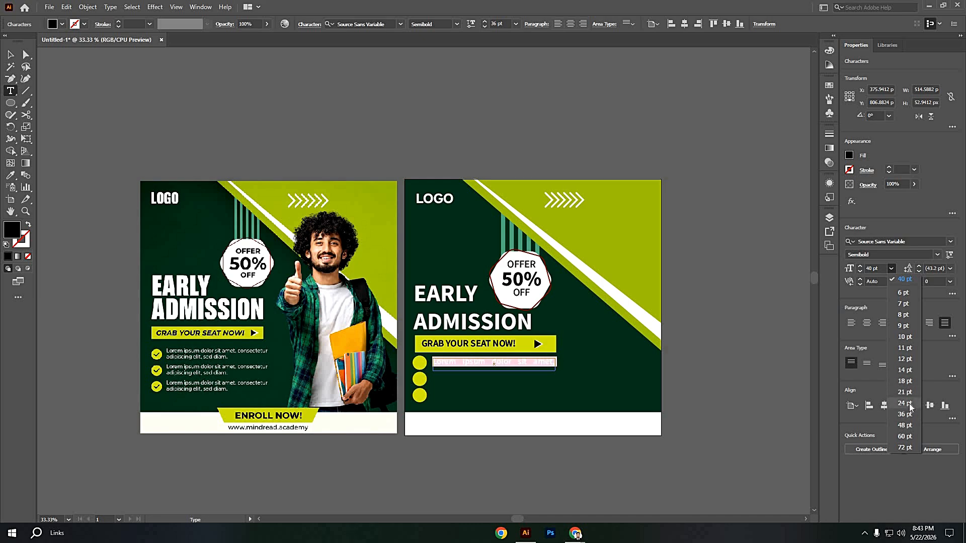
left_click(905, 403)
left_click(10, 54)
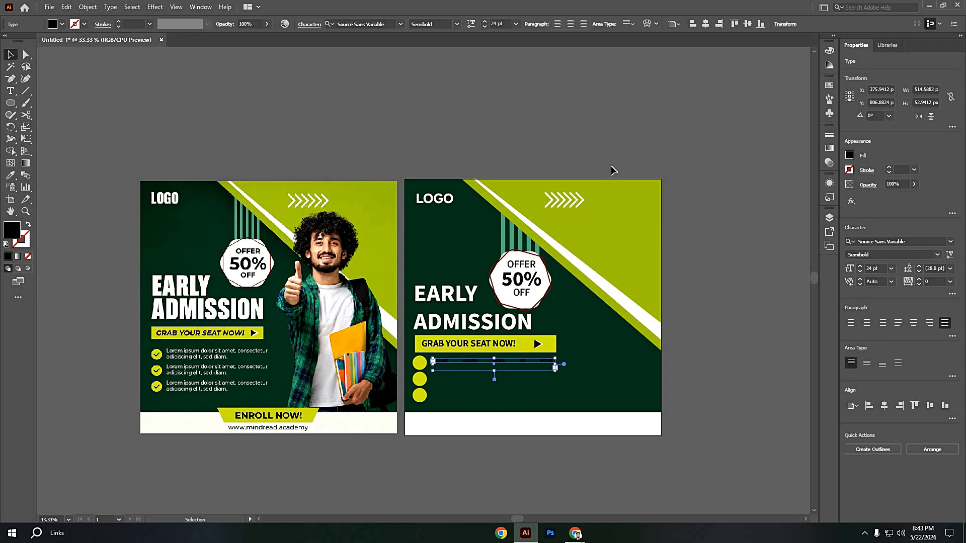
left_click(854, 325)
Step: Replace the placeholder text beside the first circle with a new two-line text area about 532 × 47 px
left_click(483, 371)
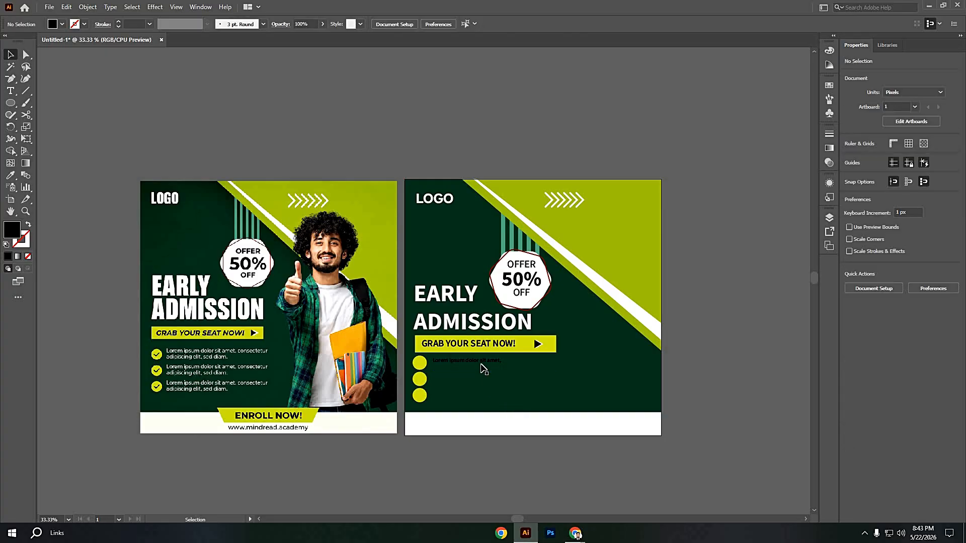
left_click(483, 370)
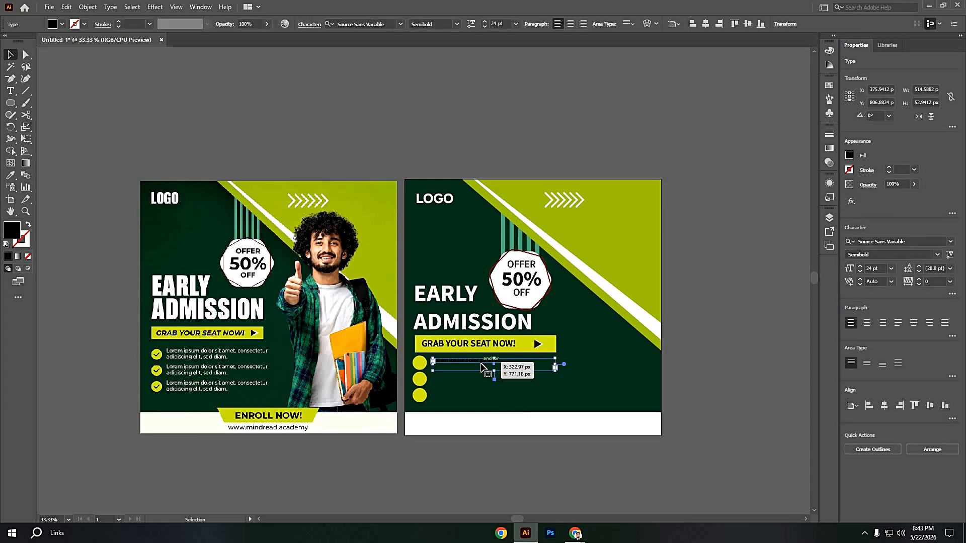
key("Delete")
left_click(11, 91)
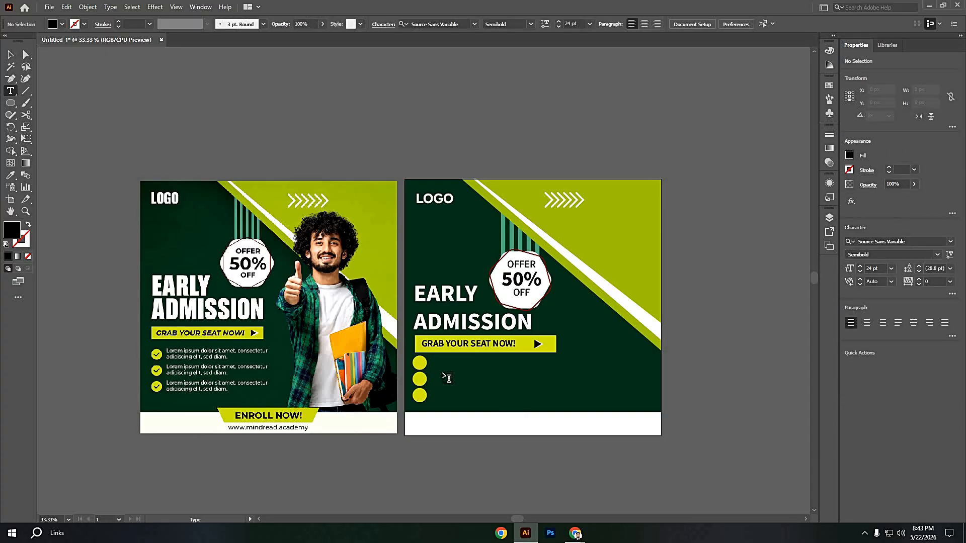
left_click_drag(437, 363, 559, 367)
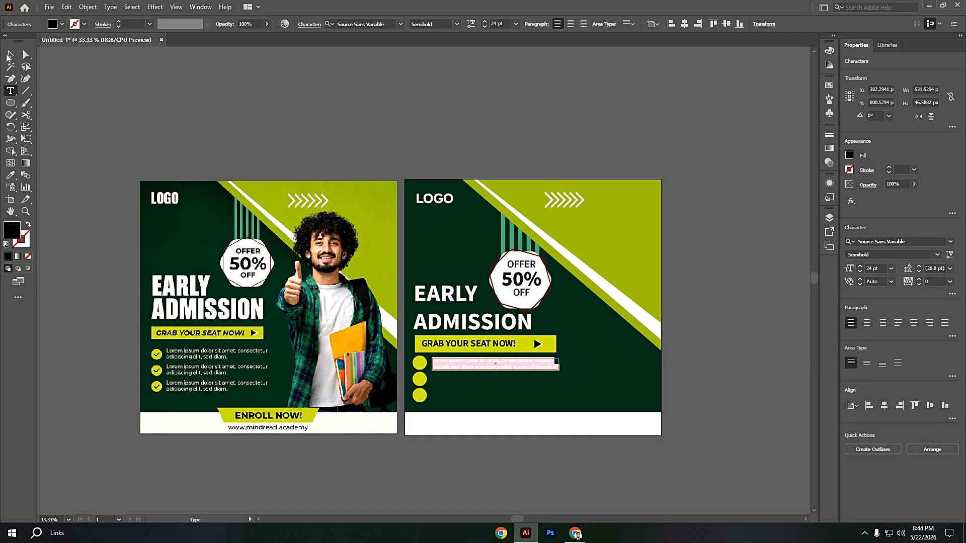
key("Escape")
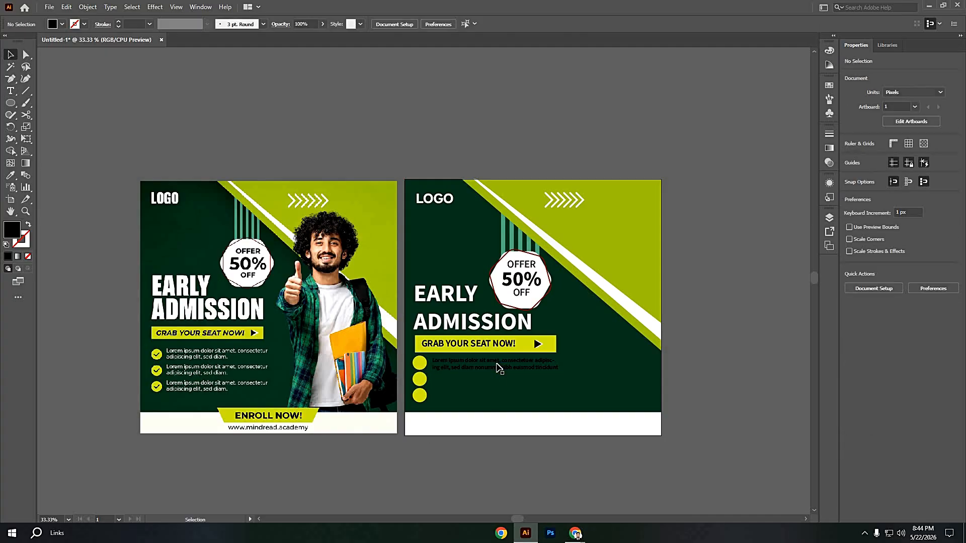
Step: Duplicate the placeholder text block twice downward to form an evenly spaced column beside the three circles
mouse_move(497, 367)
left_mouse_down()
mouse_move(500, 394)
mouse_move(479, 367)
left_mouse_up()
left_click(490, 432)
left_click(669, 28)
left_click(572, 415)
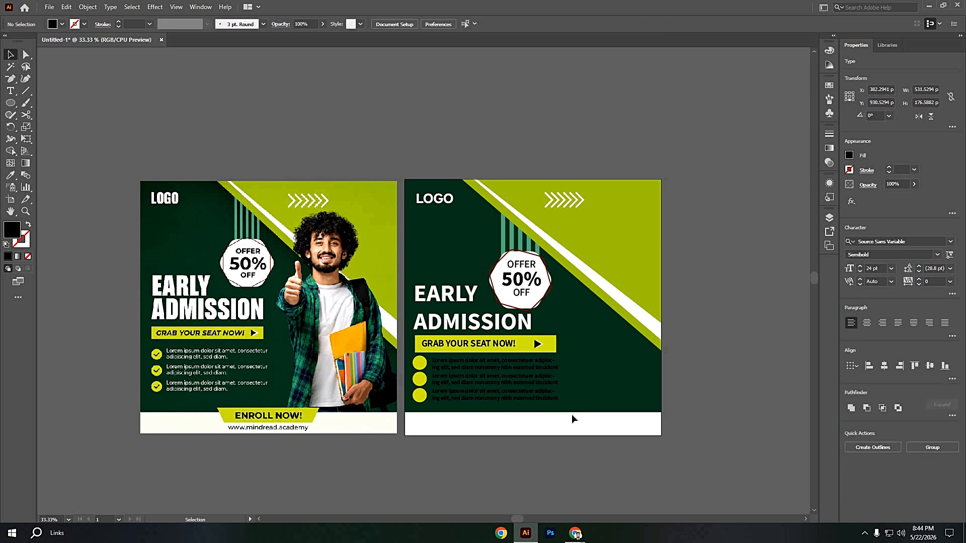
Step: Change the fill of the three placeholder text blocks beside the circles to white
left_click_drag(502, 414, 502, 366)
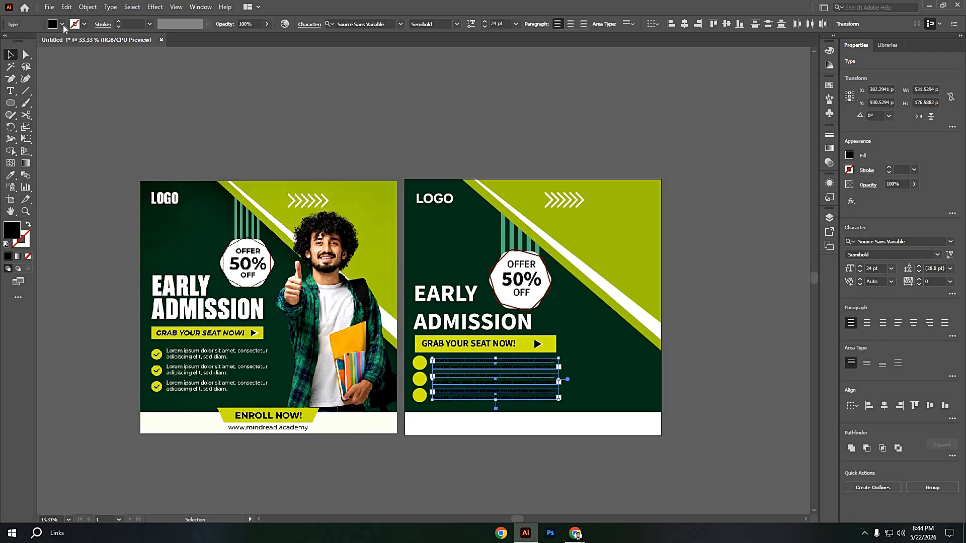
left_click(62, 24)
left_click(20, 43)
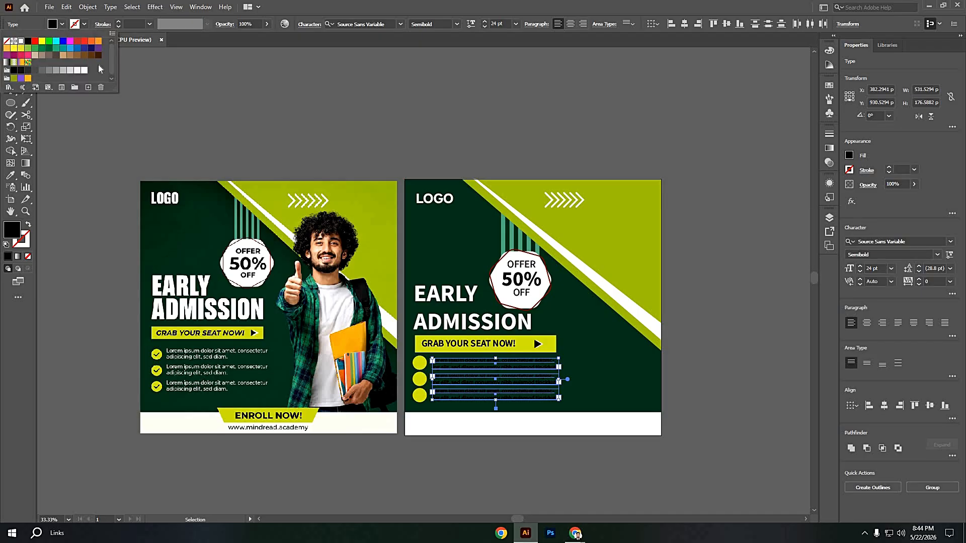
left_click(626, 309)
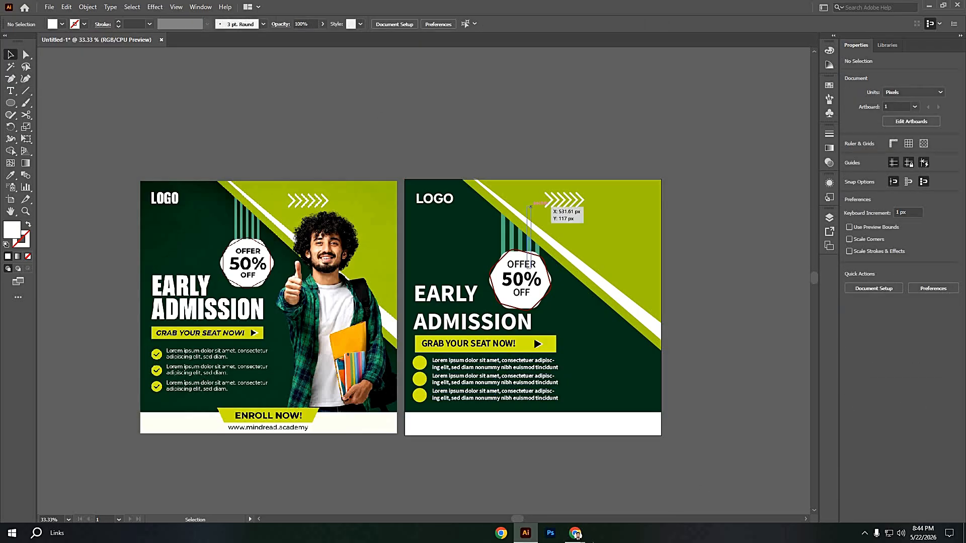
mouse_move(578, 537)
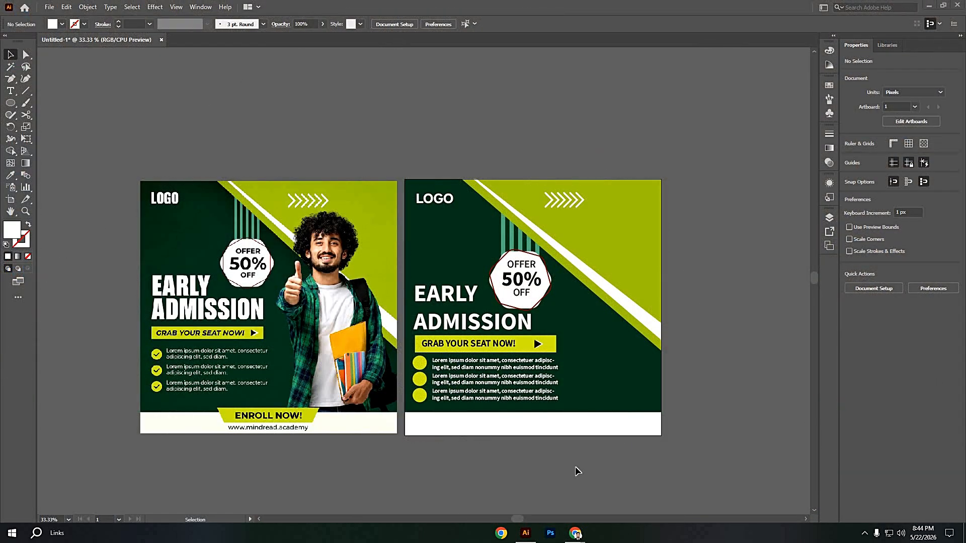
Step: Draw a rectangle about 414 × 82 px over the white footer's upper edge and nudge it upward to overlap the dark green area
scroll(565, 459, "up", 1)
left_click_drag(557, 445, 576, 436)
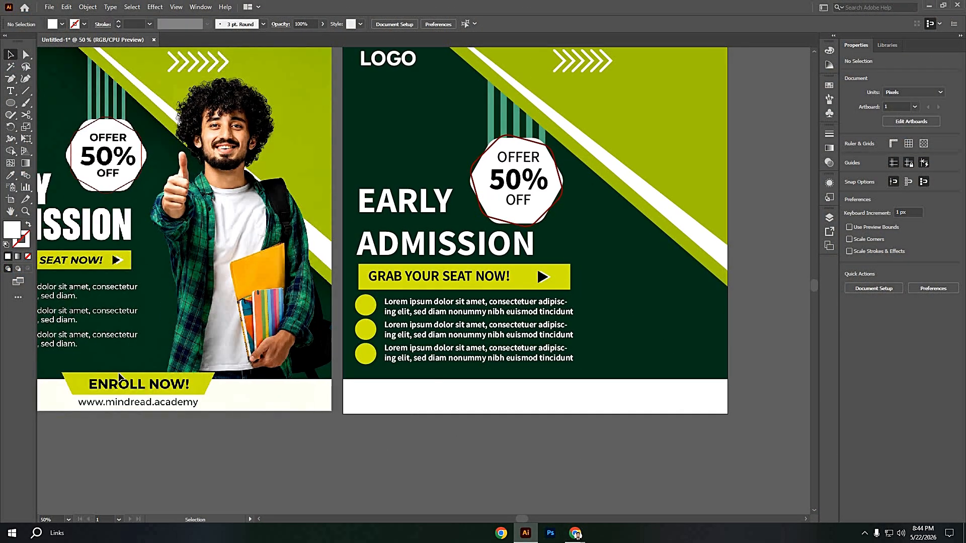
left_click(10, 103)
left_click(61, 103)
left_click_drag(595, 399, 588, 375)
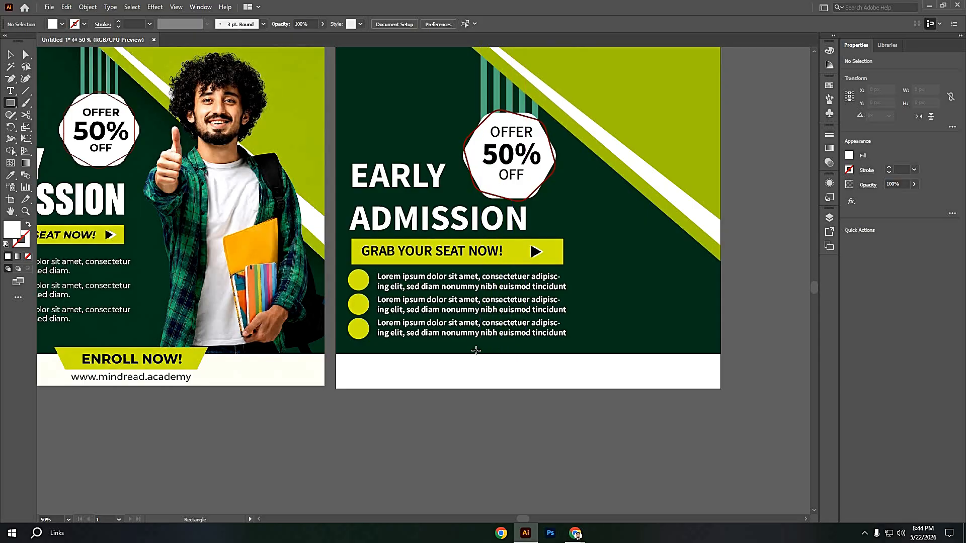
left_click_drag(480, 351, 629, 380)
key("Up")
key("Up")
key("Up")
key("Up")
key("Up")
key("Up")
key("Up")
key("Up")
key("Up")
key("Up")
key("Up")
key("Up")
key("Up")
key("Up")
key("Up")
key("Up")
key("Up")
key("Up")
key("Up")
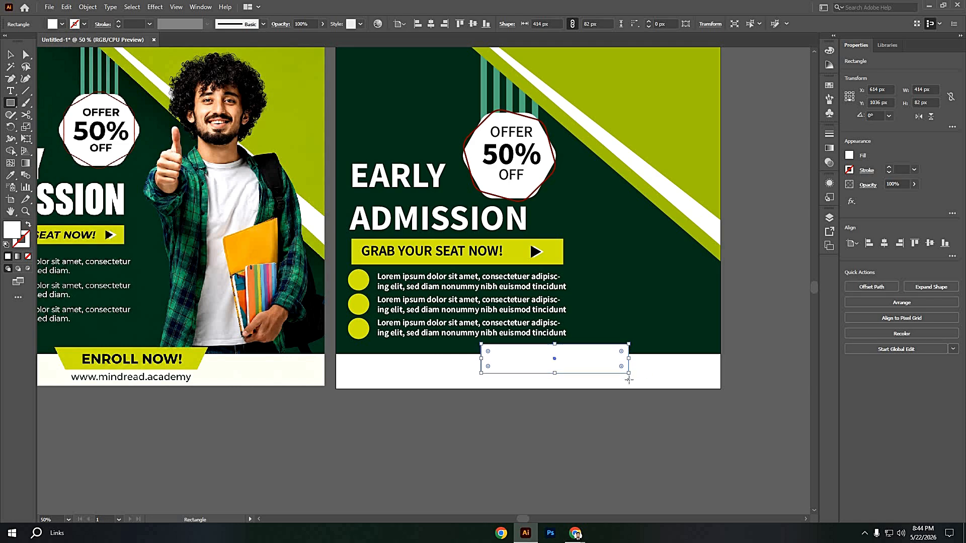
Step: Fill the new rectangle with the yellow-green sampled from the reference's "ENROLL NOW!" banner using the Eyedropper
key("i")
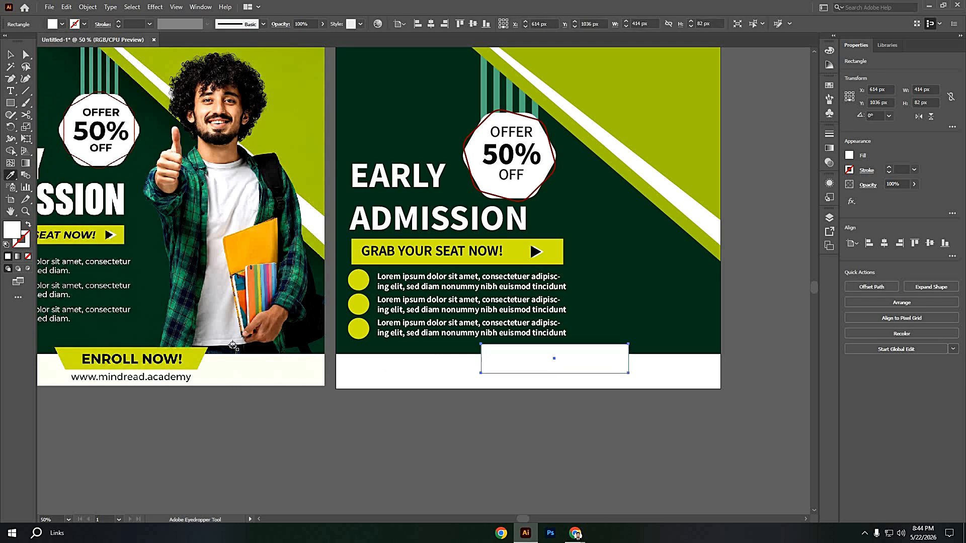
left_click(201, 355)
left_click(10, 55)
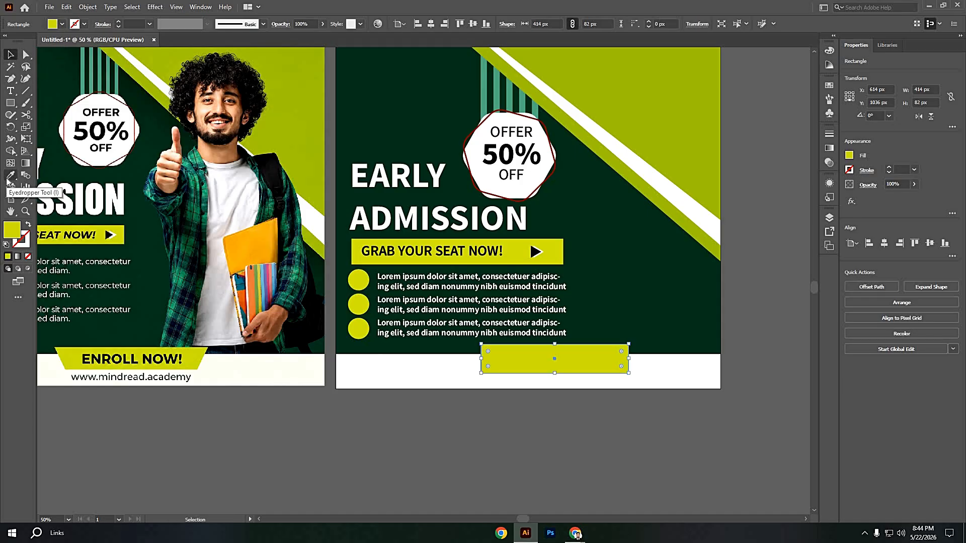
left_click(26, 140)
left_click(27, 129)
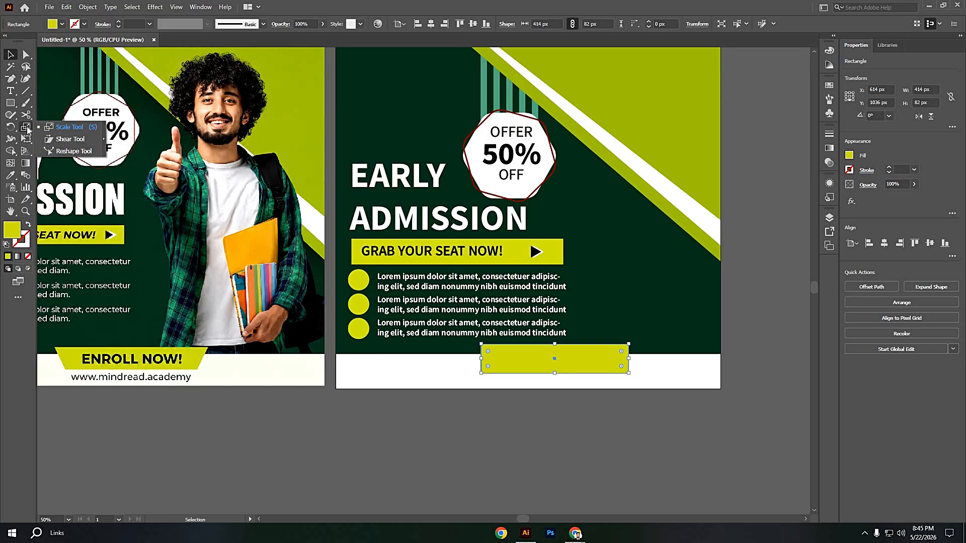
left_click(69, 128)
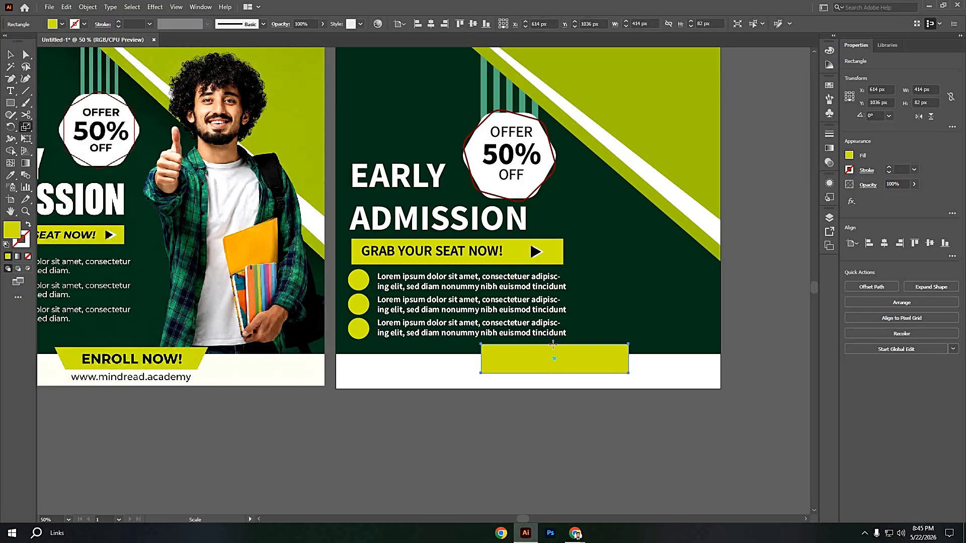
left_click(554, 344)
left_click_drag(629, 345, 641, 346)
key("ctrl+z")
left_click(25, 126)
left_click(70, 139)
left_click(638, 347, "alt")
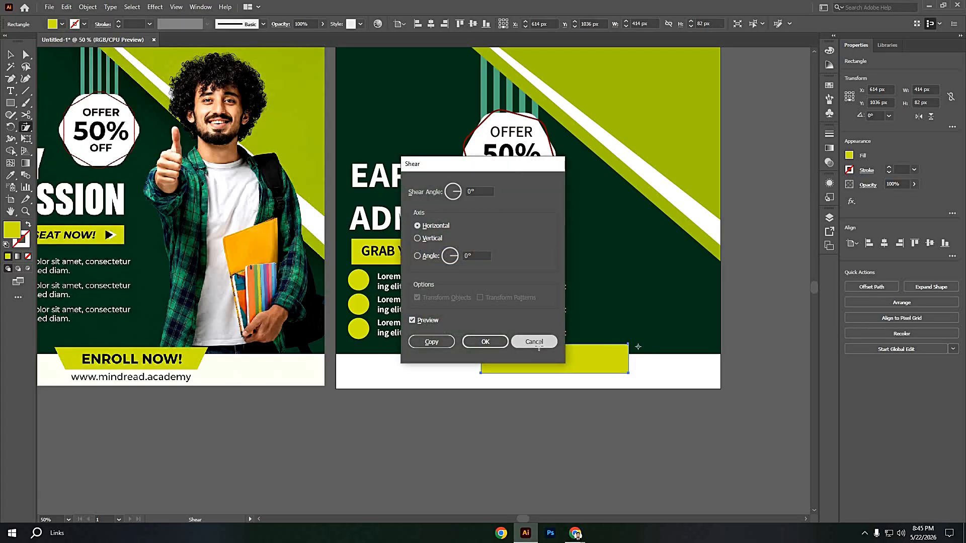
left_click(528, 342)
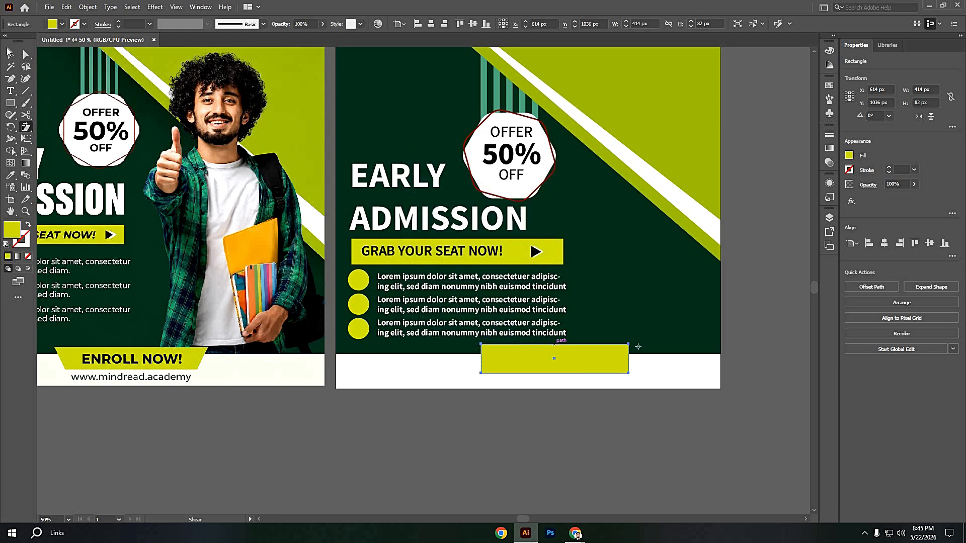
left_click(10, 55)
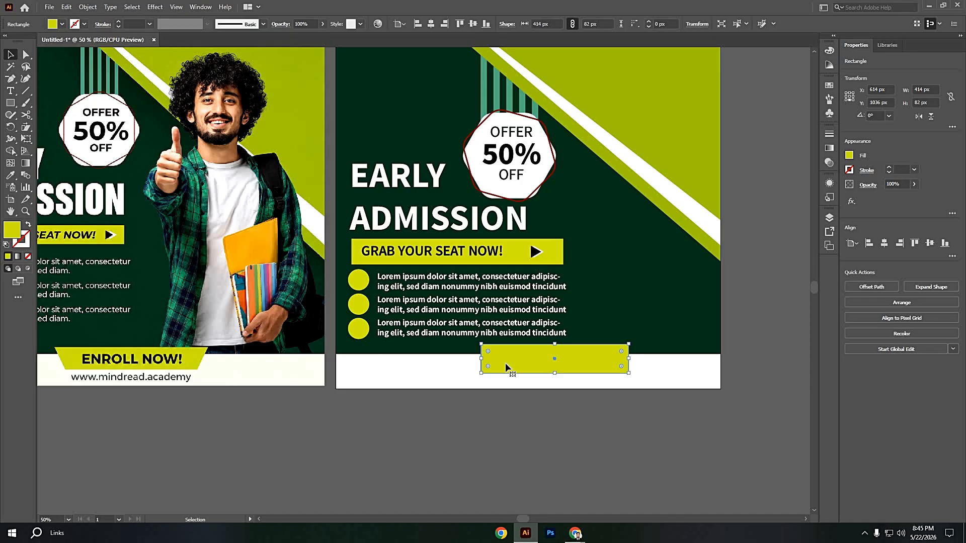
Step: Slant the left side of the yellow-green footer rectangle by moving its lower-left anchor point 50 px inward
left_click(27, 54)
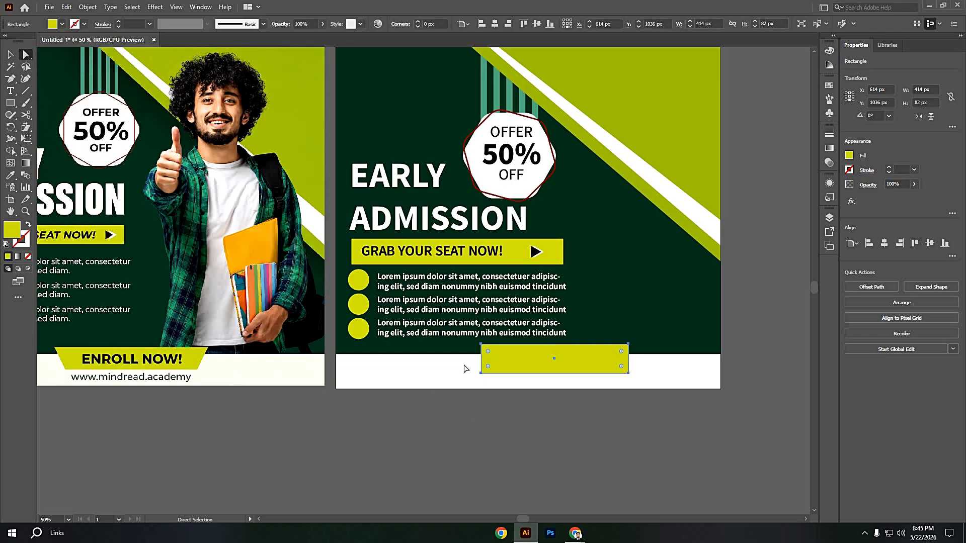
left_click_drag(464, 364, 524, 391)
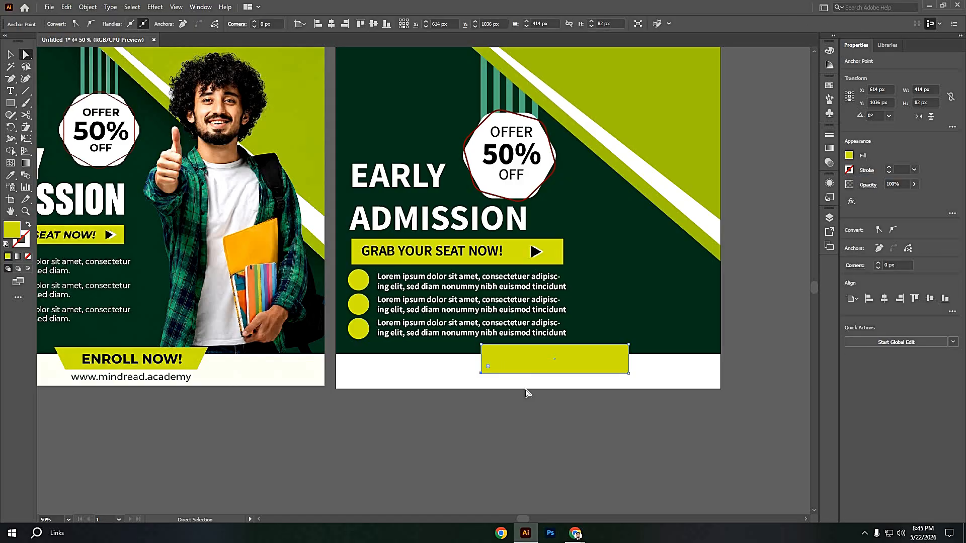
key("shift+Right")
key("shift+Right")
key("shift+Right")
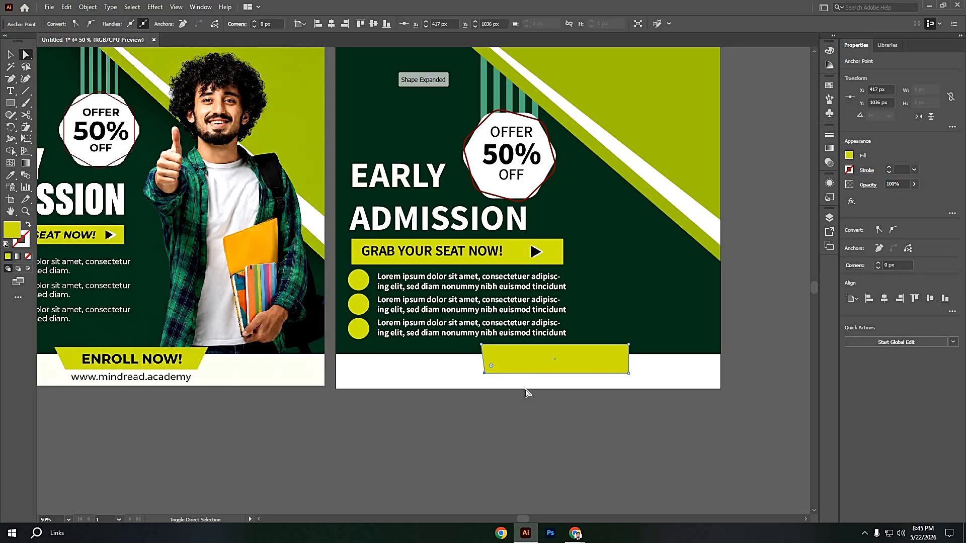
key("shift+Right")
key("shift+Right")
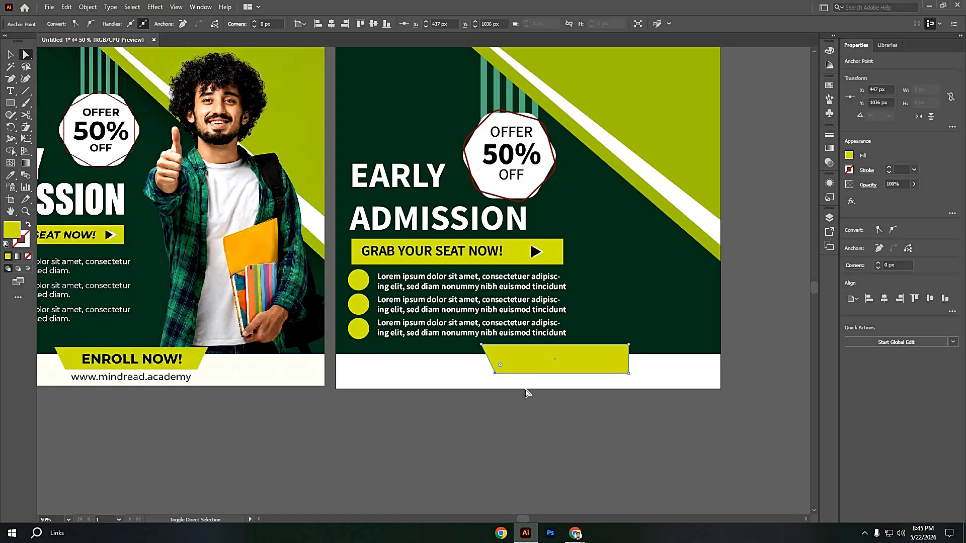
Step: Move the lower-right anchor point of the footer shape 50 px inward to complete a symmetric trapezoid
left_click_drag(649, 363, 607, 384)
key("shift+Left")
key("shift+Left")
key("shift+Left")
key("shift+Left")
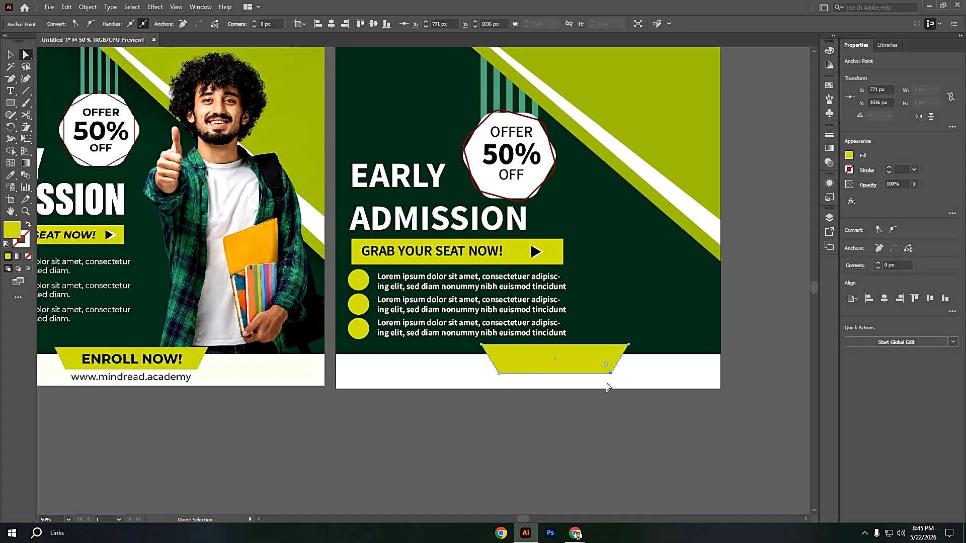
left_click(649, 384)
left_click(603, 367)
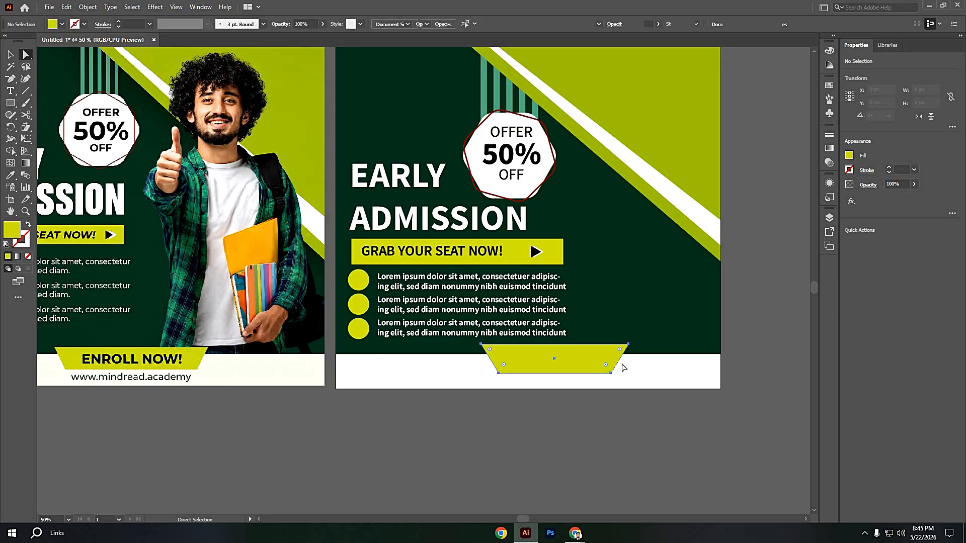
Step: Widen the yellow-green trapezoid symmetrically about its center to about 536 px, keeping its height
left_click(11, 56)
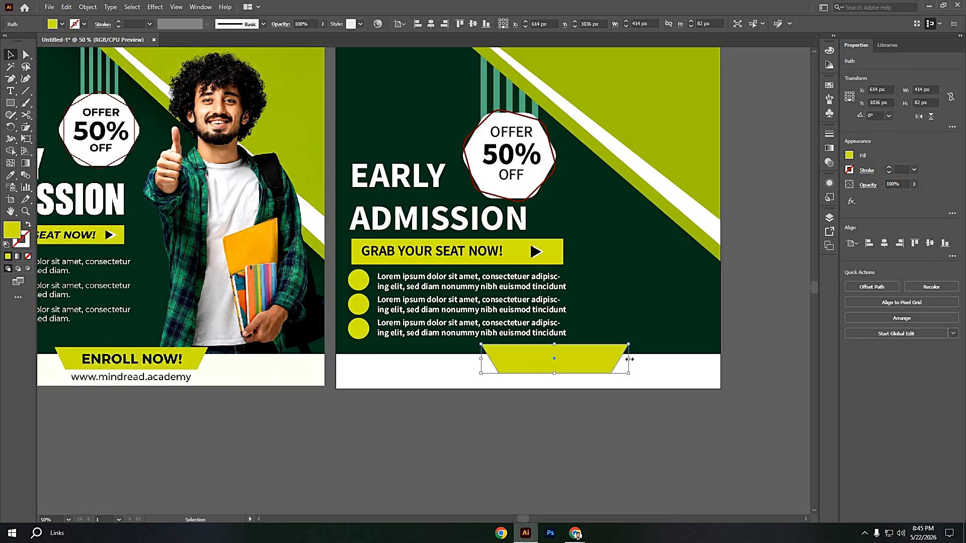
left_click_drag(644, 361, 666, 361)
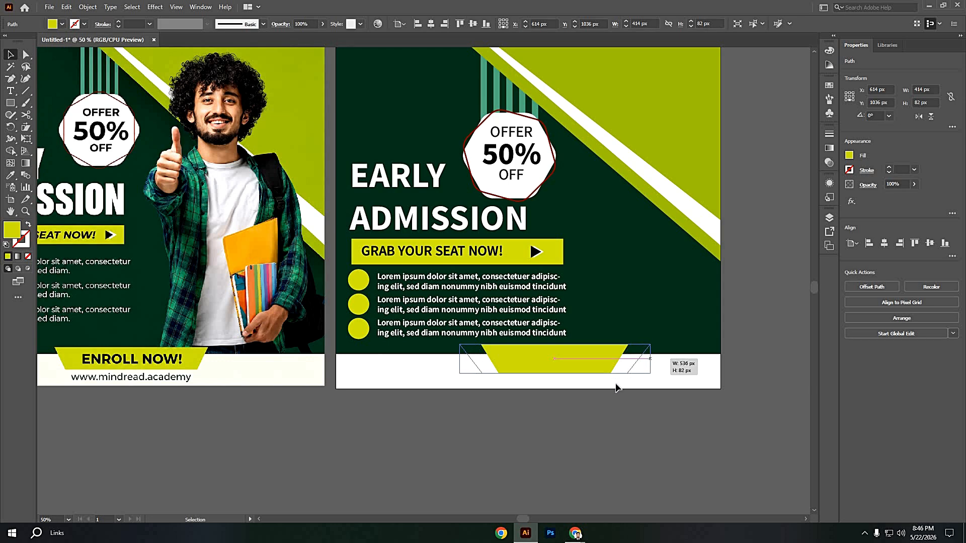
left_click(616, 384)
Step: Add the text "ENROLL NOW!" at 48 pt on the yellow-green trapezoid
left_click_drag(586, 371, 618, 334)
left_click(11, 92)
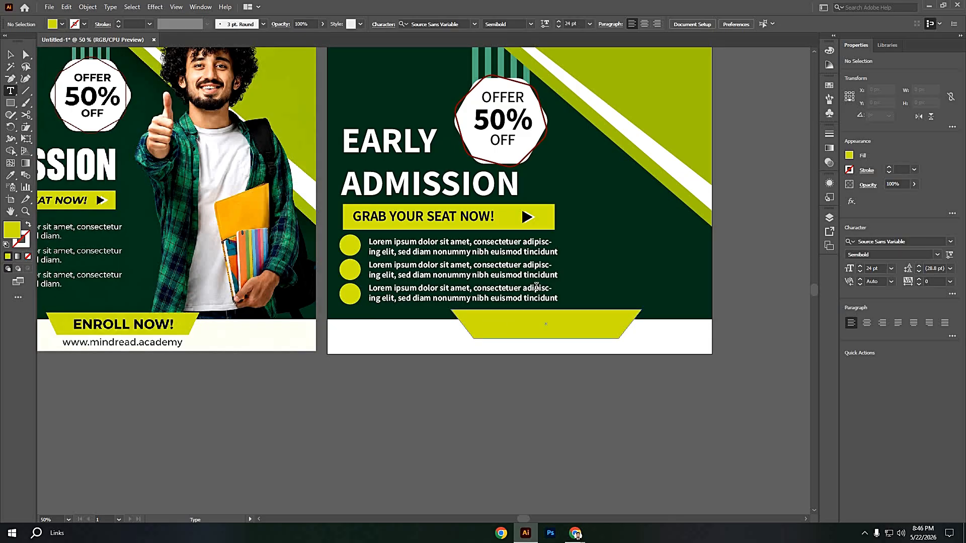
left_click(589, 24)
left_click(603, 181)
left_click(503, 334)
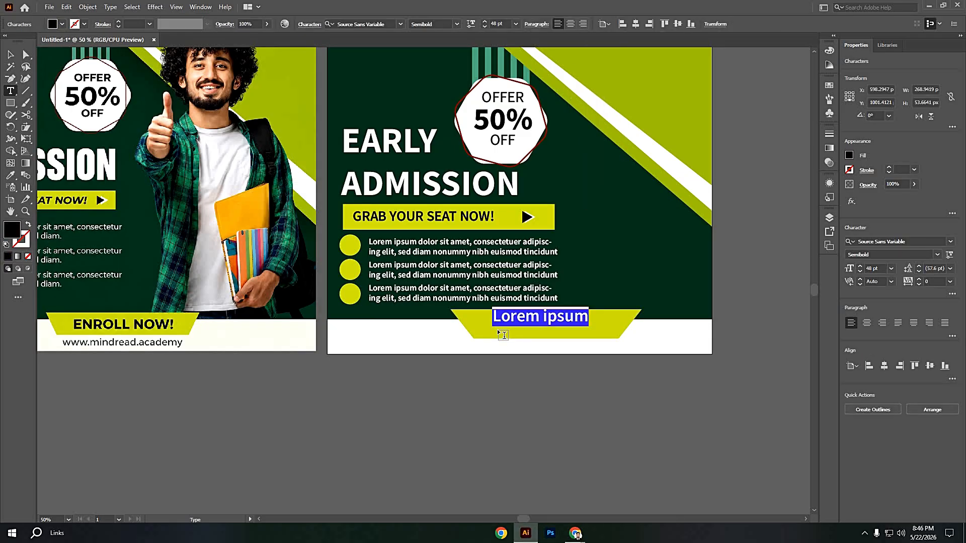
key("BackSpace")
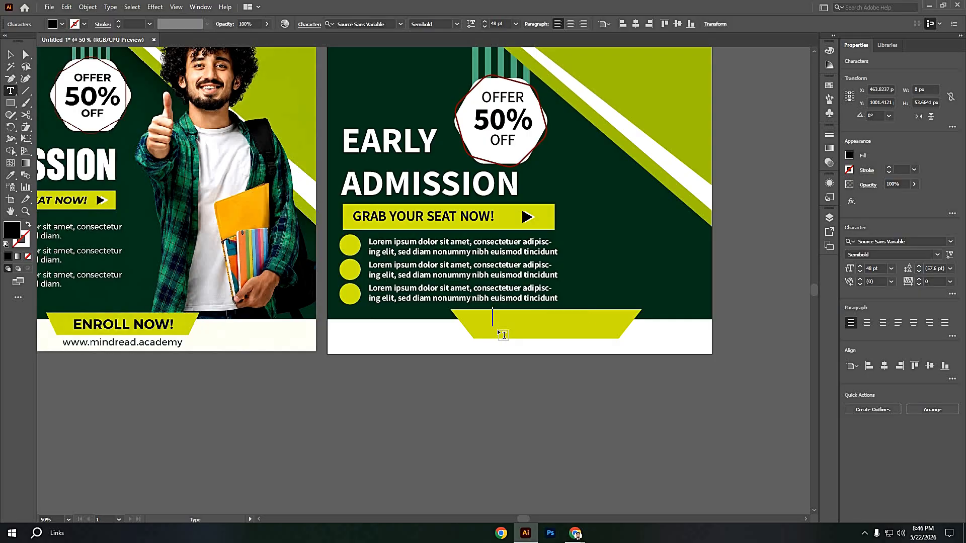
type("ENR")
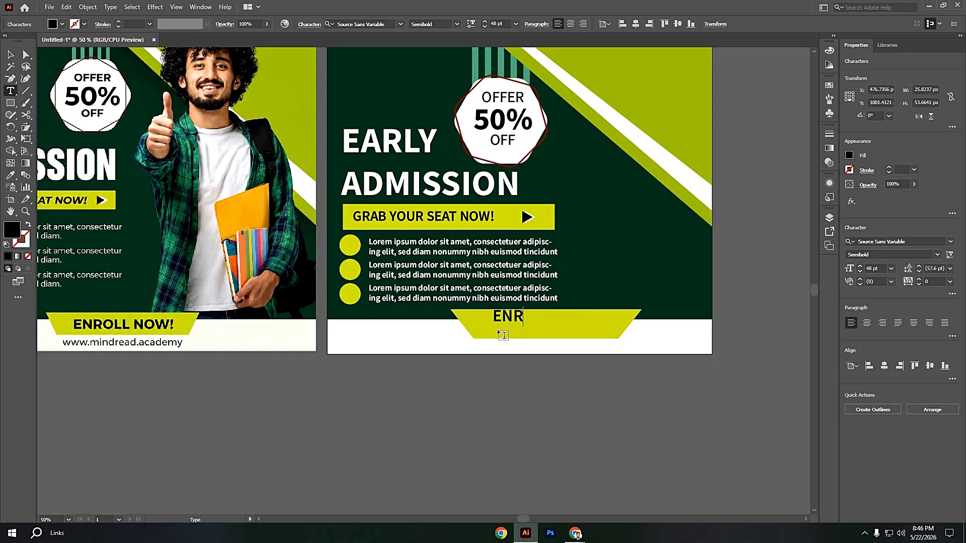
type("OLL NOW!")
left_click(11, 54)
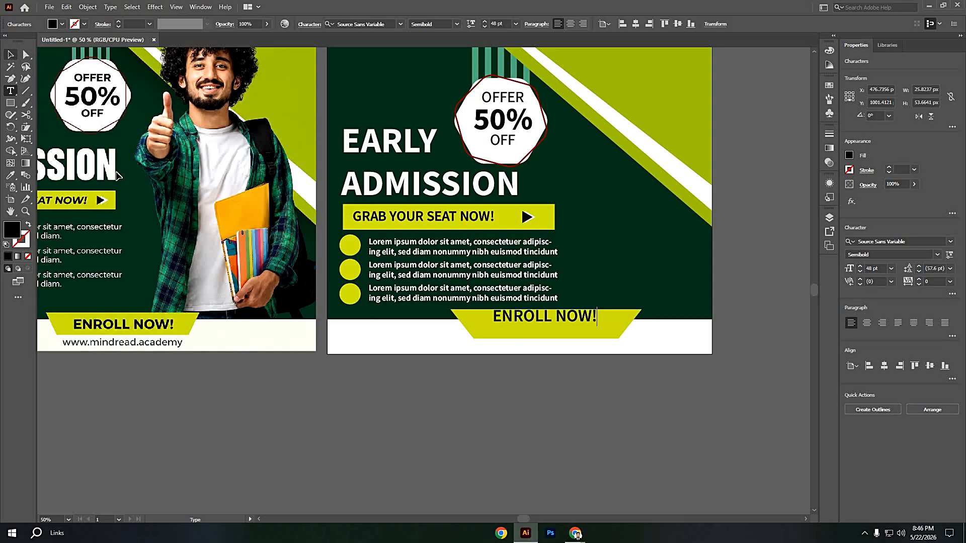
Step: Center the "ENROLL NOW!" text and the trapezoid on each other both vertically and horizontally
left_click_drag(551, 354, 543, 322)
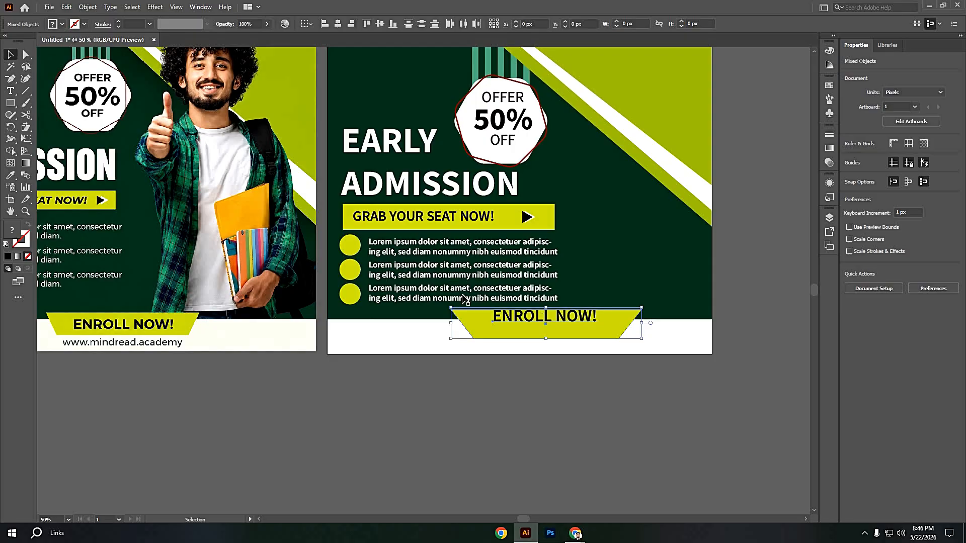
left_click(382, 22)
left_click(338, 24)
left_click(543, 367)
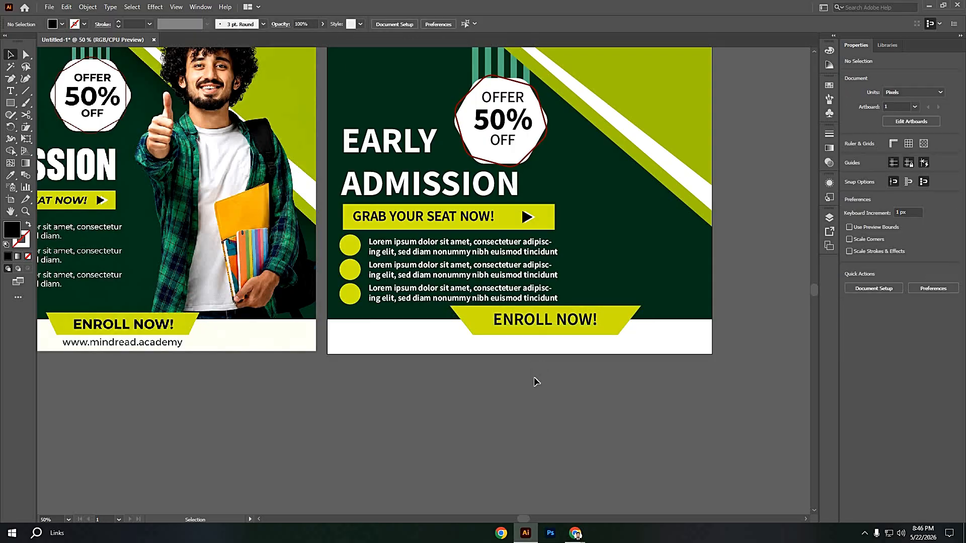
Step: Set the font style of the "ENROLL NOW!" text to Bold
left_click(546, 321)
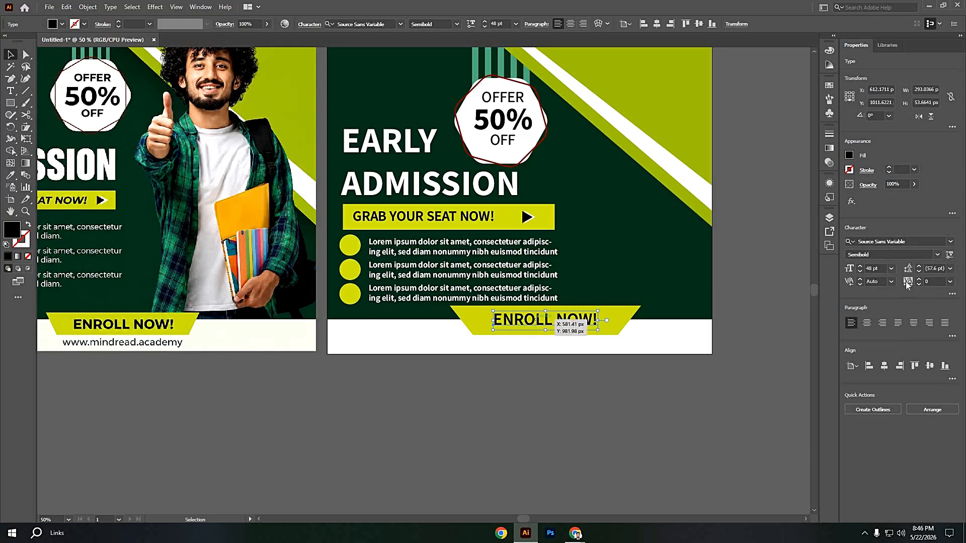
left_click(937, 255)
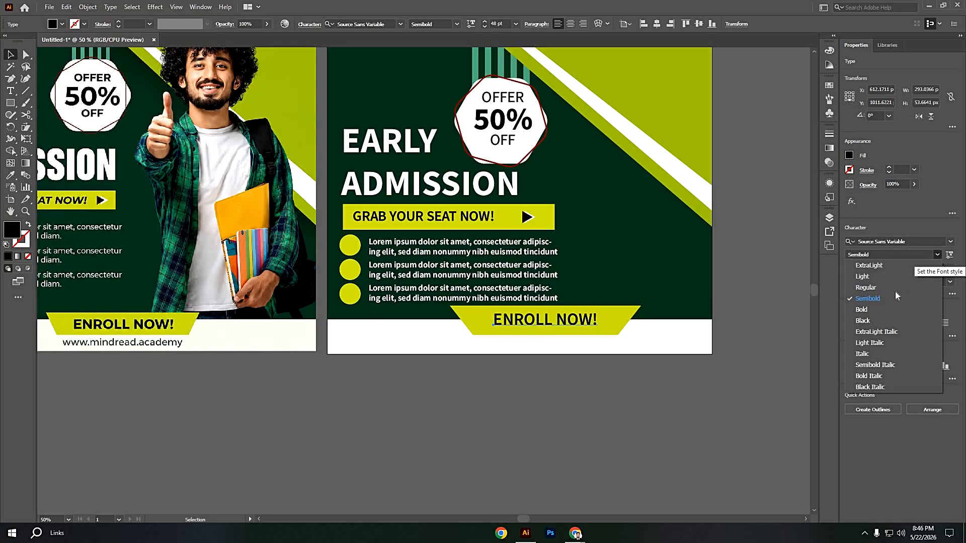
left_click(594, 419)
left_click(243, 363)
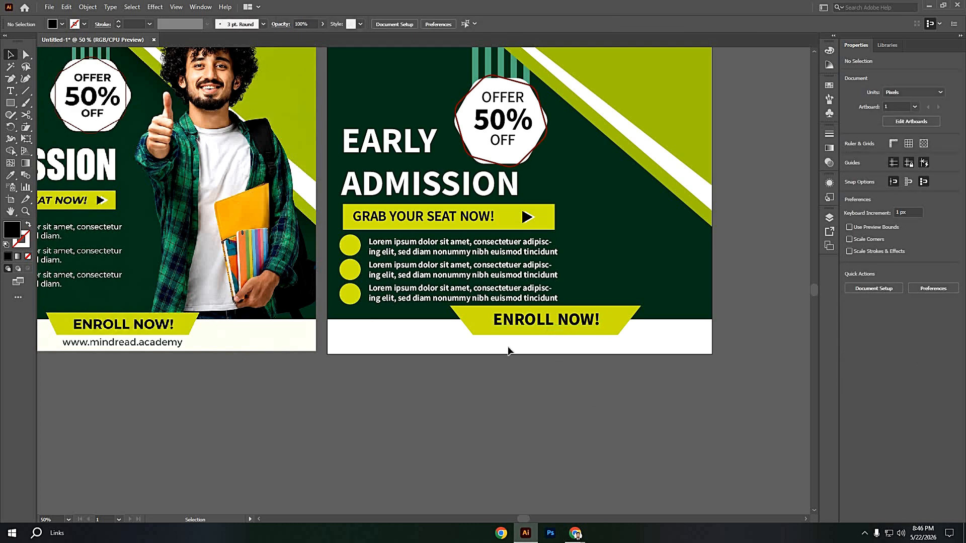
left_click(10, 90)
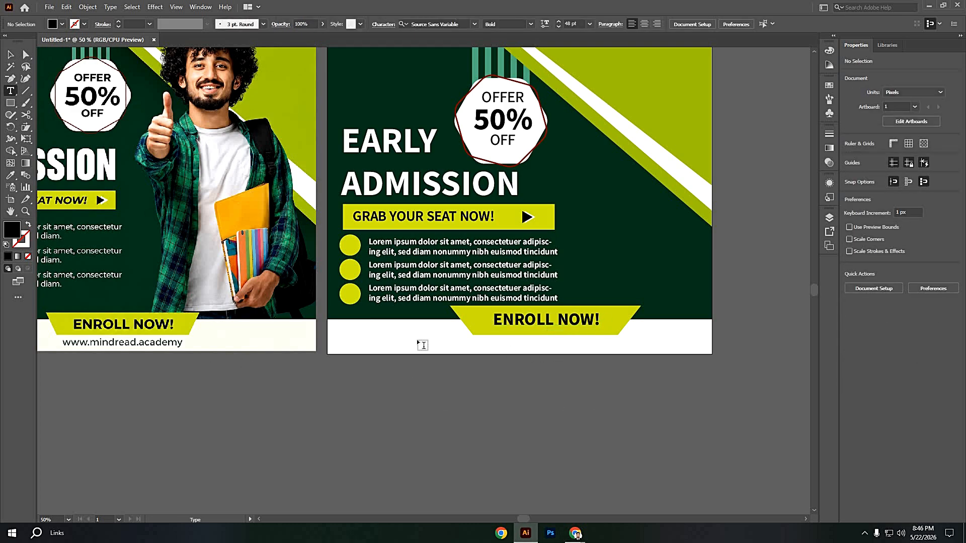
left_click(589, 24)
left_click(603, 171)
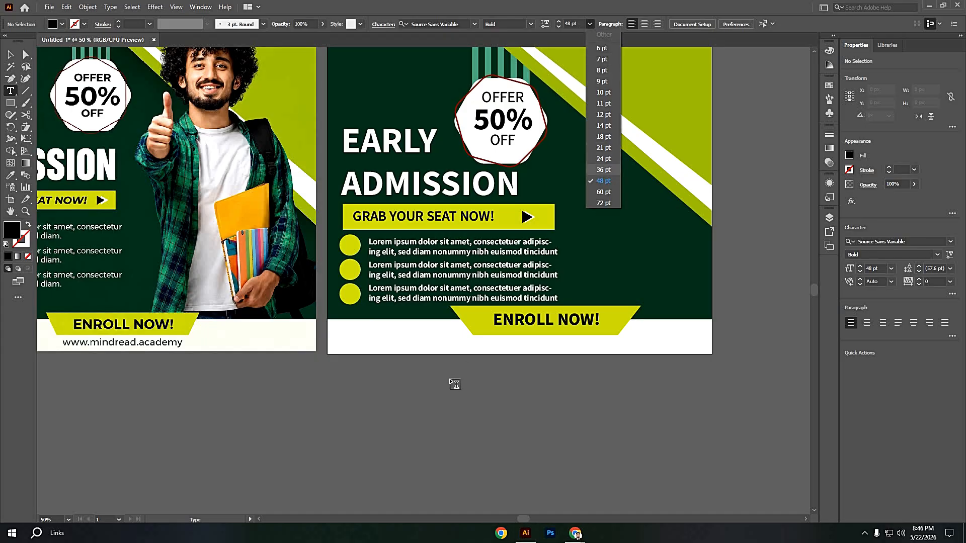
left_click(468, 345)
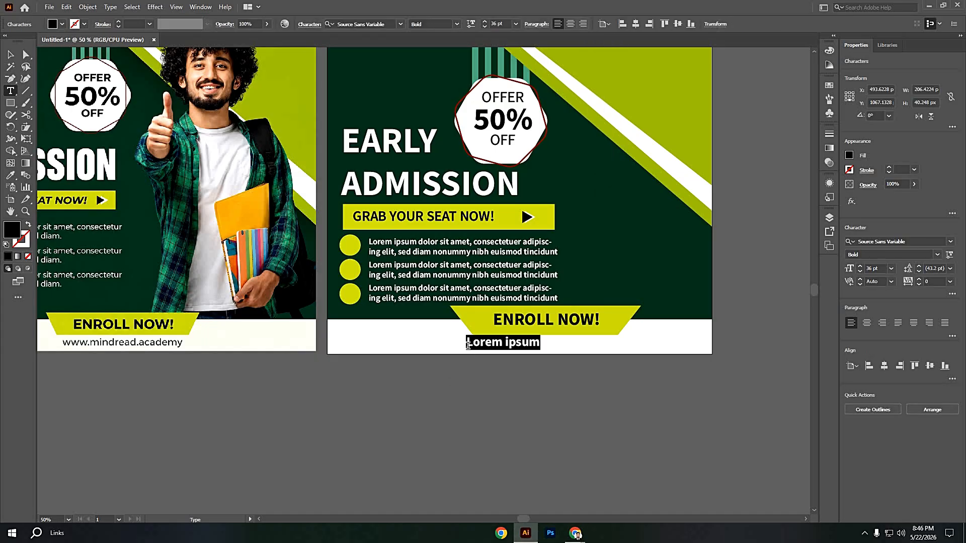
key("BackSpace")
type("www")
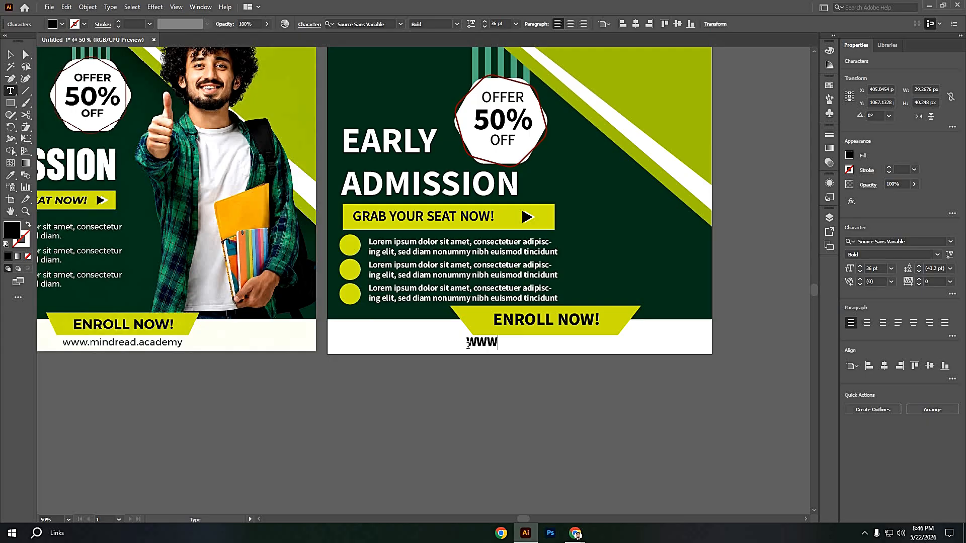
type(".minread.con")
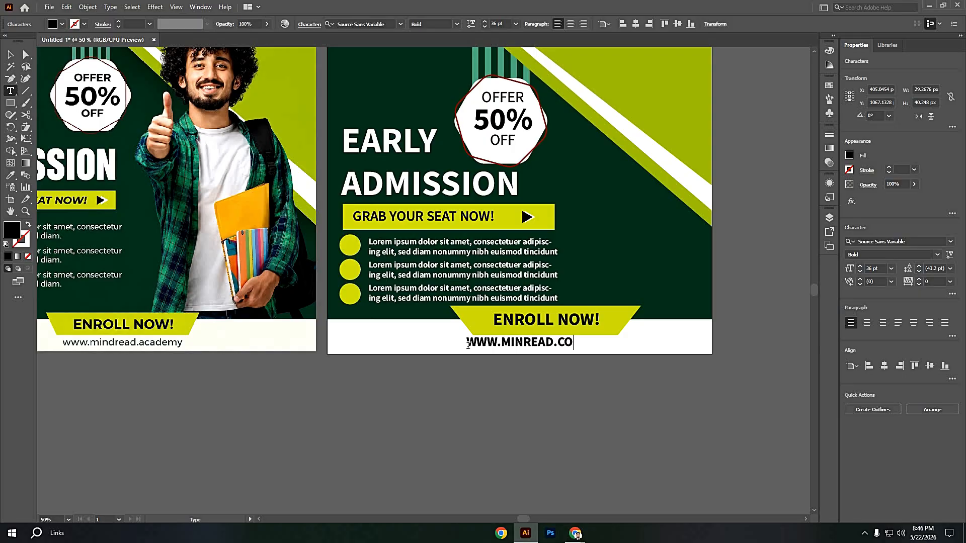
key("BackSpace")
key("BackSpace")
key("BackSpace")
type("academ")
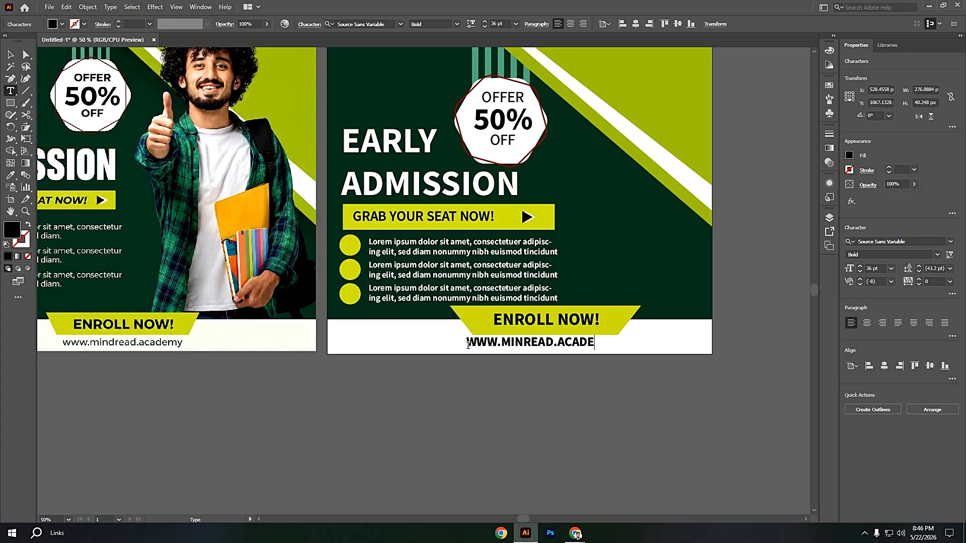
Step: Set the font style of the whole website text to Regular
left_click_drag(468, 345, 612, 346)
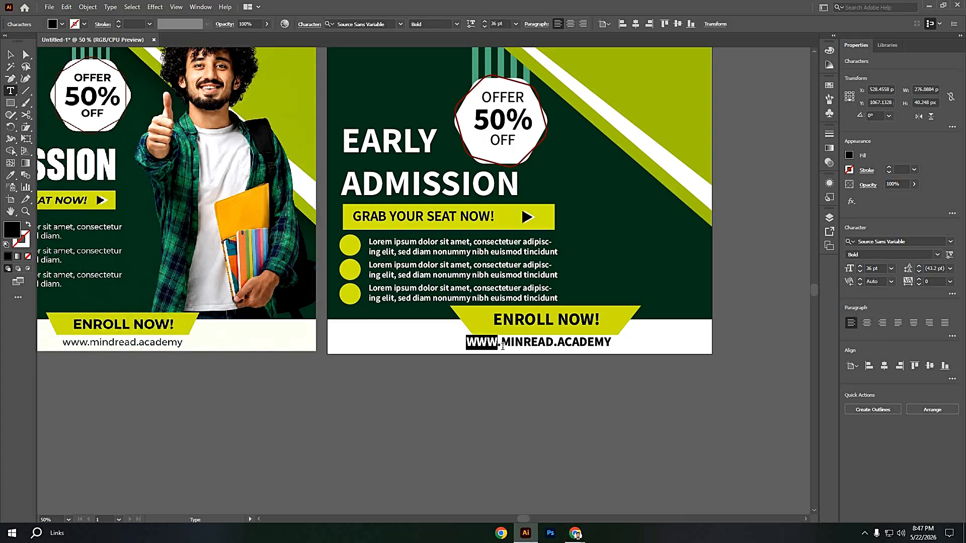
left_click(938, 255)
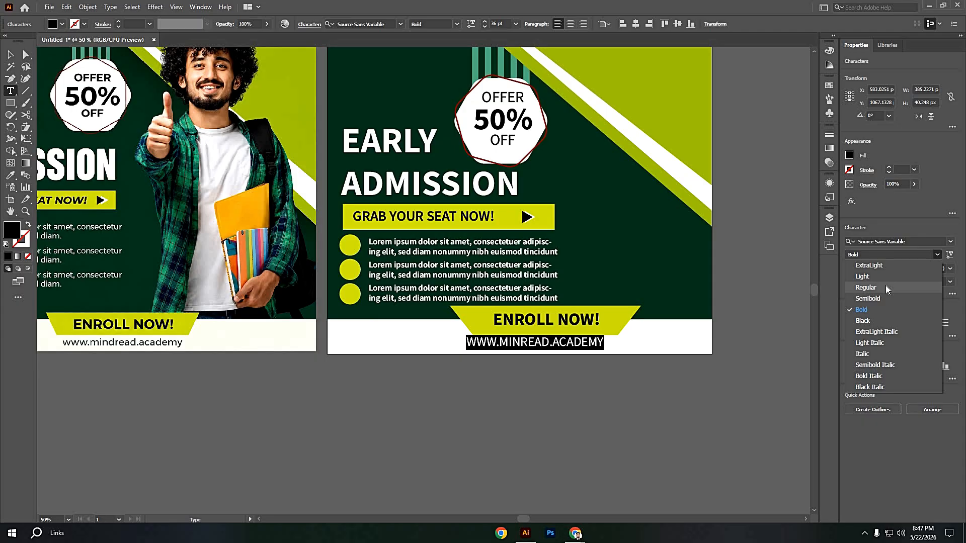
left_click(885, 286)
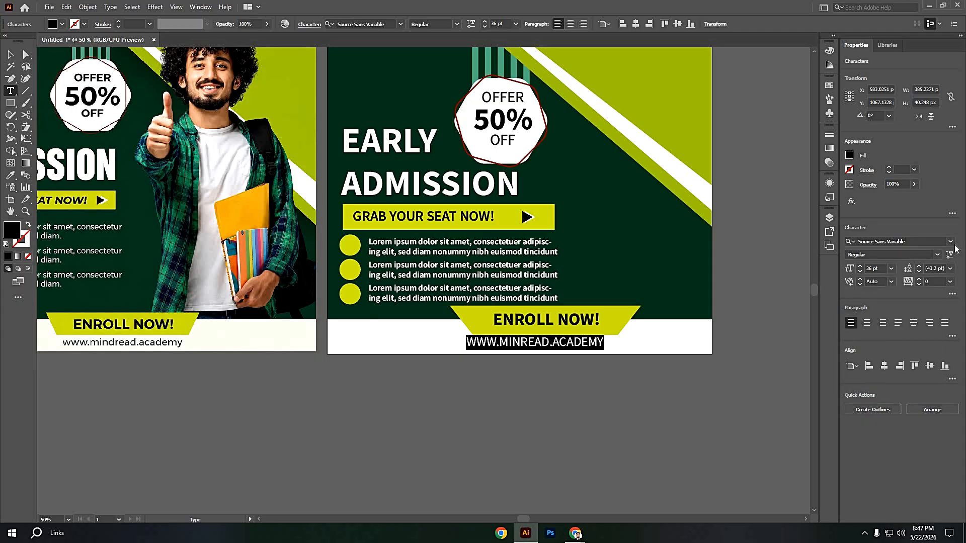
Step: Preview other fonts on the website text and try applying Small Caps to it
left_click(952, 243)
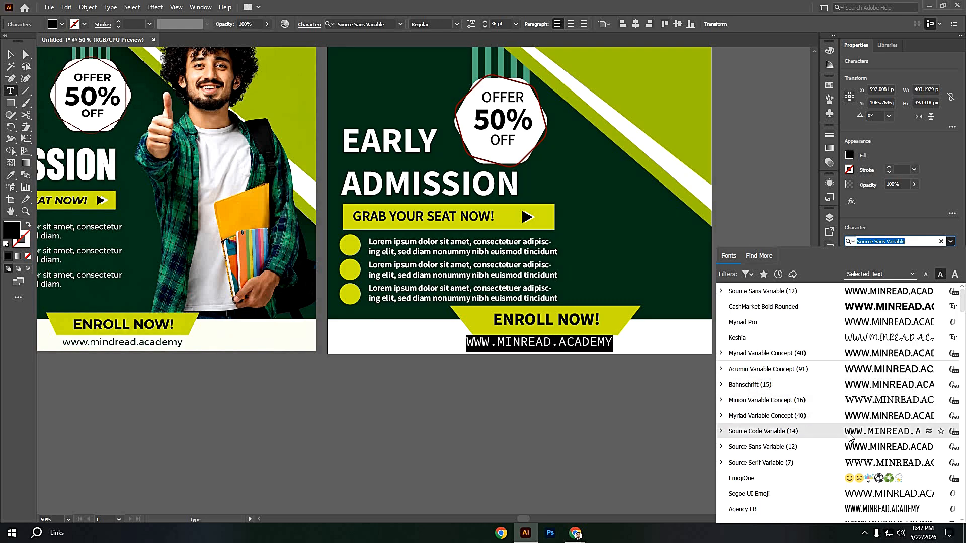
key("Escape")
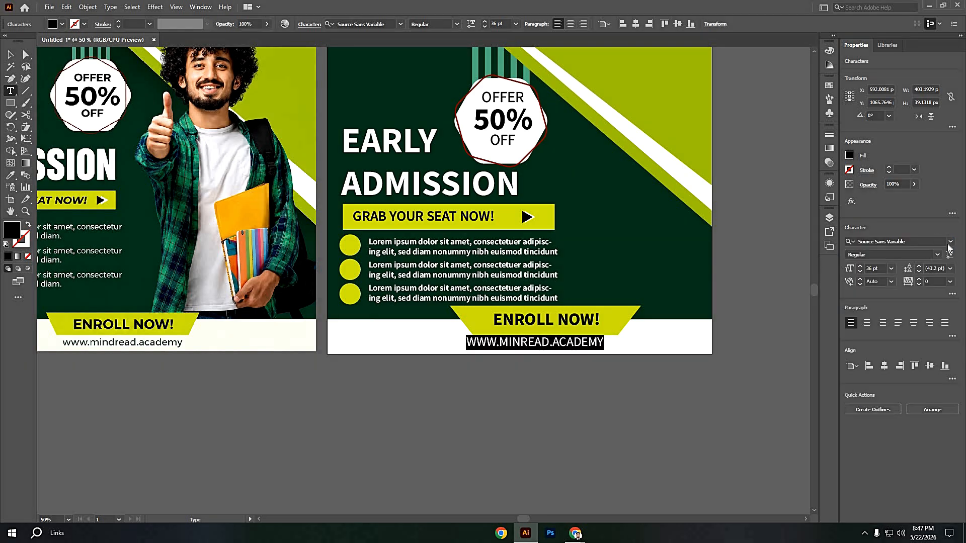
left_click(953, 295)
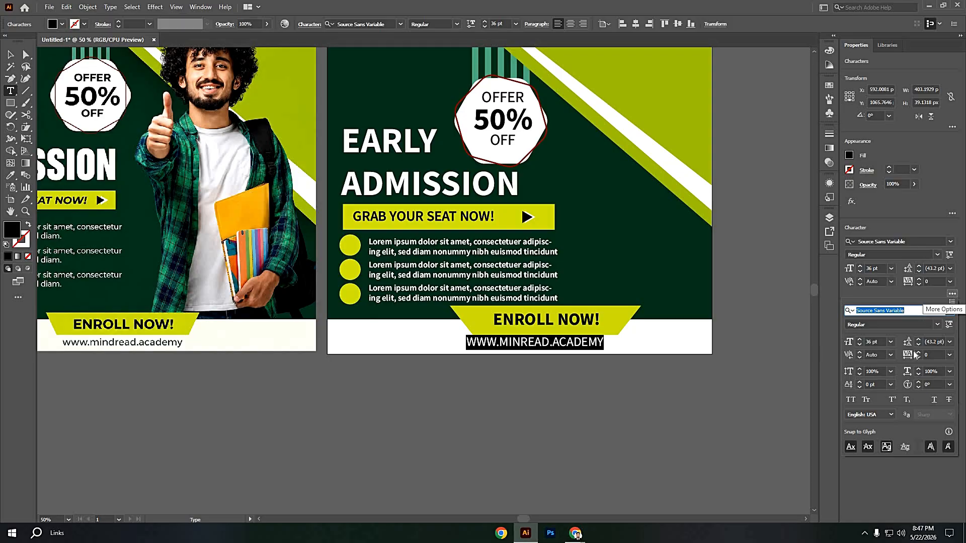
left_click(868, 399)
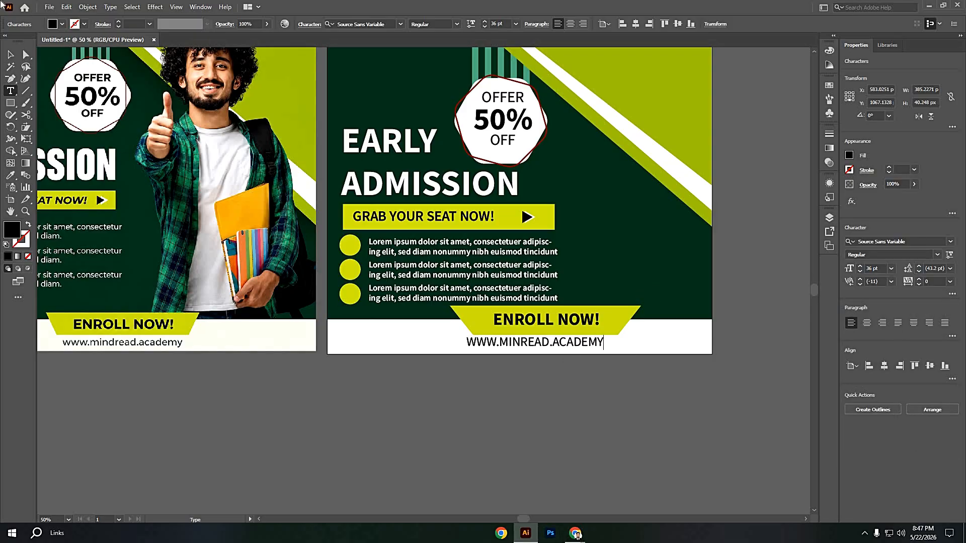
Step: Reduce the font size of the website text to 30 pt
key("Escape")
left_click_drag(553, 348, 553, 348)
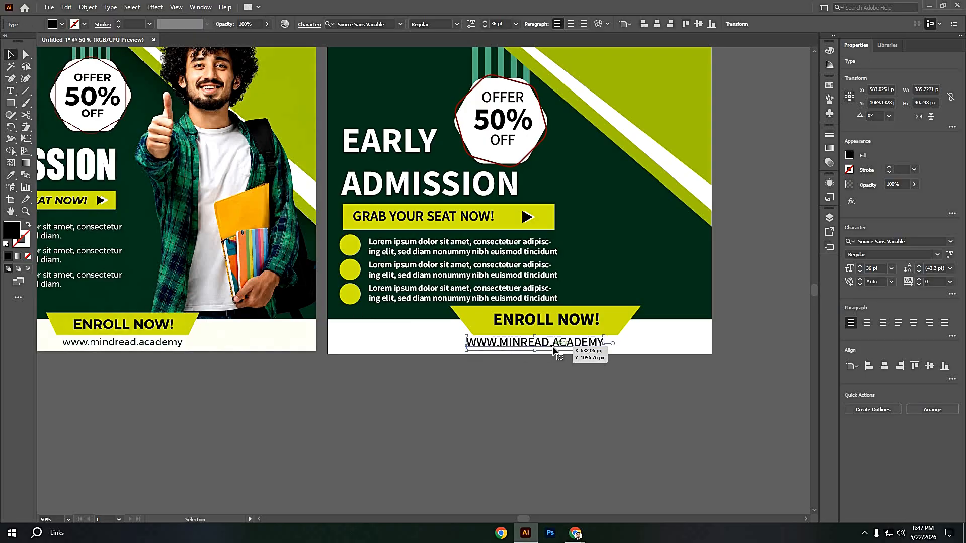
left_click(861, 266)
left_click(861, 267)
left_click(861, 267)
left_click(861, 267)
left_click(861, 267)
double_click(860, 271)
double_click(860, 272)
left_click(860, 271)
left_click(861, 272)
left_click(860, 272)
left_click(860, 272)
left_click(860, 272)
left_click(860, 272)
left_click(860, 272)
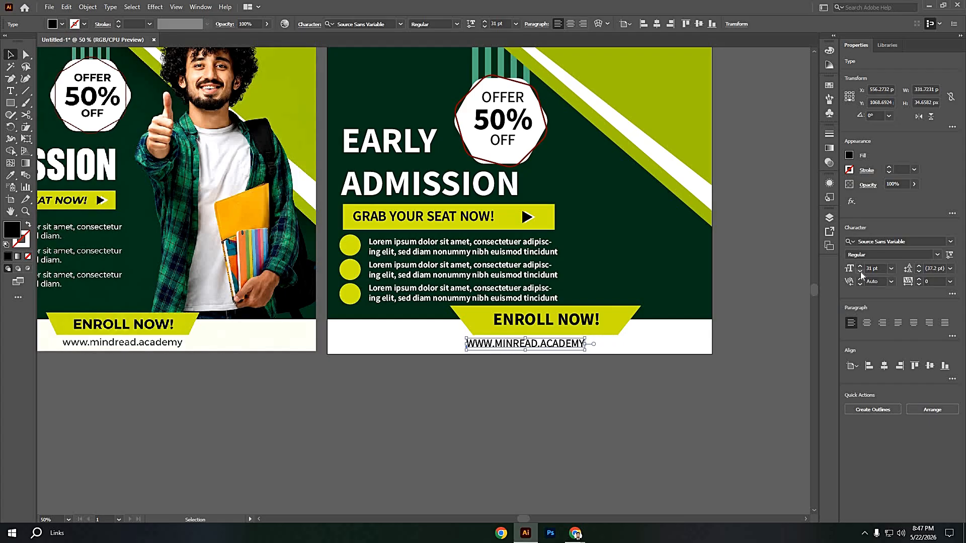
left_click(861, 272)
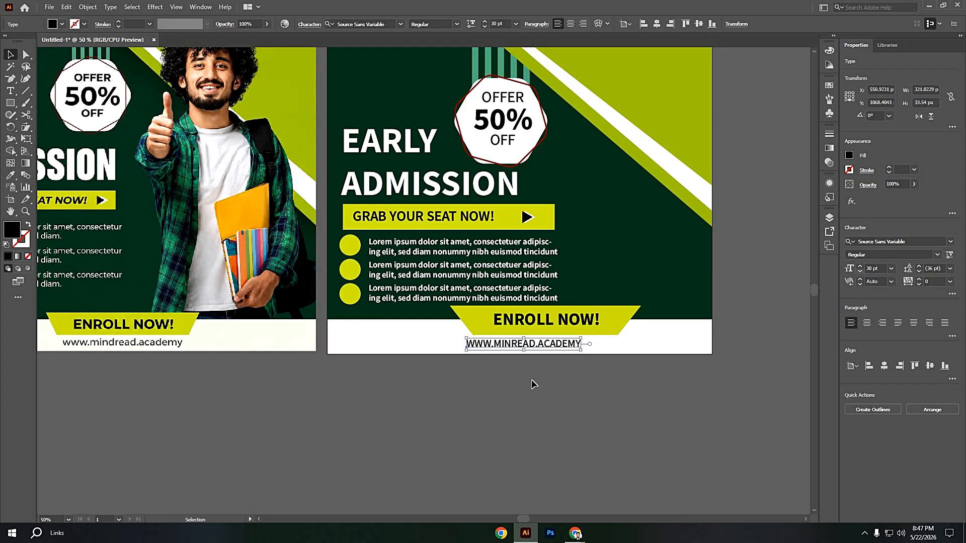
triple_click(503, 346)
key("BackSpace")
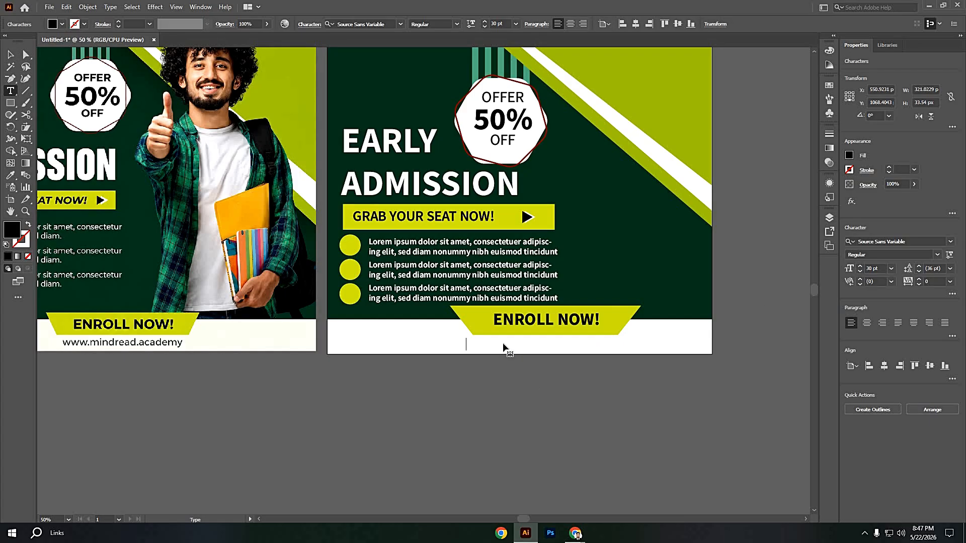
type("www.mindread.academyi")
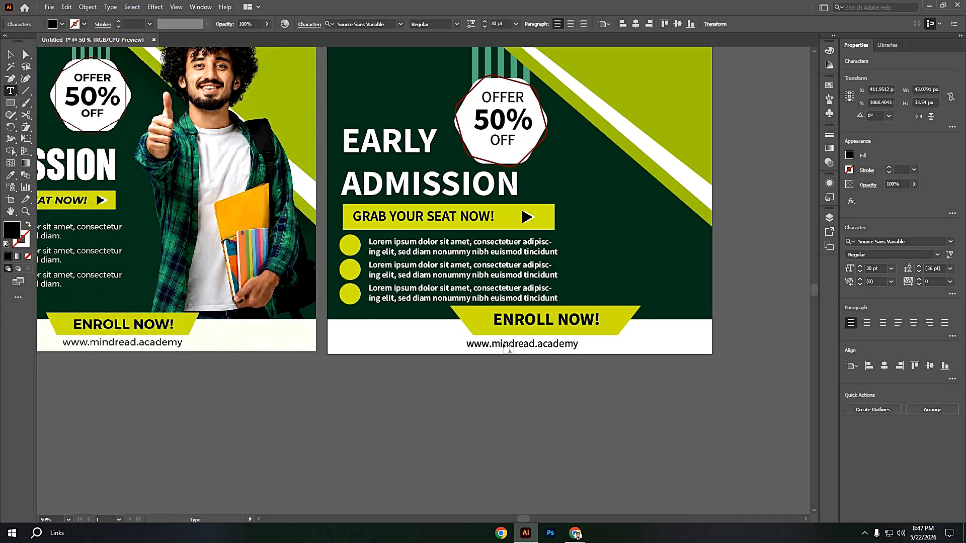
key("BackSpace")
left_click(11, 55)
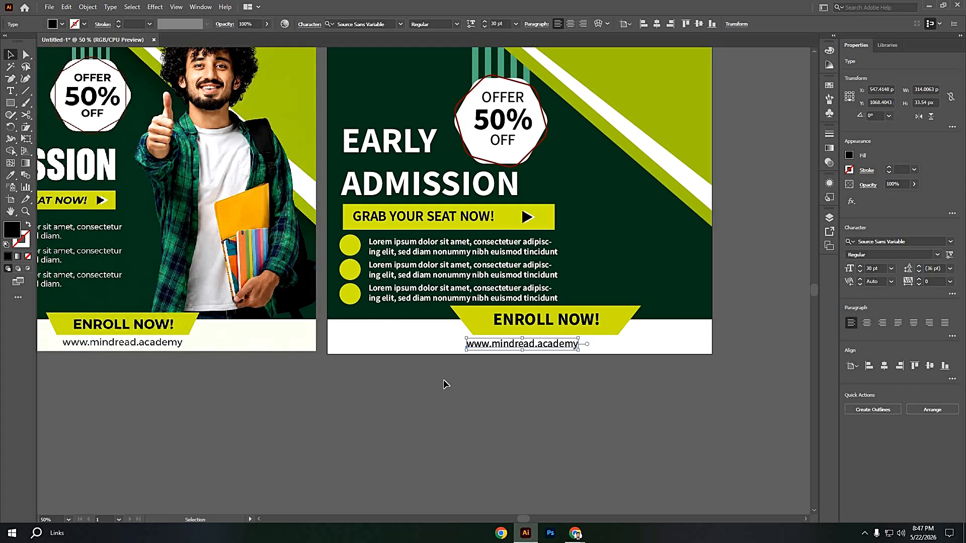
Step: Fill the website text with the dark green sampled from the website lettering in the reference design
key("i")
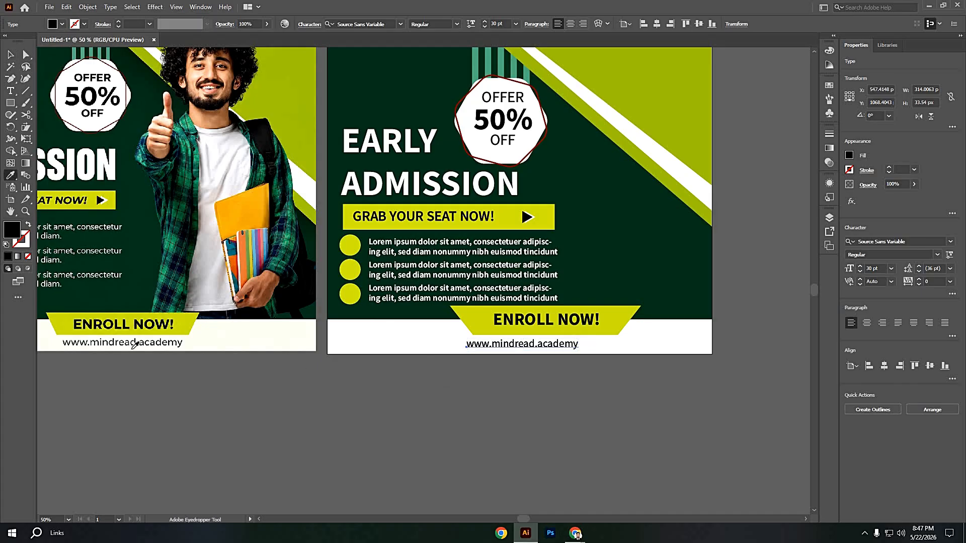
scroll(133, 340, "up", 8)
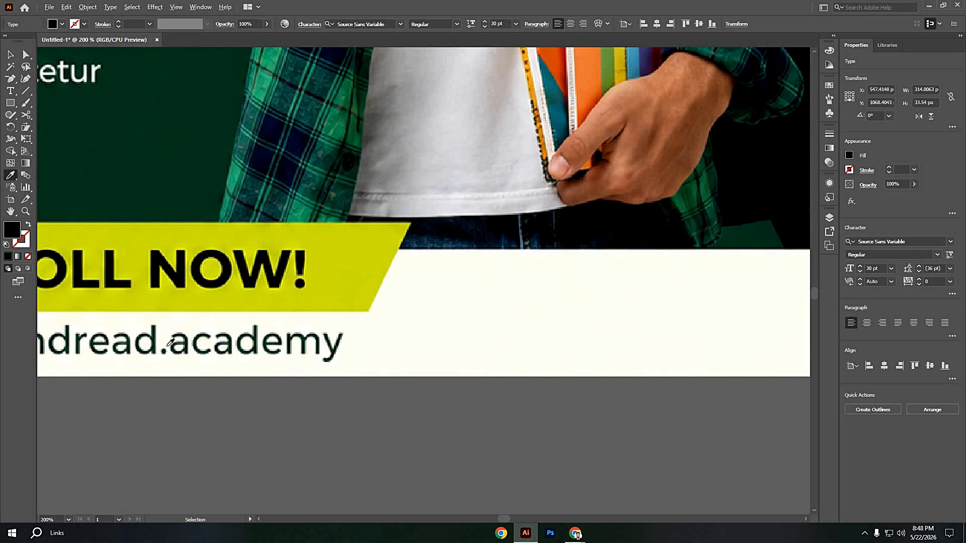
left_click(235, 318)
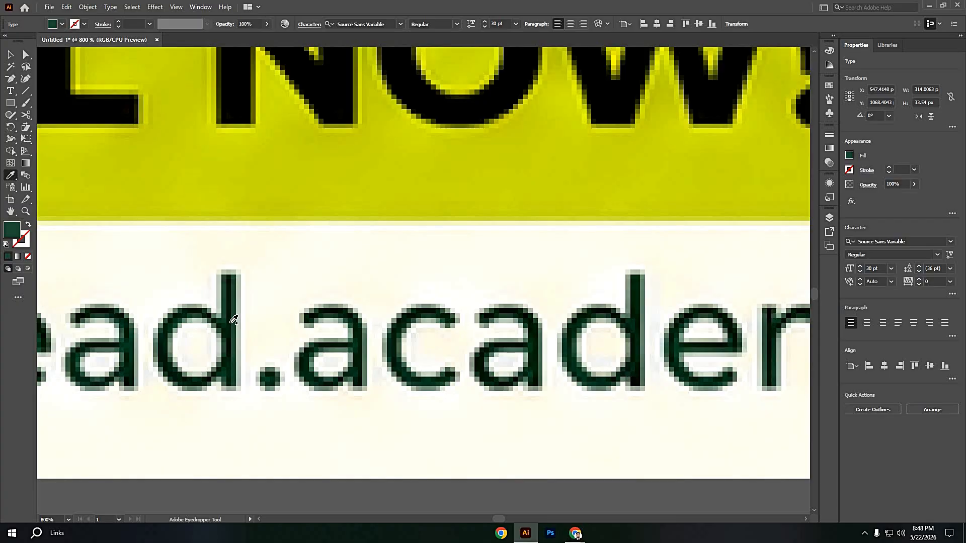
left_click(233, 321)
scroll(233, 321, "down", 8)
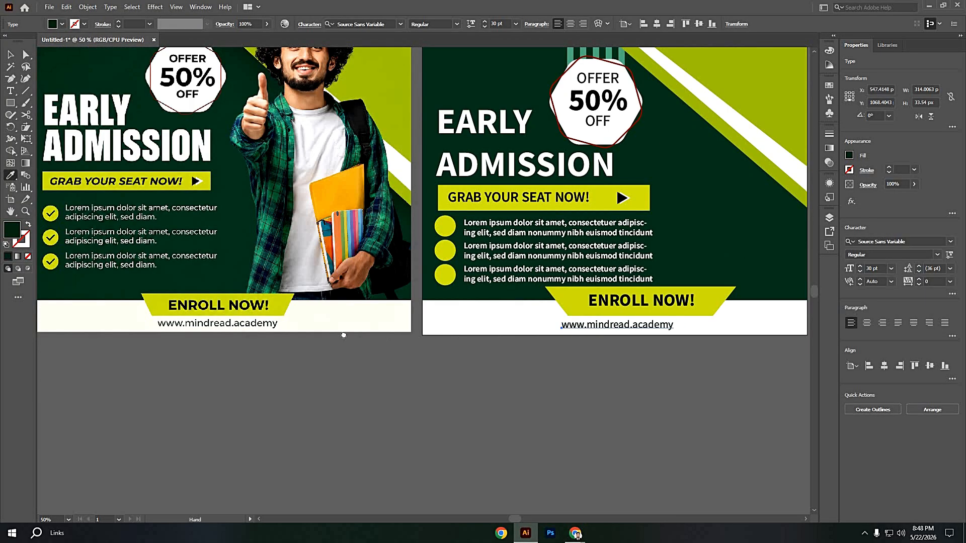
Step: Center the website text, the "ENROLL NOW!" text and the yellow-green trapezoid horizontally on each other
left_click_drag(509, 328, 345, 332)
left_click(9, 55)
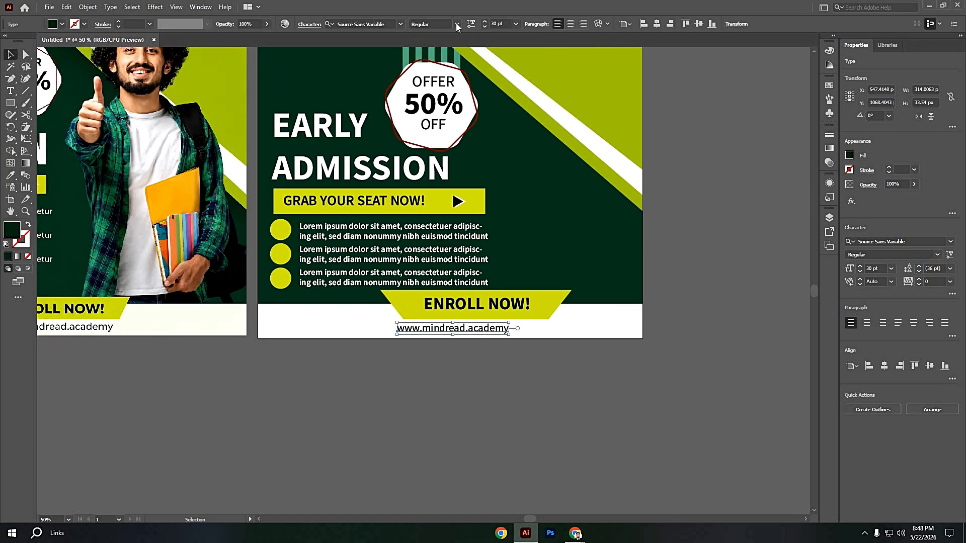
left_click(657, 24)
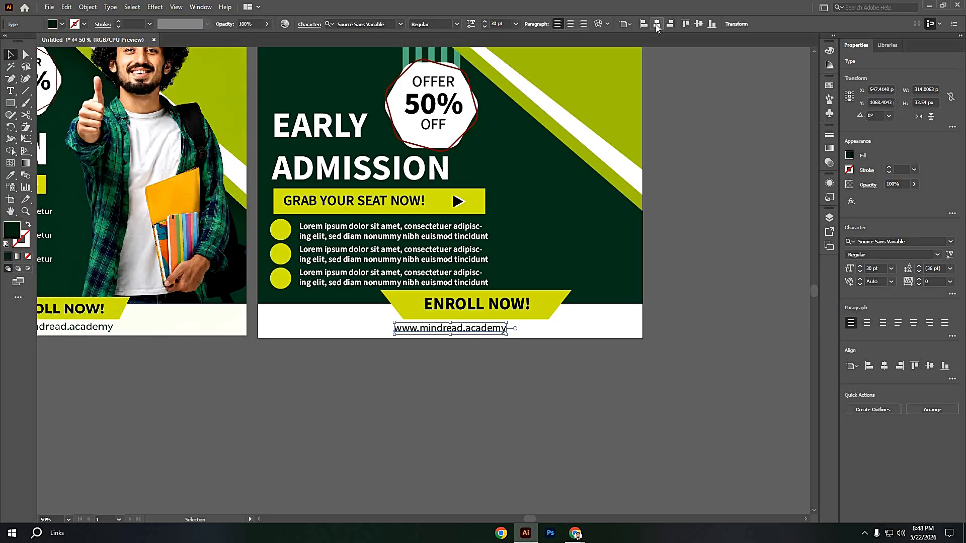
left_click(450, 375)
left_click_drag(529, 332, 473, 289)
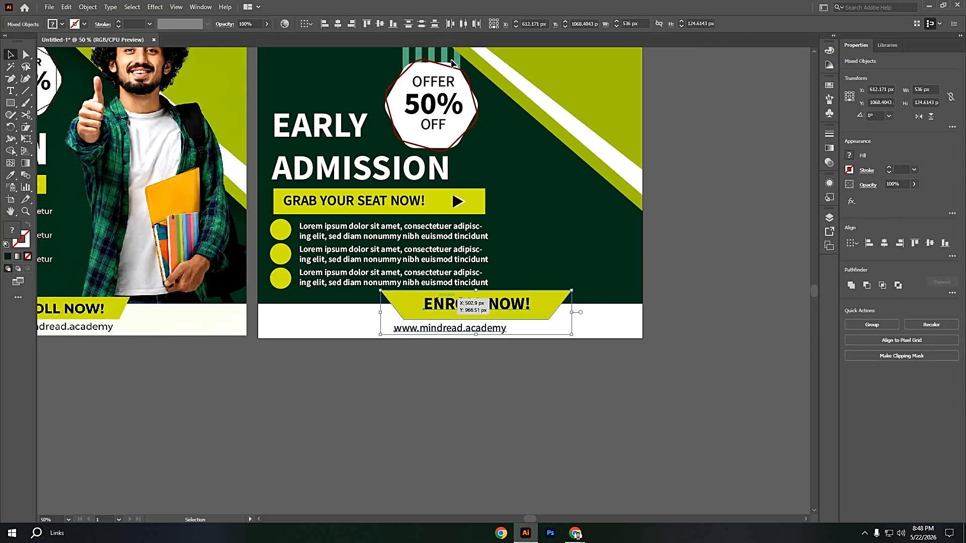
left_click(342, 25)
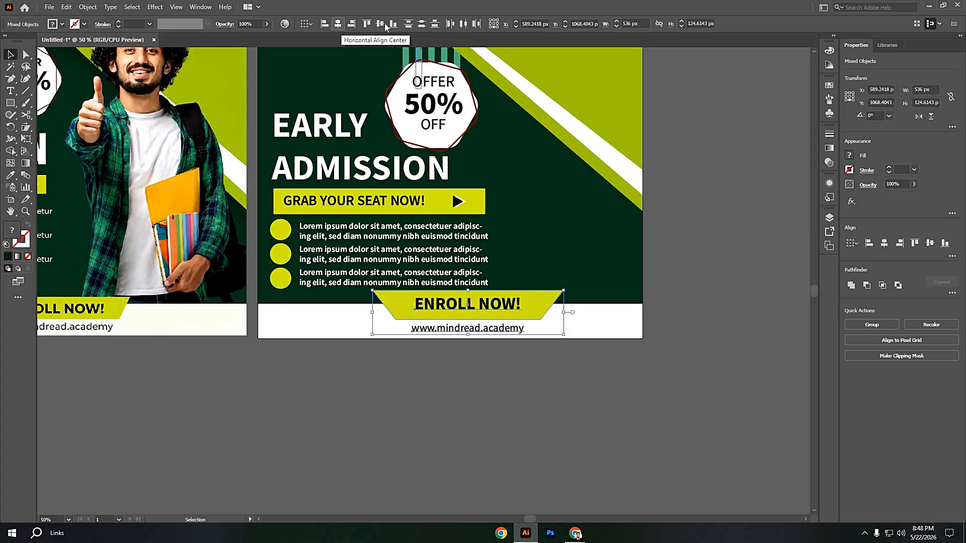
left_click(680, 351)
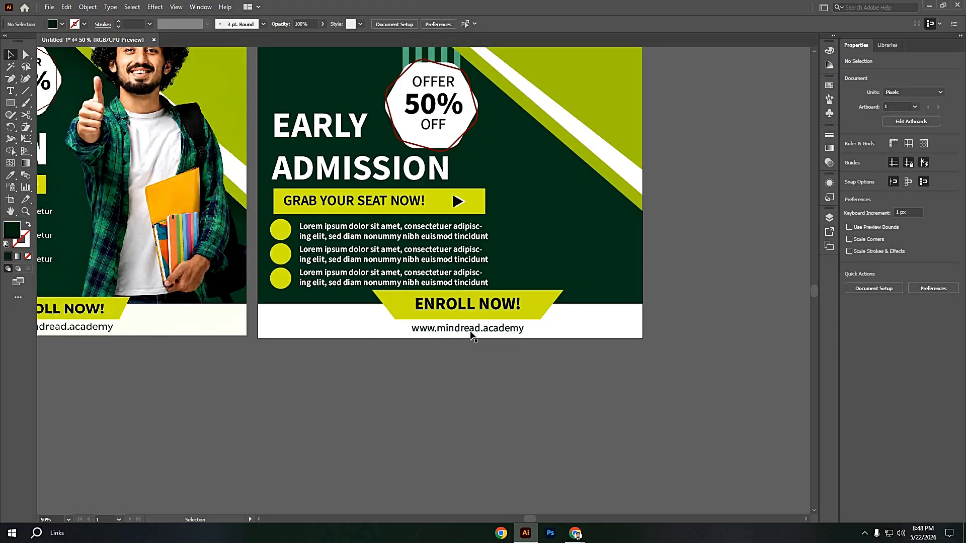
left_click(472, 331)
left_click(487, 366)
scroll(489, 371, "down", 2)
scroll(455, 385, "up", 1)
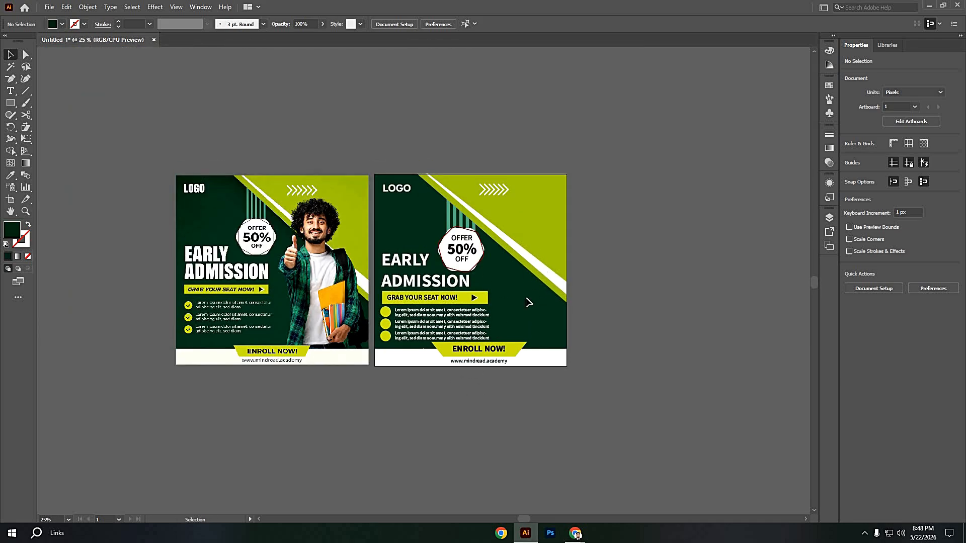
key("space")
left_click_drag(512, 307, 475, 305)
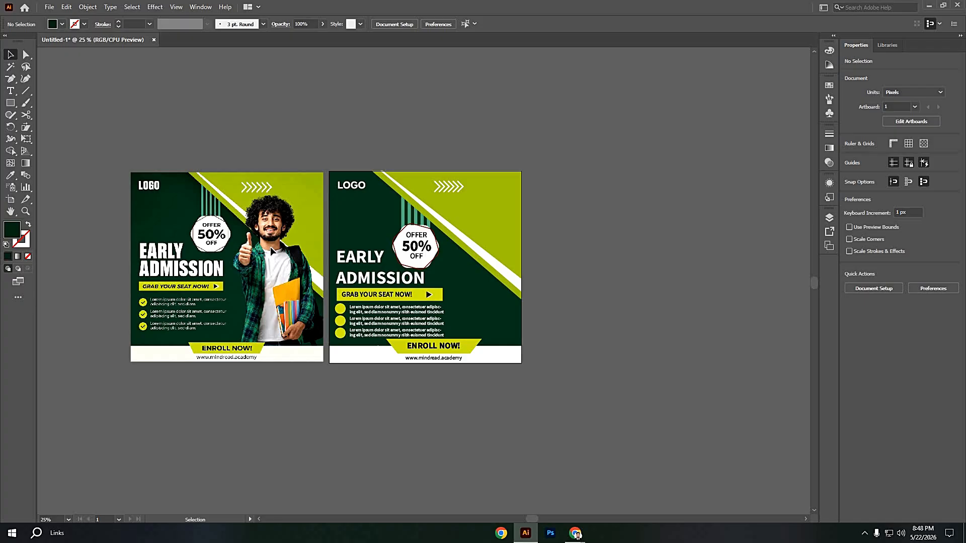
Step: Switch to Chrome, search for "bg remove" in a new tab and open the remove.bg website
mouse_move(576, 534)
left_click(541, 467)
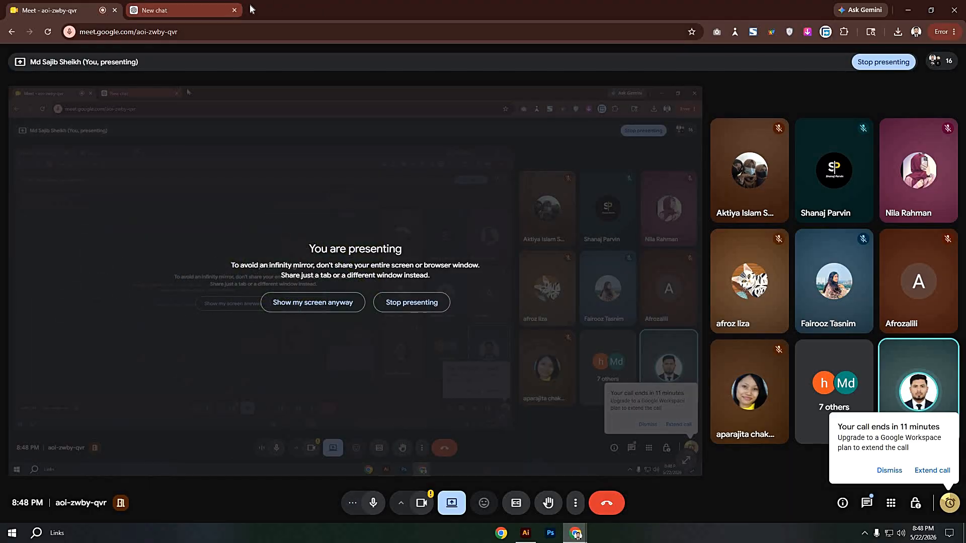
left_click(250, 6)
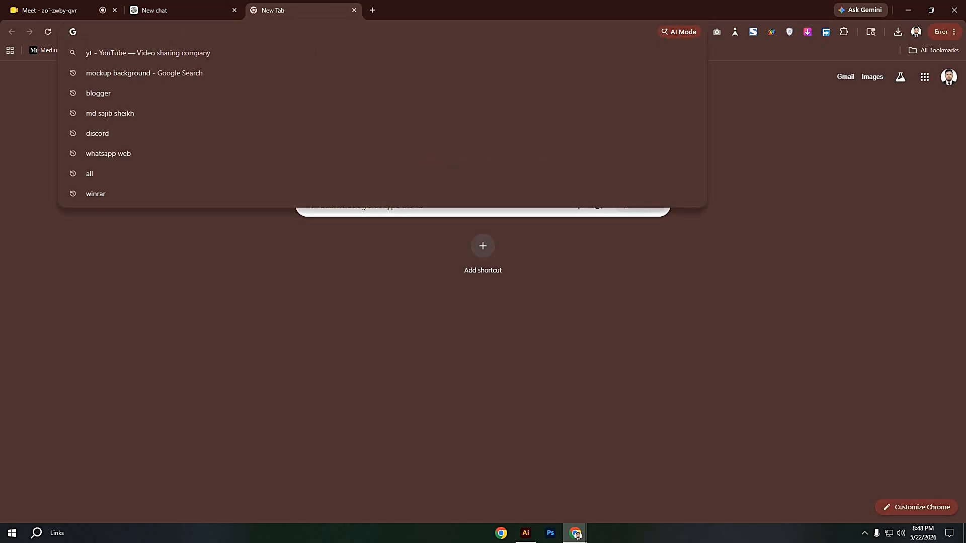
type("bg")
left_click(193, 73)
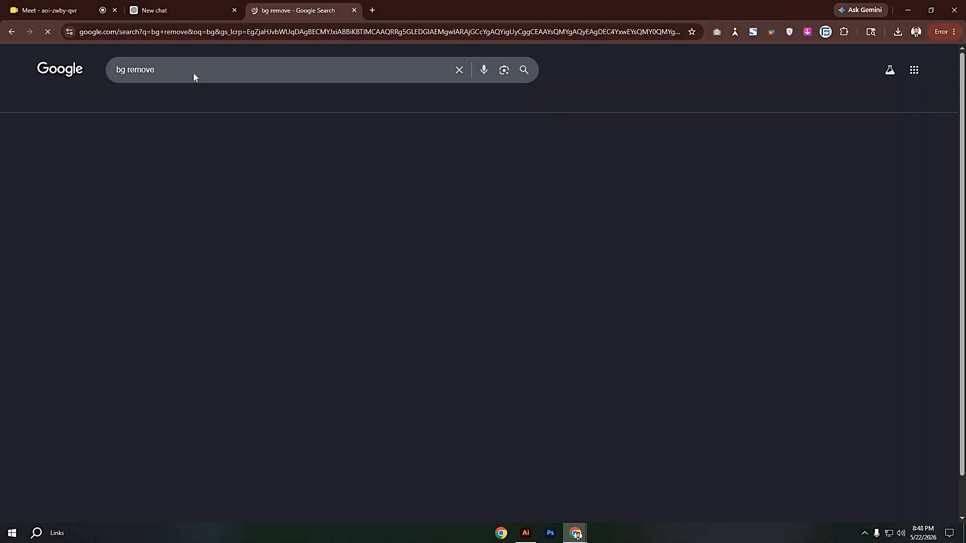
left_click(131, 157)
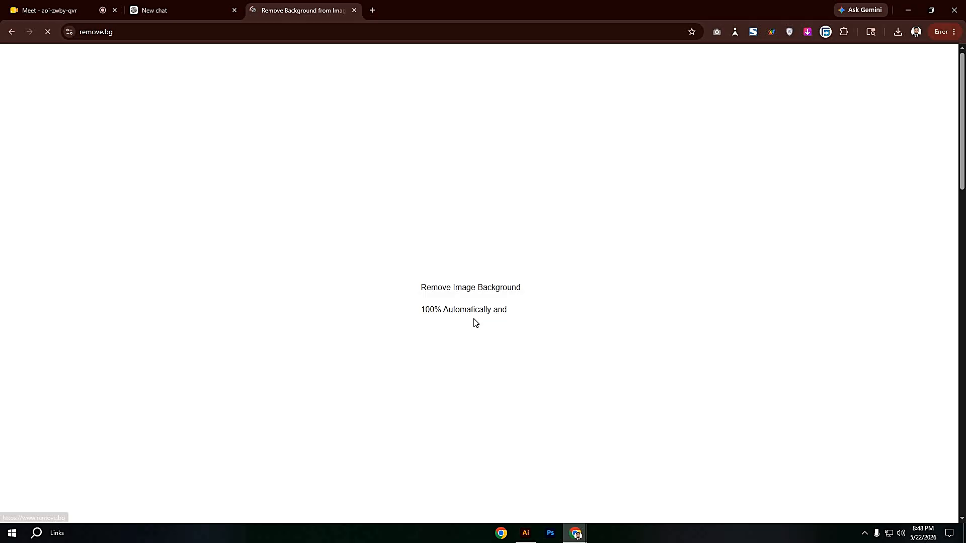
Step: Upload "Capture 6.PNG" to remove.bg and try to remove its background, including with the Magic Brush
left_click(577, 308)
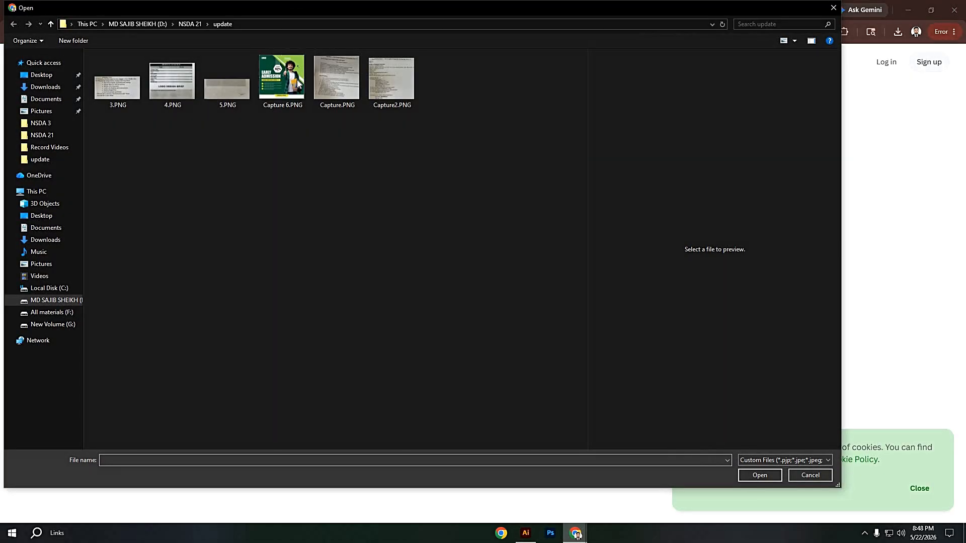
left_click(297, 80)
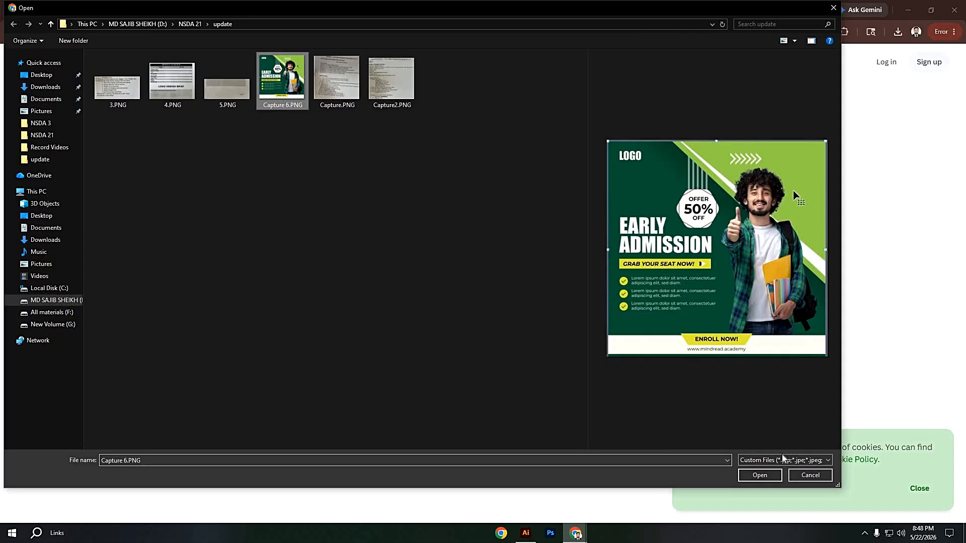
left_click(759, 475)
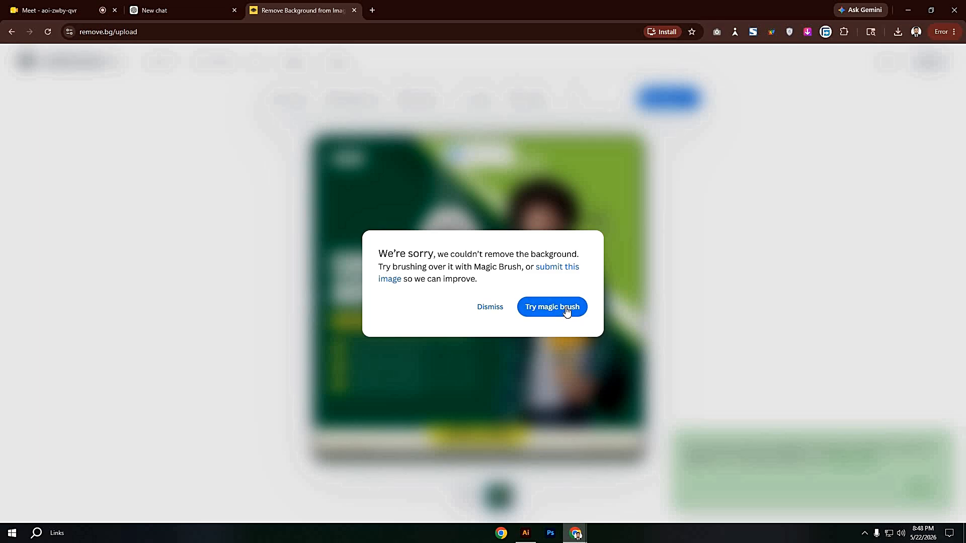
left_click(581, 308)
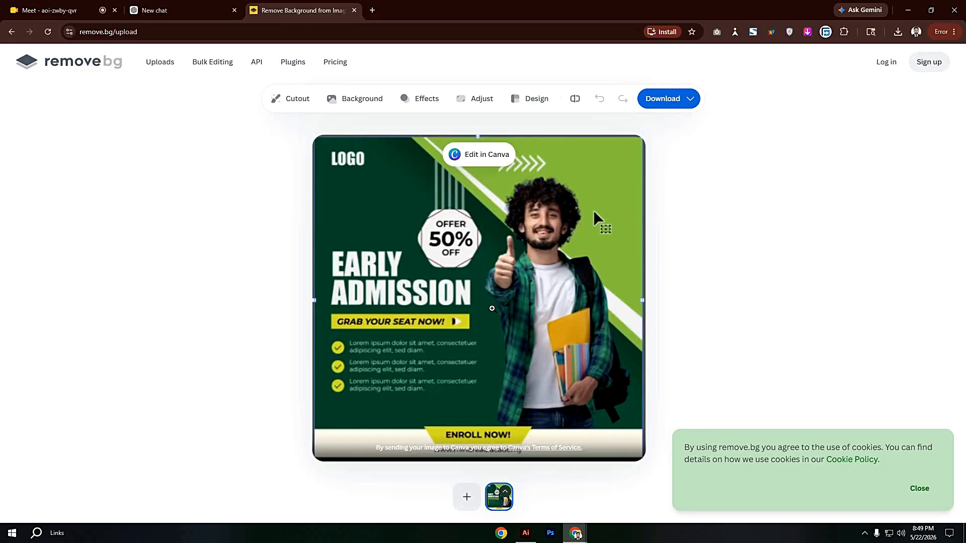
Step: Reload the remove.bg page, dismiss the cookie notice and return to the start page for another upload
left_click(48, 31)
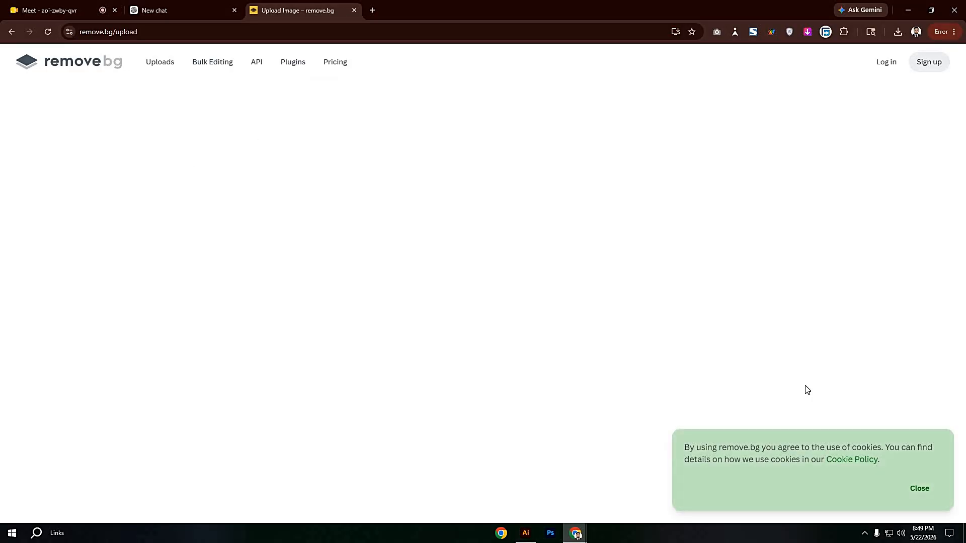
left_click(920, 489)
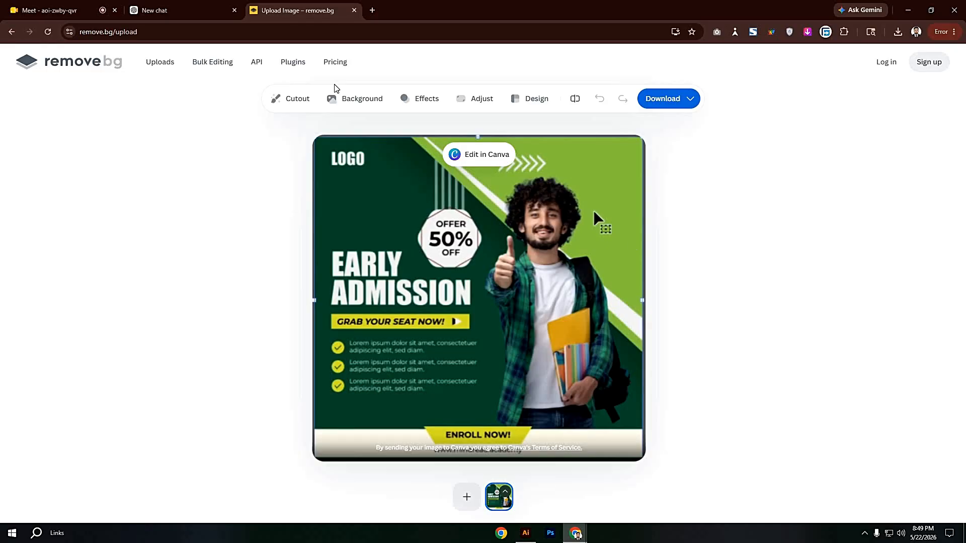
left_click(17, 33)
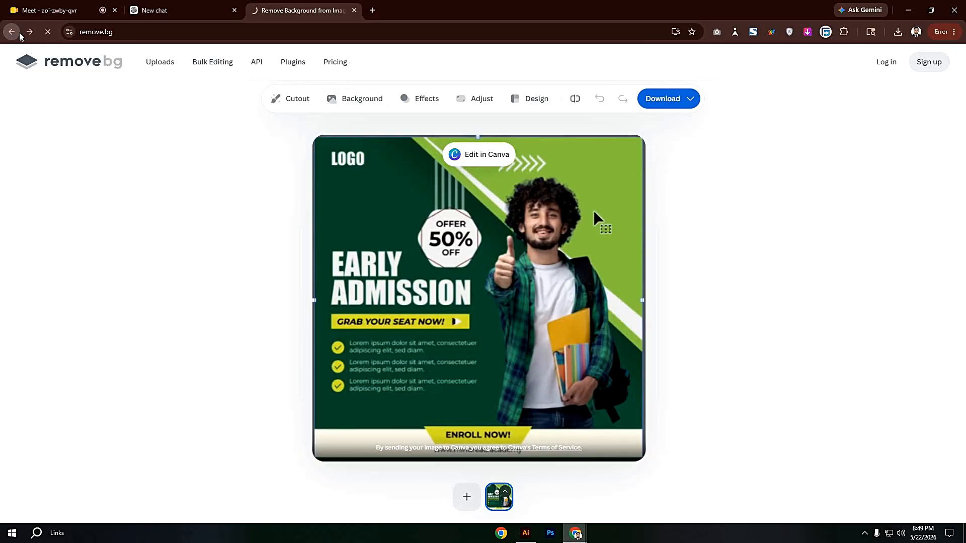
left_click(605, 307)
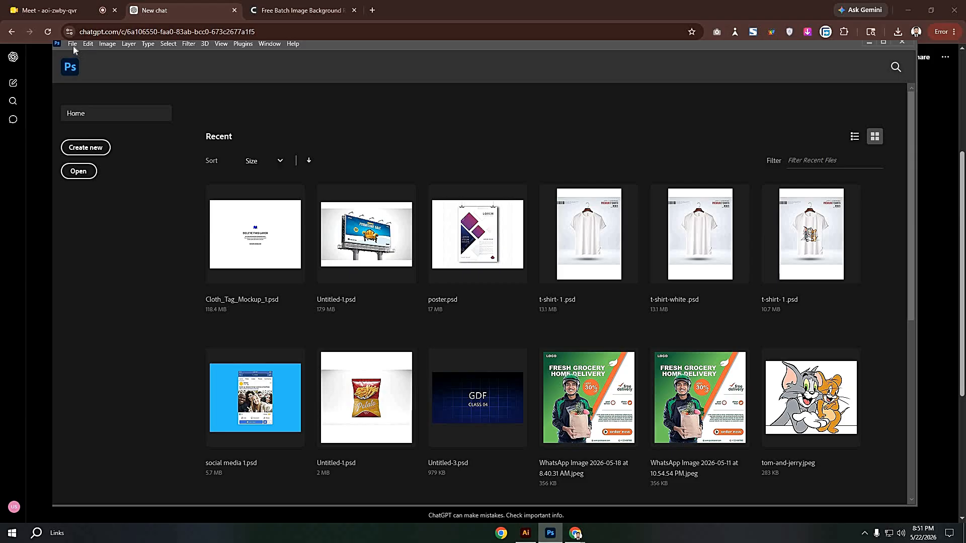
Step: In Photoshop, open "ChatGPT Image May 22, 2026, 08_17_57 PM.png" from the Downloads folder
left_click(73, 46)
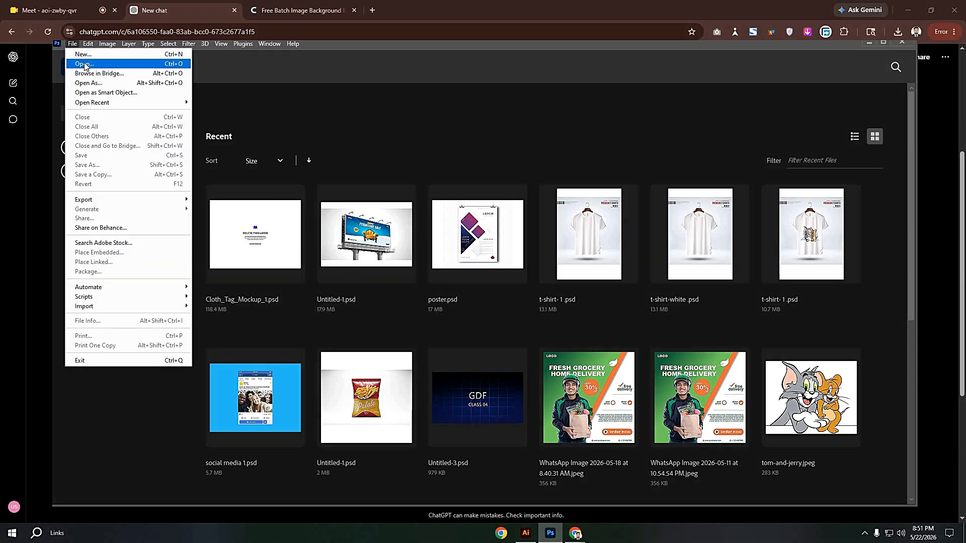
left_click(85, 64)
left_click(95, 124)
left_click(167, 132)
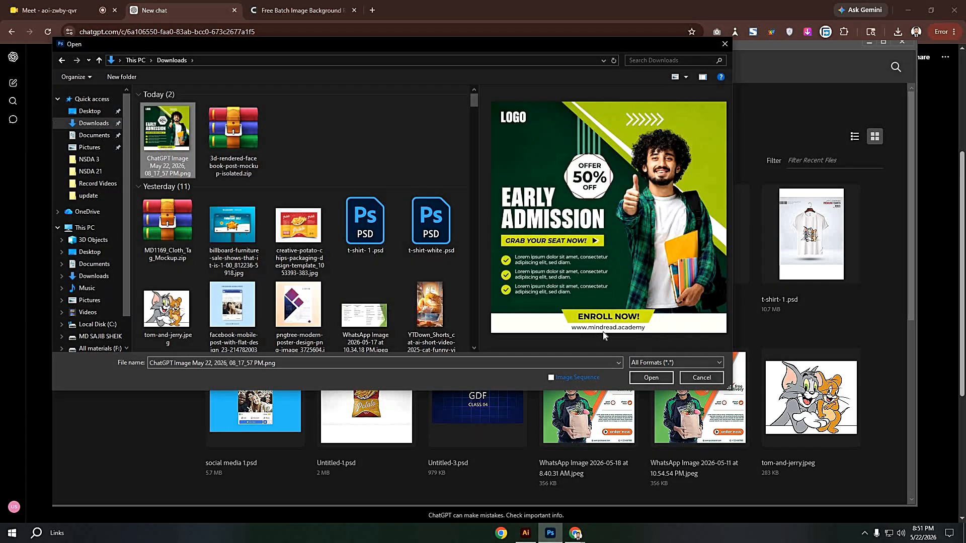
left_click(652, 379)
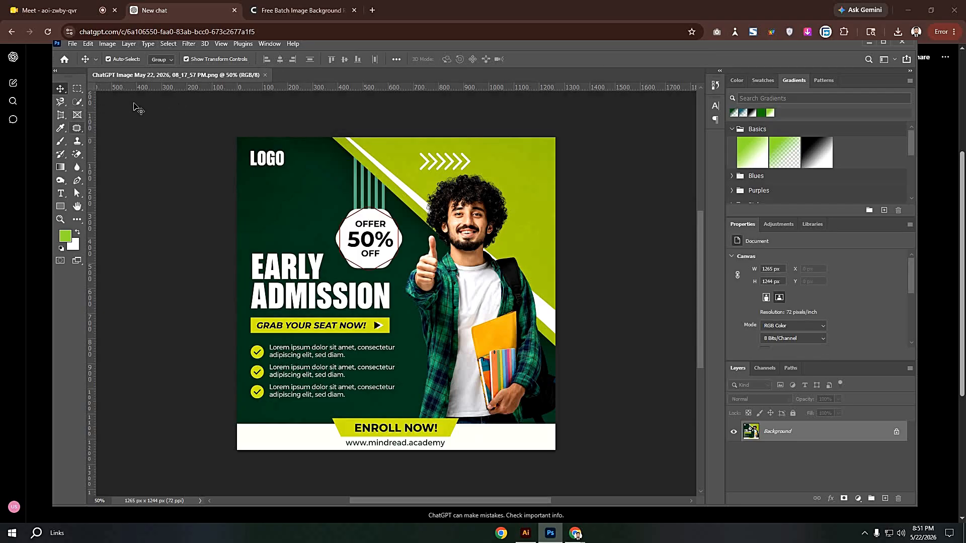
Step: Select the student with Select Subject and smooth the selection with a sample radius of 6 pixels
left_click(78, 102)
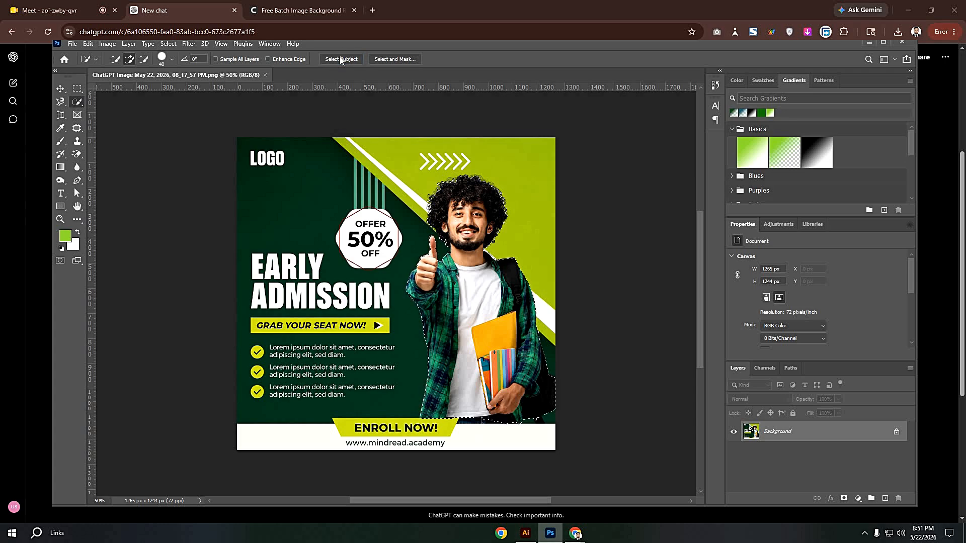
left_click(168, 44)
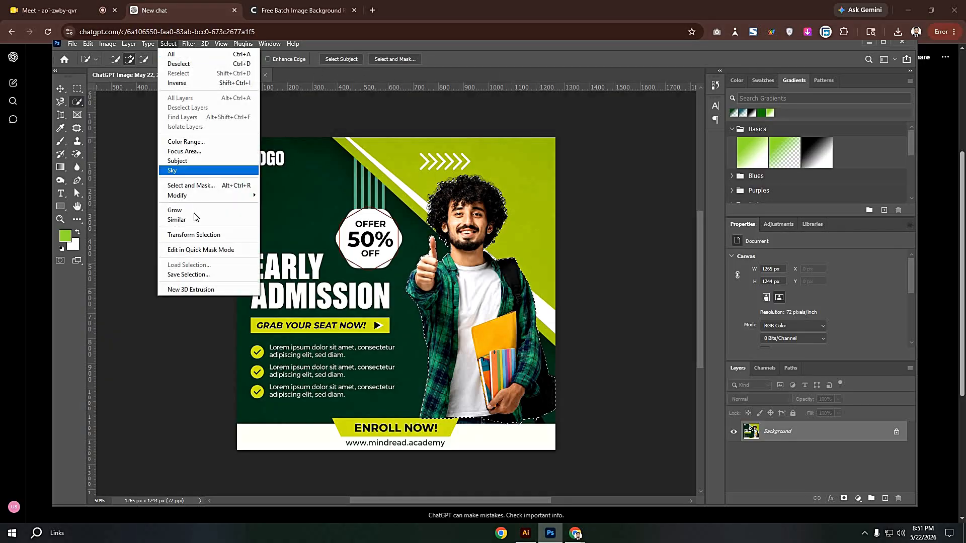
left_click(282, 205)
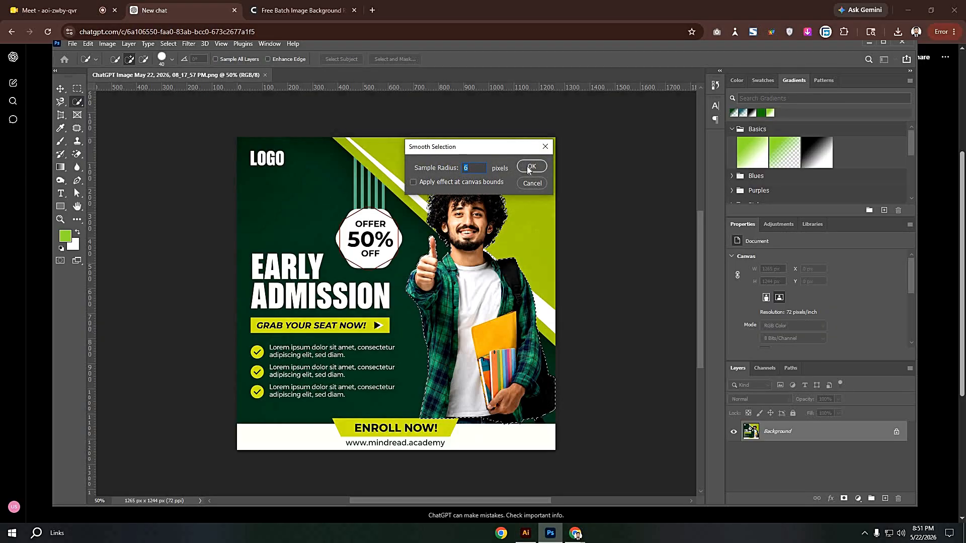
left_click(532, 167)
Step: Expand the selection around the student by 1 pixel
left_click(173, 44)
mouse_move(196, 198)
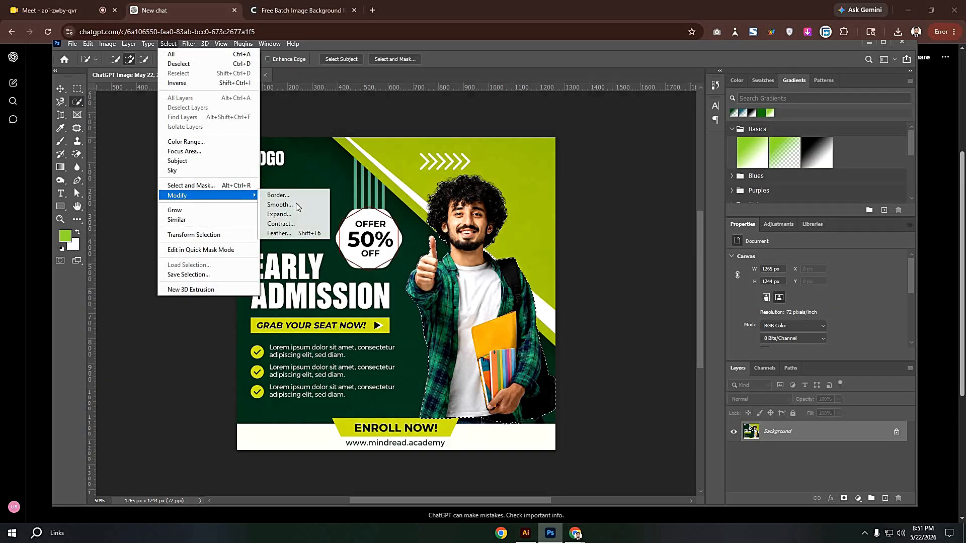
left_click(282, 214)
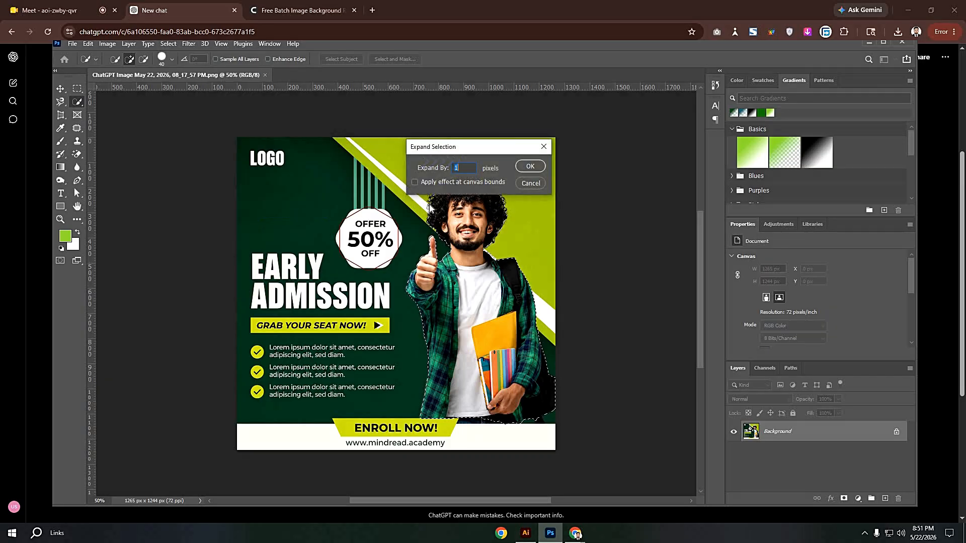
left_click(525, 168)
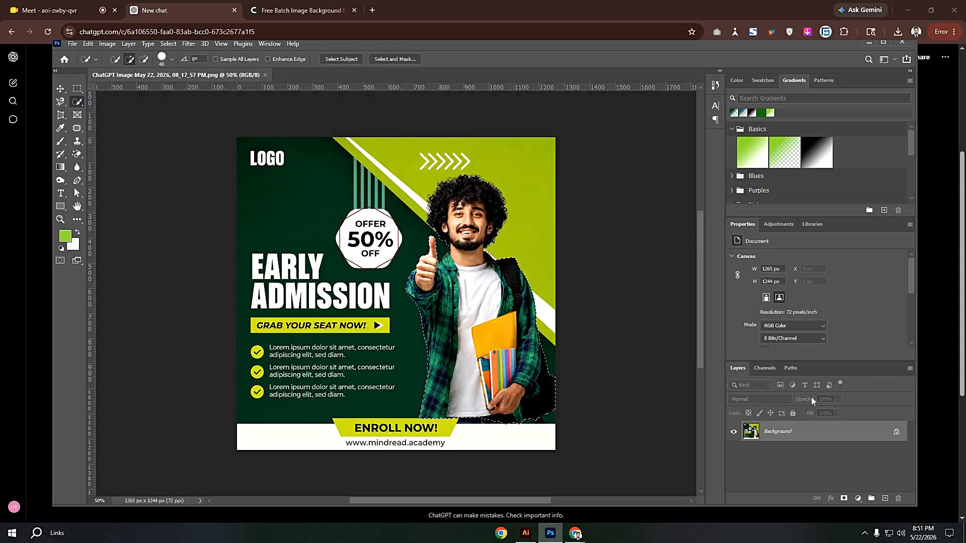
Step: Mask the layer to the selected student and move the cutout to the middle of the canvas
scroll(838, 311, "down", 4)
scroll(837, 309, "down", 2)
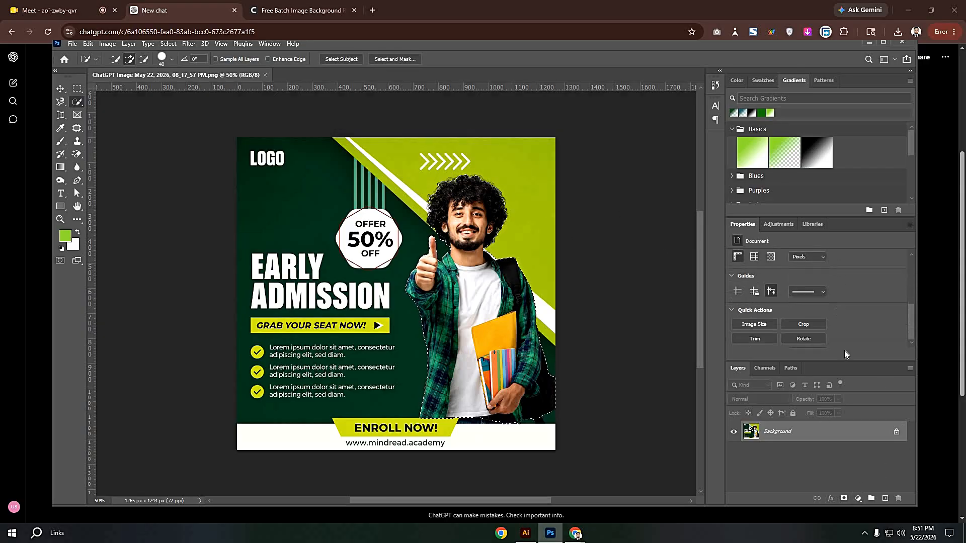
left_click(844, 498)
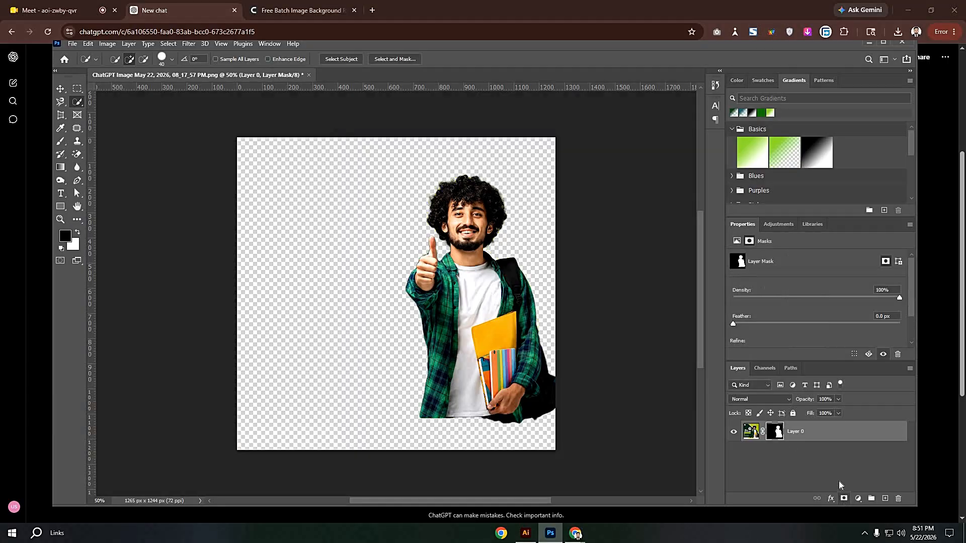
left_click(60, 89)
left_click_drag(484, 286, 399, 275)
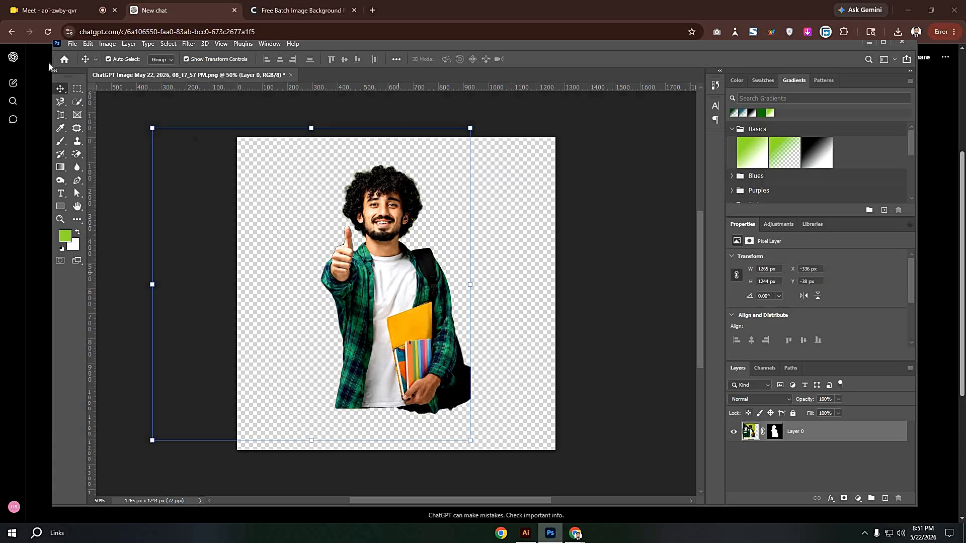
Step: Open Save for Web (Legacy) for the cutout and set the file format to PNG-24
left_click(73, 44)
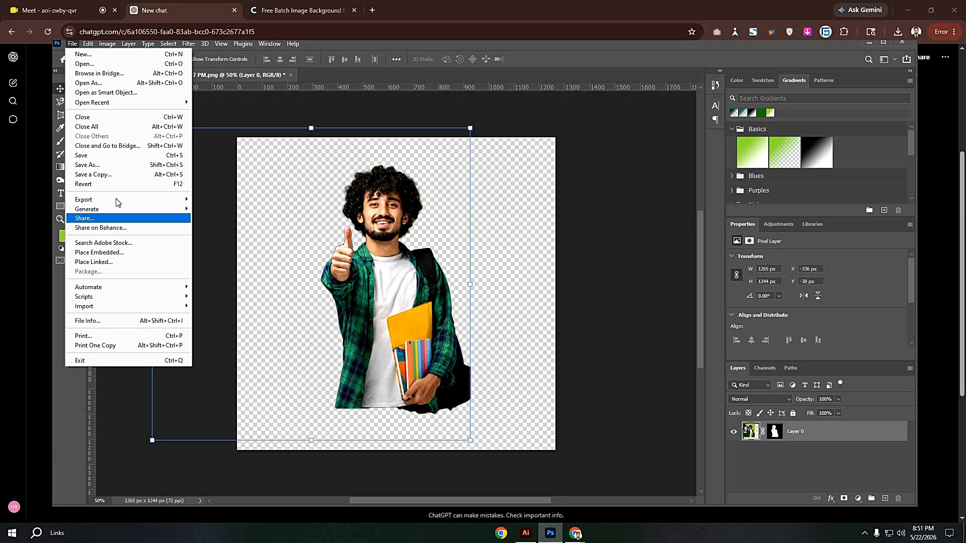
mouse_move(114, 199)
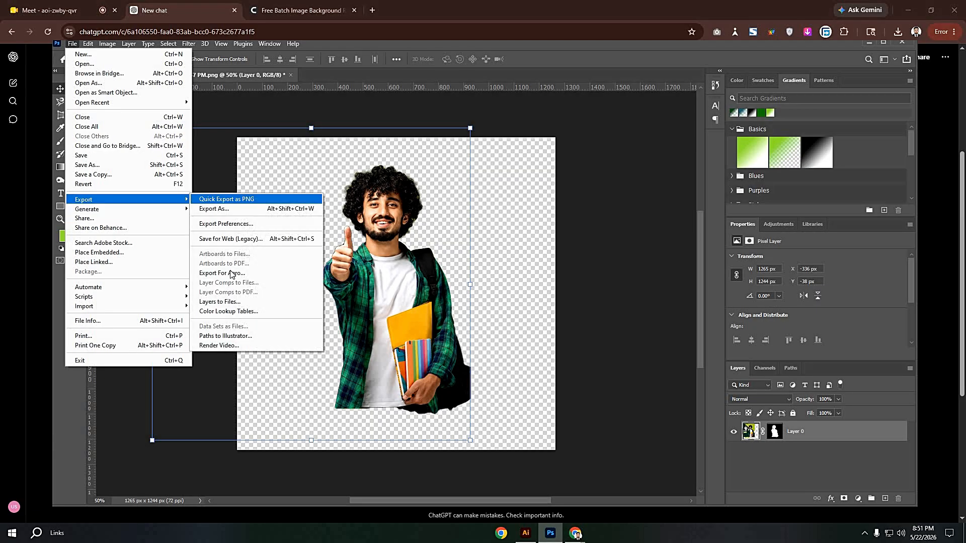
left_click(236, 239)
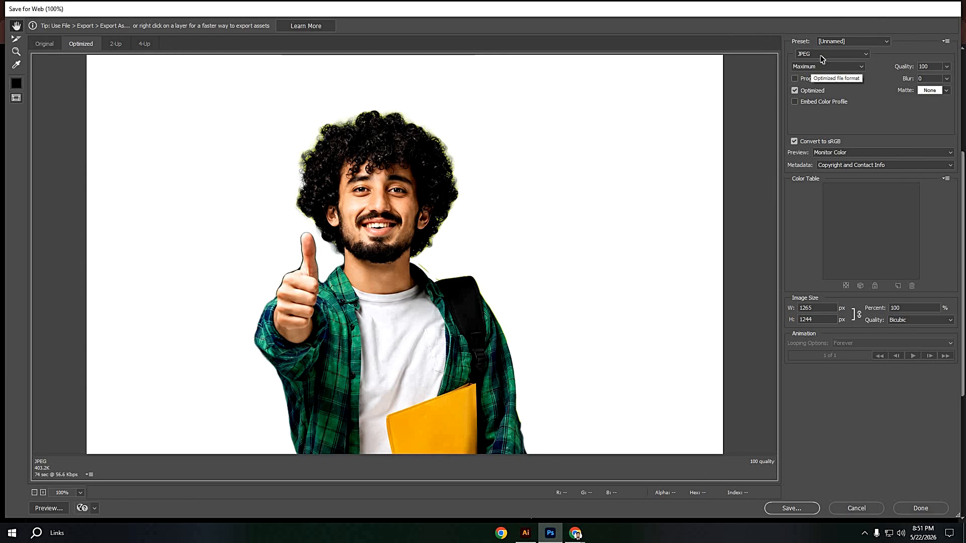
left_click(825, 54)
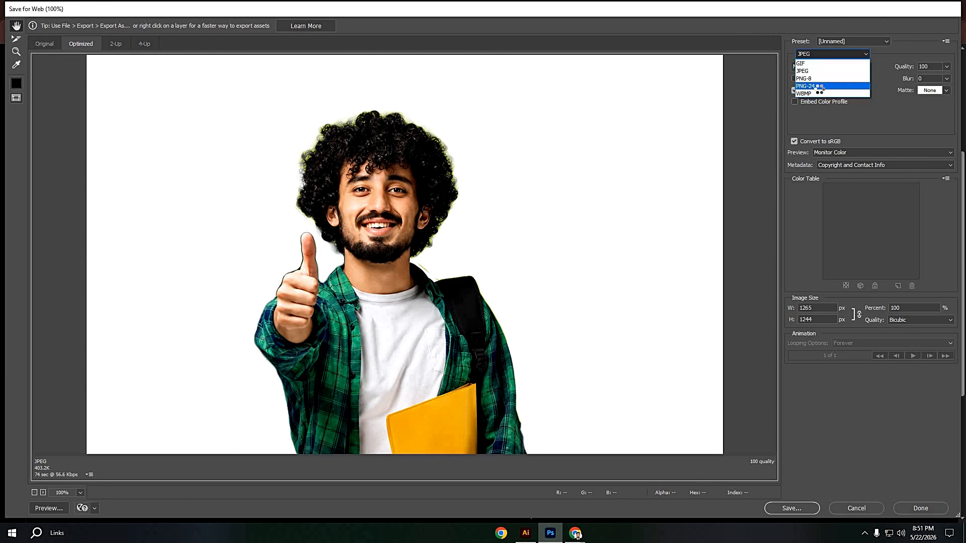
left_click(818, 85)
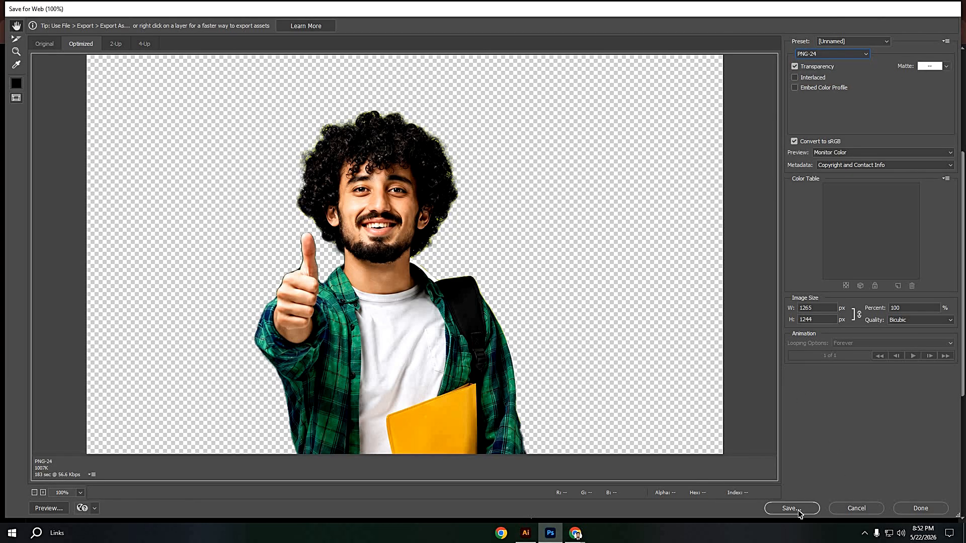
Step: Save the PNG as "Capture 601.png" in the update folder of NSDA 21 and close the Photoshop document without saving
left_click(799, 511)
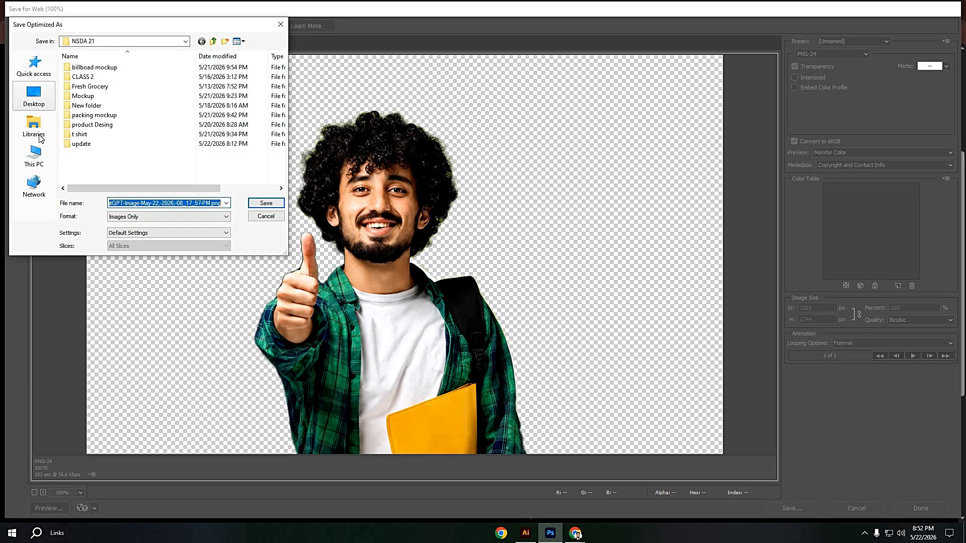
double_click(82, 144)
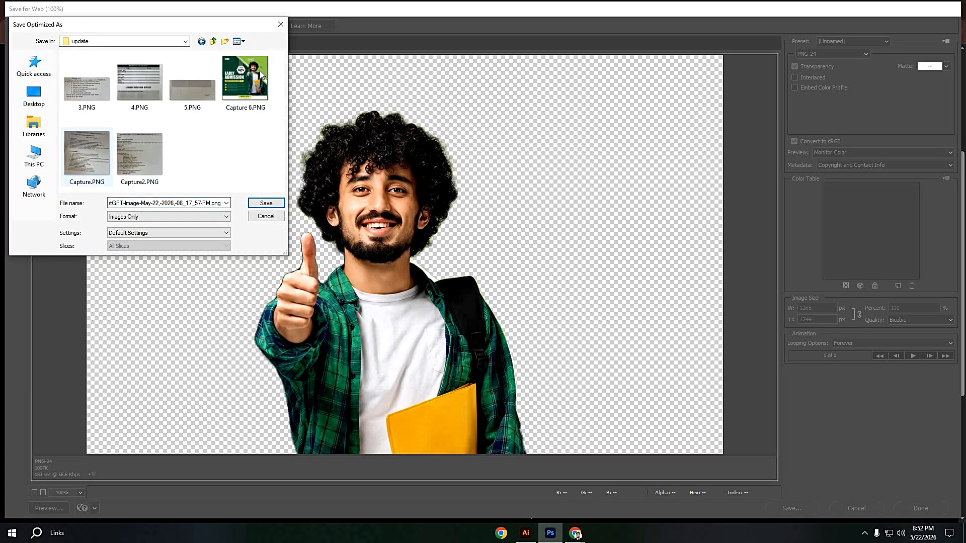
left_click(253, 78)
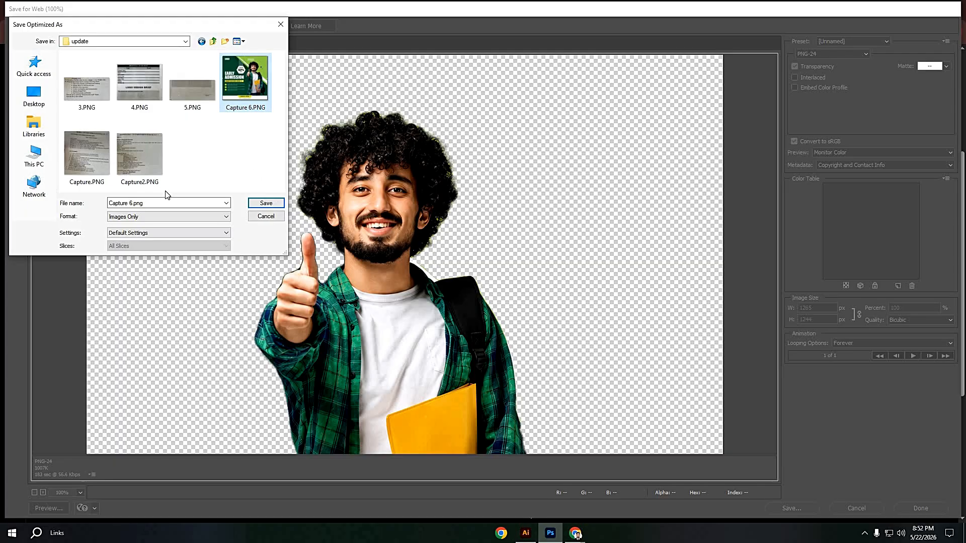
left_click(134, 204)
left_click(132, 203)
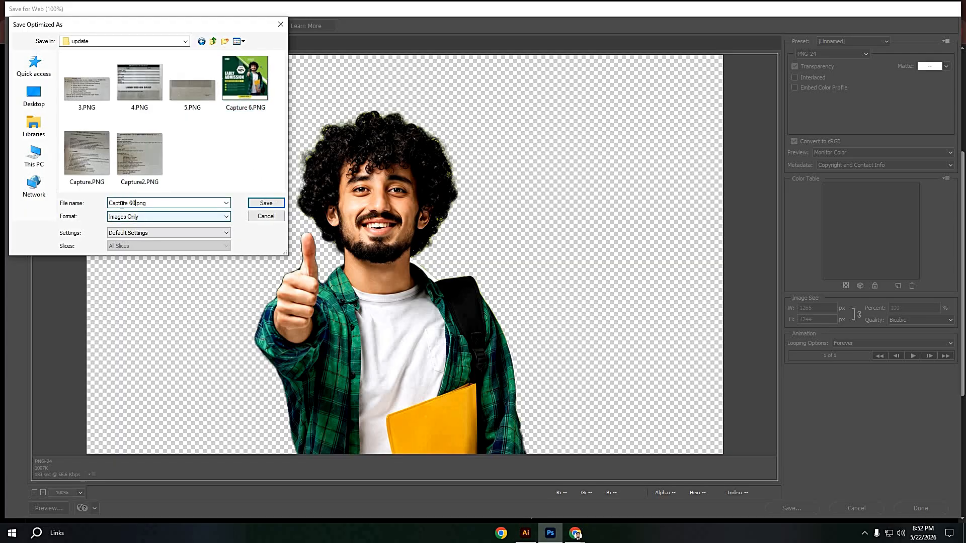
type("01")
left_click(262, 203)
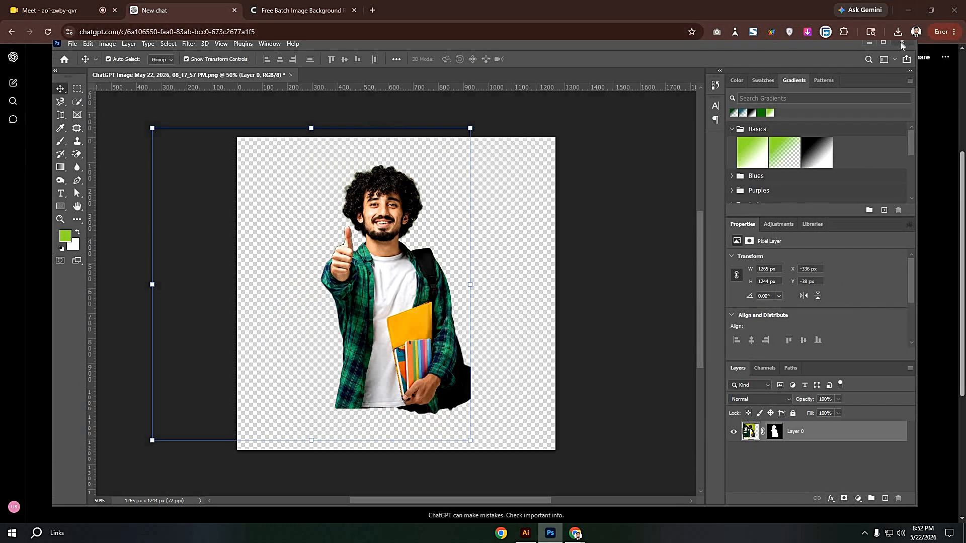
left_click(492, 221)
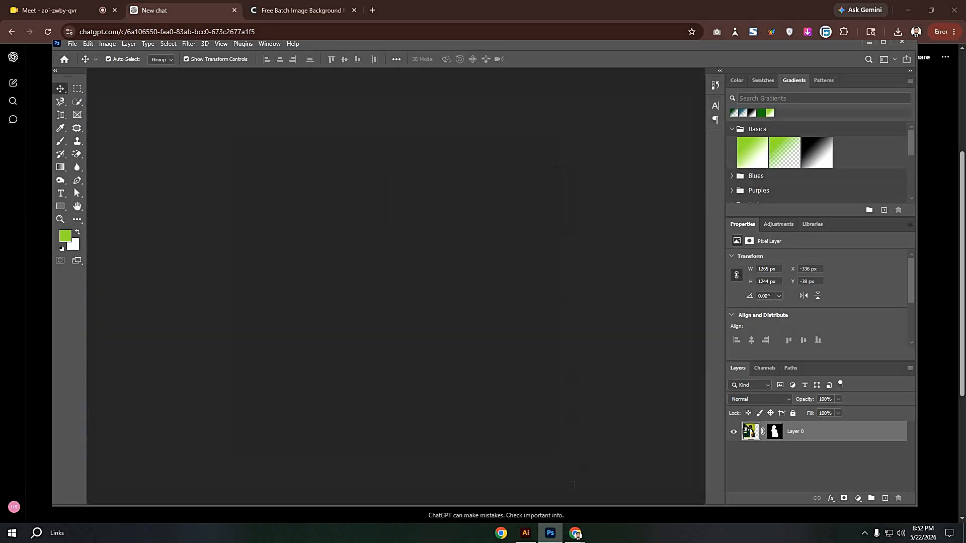
Step: Switch to Illustrator and place Capture-601.png from the update folder of NSDA 21 beside the post, about 1070 by 1052 px
left_click(526, 533)
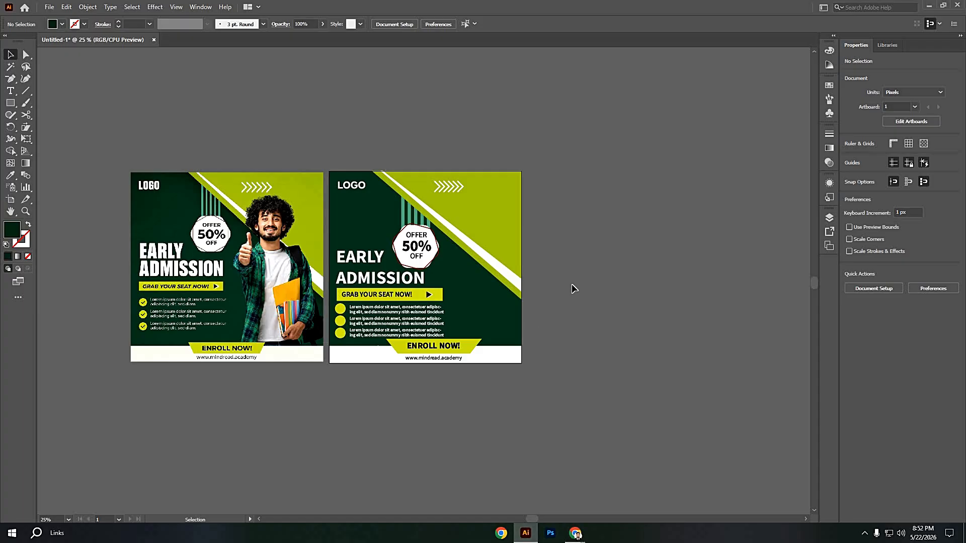
left_click(49, 7)
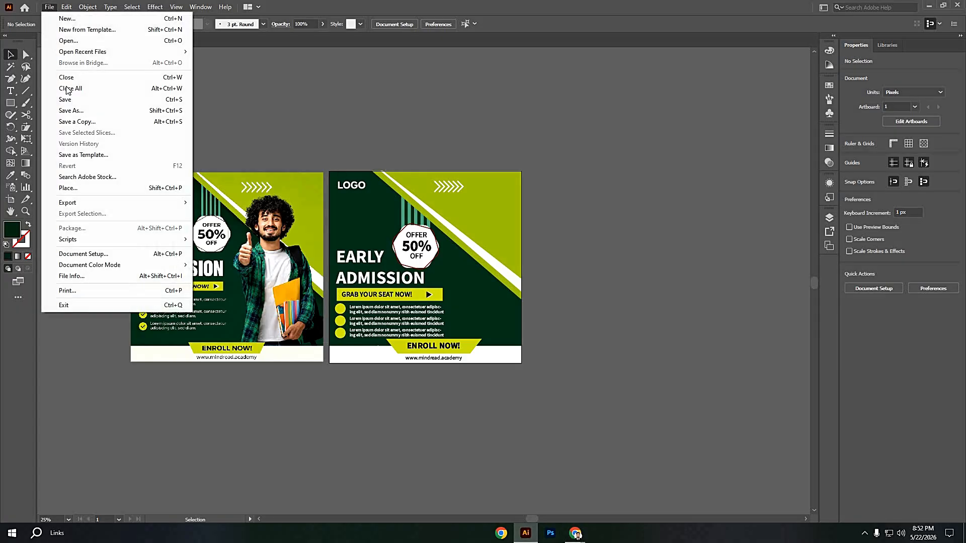
left_click(79, 188)
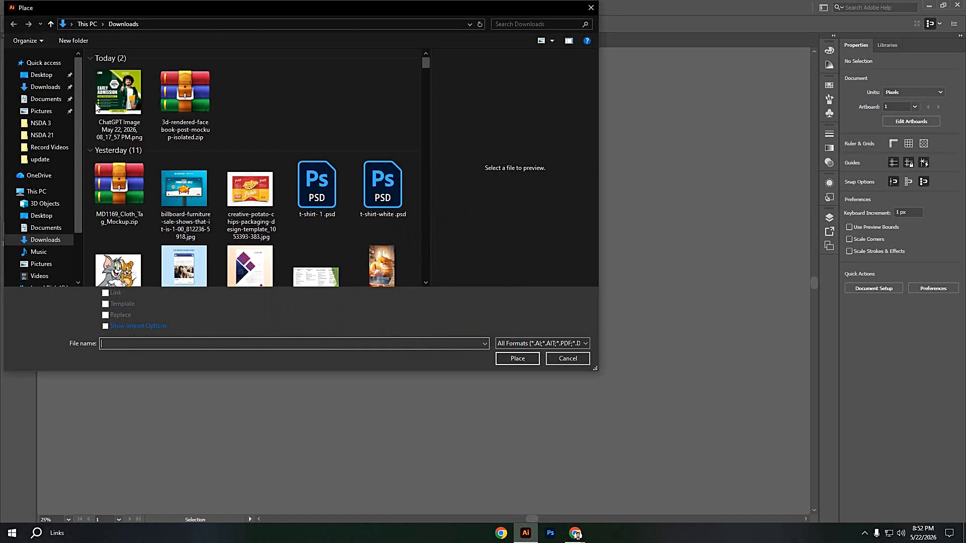
left_click(42, 136)
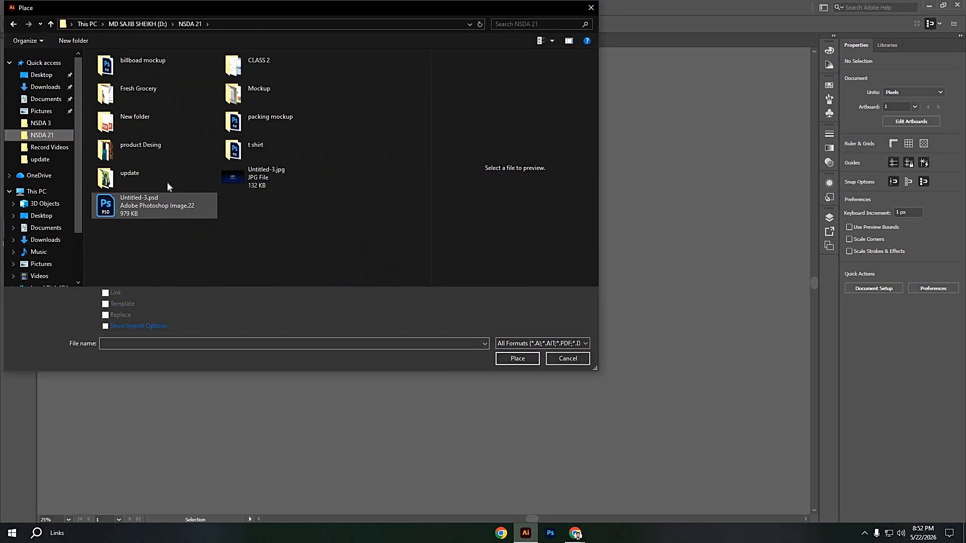
double_click(114, 179)
left_click(125, 146)
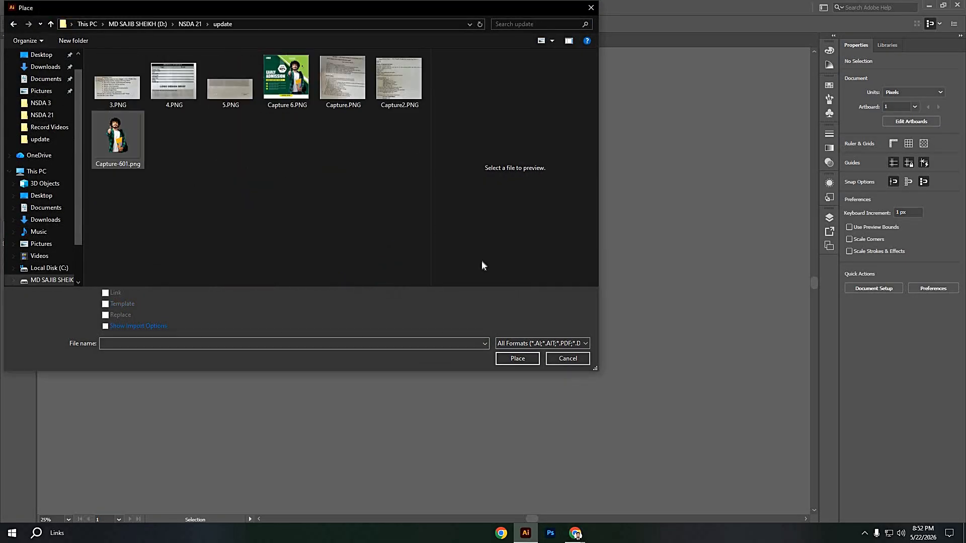
left_click(517, 358)
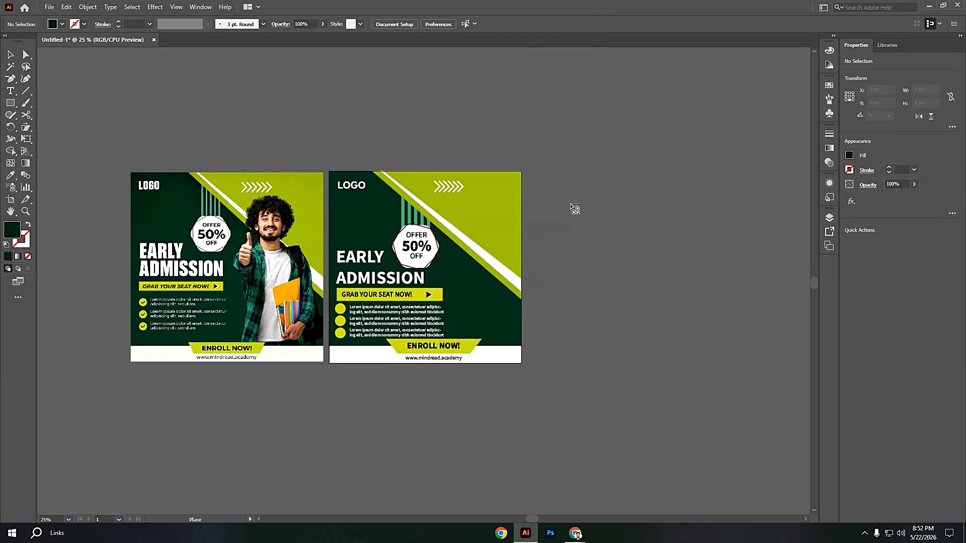
left_click_drag(572, 217, 755, 513)
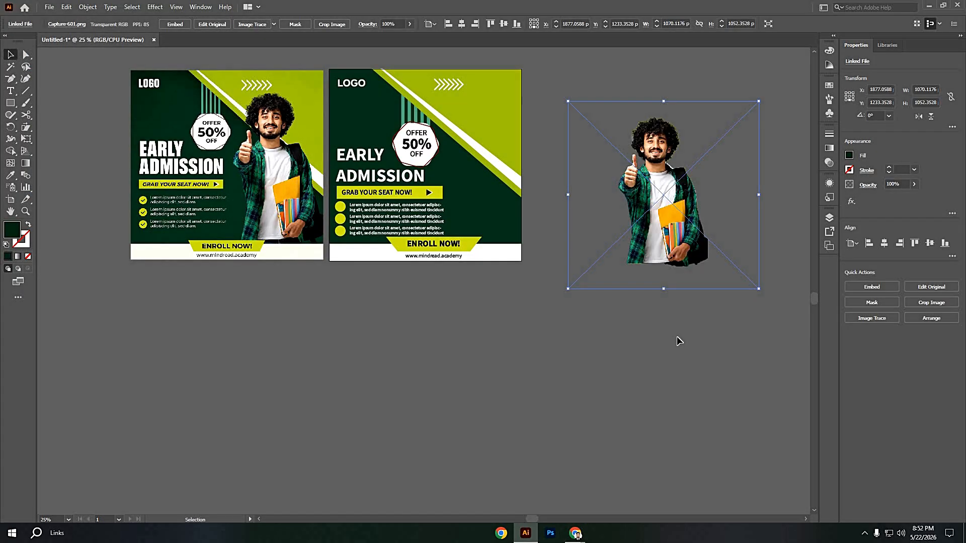
Step: Move the student cutout onto the green side of the post and fine-tune its vertical position against the white footer
left_click(677, 336)
left_click_drag(639, 208, 486, 196)
scroll(481, 182, "up", 1)
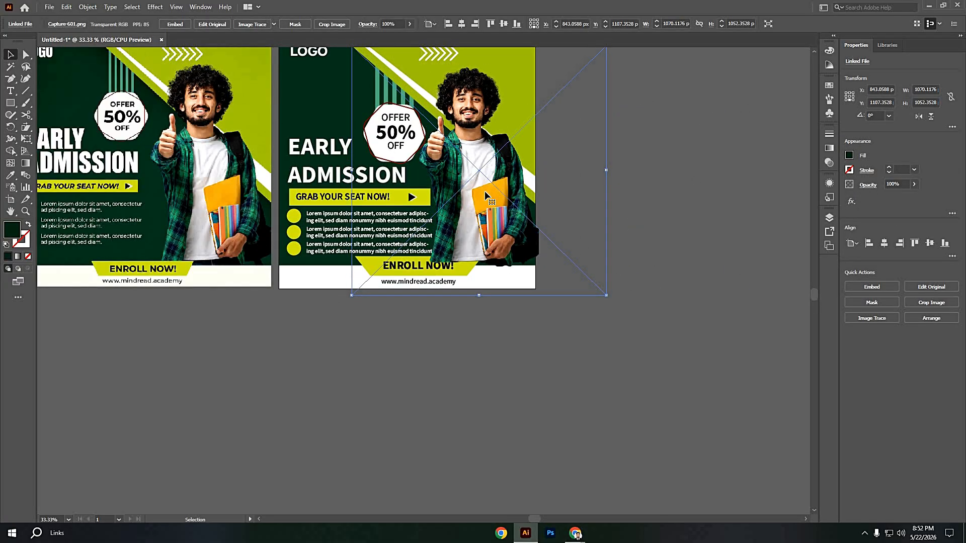
key("Down")
key("Down")
key("Down")
key("Down")
key("Down")
key("Down")
key("Down")
key("Down")
key("Down")
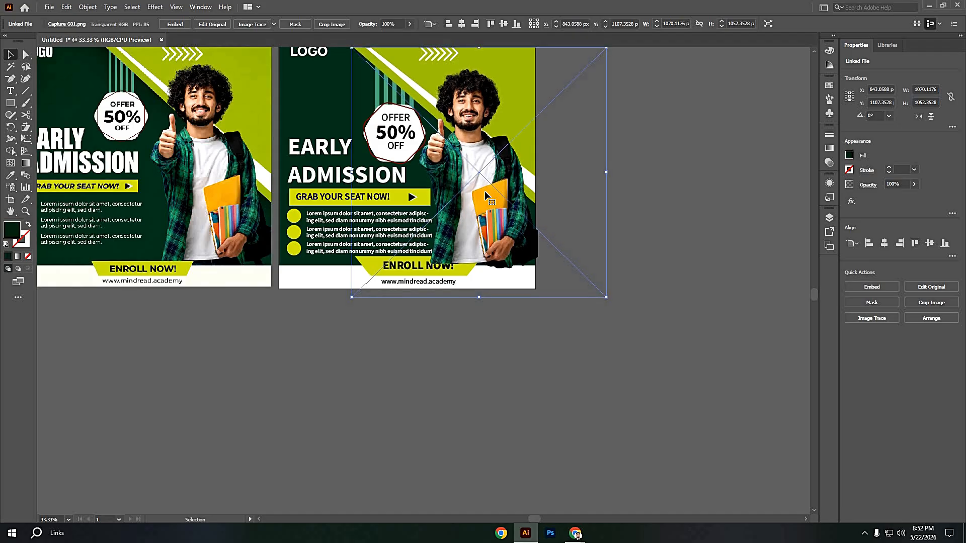
key("Up")
key("Up")
key("Up")
key("Up")
key("Up")
key("Up")
key("Up")
key("Up")
key("Up")
key("Up")
key("Up")
key("Up")
key("Up")
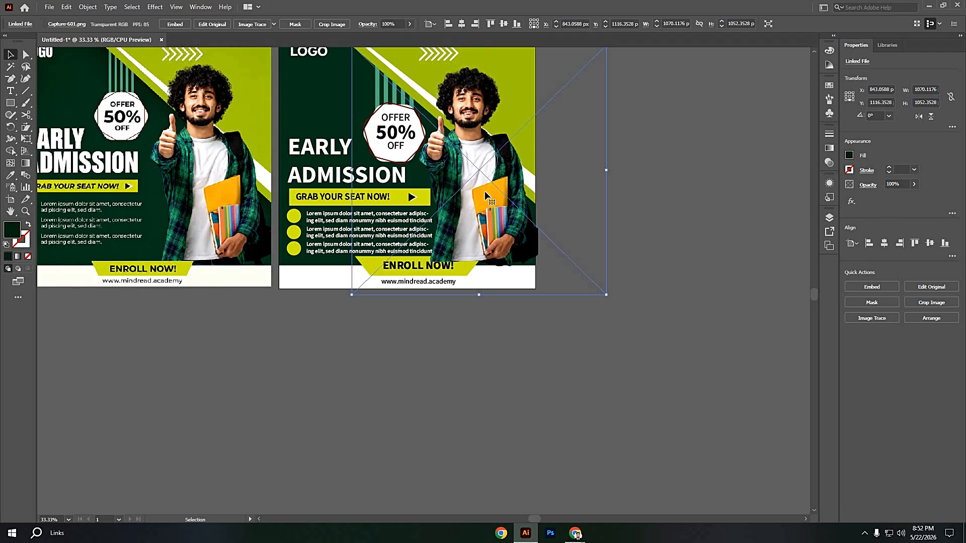
key("Up")
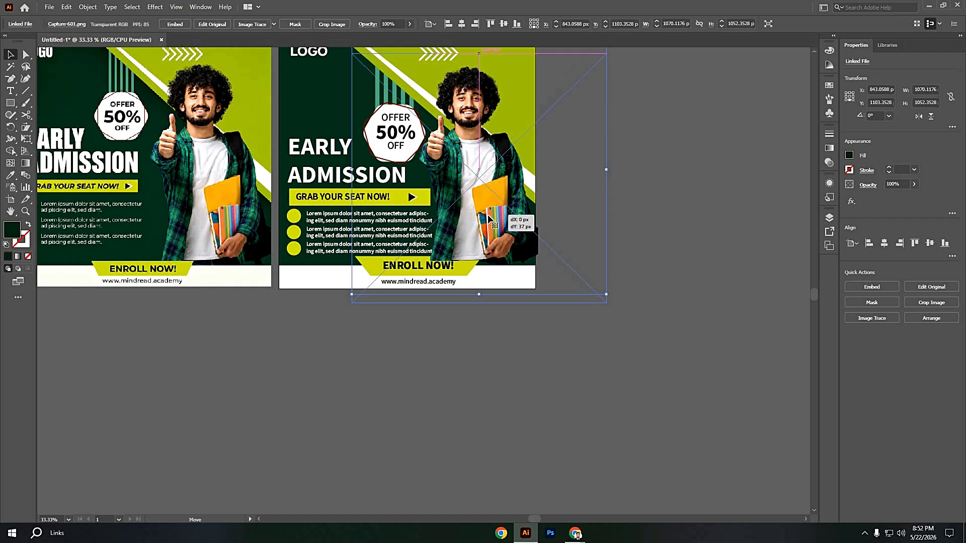
key("Down")
key("Down")
key("Down")
key("Down")
key("Down")
key("Down")
key("Down")
key("Down")
key("Down")
key("Down")
key("Down")
key("Down")
key("Down")
key("Down")
key("Down")
key("Down")
key("Down")
key("Down")
key("Down")
key("Down")
key("Up")
key("Up")
key("Up")
key("Up")
key("Up")
key("Up")
key("Up")
key("Up")
key("Up")
key("Up")
key("Up")
key("Up")
key("Up")
key("Up")
key("Up")
key("Up")
key("Up")
key("Up")
key("Up")
key("Up")
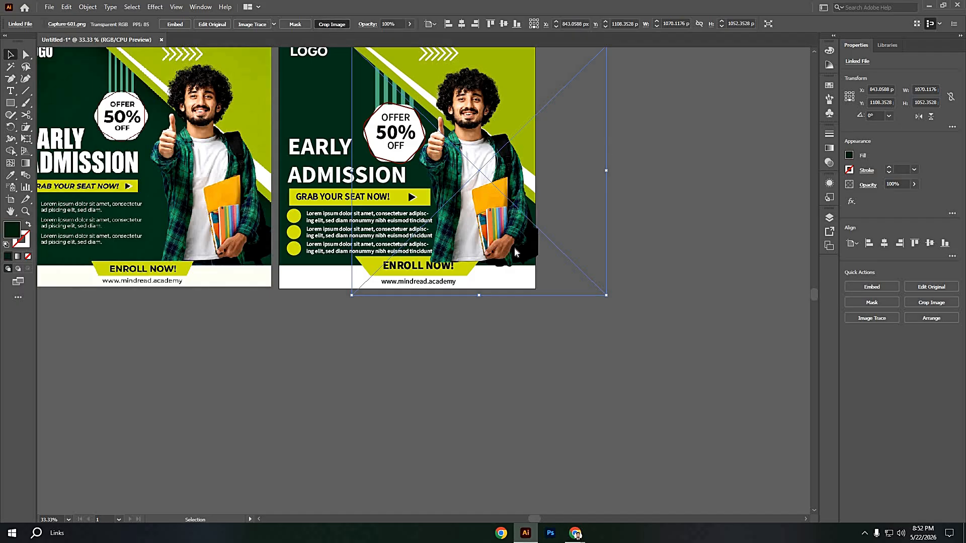
Step: Crop the student image to about 788 by 910 px, cutting off its lower edge near the white footer
left_click(519, 279)
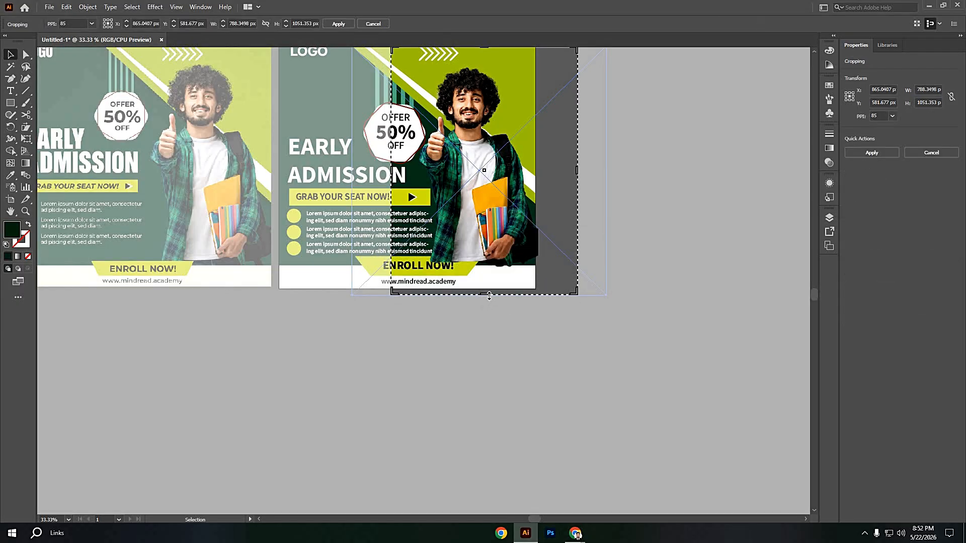
left_click_drag(486, 292, 493, 259)
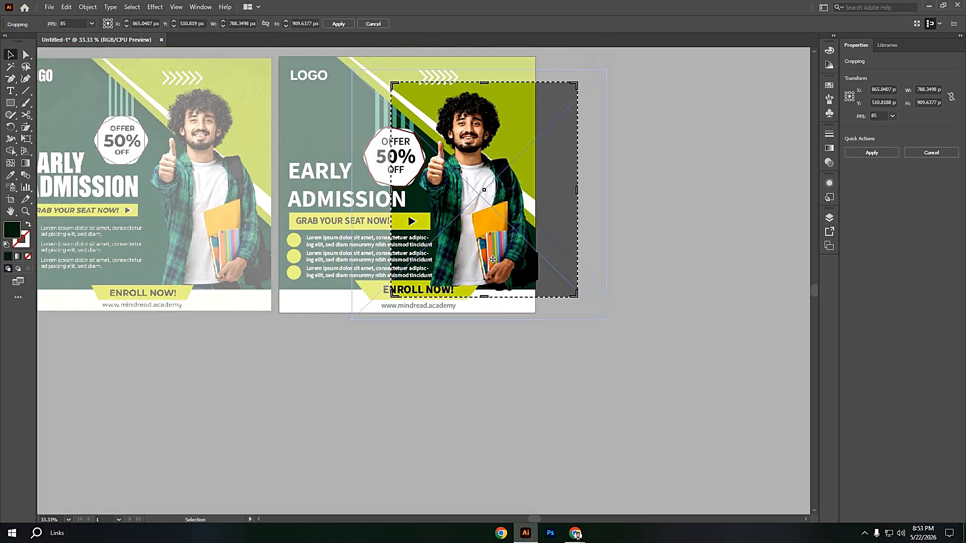
scroll(336, 60, "up", 3)
left_click(339, 24)
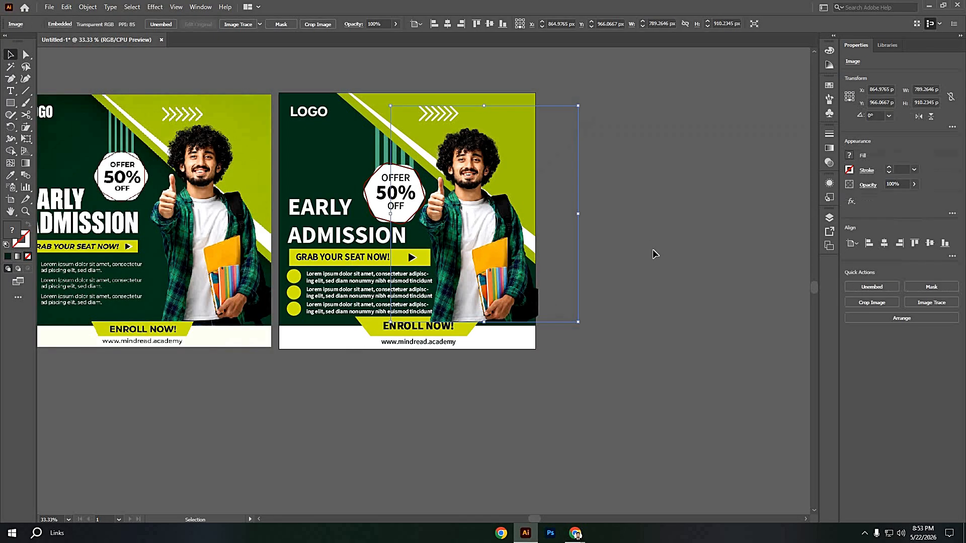
Step: Nudge the cropped student image down until its lower edge meets the white footer, with X 864.9765 px and Y 979.0667 px
left_click(505, 281)
key("Down")
key("Down")
key("Down")
key("Down")
key("Down")
key("Down")
key("Down")
key("Down")
key("Down")
key("Down")
key("Down")
key("Down")
key("Down")
key("Down")
key("Down")
key("Down")
key("Down")
key("Down")
key("Down")
key("Down")
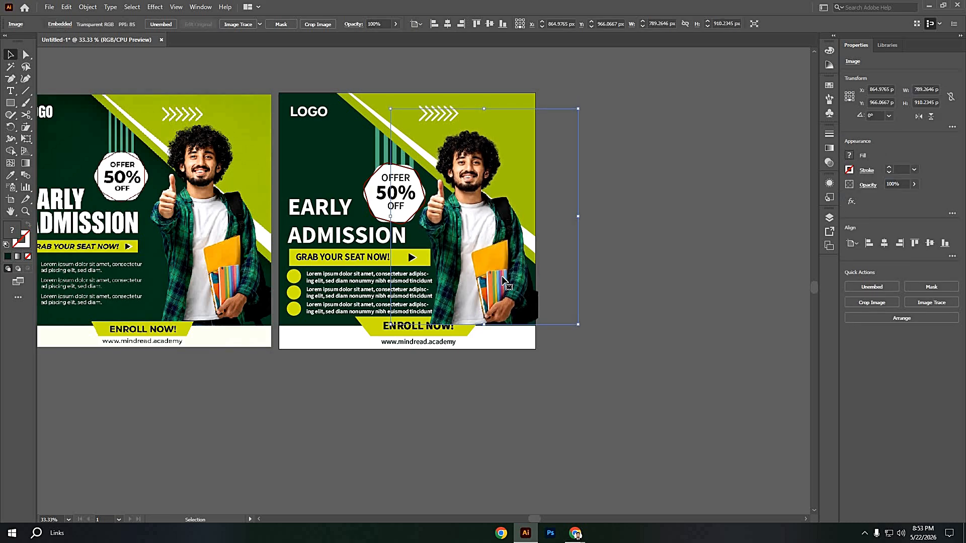
key("Down")
key("Down")
key("Down")
key("Down")
key("Down")
key("Down")
key("Down")
key("Down")
key("Down")
key("Down")
key("Down")
key("Down")
key("Down")
key("Down")
key("Down")
key("Down")
key("Left")
key("Left")
key("Left")
key("Left")
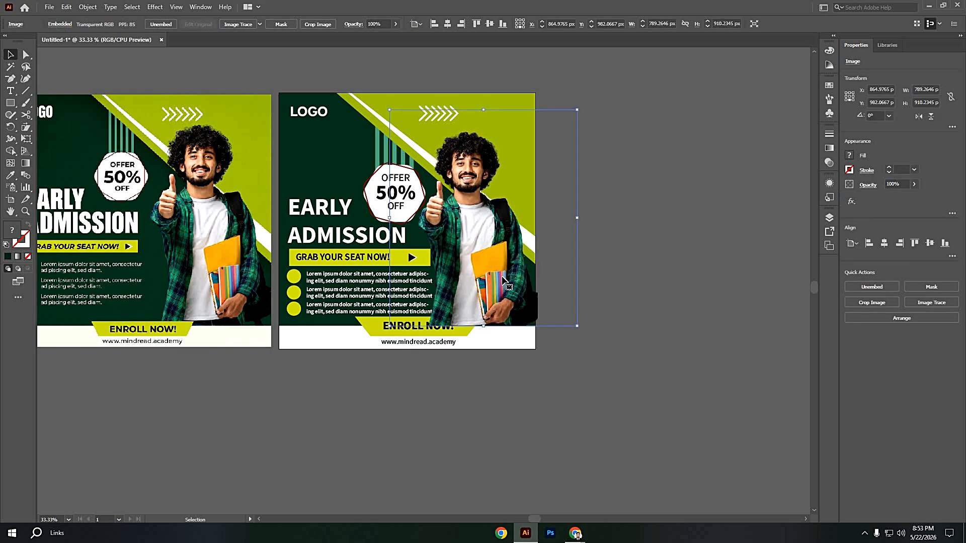
key("Left")
key("Left")
key("Left")
key("Left")
key("Right")
key("Right")
key("Right")
key("Right")
key("Right")
key("Right")
key("Right")
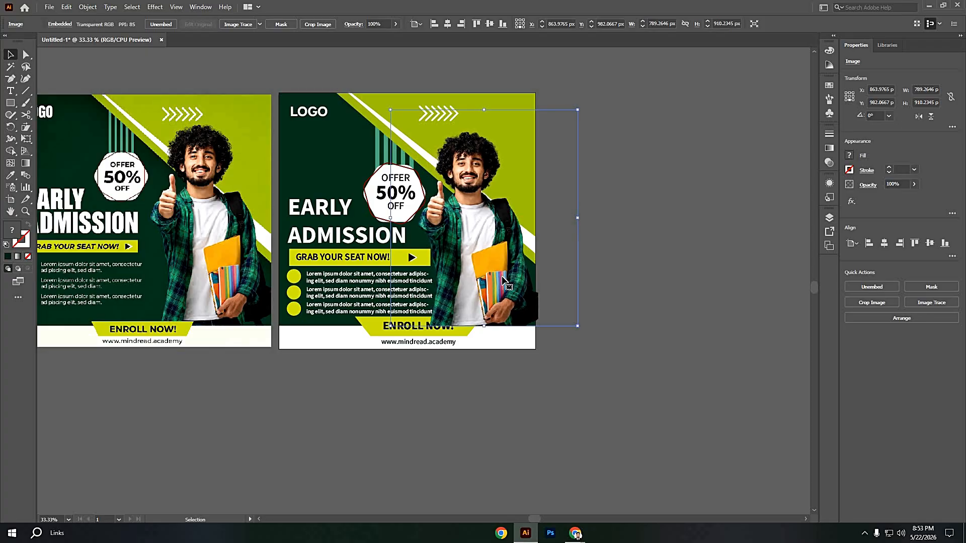
key("Up")
key("Up")
key("Up")
key("Right")
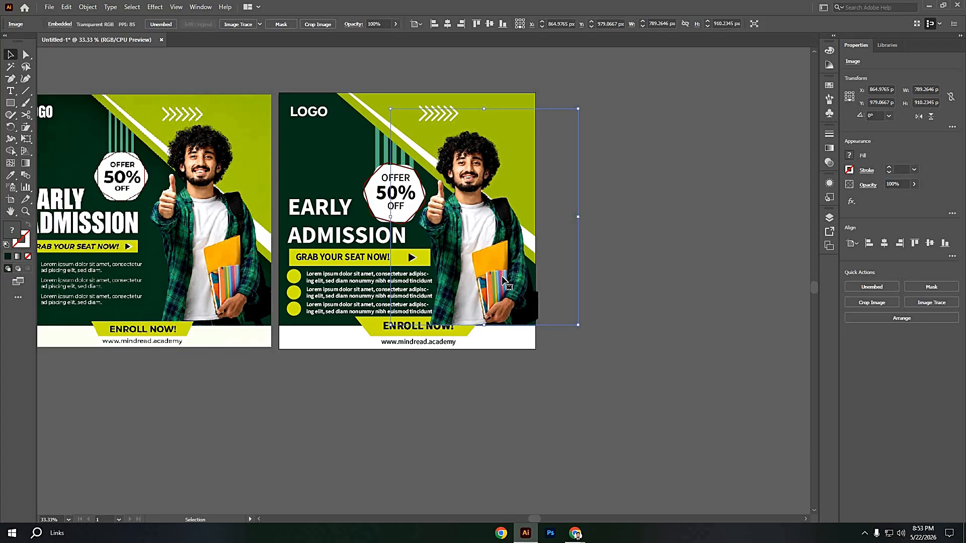
left_click(622, 267)
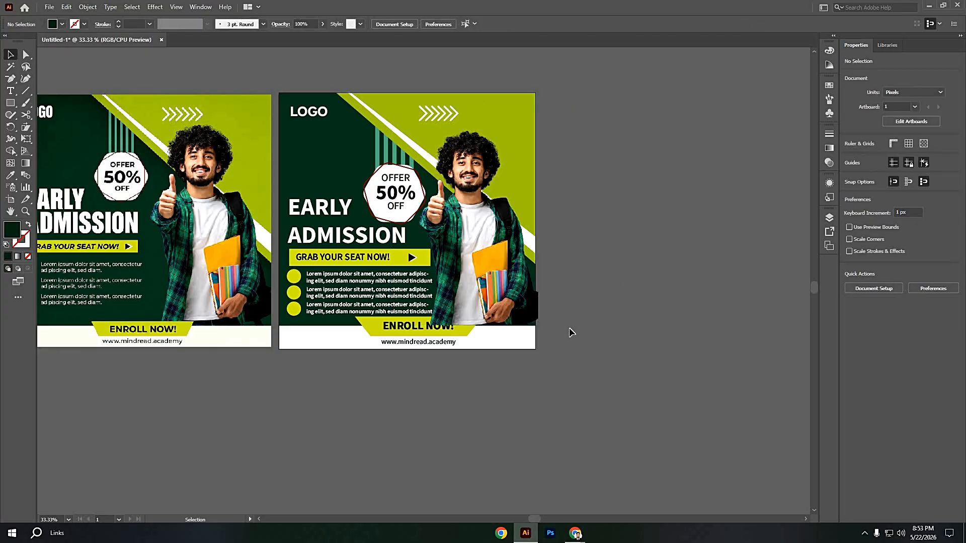
Step: Move the student image beneath the "ENROLL NOW!" banner shape in the layer order
right_click(487, 276)
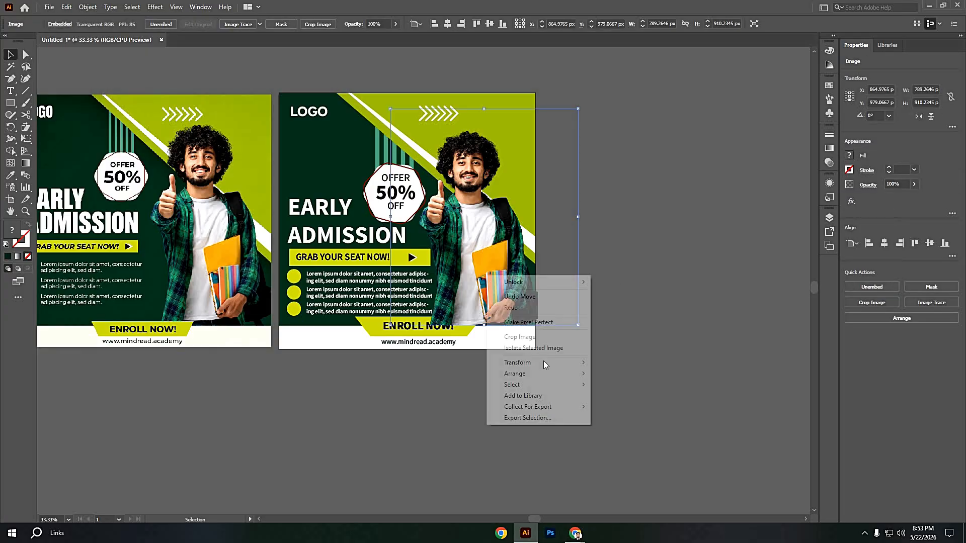
mouse_move(553, 374)
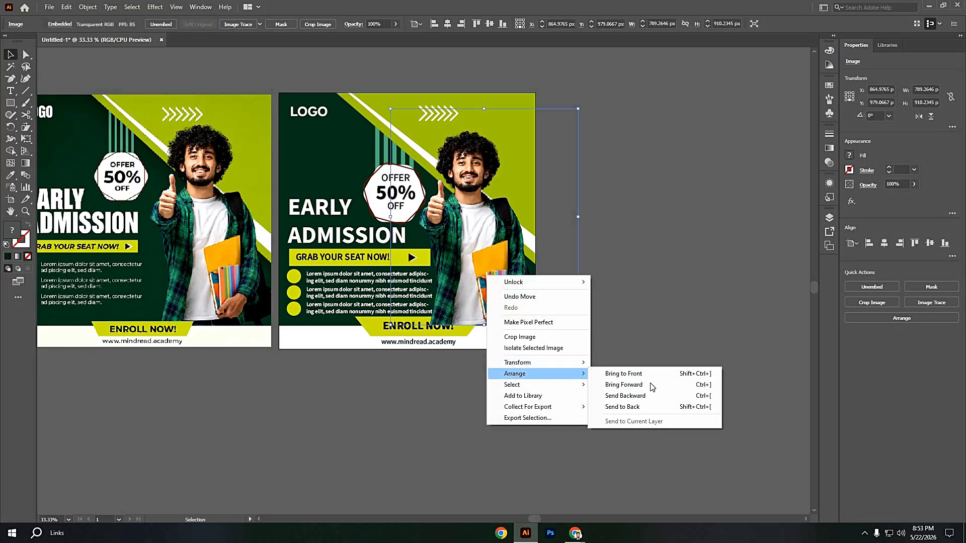
left_click(719, 333)
left_click(826, 217)
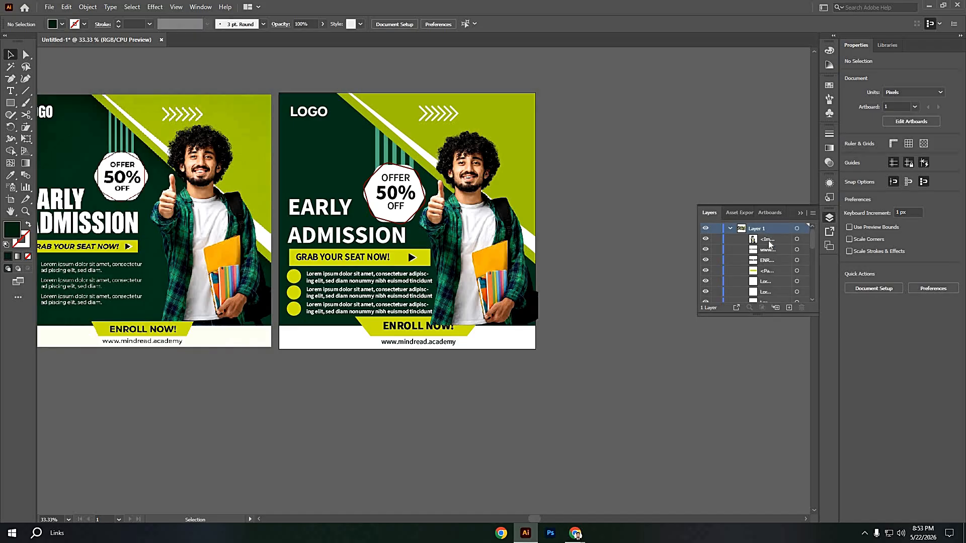
left_click(773, 241)
left_click_drag(774, 274, 775, 276)
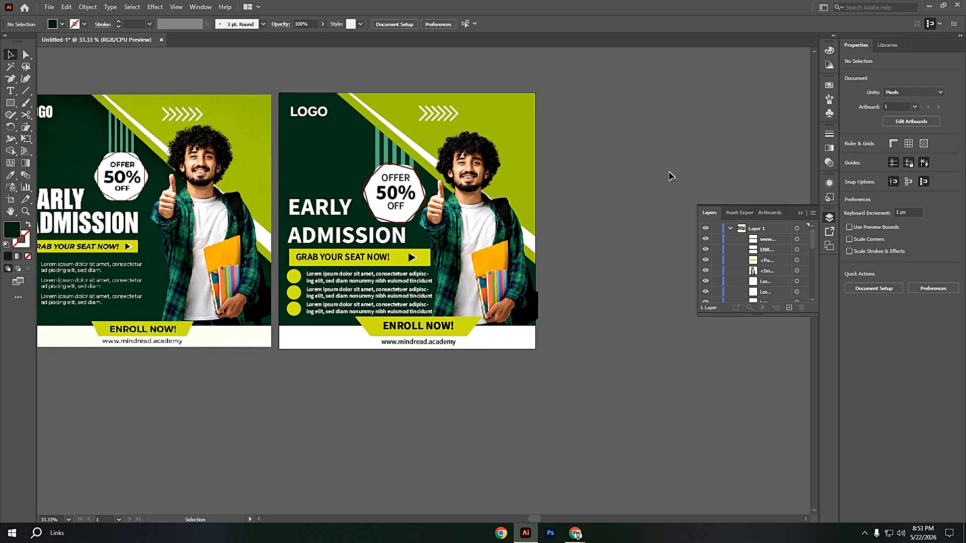
Step: Delete "nonummy nibh euismod tincidunt" from all three bullet texts so each ends with "sed diam"
left_click_drag(626, 249, 714, 249)
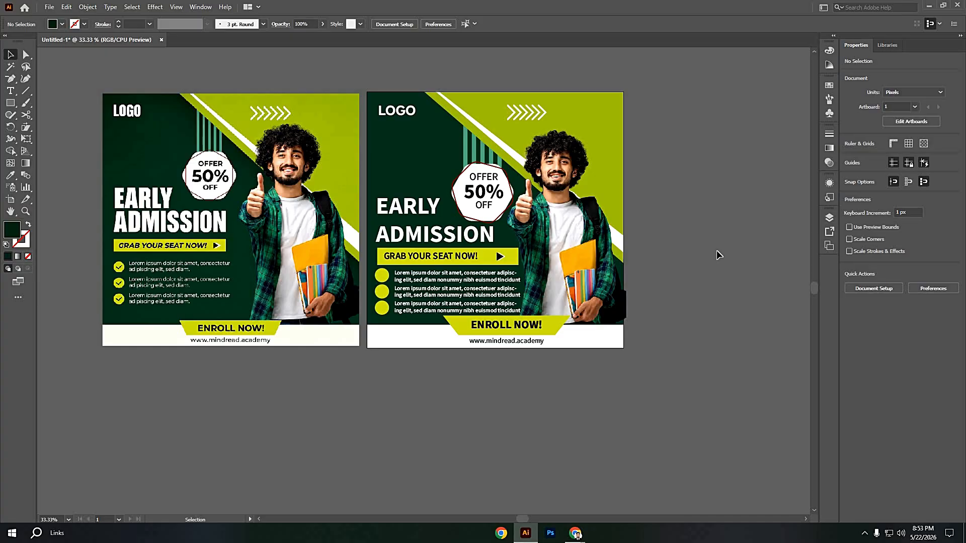
double_click(416, 294)
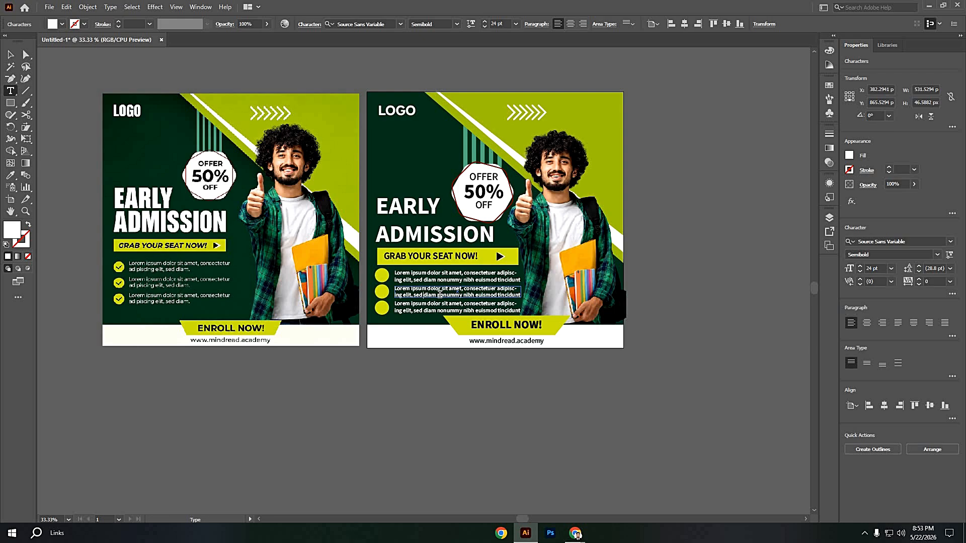
left_click_drag(439, 295, 526, 296)
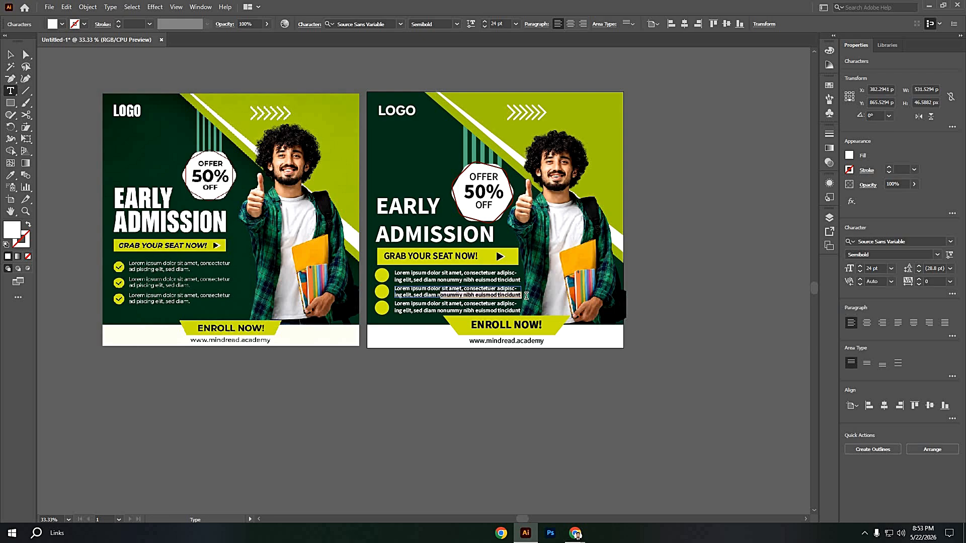
key("BackSpace")
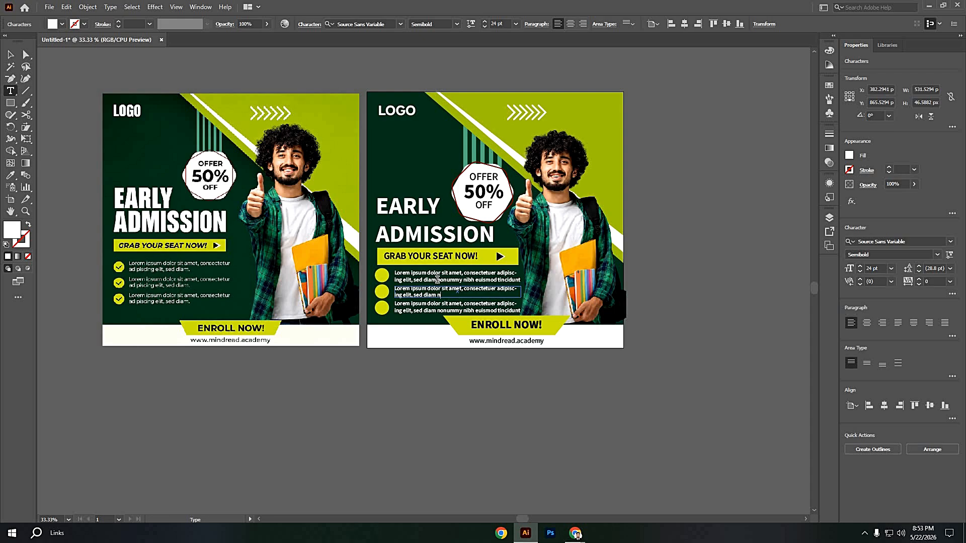
left_click_drag(437, 279, 522, 280)
key("BackSpace")
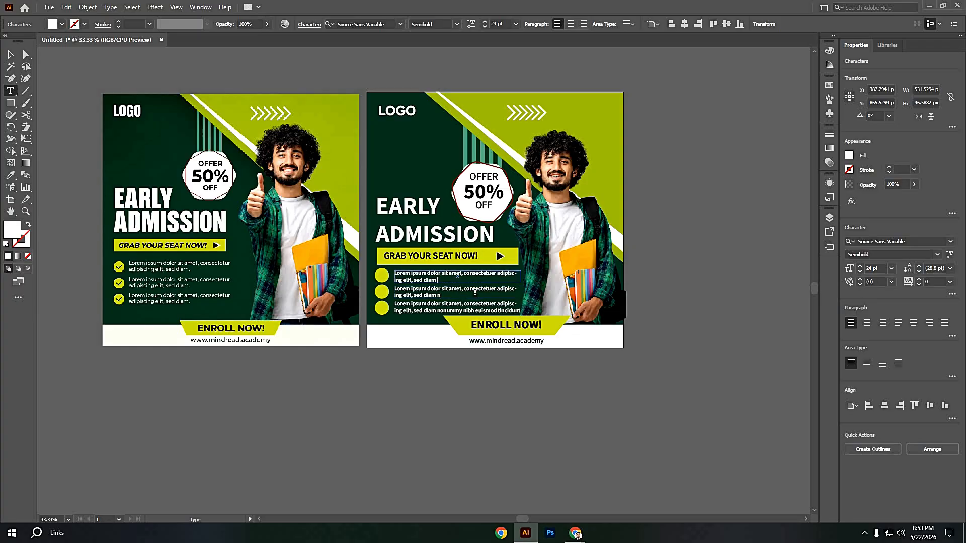
left_click(450, 294)
key("BackSpace")
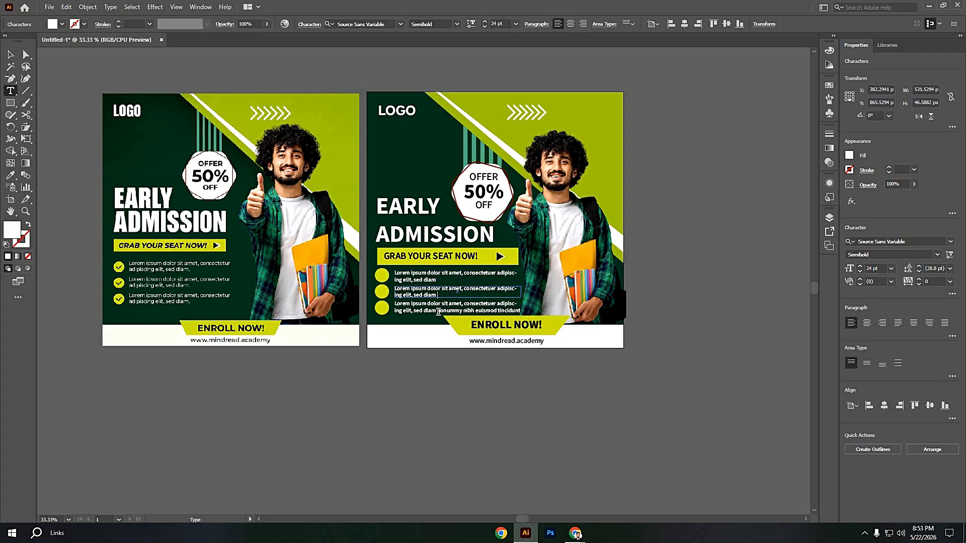
left_click_drag(436, 311, 522, 310)
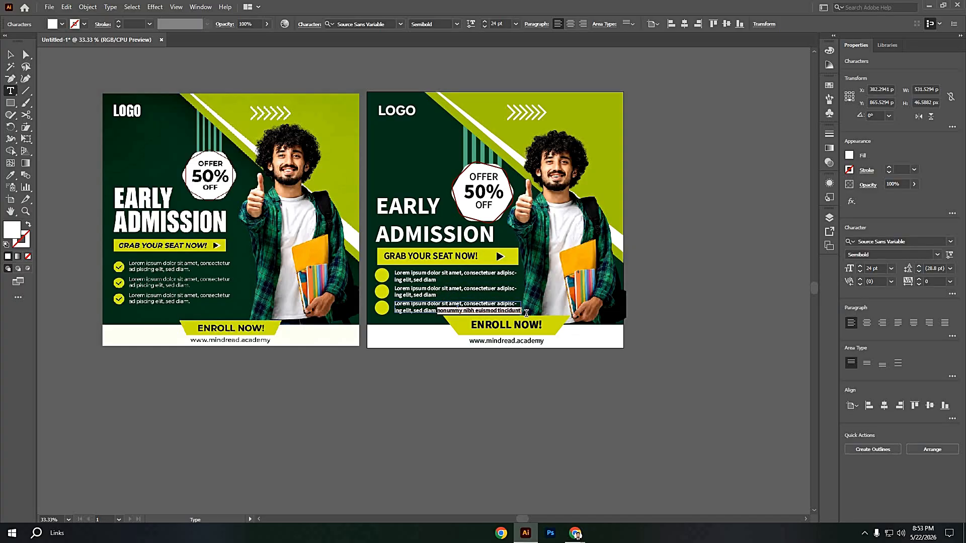
key("BackSpace")
left_click(439, 362)
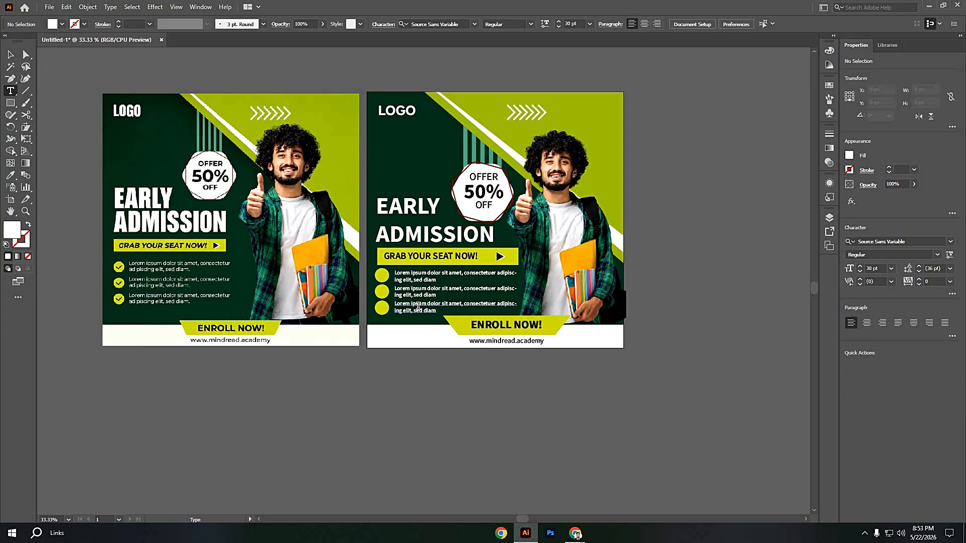
left_click(421, 309)
left_click(417, 291, "ctrl")
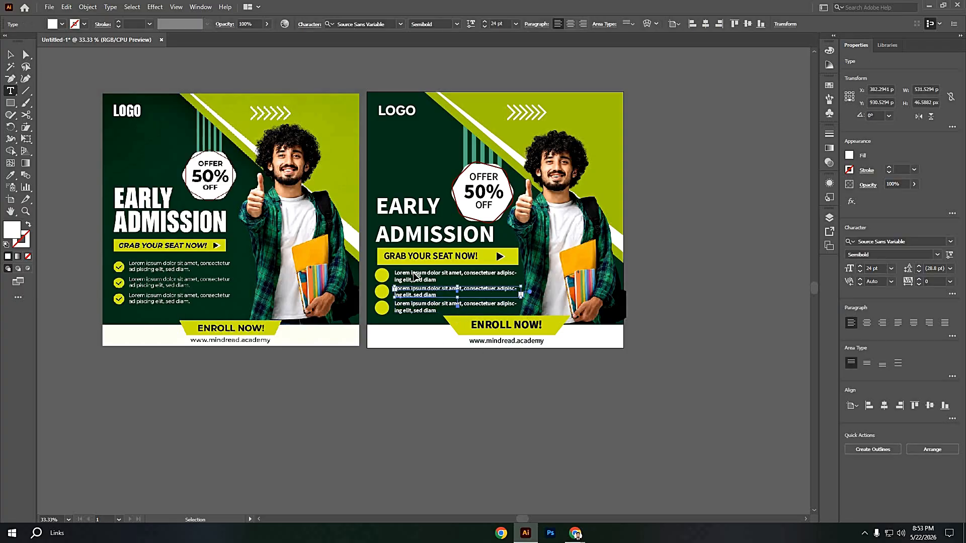
left_click(414, 273, "ctrl")
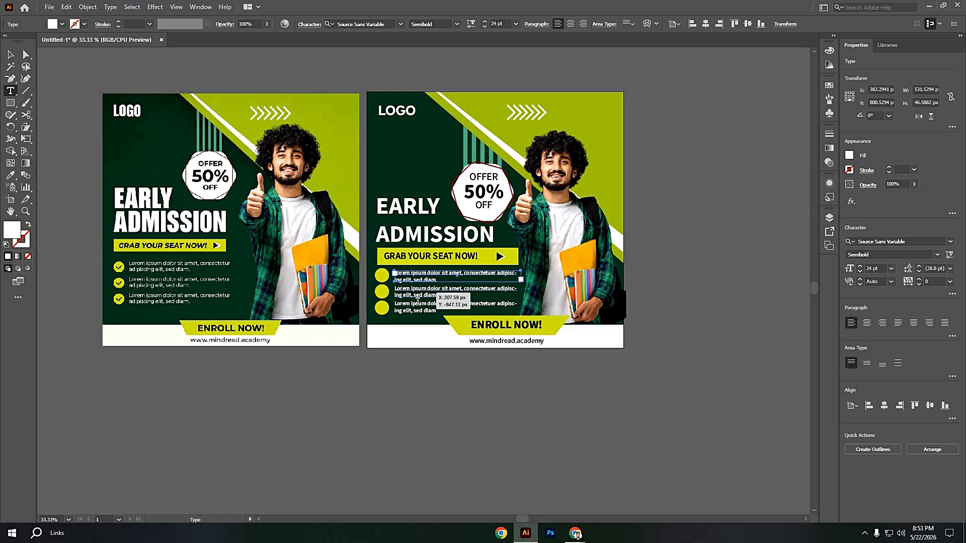
left_click(420, 309)
key("Escape")
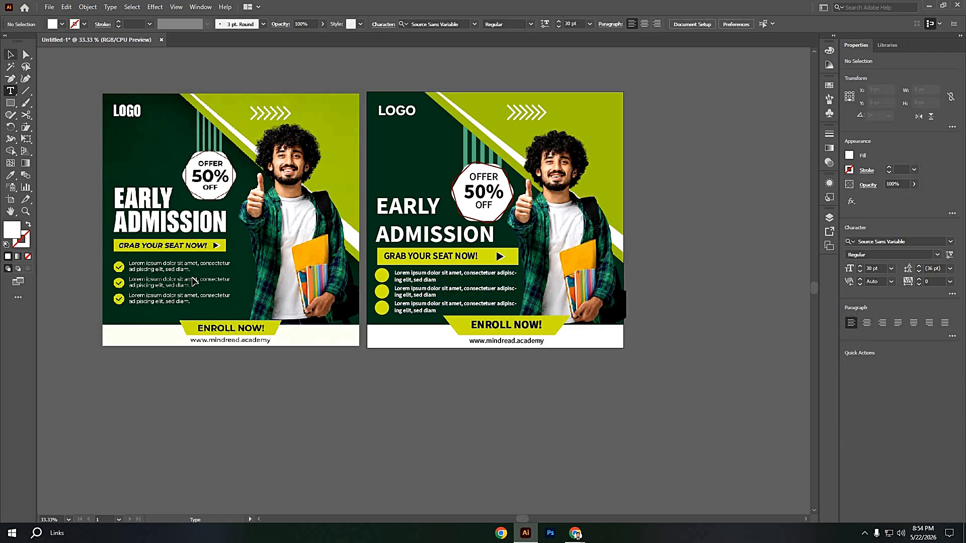
Step: Set the font style of all three bullet texts beside the green circles to Light
left_click(399, 333)
left_click(420, 309)
left_click(418, 292, "shift")
left_click(418, 274, "shift")
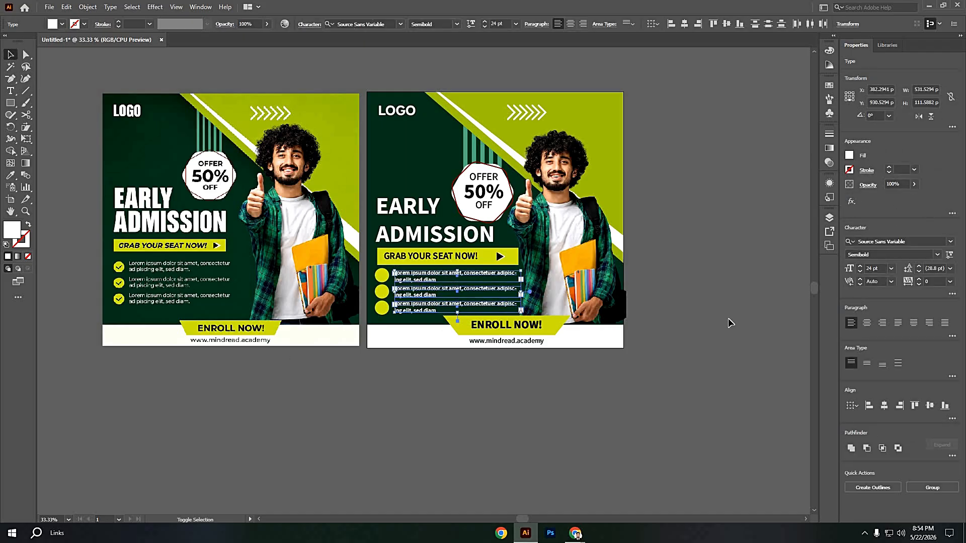
left_click(938, 255)
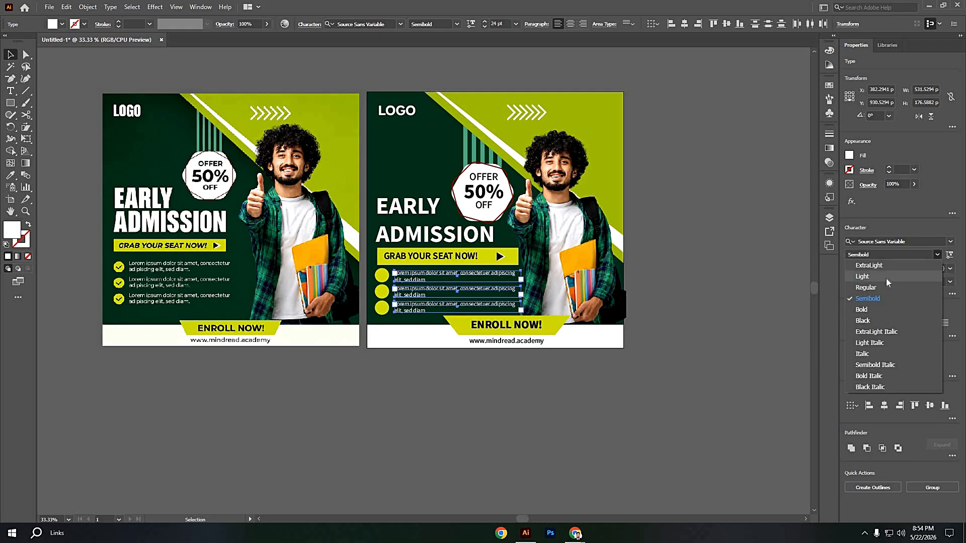
left_click(886, 277)
left_click(649, 367)
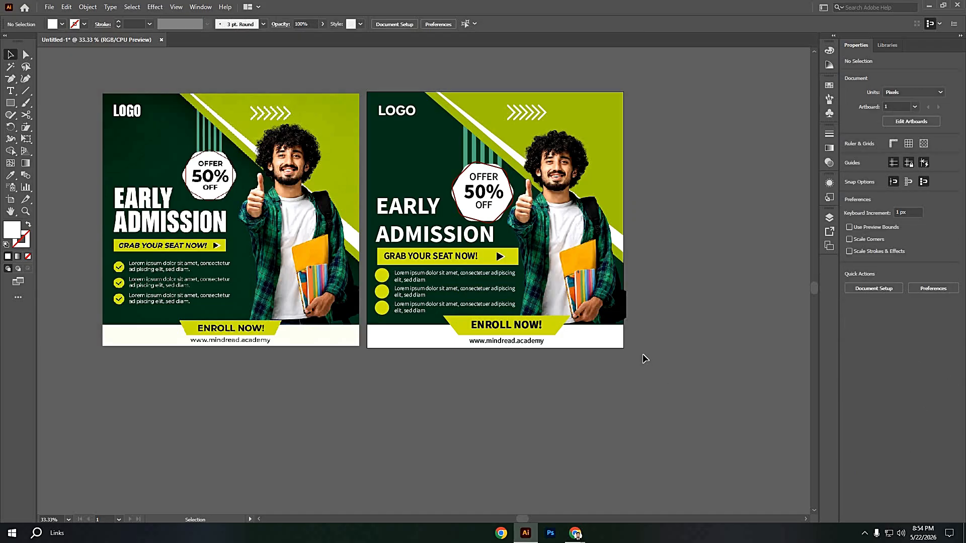
scroll(641, 338, "up", 1)
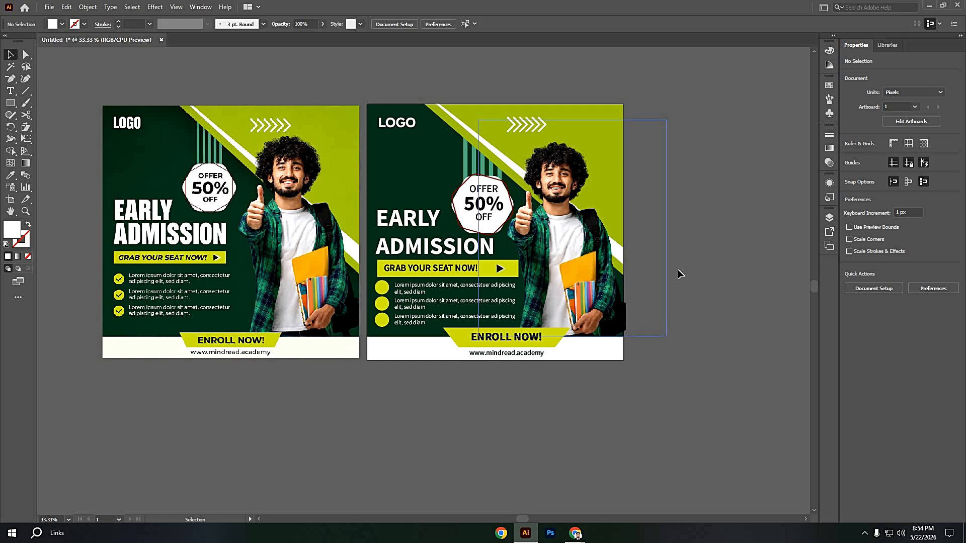